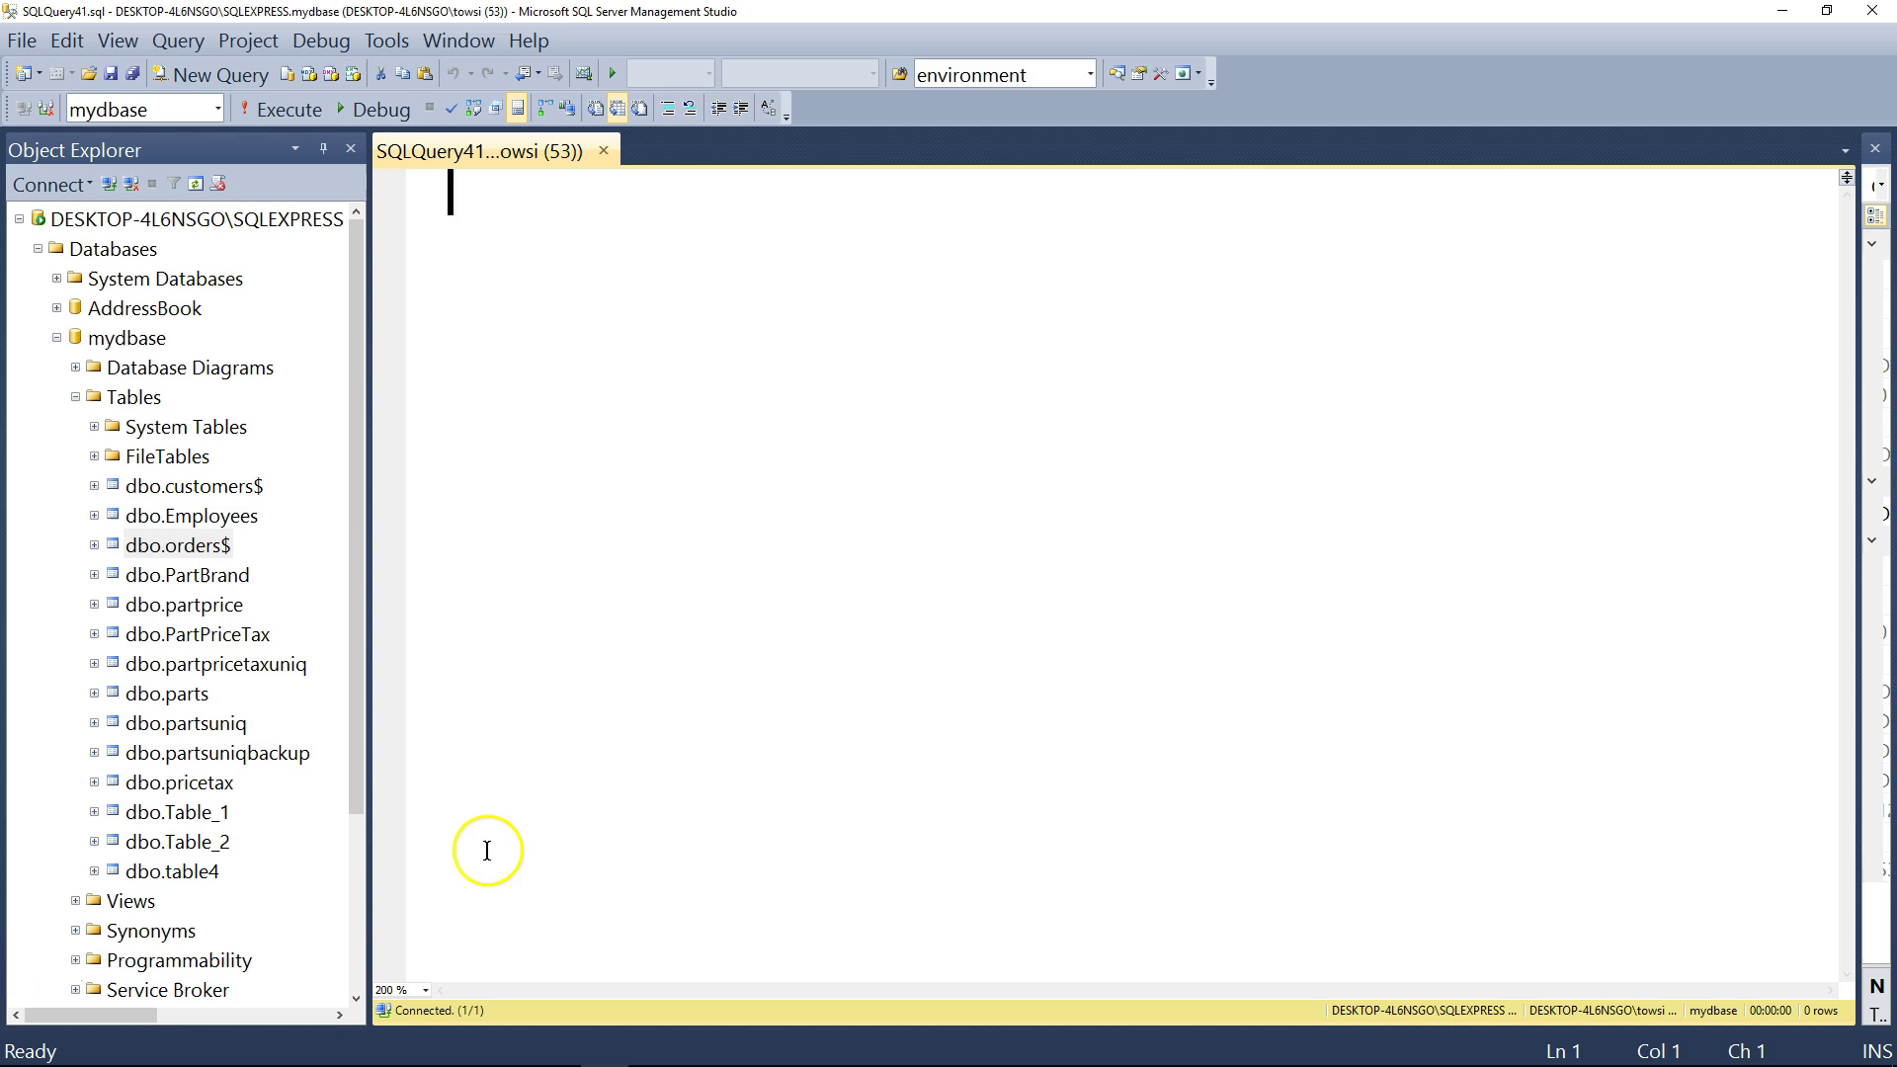
# - Bring up the context menu of the empty mydbase query to reach Design Query in Editor
pyautogui.rightClick(474, 196)
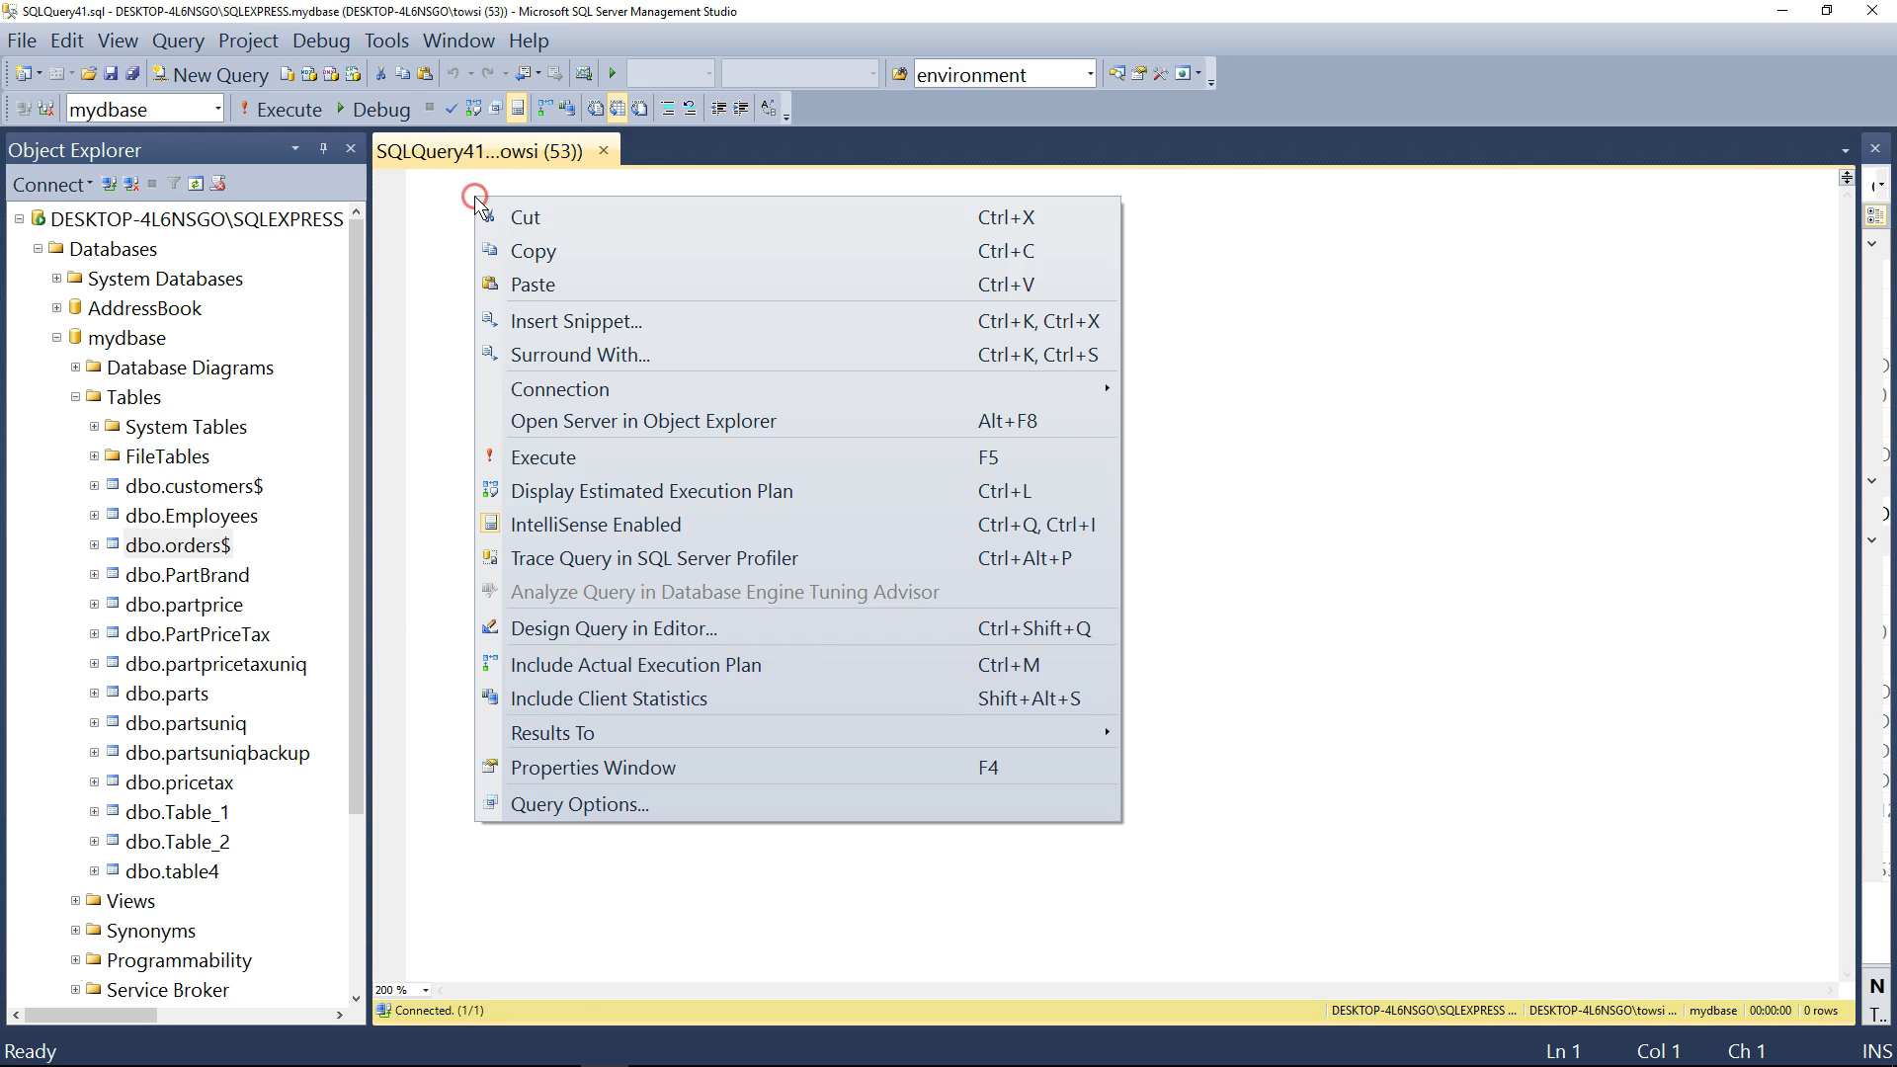
# - Start Query Designer and add the customers$ and orders$ tables from the Add Table list
pyautogui.click(824, 628)
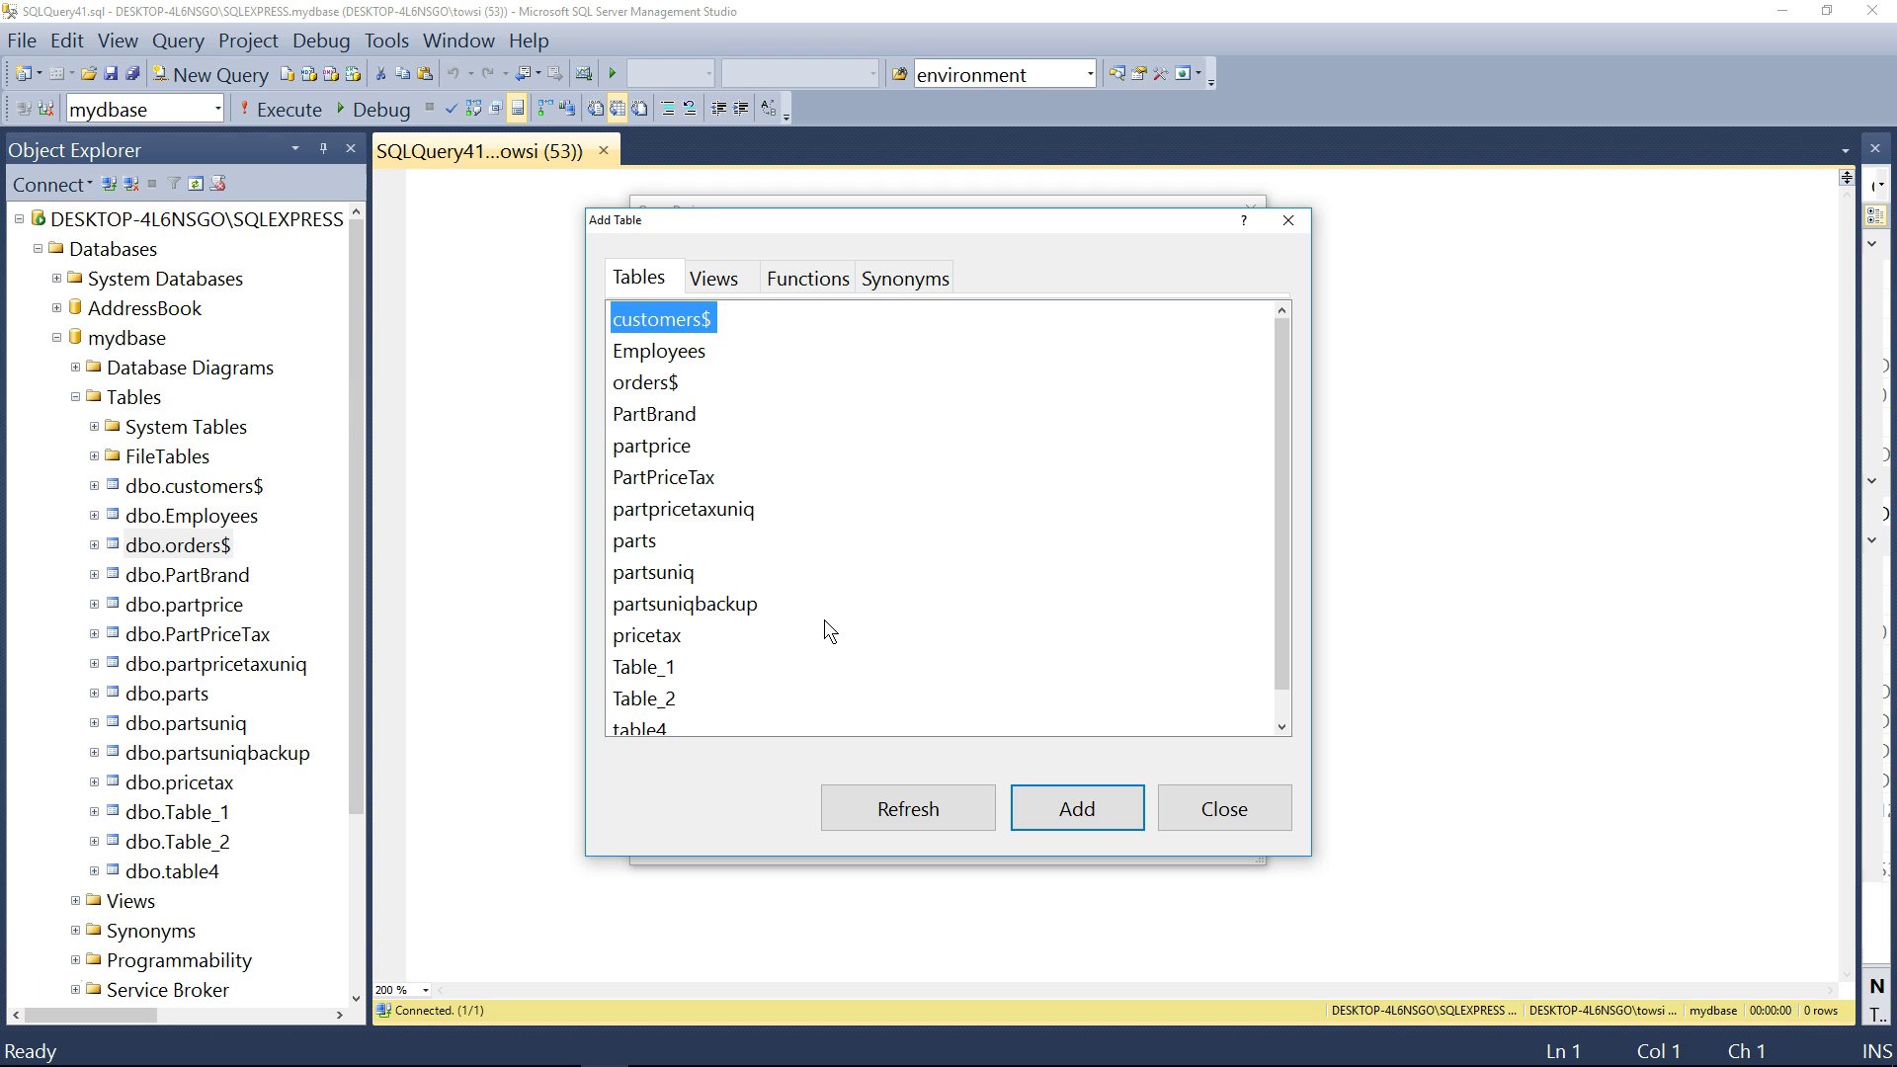
pyautogui.moveTo(921, 223); pyautogui.dragTo(816, 210)
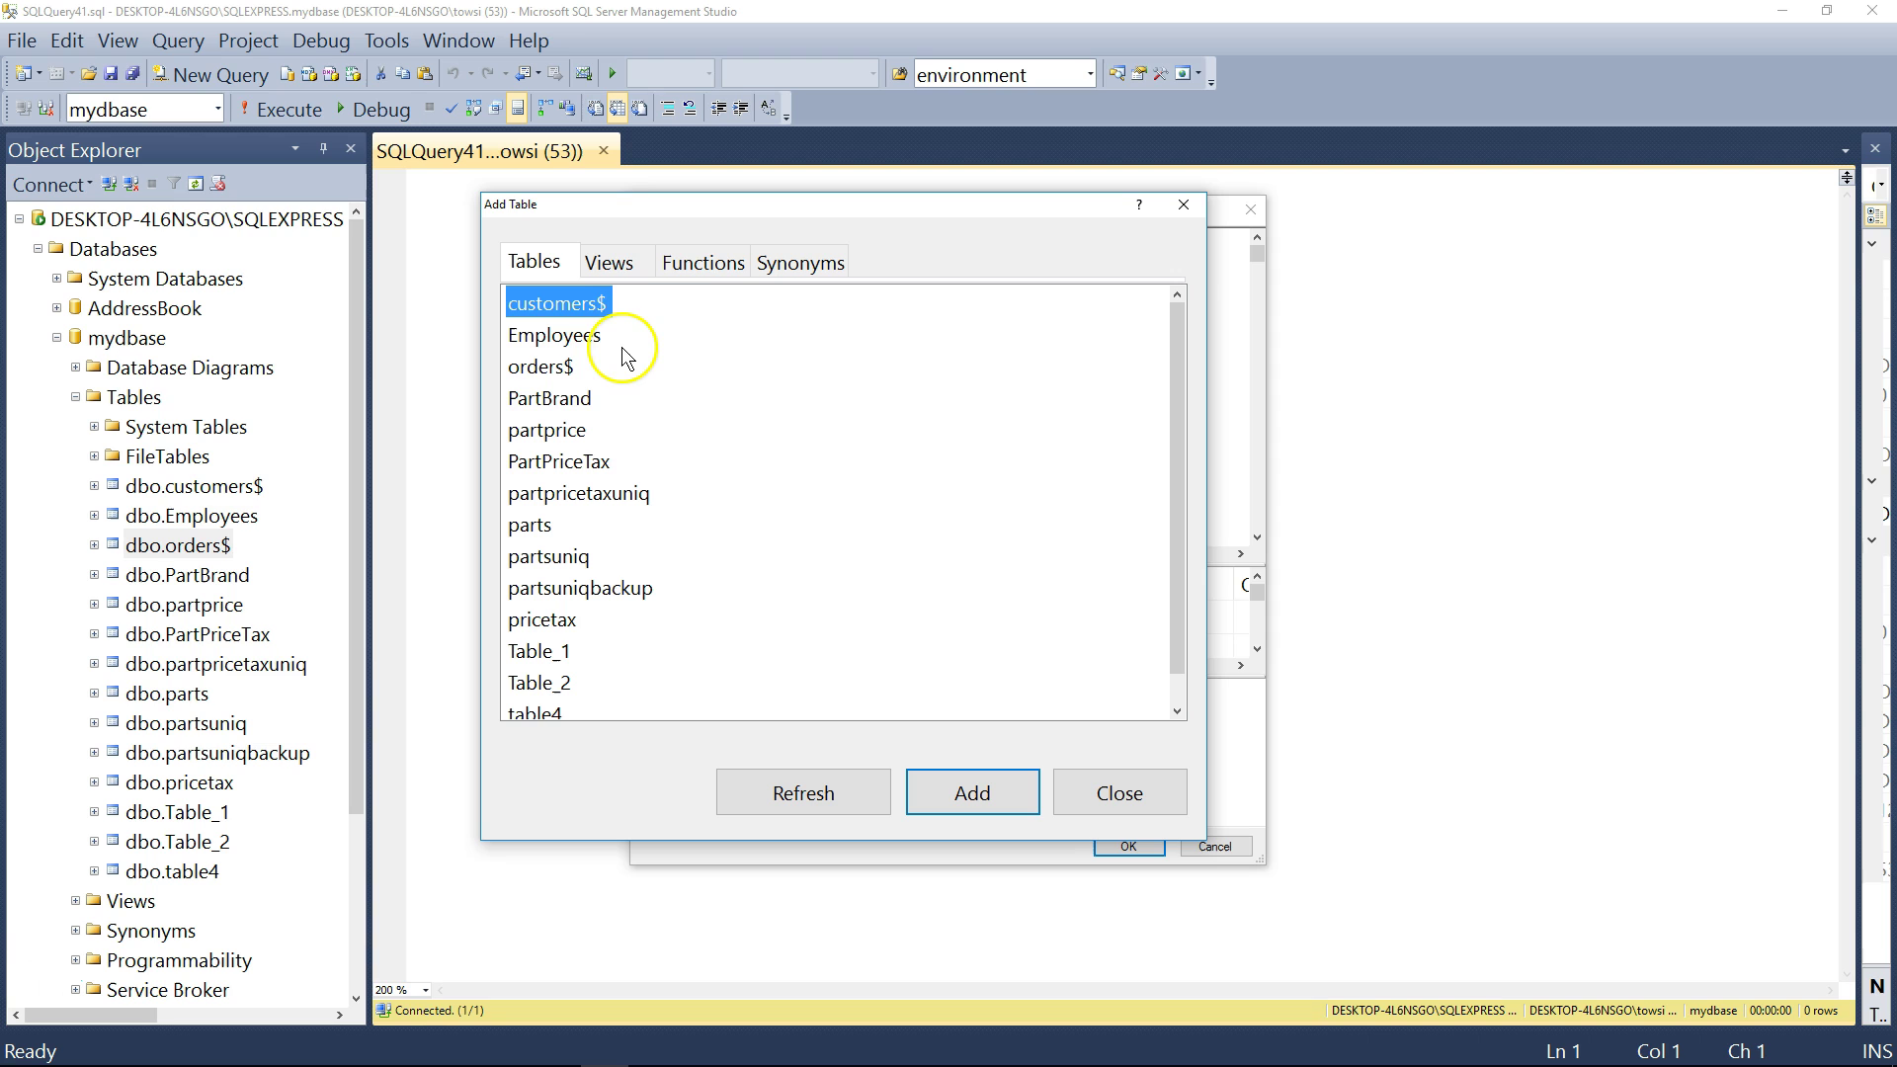
pyautogui.click(1013, 794)
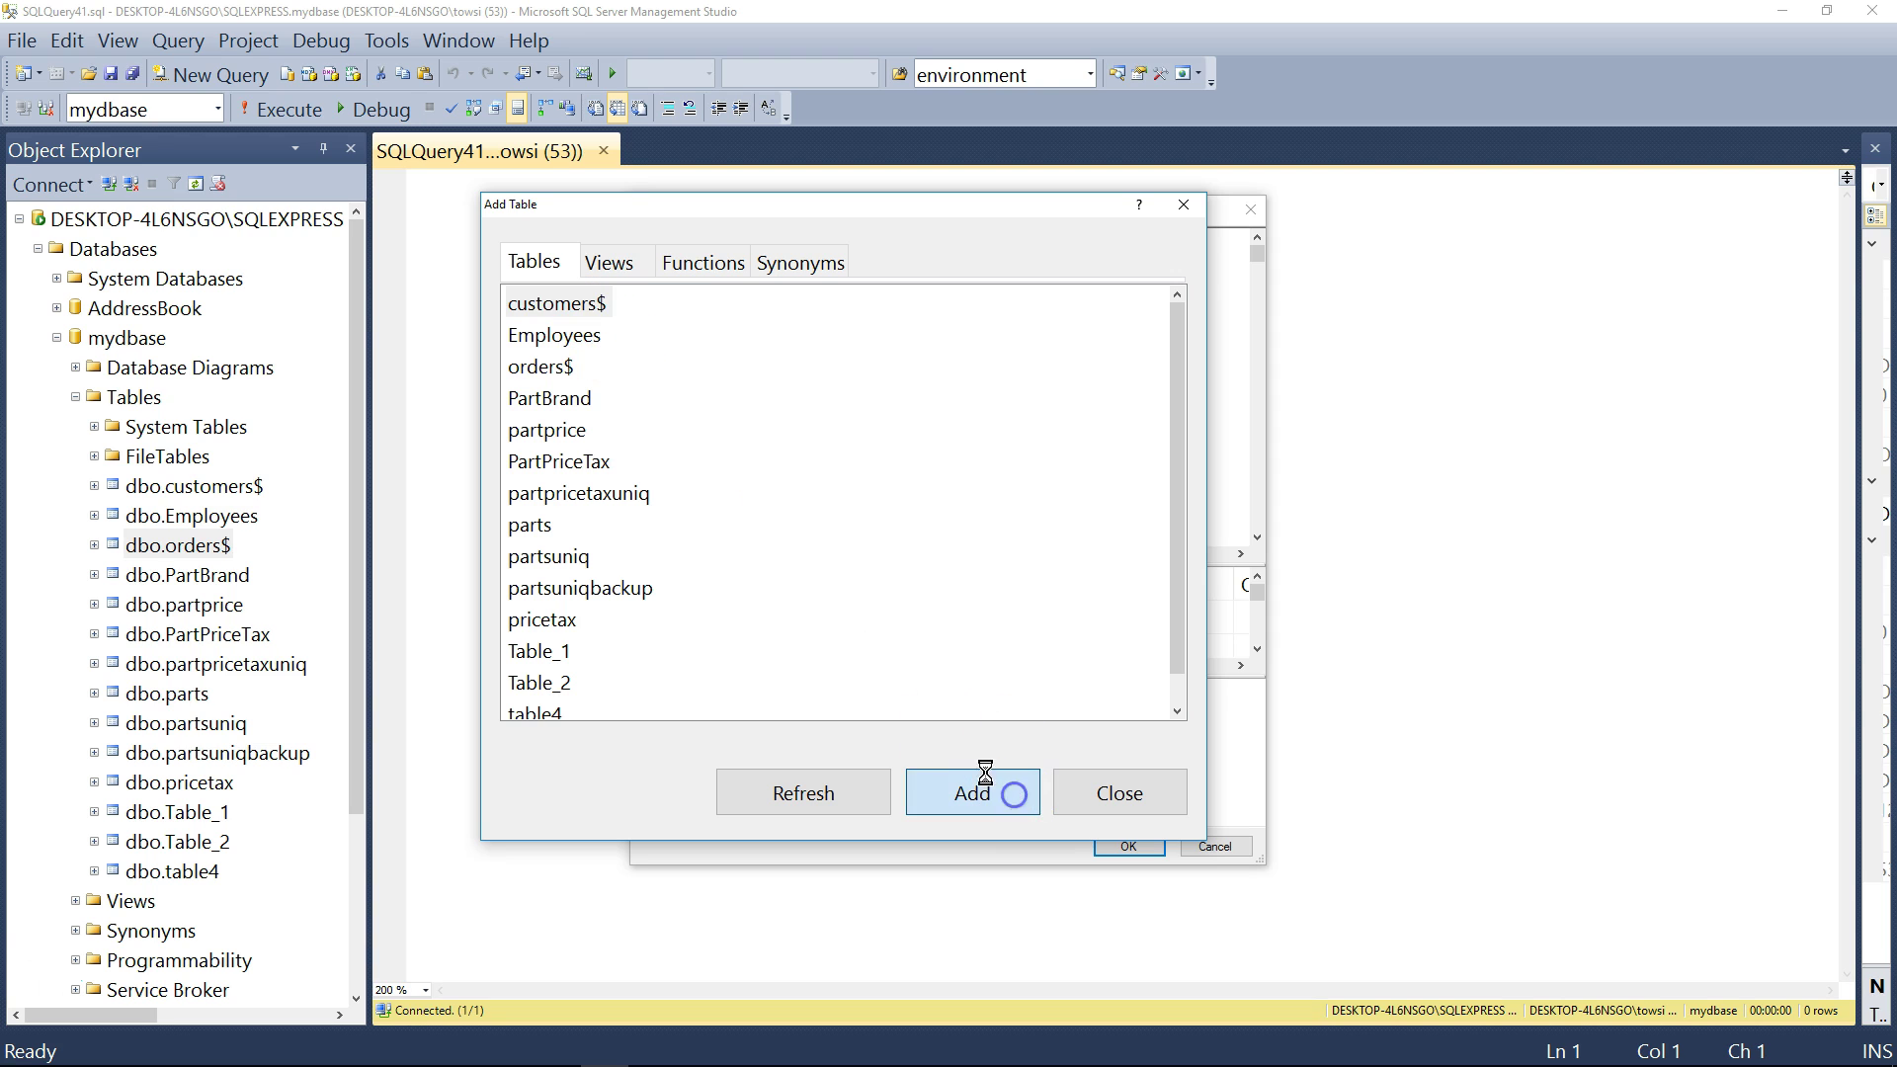
pyautogui.click(550, 369)
pyautogui.click(986, 801)
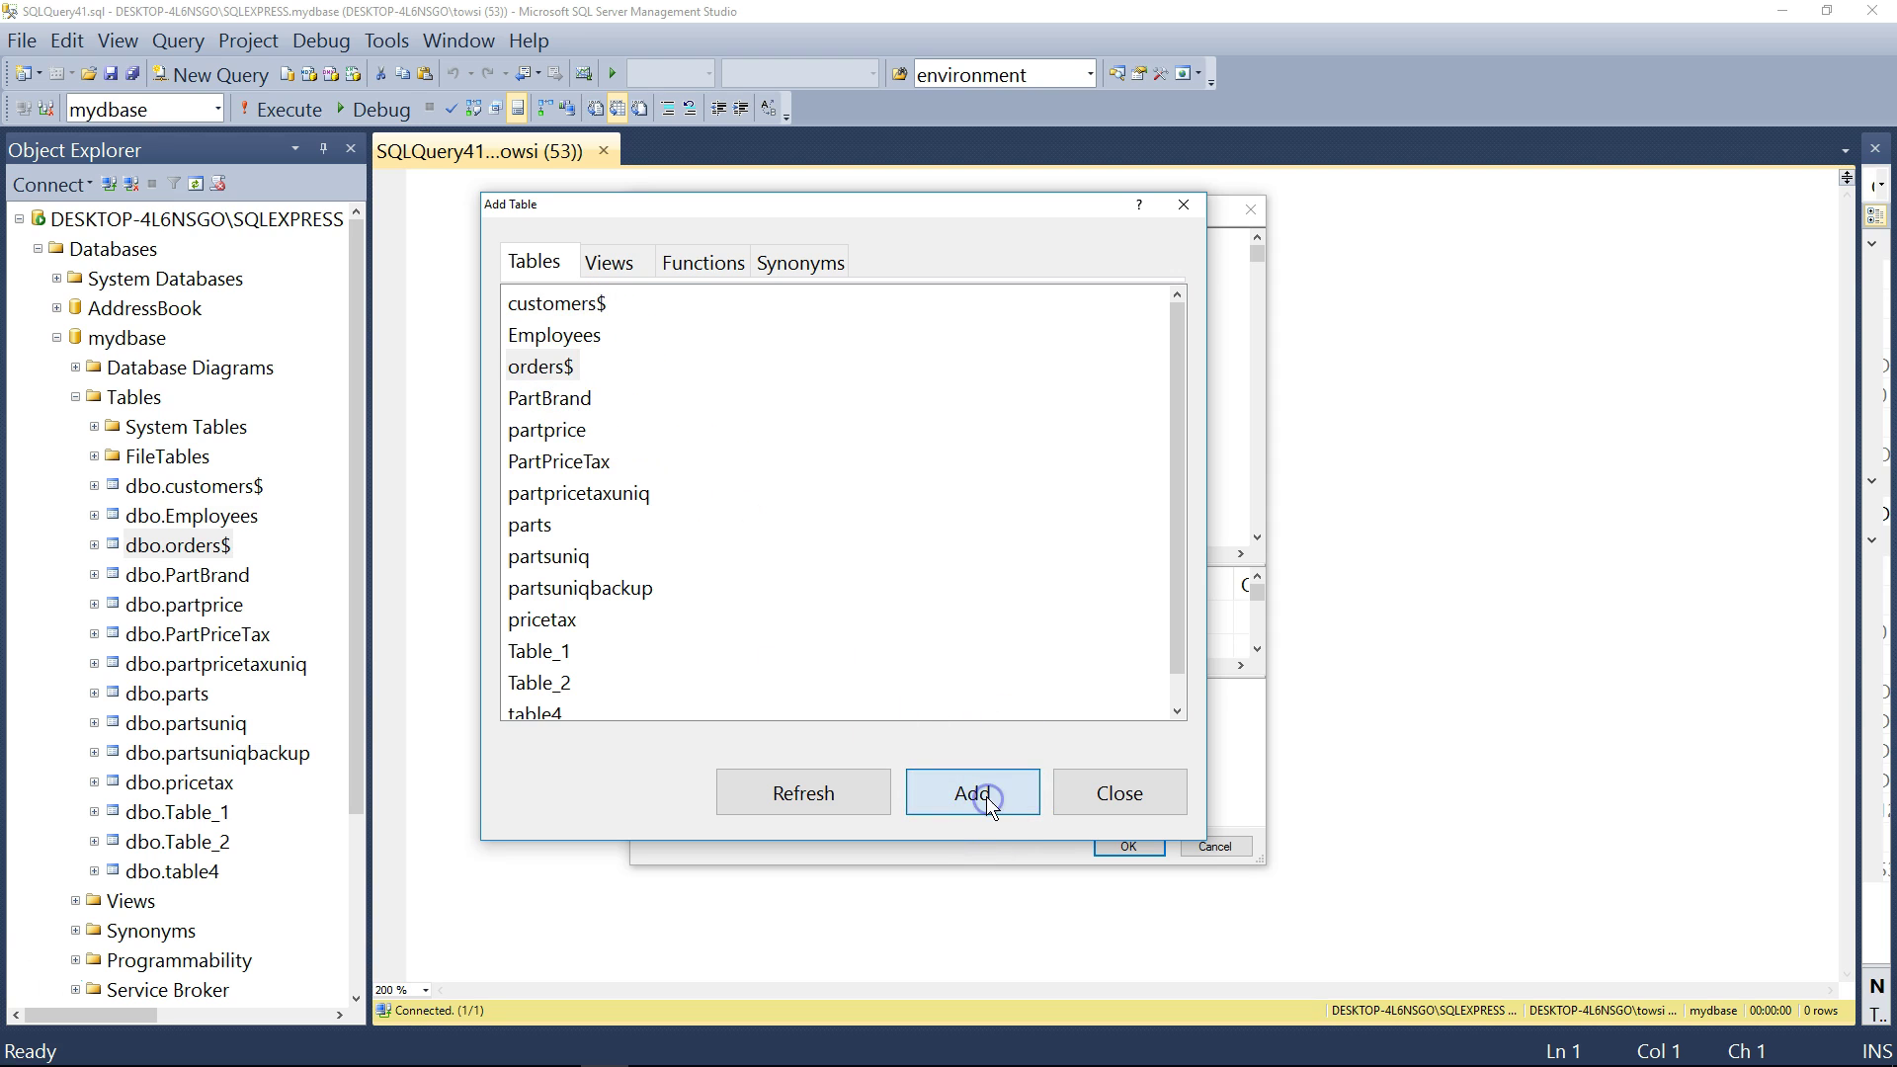
# - Close Add Table and enlarge the Query Designer window and its column grid
pyautogui.click(1131, 805)
pyautogui.moveTo(1080, 212); pyautogui.dragTo(926, 106)
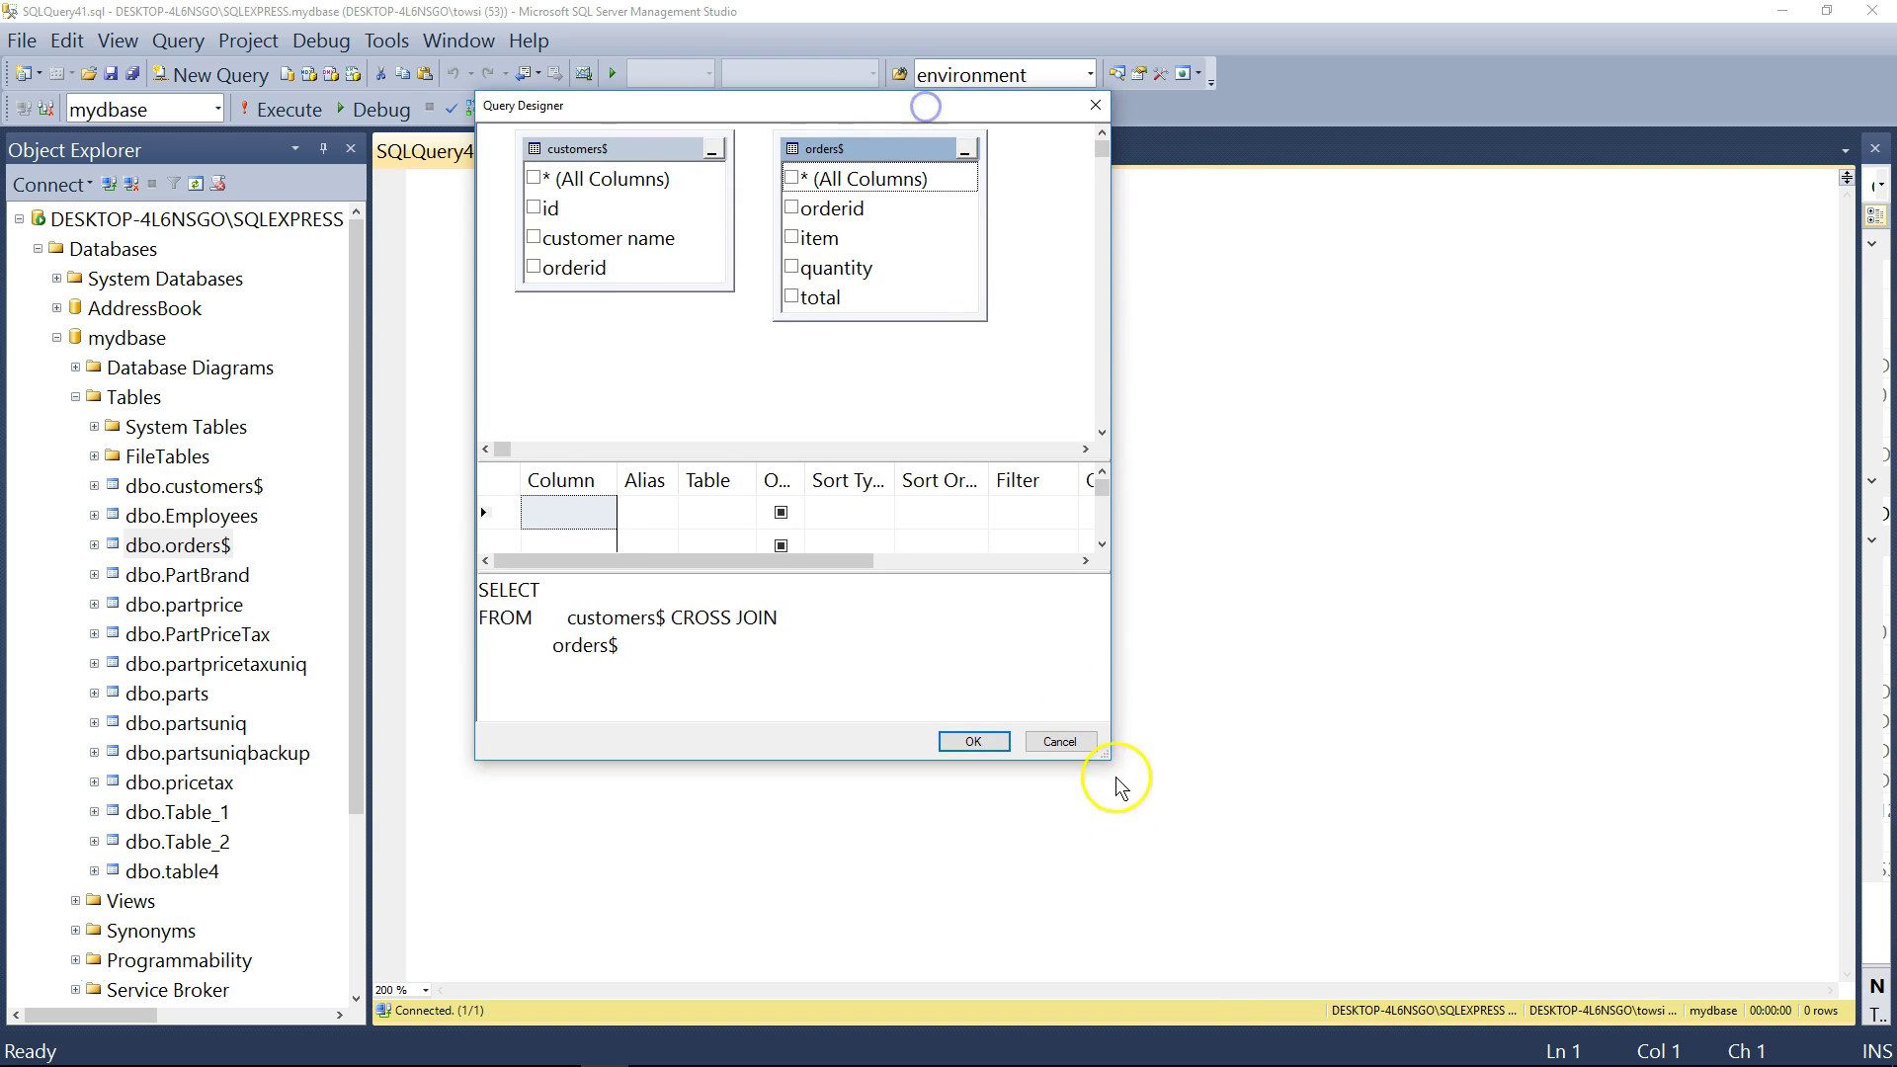
pyautogui.moveTo(1107, 754); pyautogui.dragTo(1423, 877)
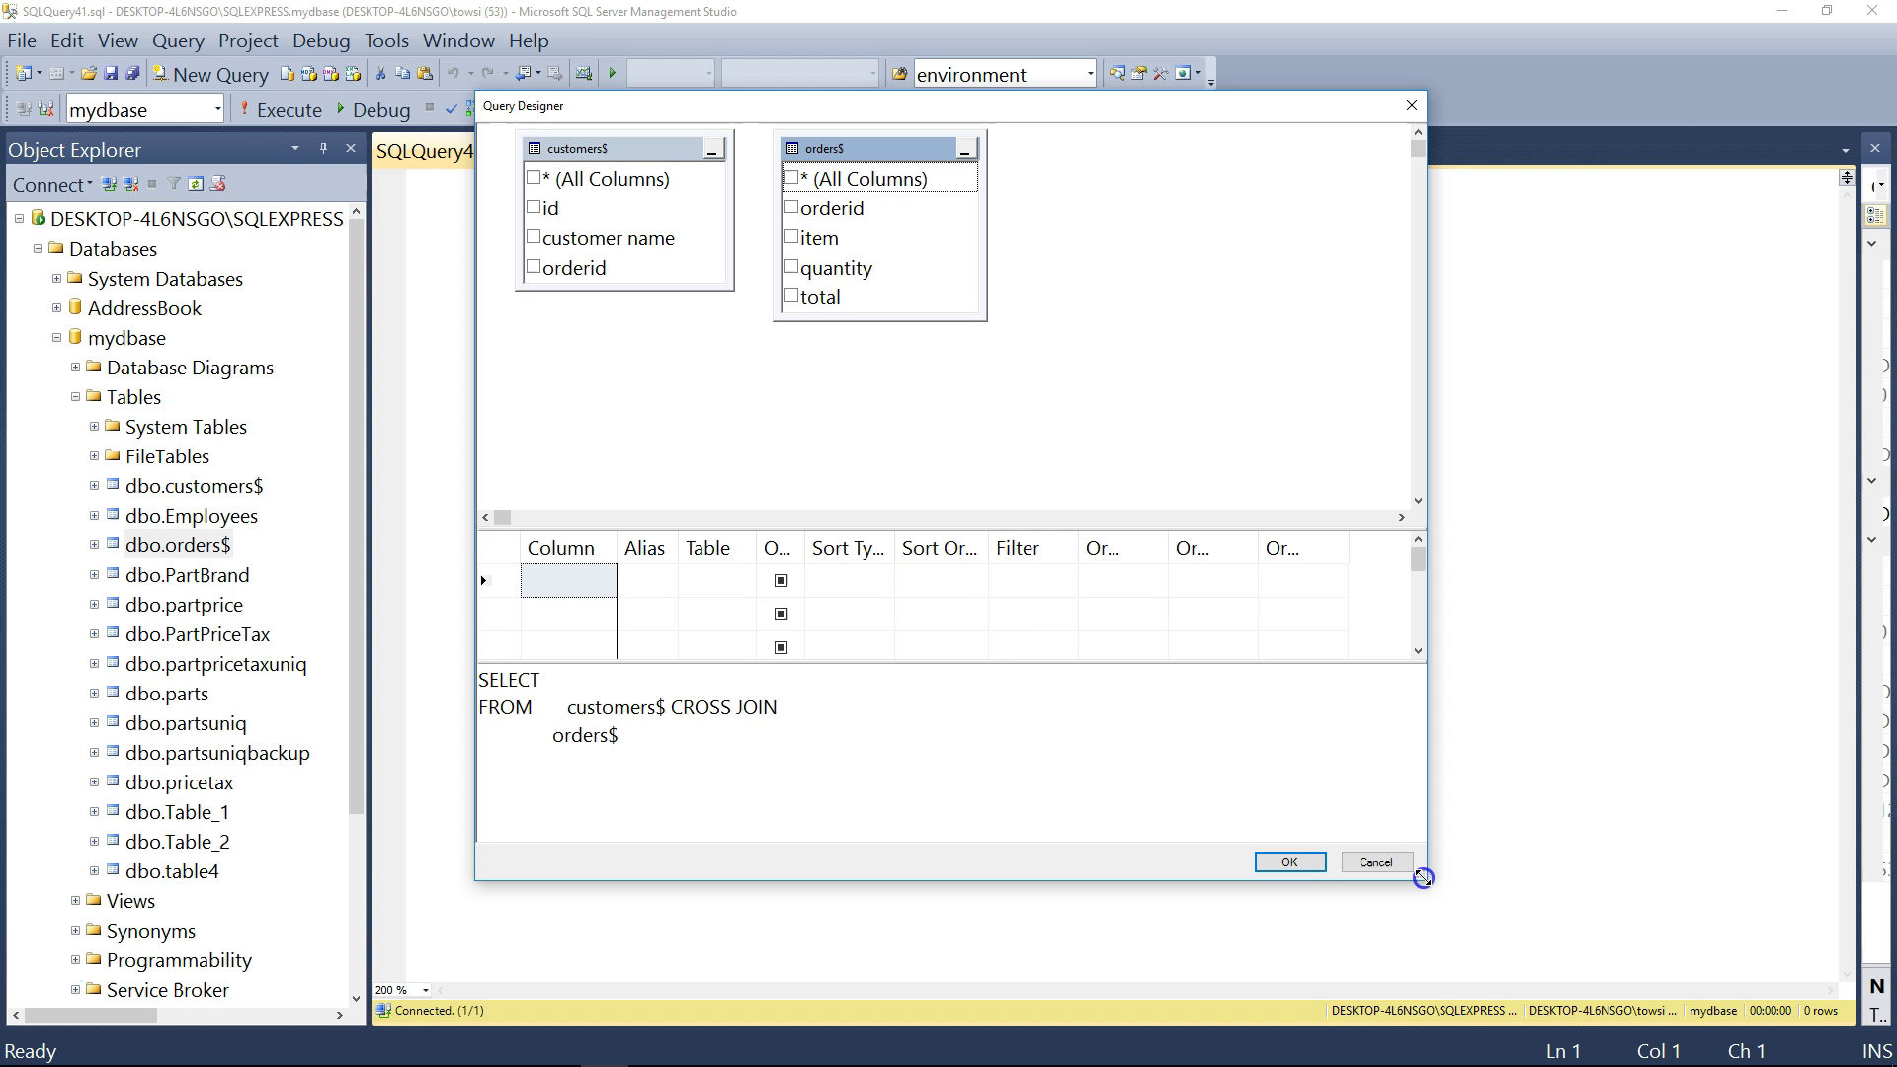
pyautogui.moveTo(969, 524); pyautogui.dragTo(964, 436)
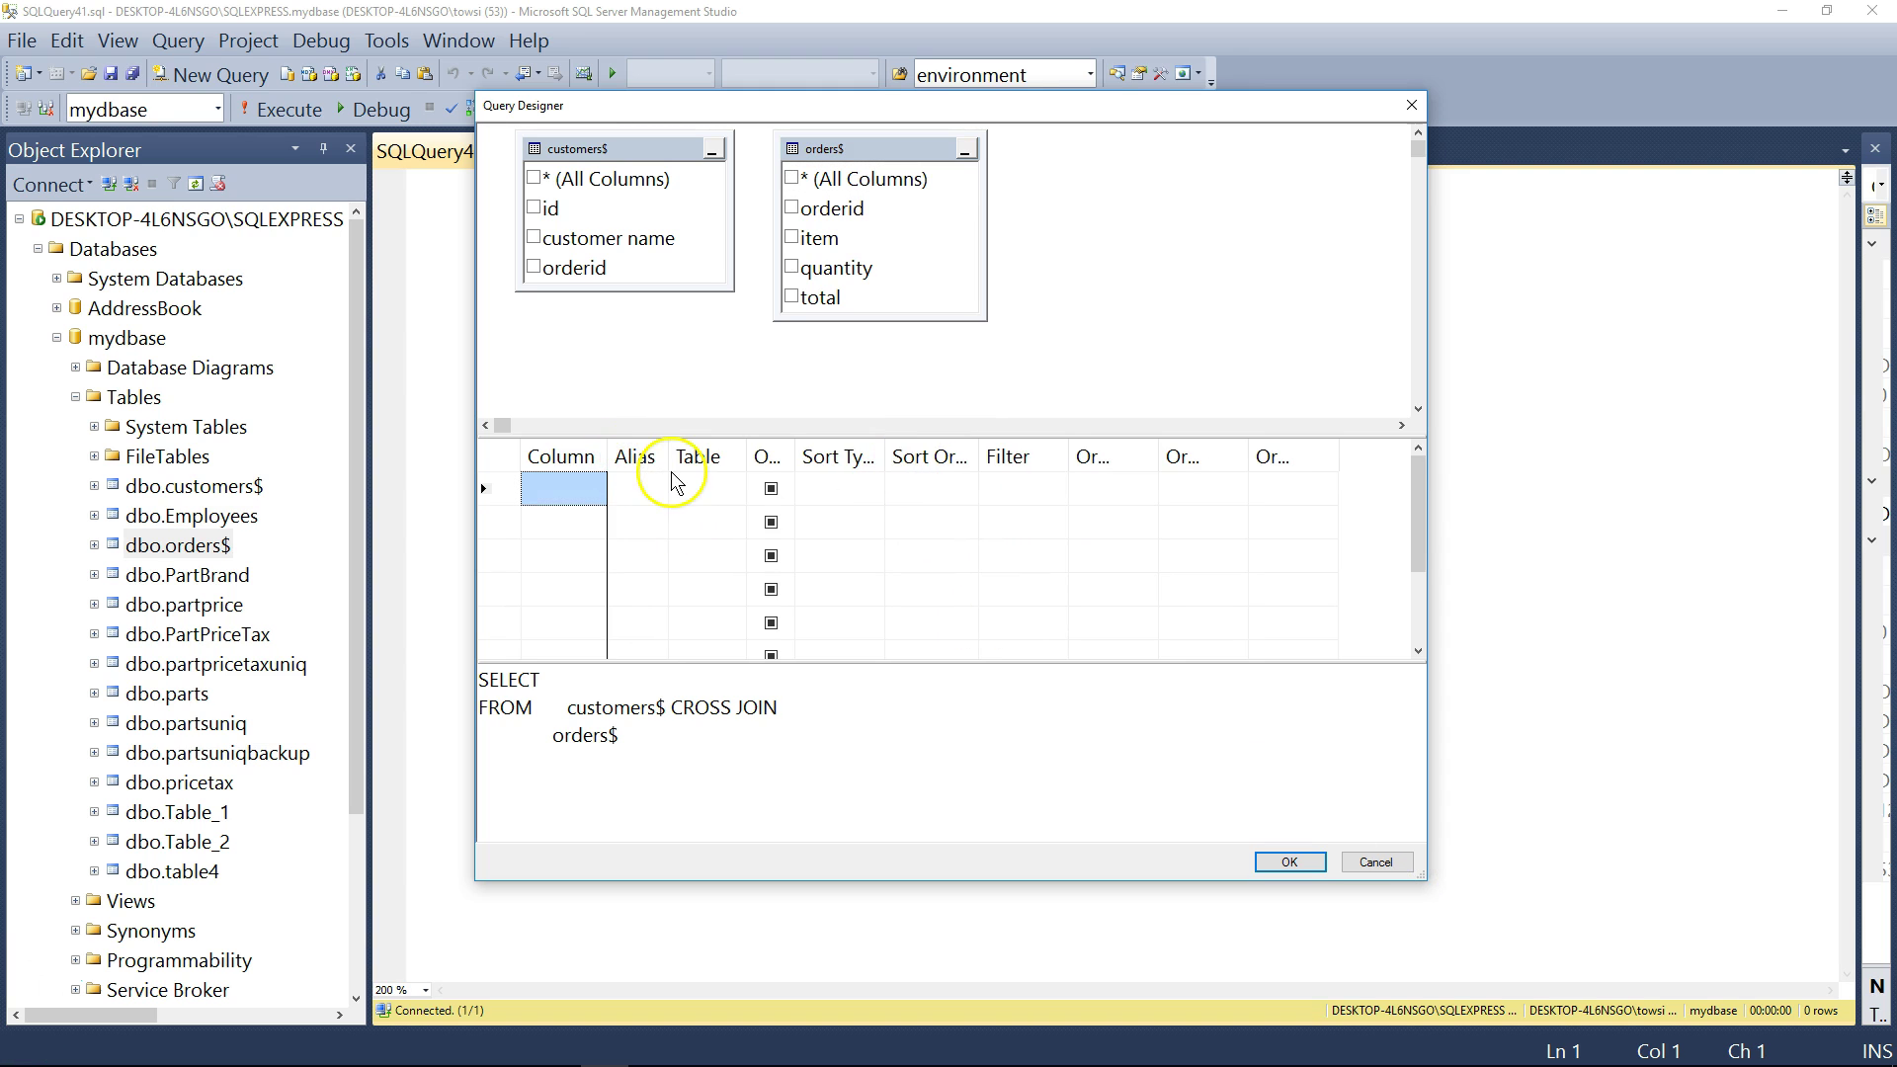
# - Join customers$.orderid to orders$.orderid so the SQL becomes an INNER JOIN
pyautogui.click(681, 738)
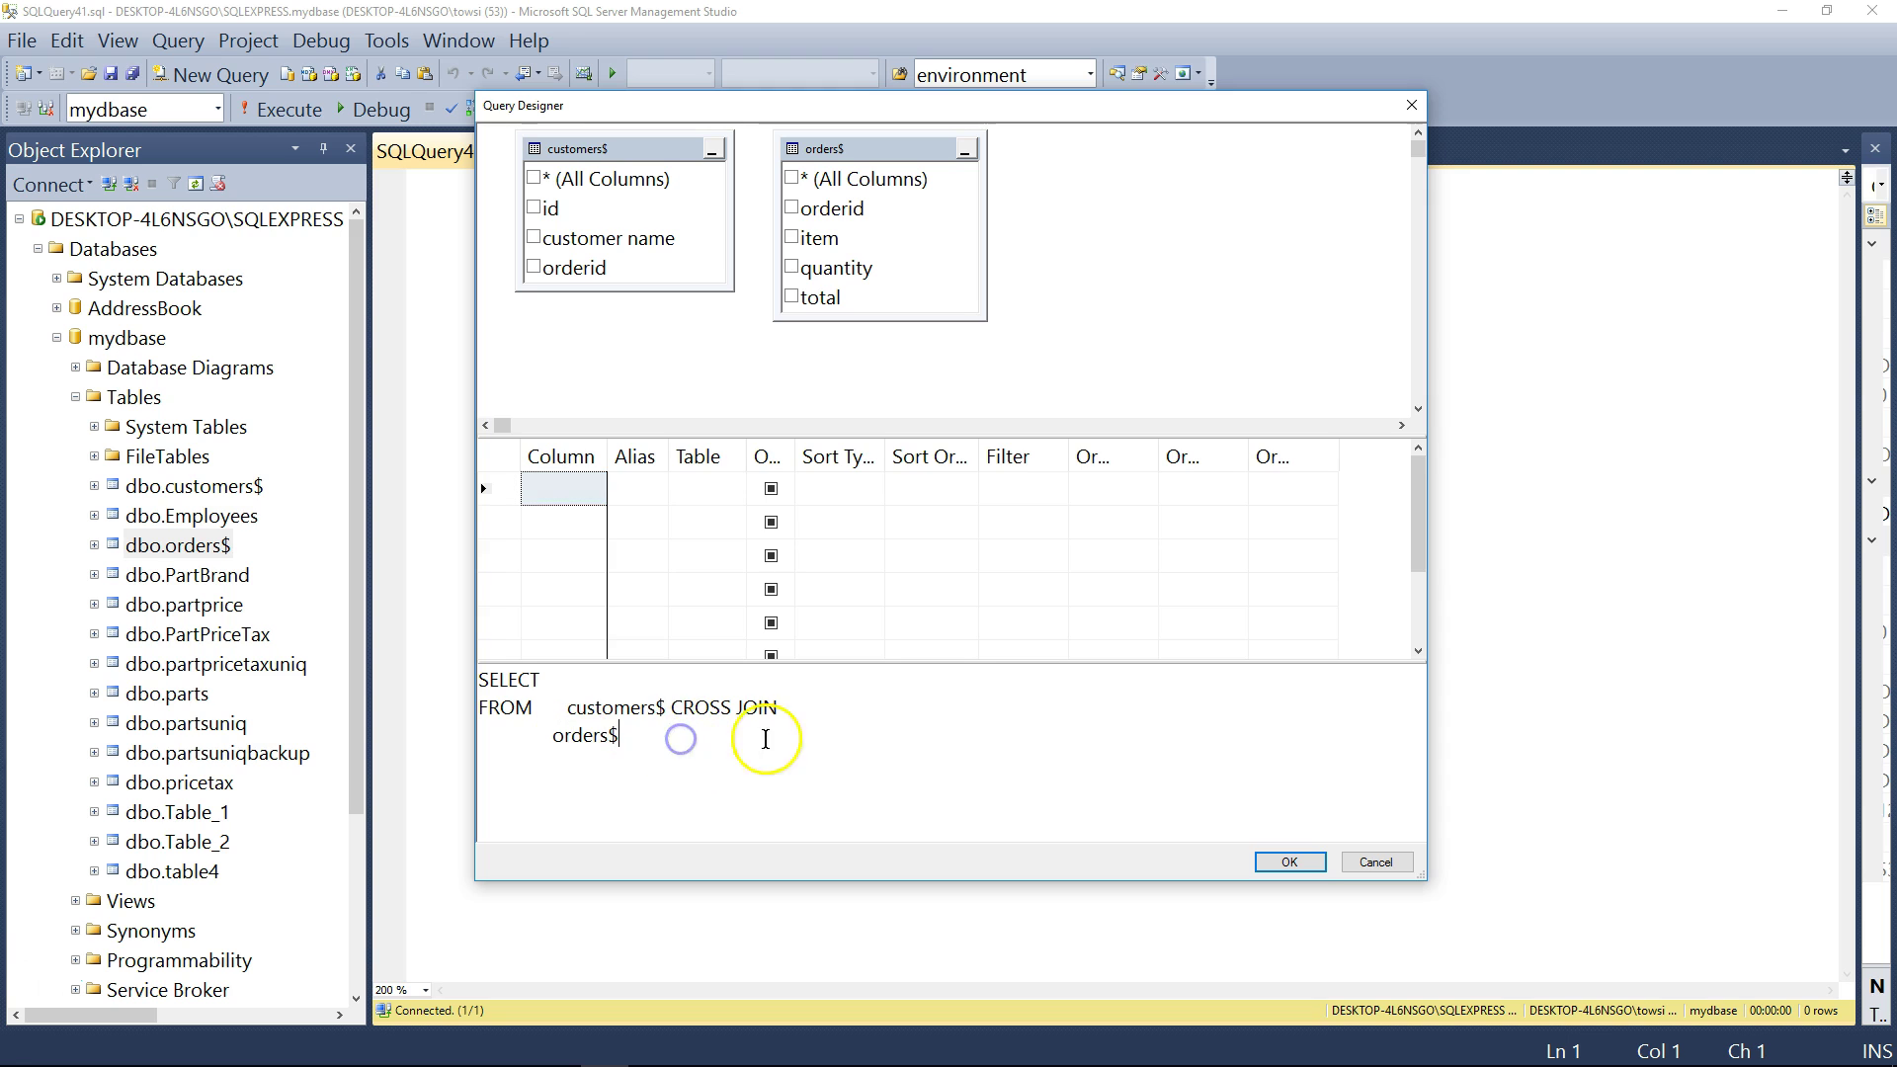
pyautogui.moveTo(619, 736); pyautogui.dragTo(449, 639)
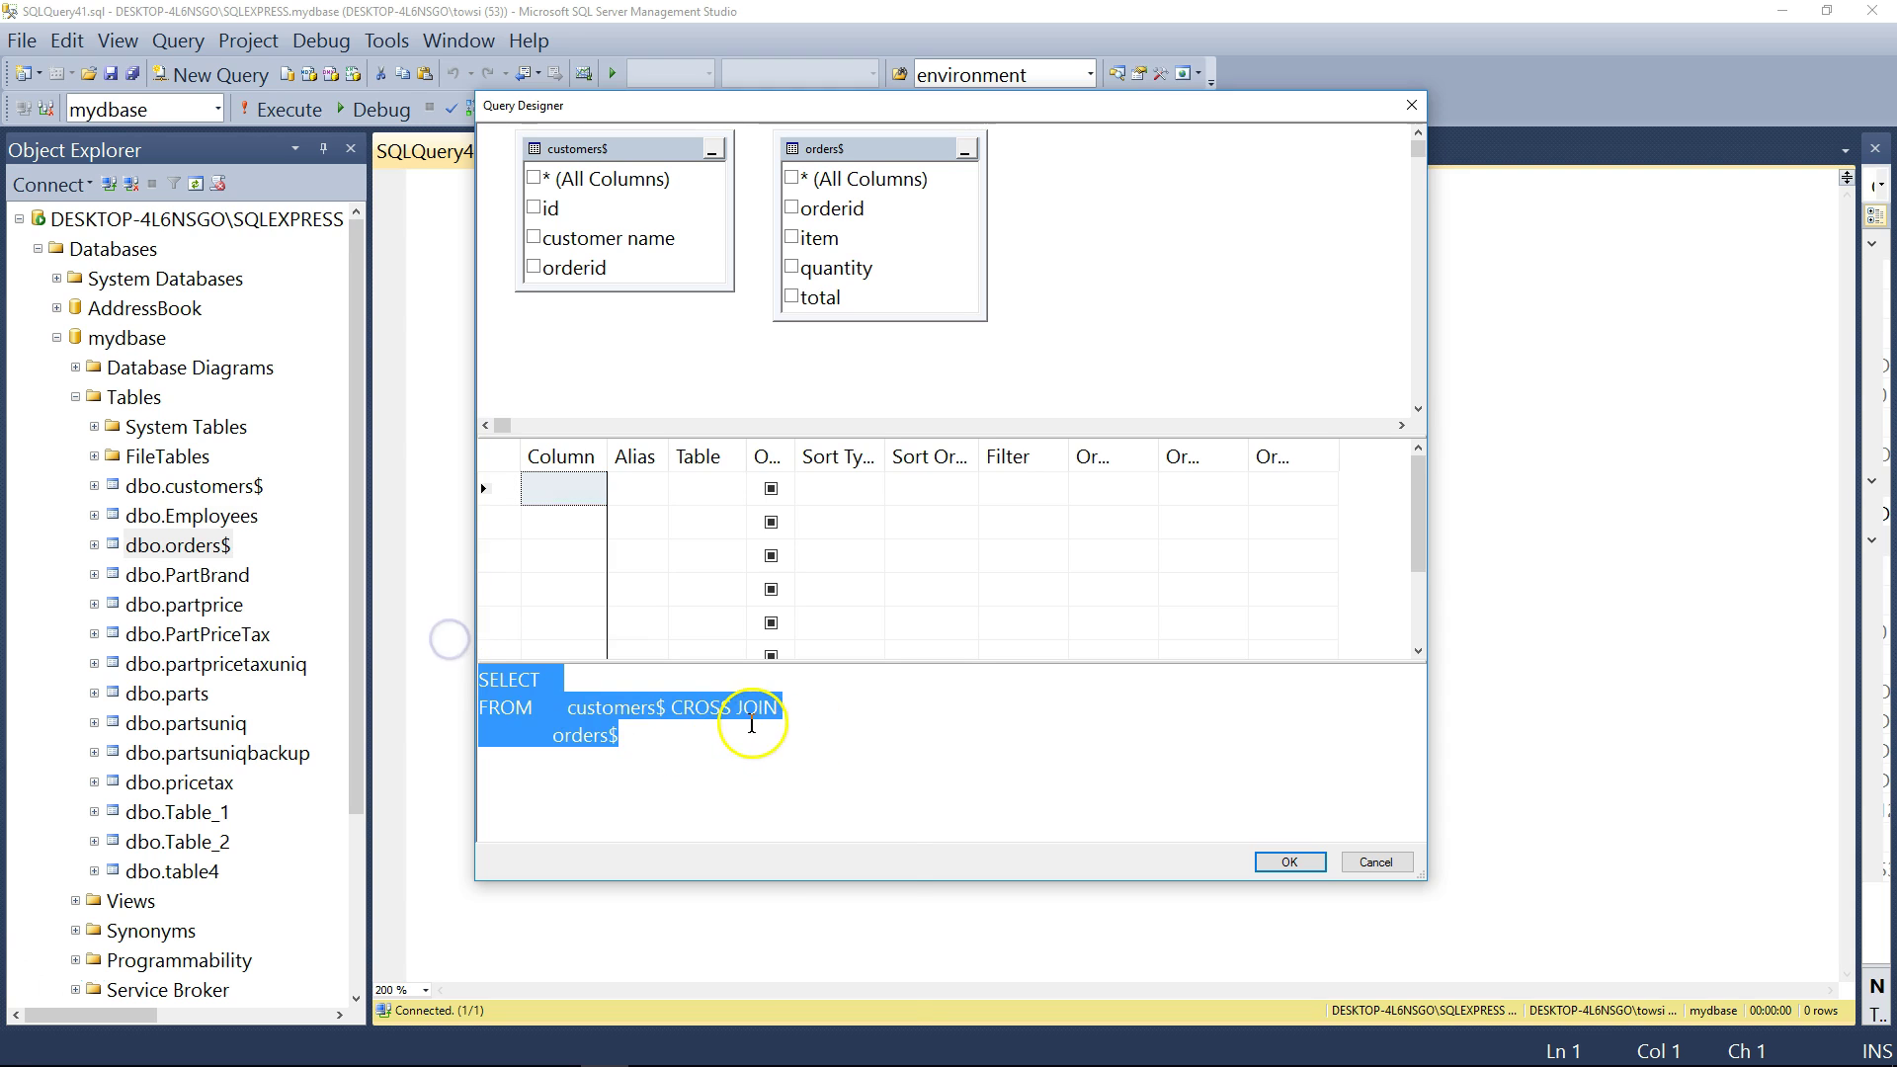
pyautogui.rightClick(737, 709)
pyautogui.click(718, 711)
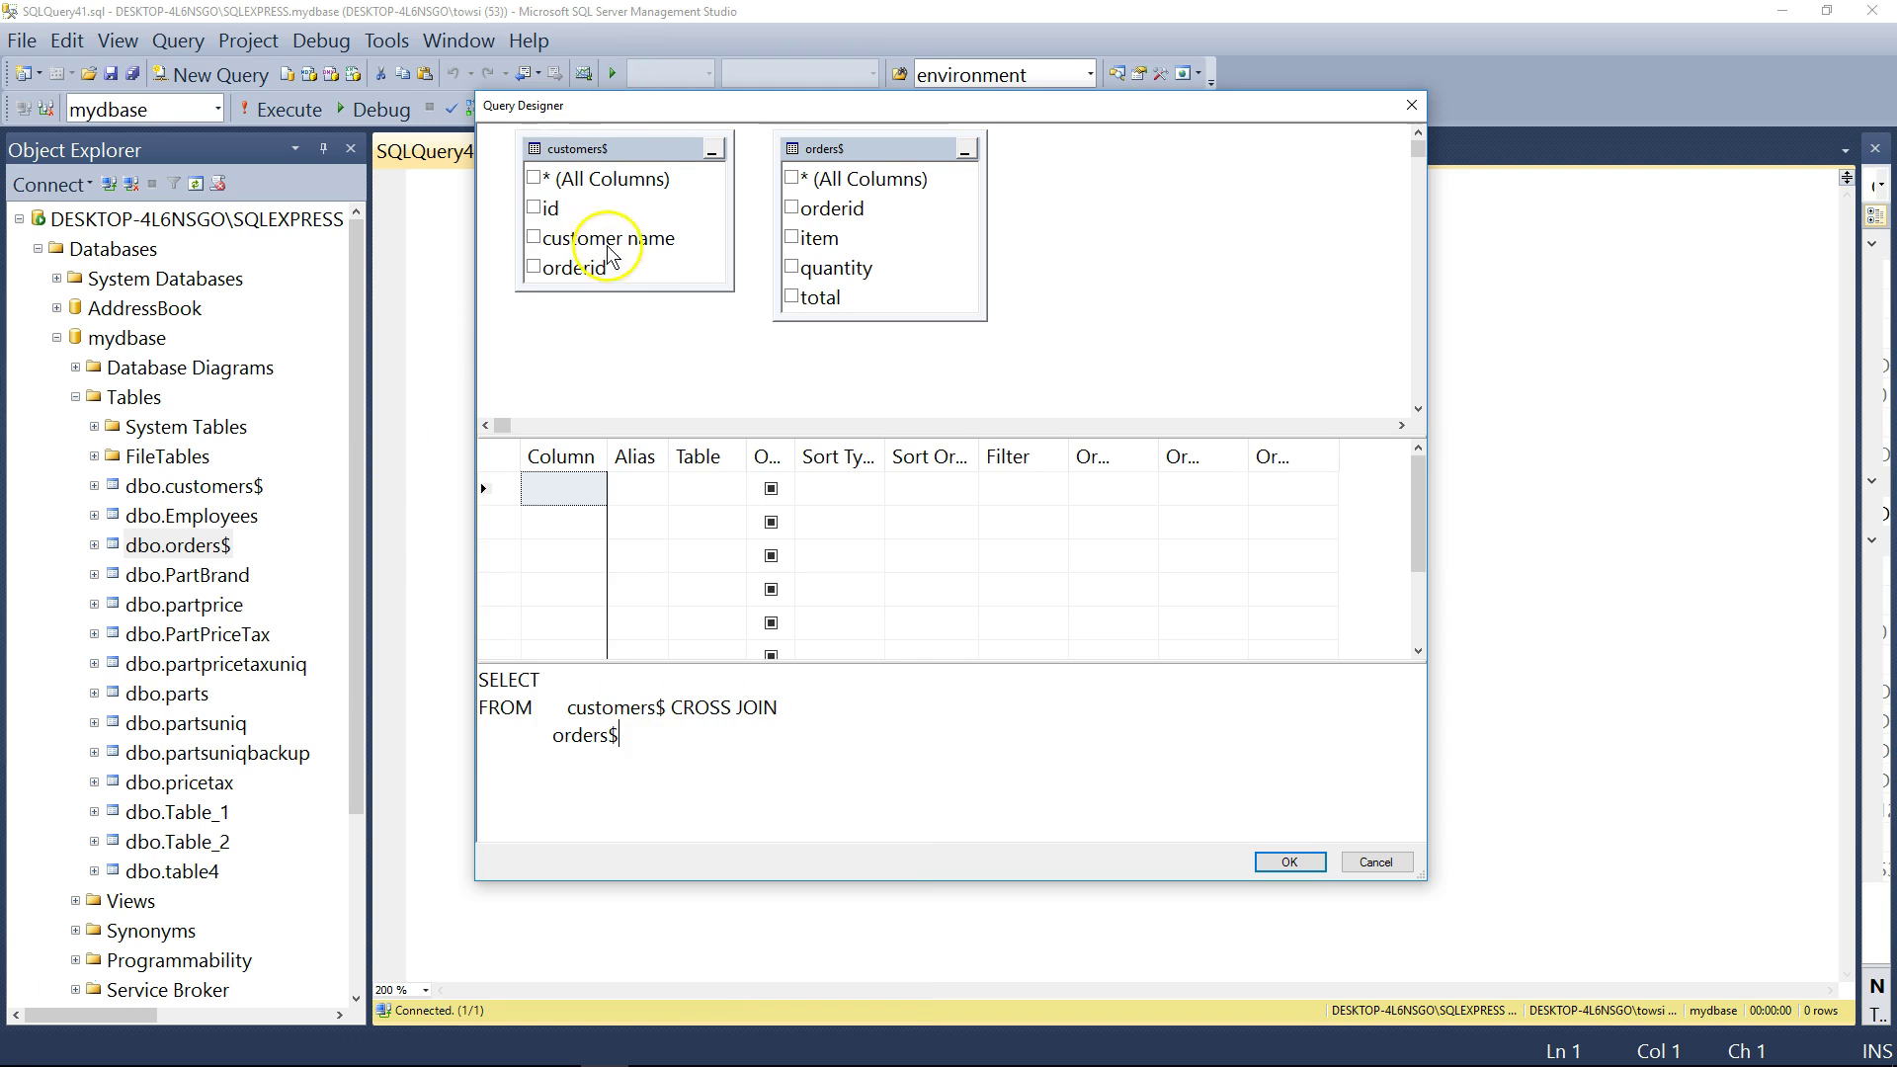
pyautogui.moveTo(622, 288); pyautogui.dragTo(625, 336)
pyautogui.click(575, 268)
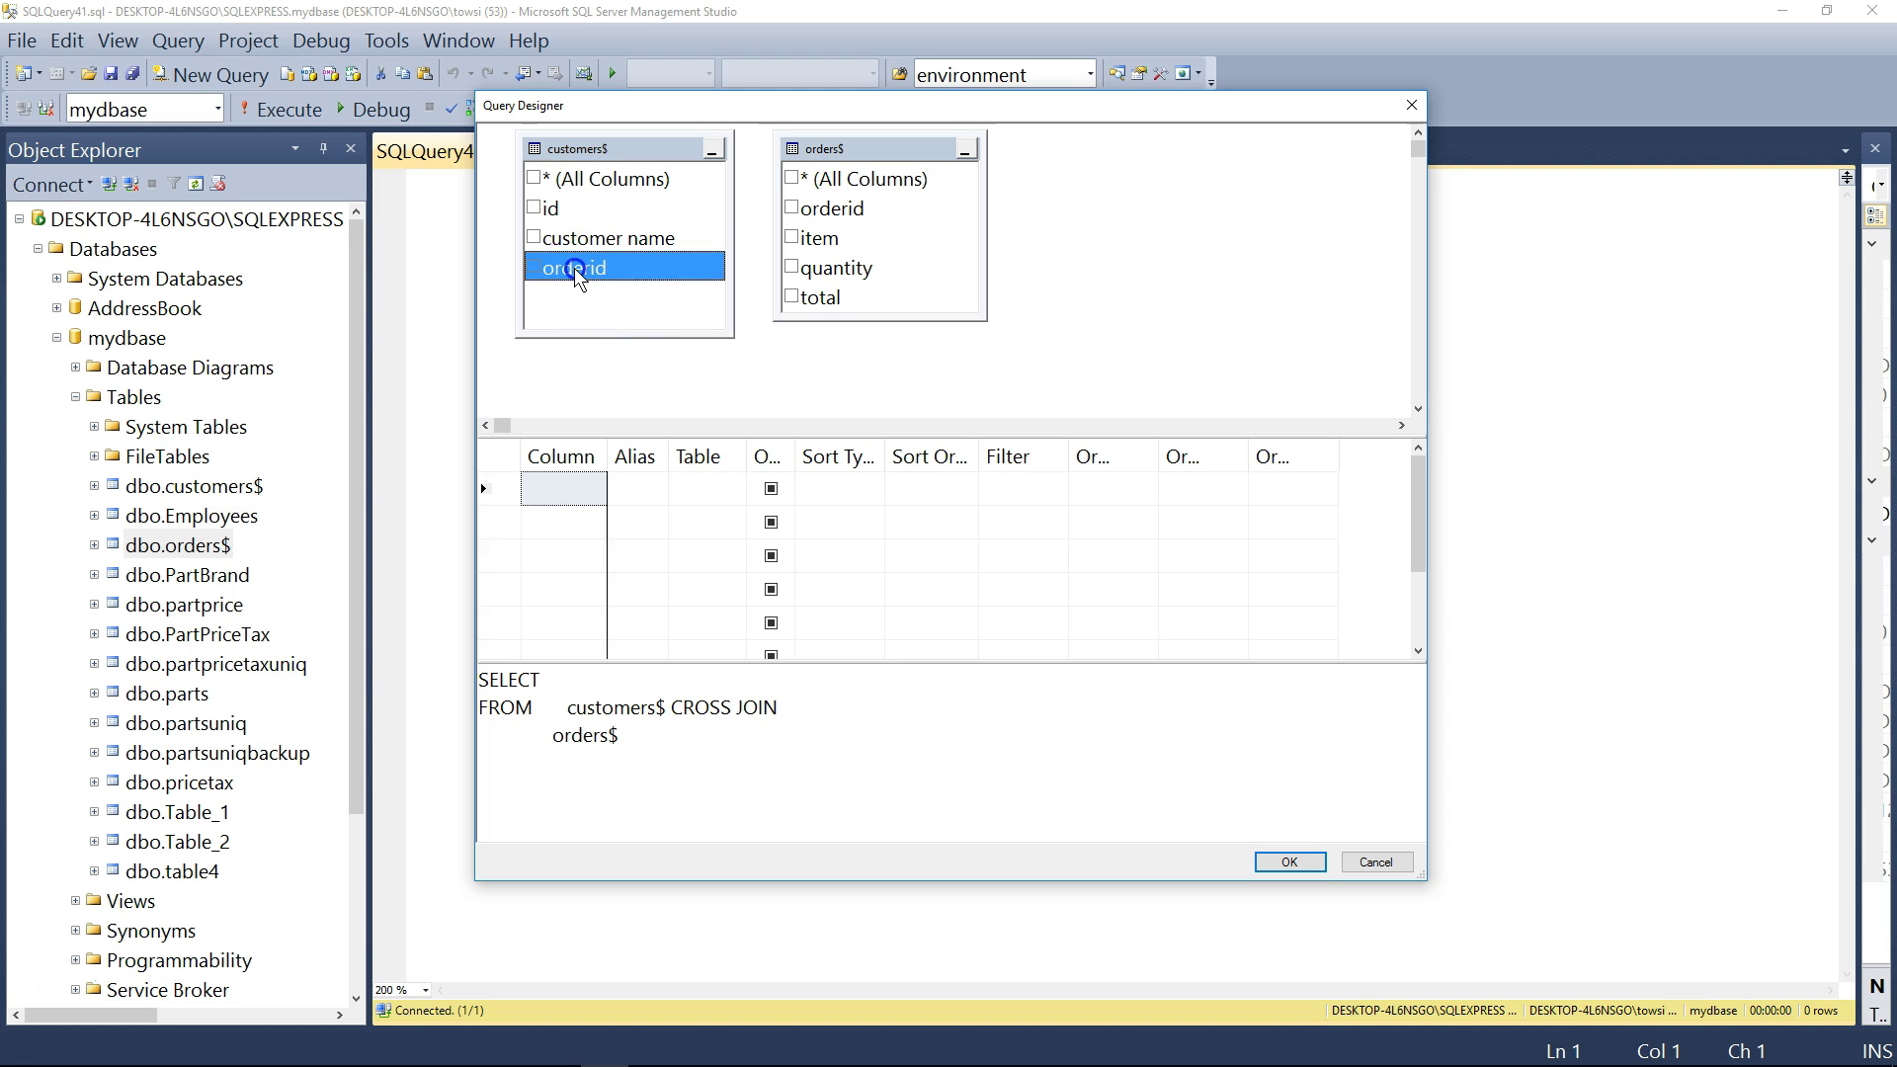
pyautogui.moveTo(574, 268); pyautogui.dragTo(785, 207)
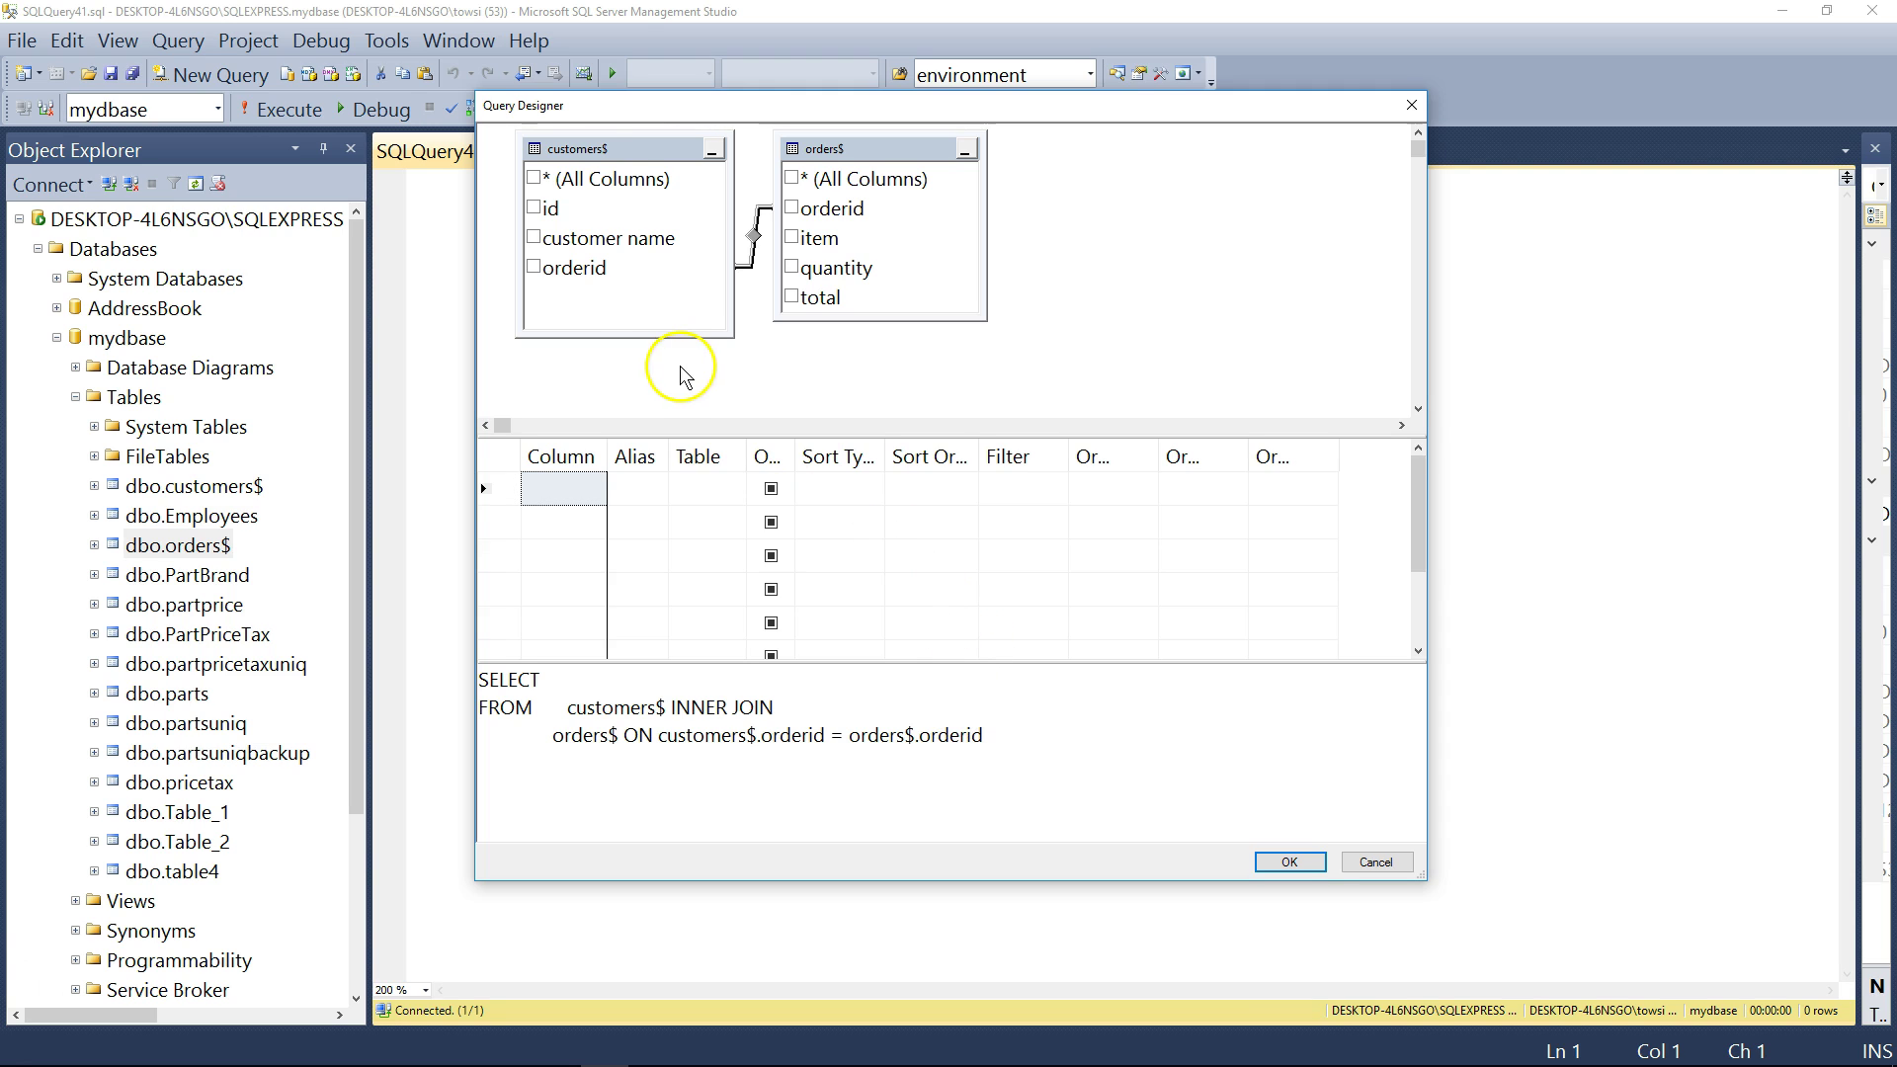
# - Output orderid from orders$ instead of customers$
pyautogui.click(619, 151)
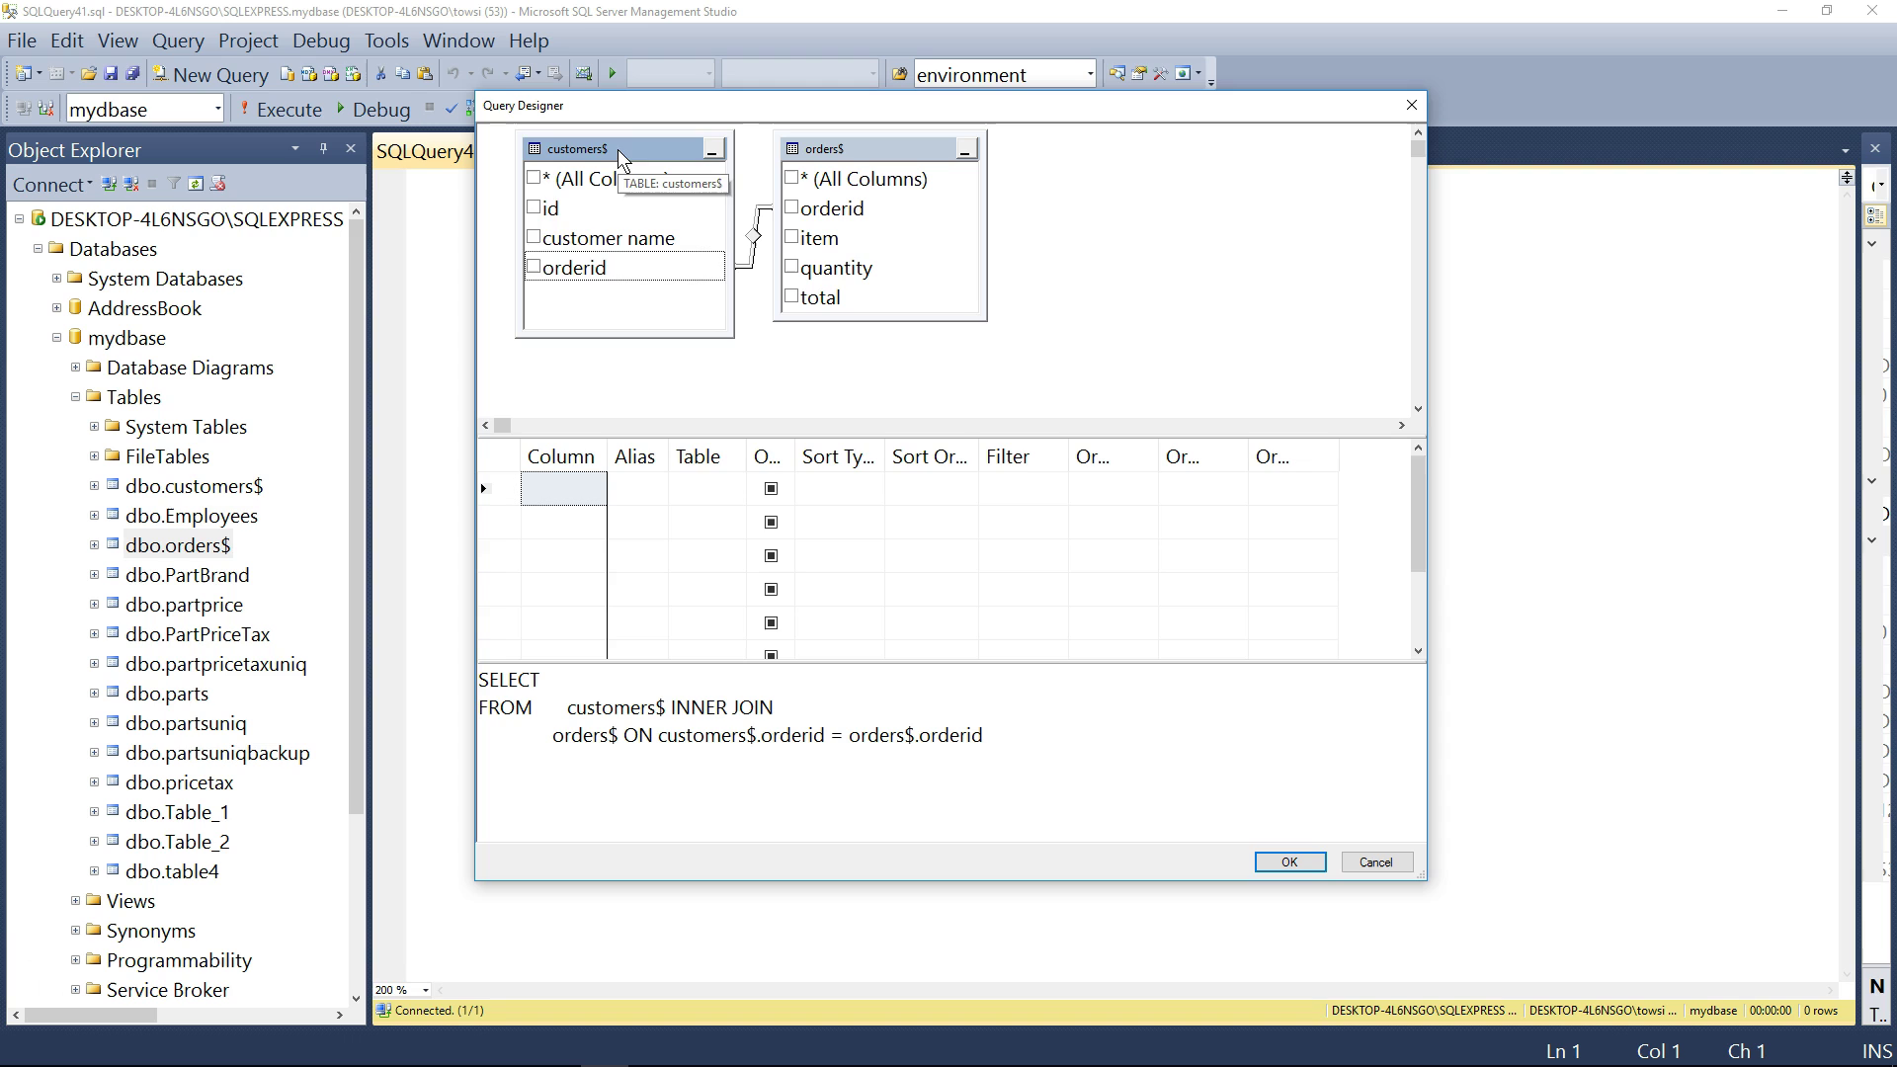
pyautogui.click(533, 267)
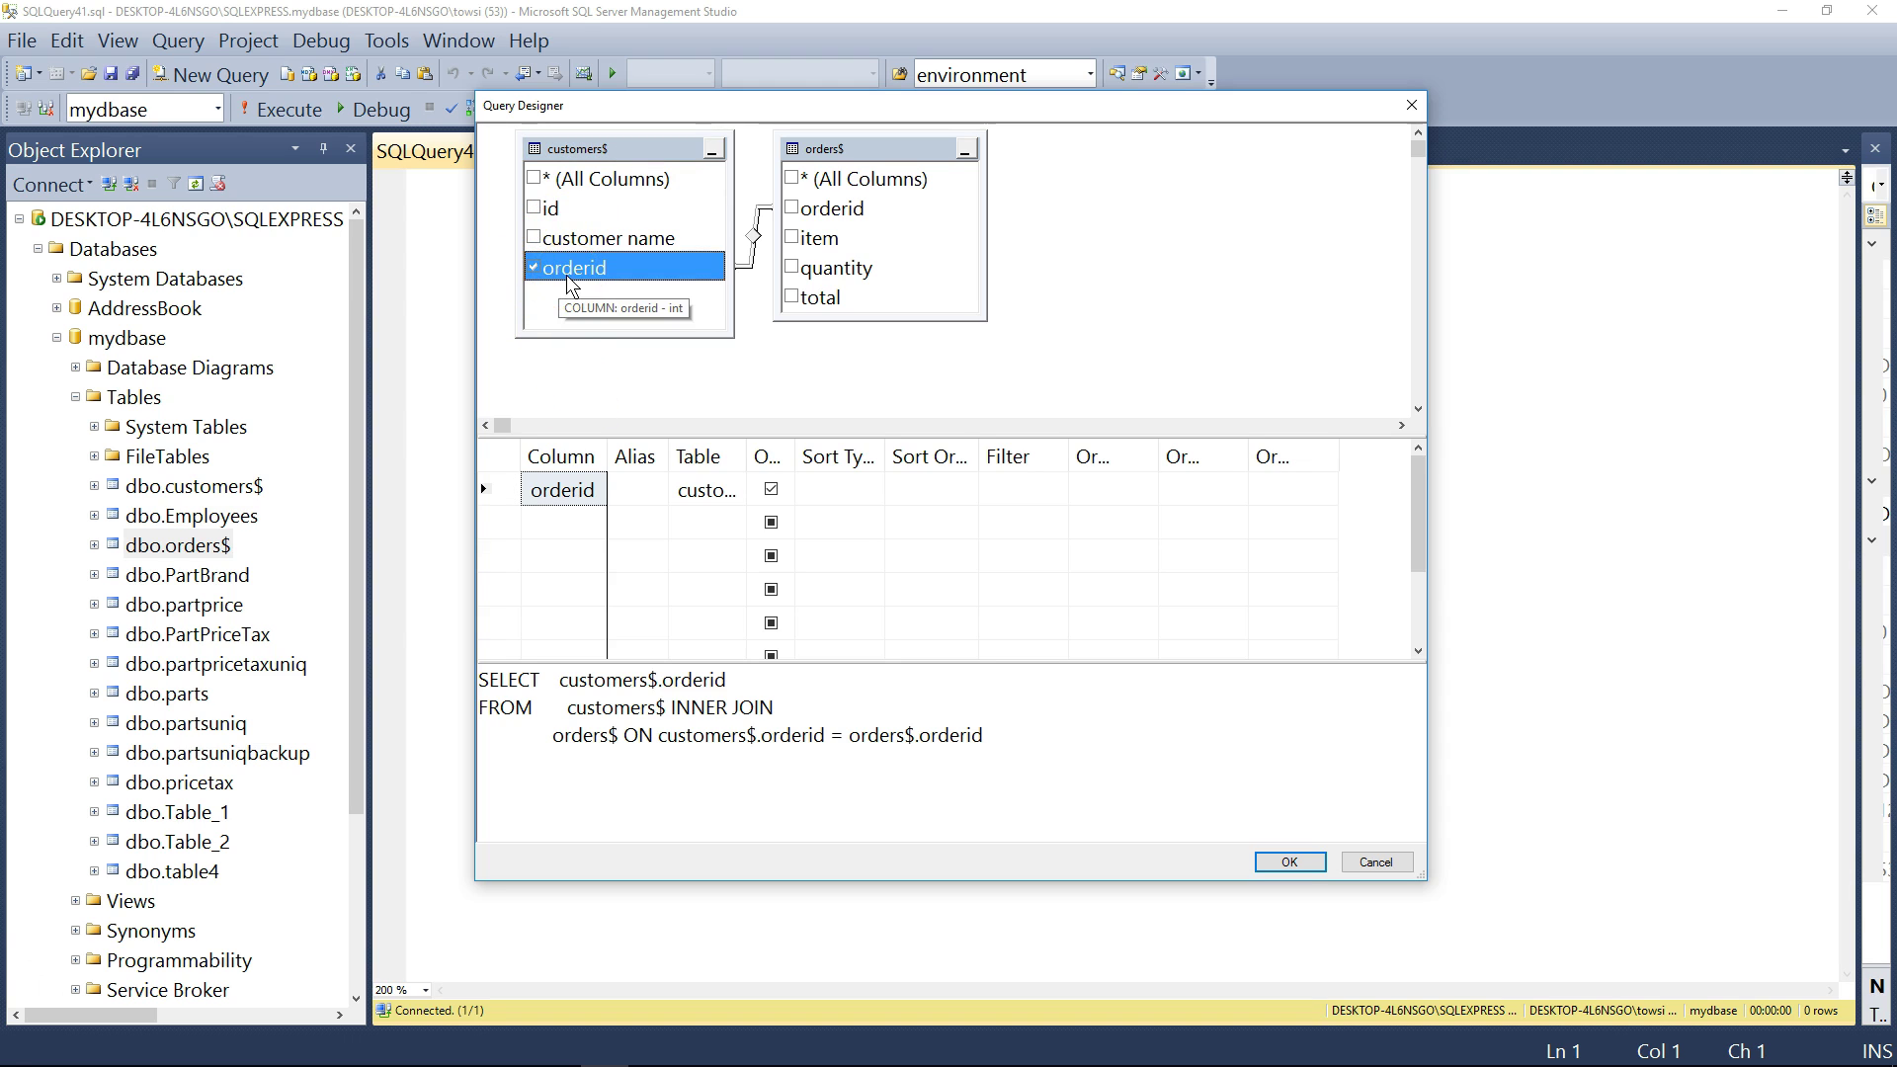
pyautogui.click(534, 268)
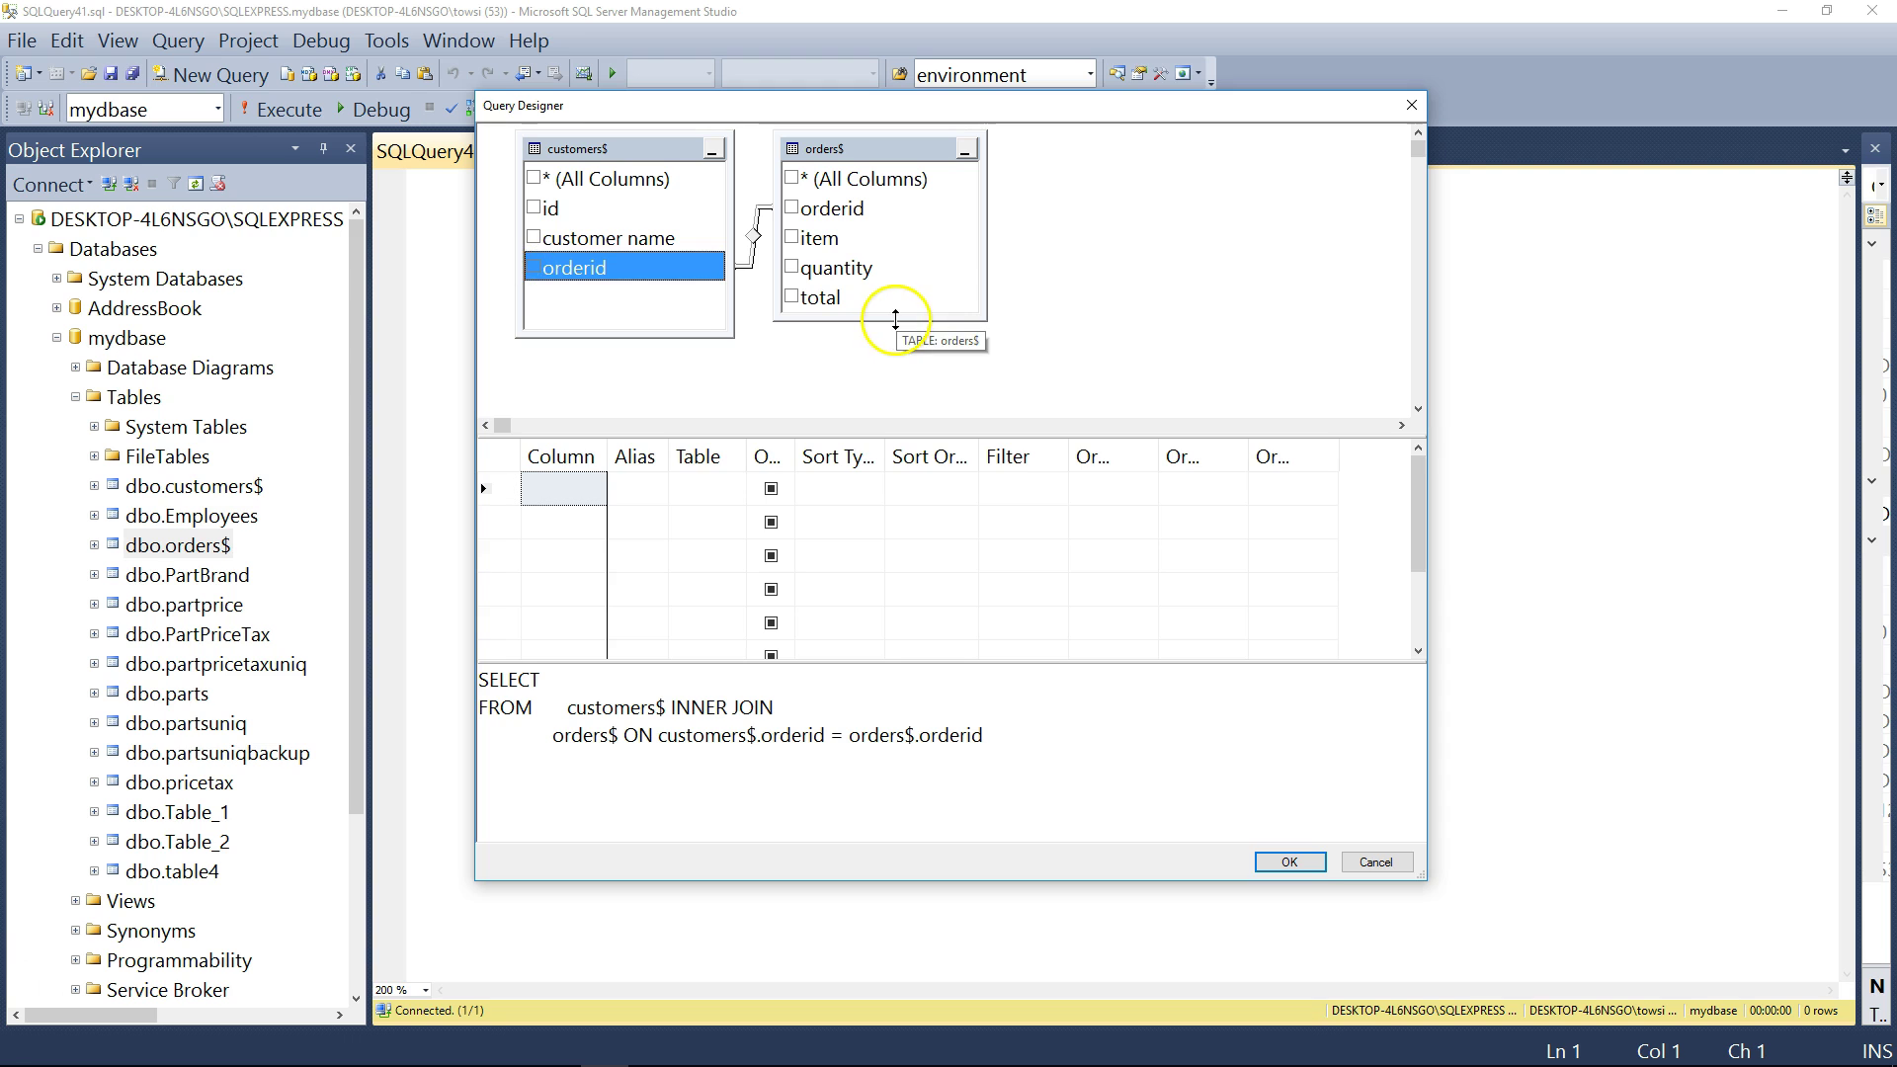
pyautogui.click(794, 209)
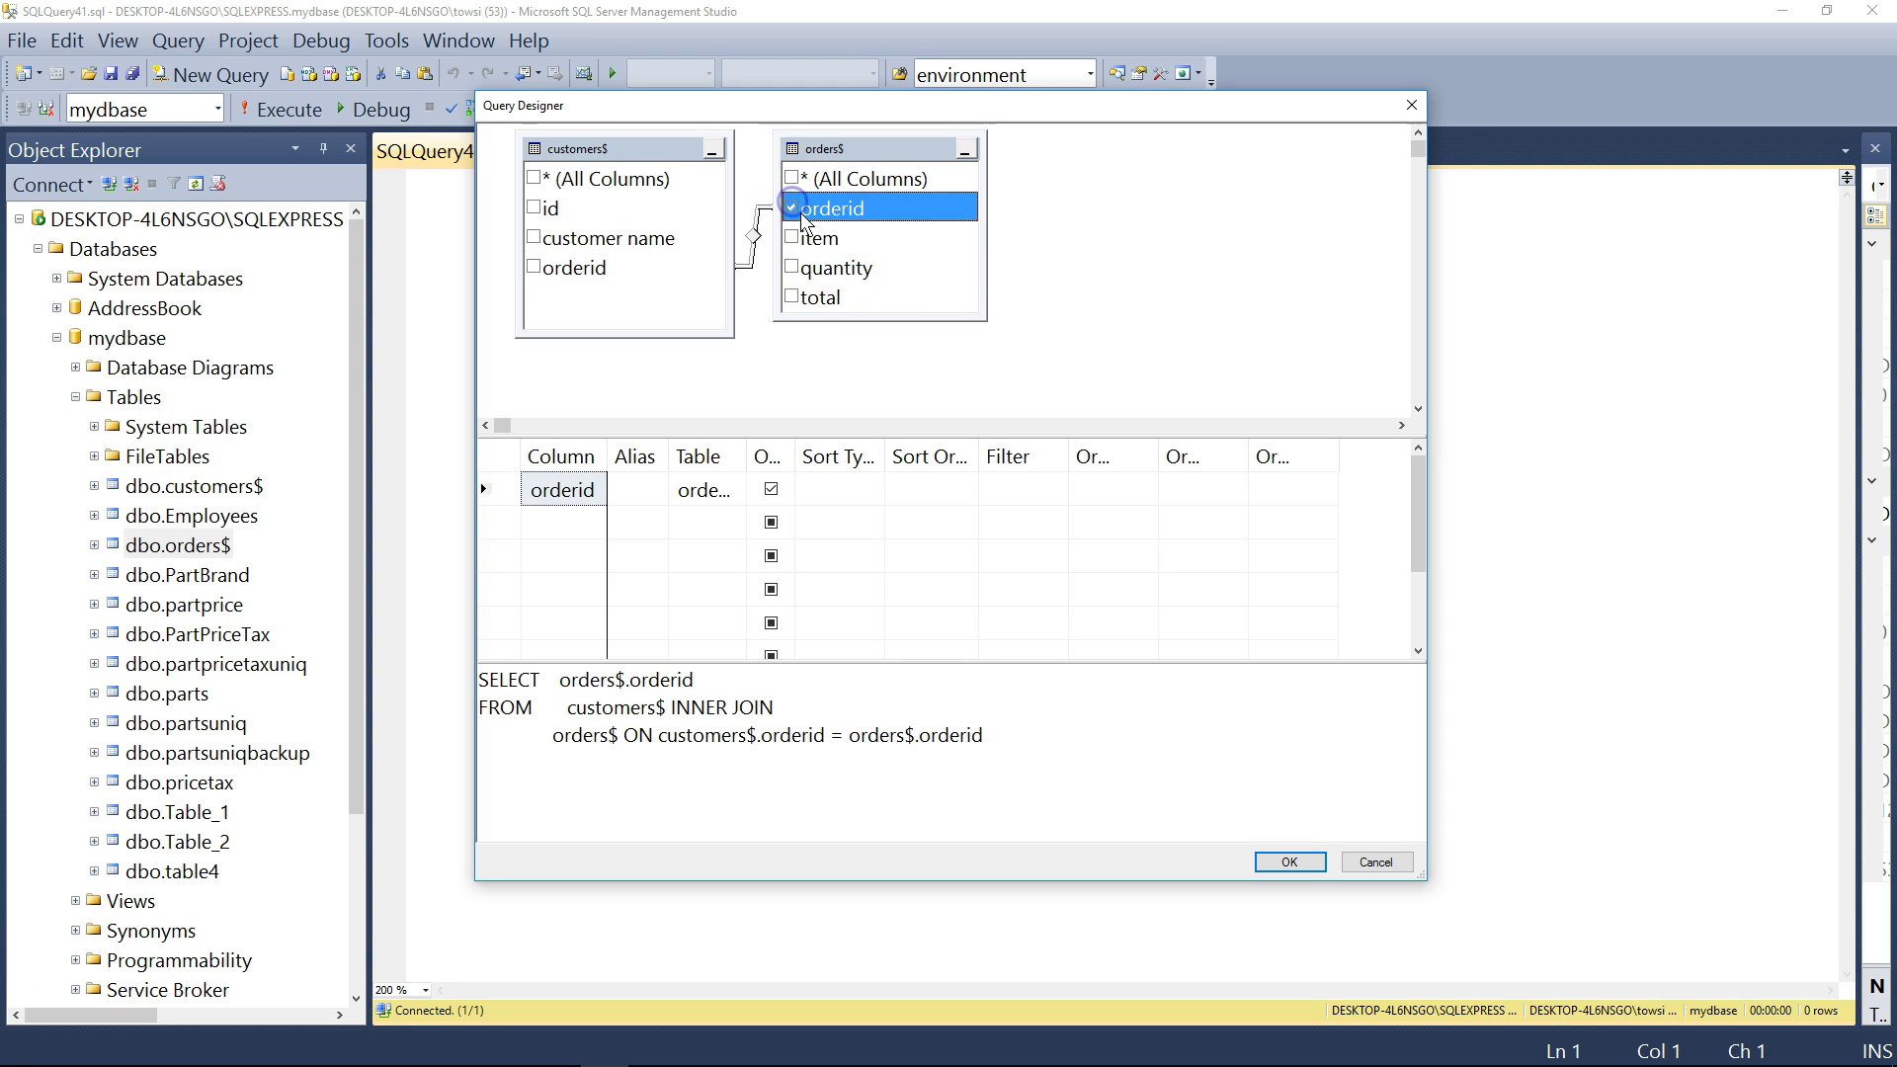
pyautogui.click(720, 504)
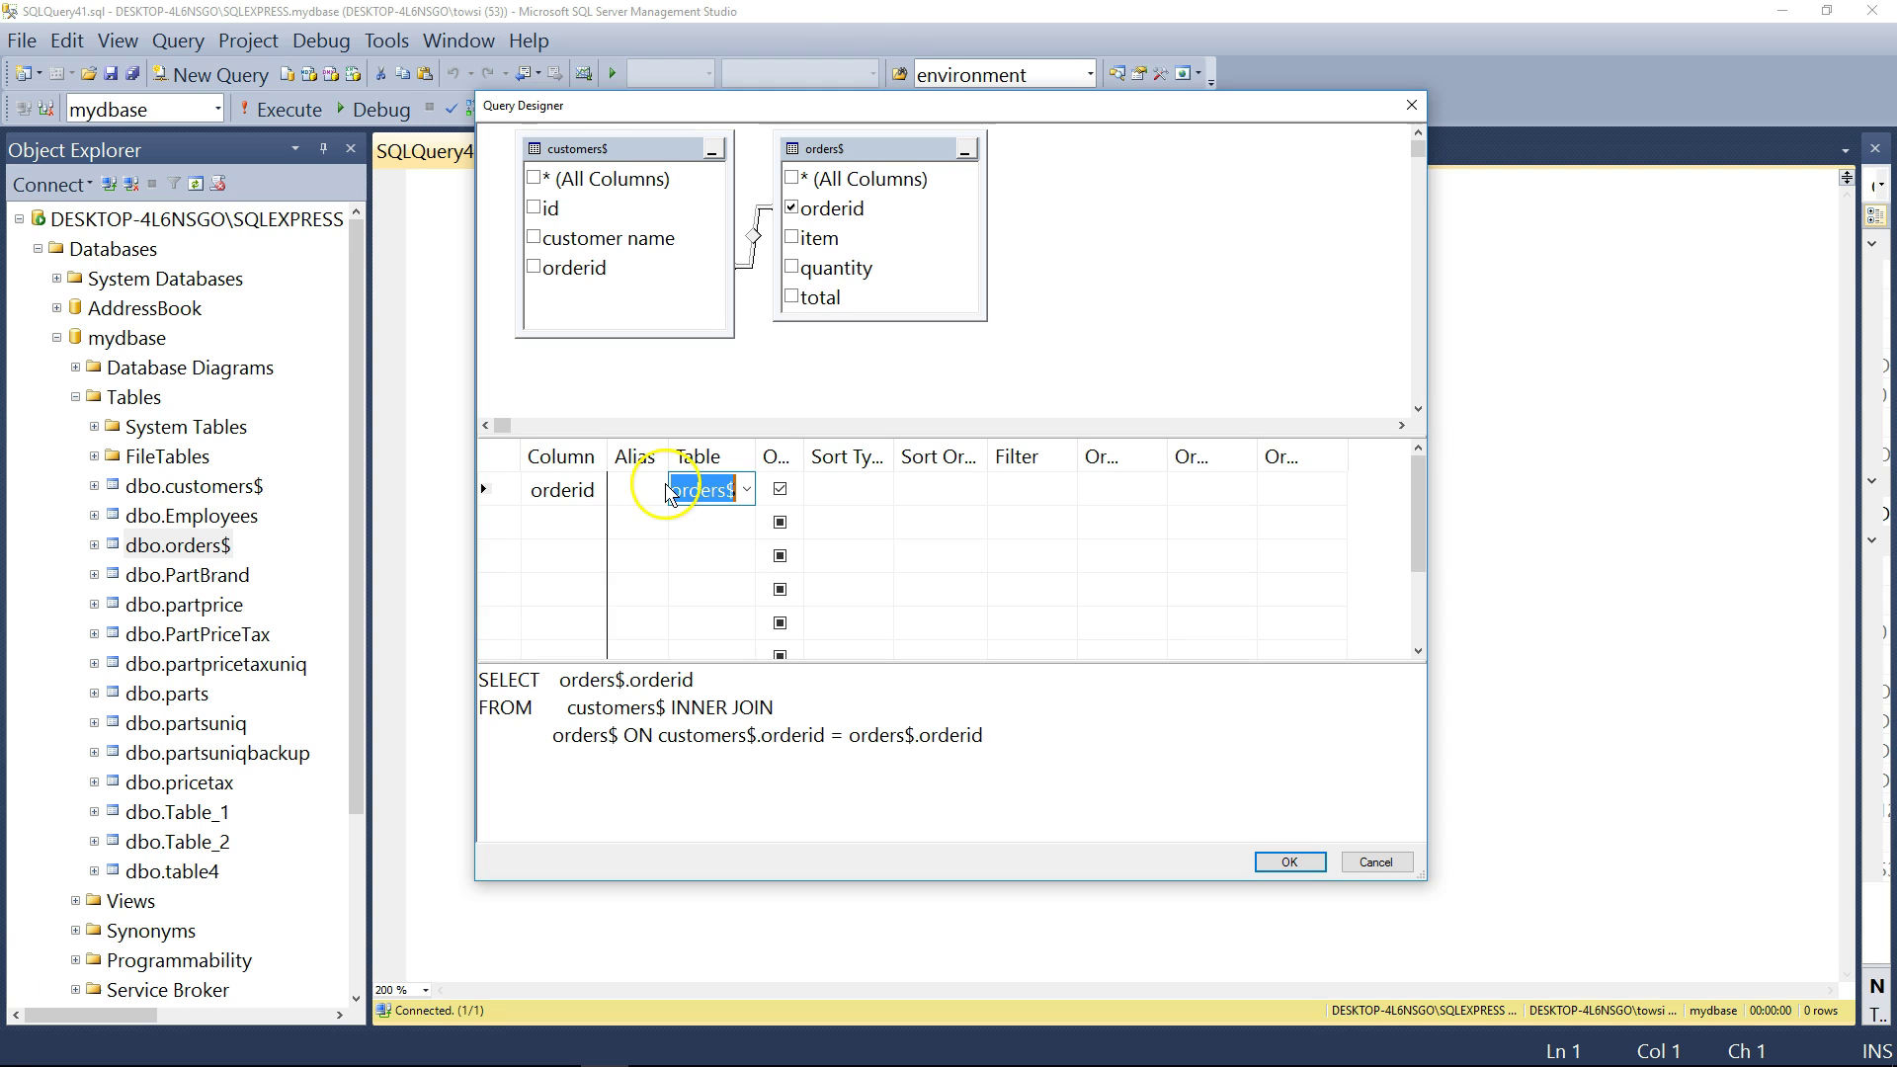
pyautogui.click(644, 149)
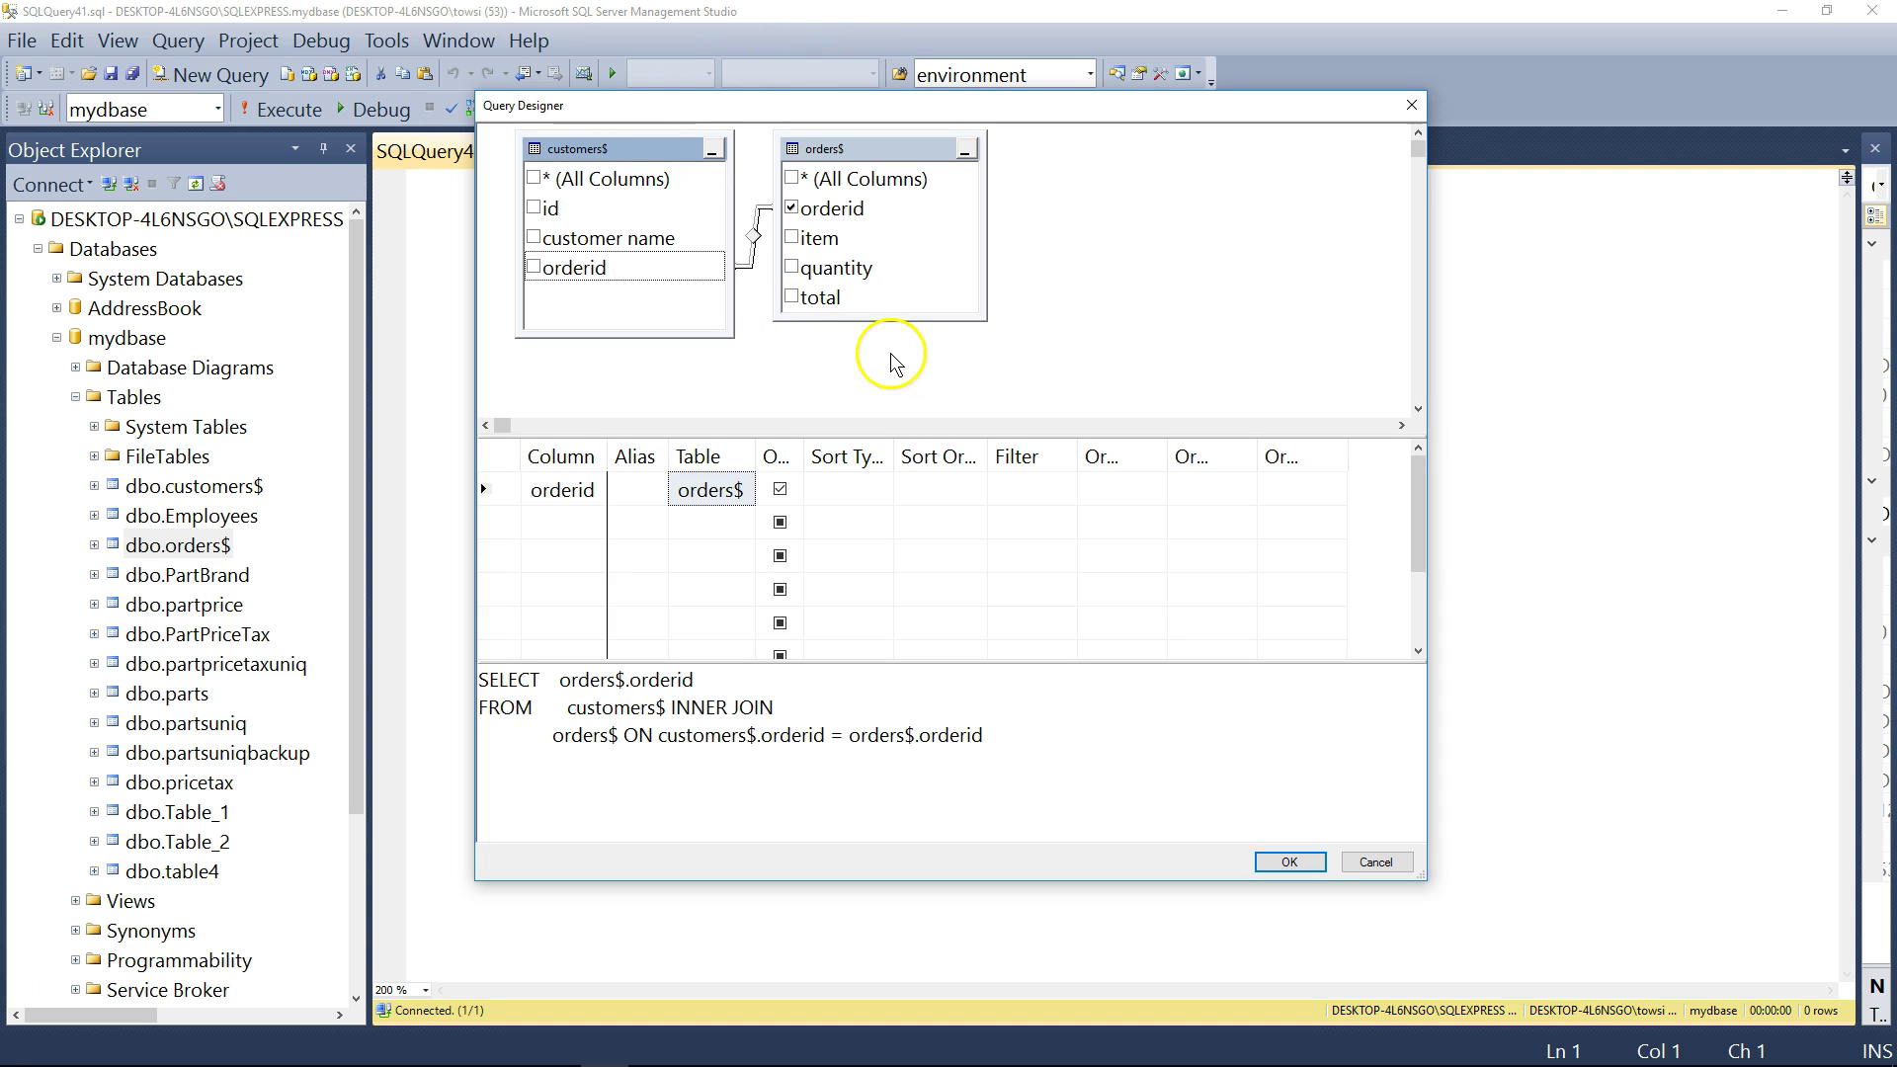
# - Add orders$ quantity and item plus customers$ [customer name] to the output, widening the Table column
pyautogui.click(807, 273)
pyautogui.click(792, 267)
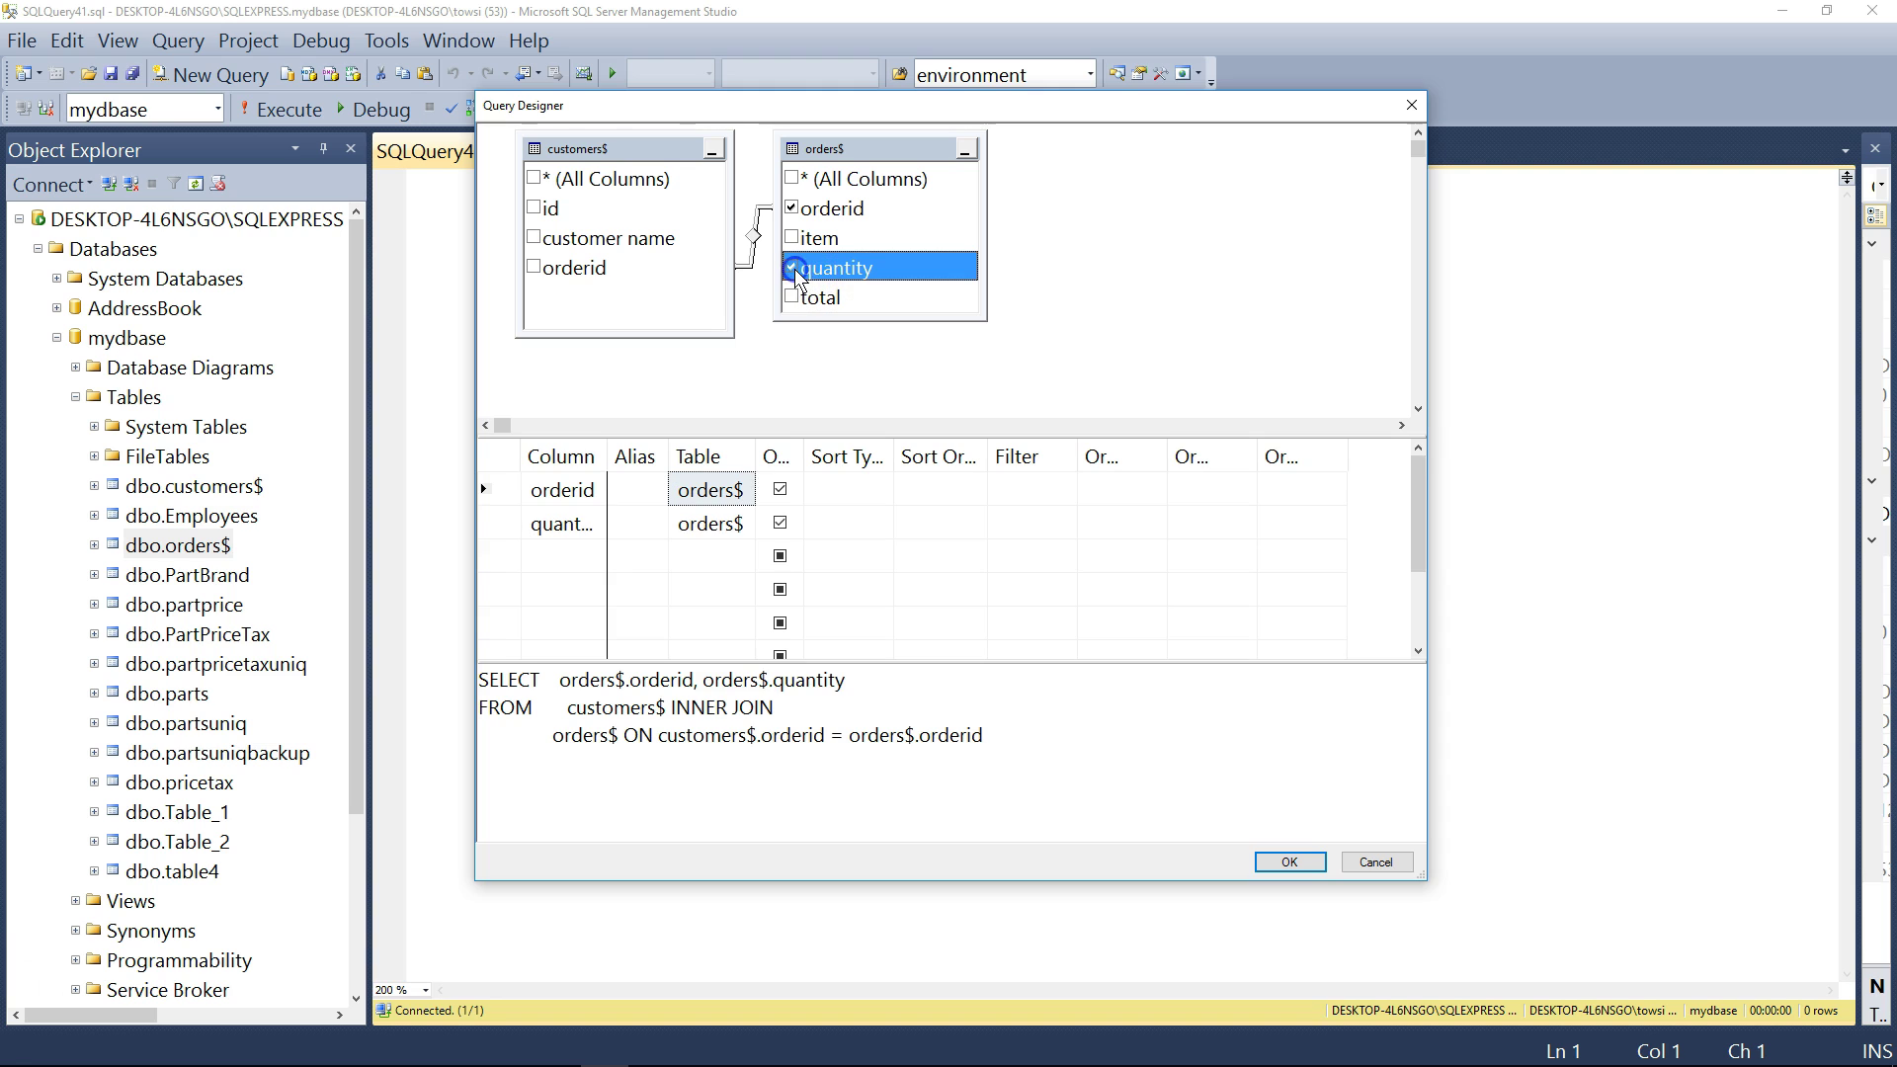
pyautogui.click(792, 239)
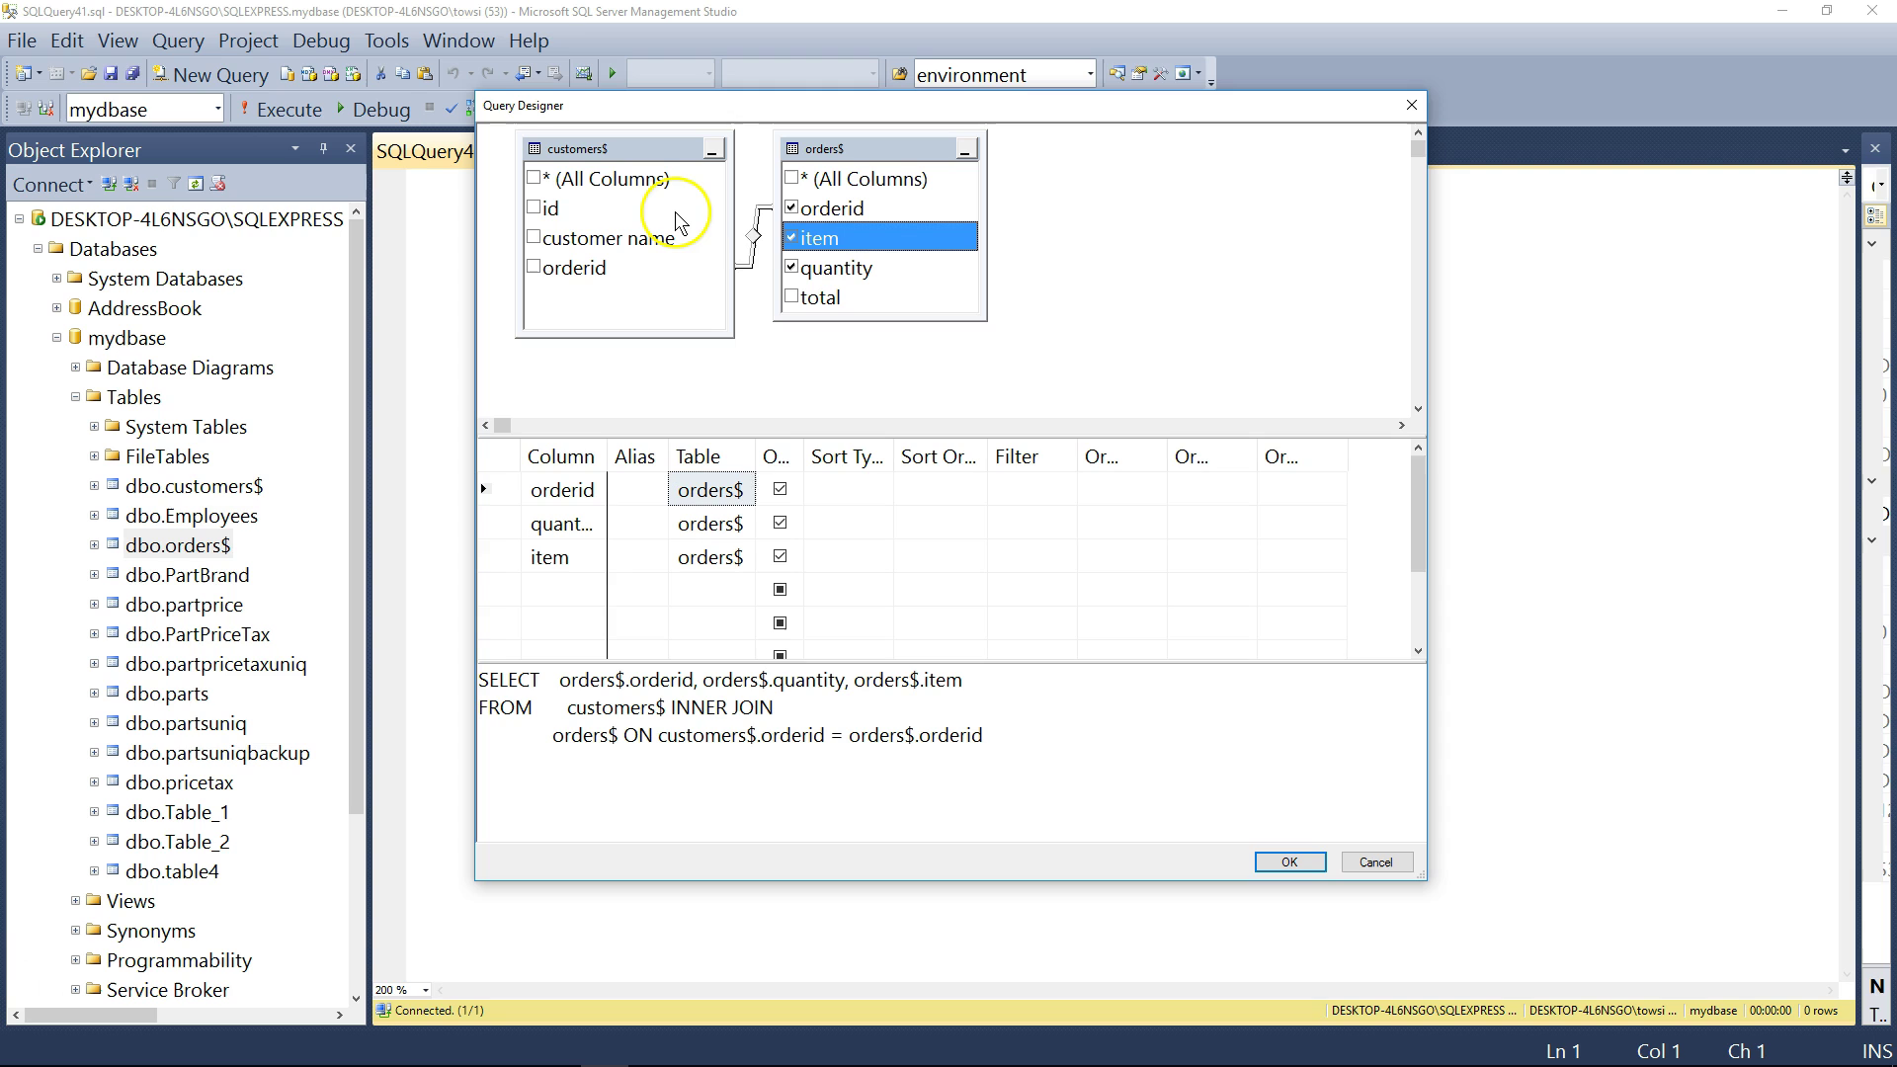
pyautogui.click(552, 268)
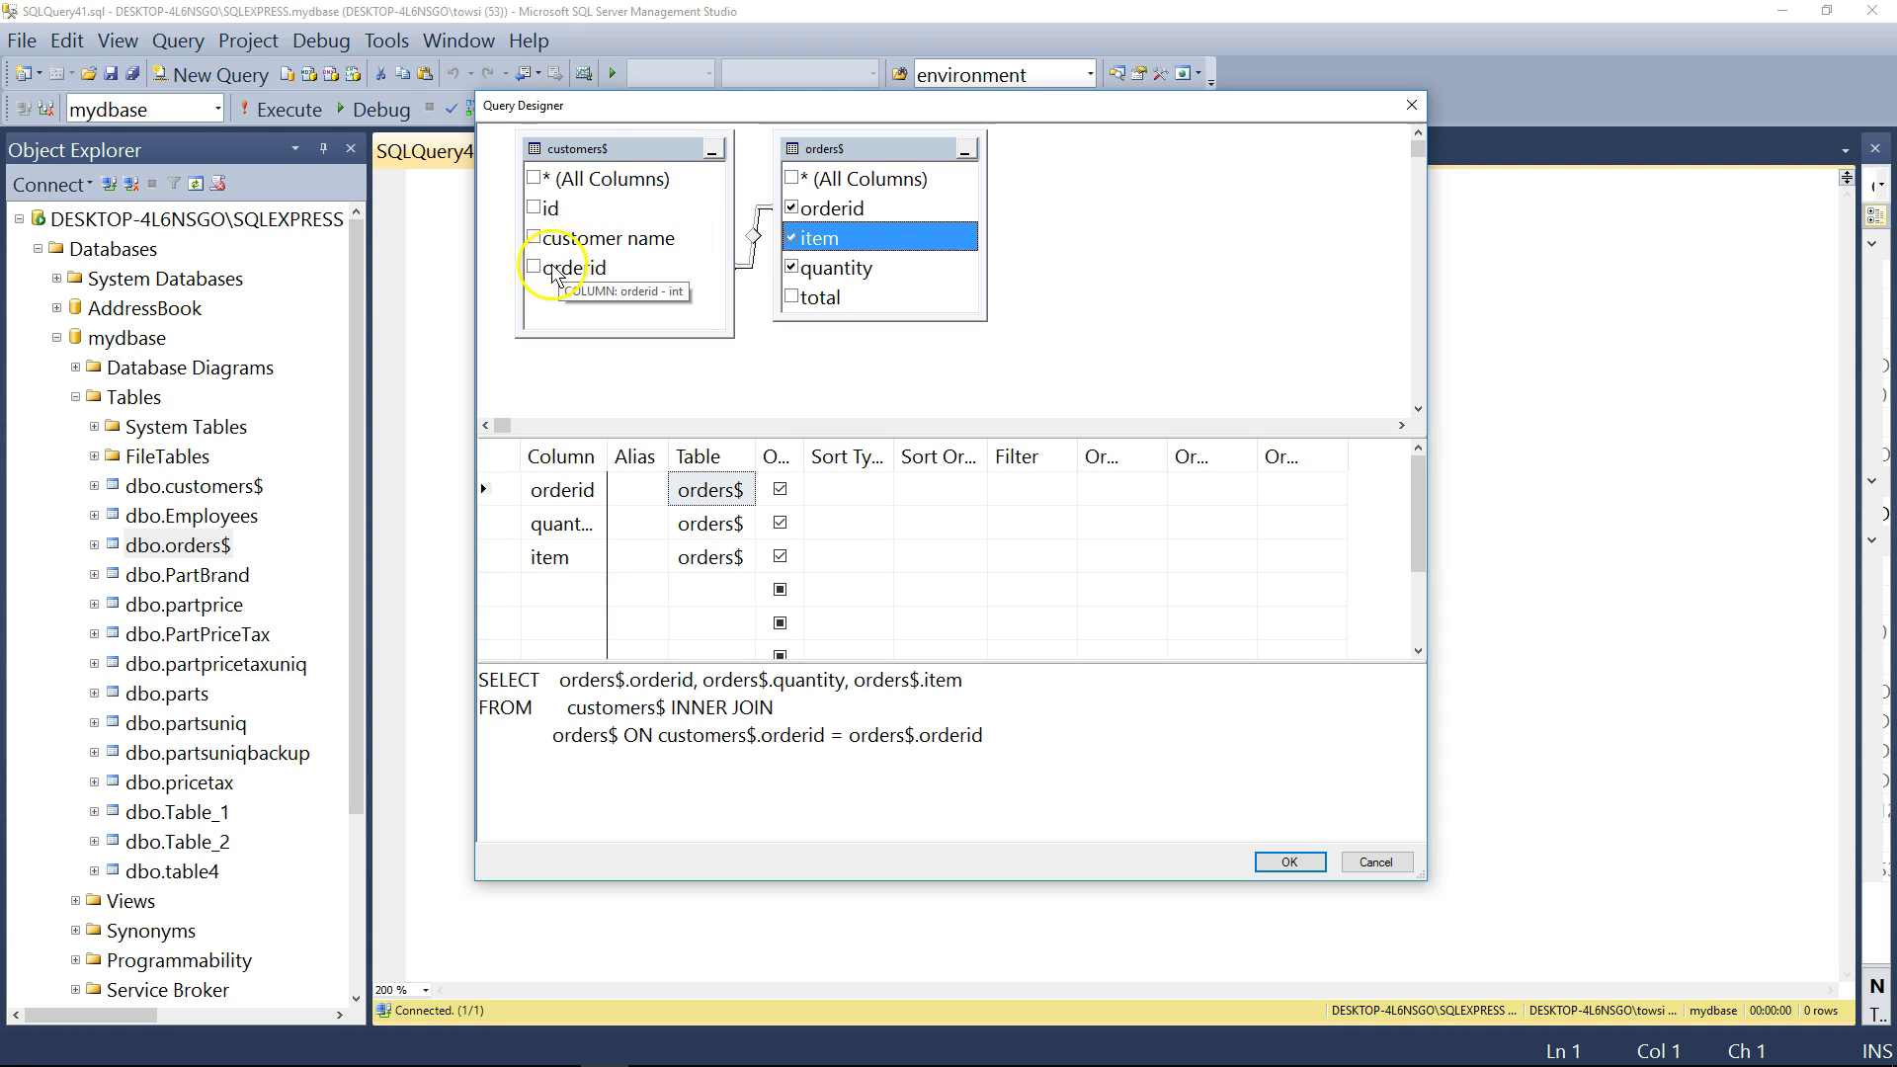
pyautogui.click(535, 240)
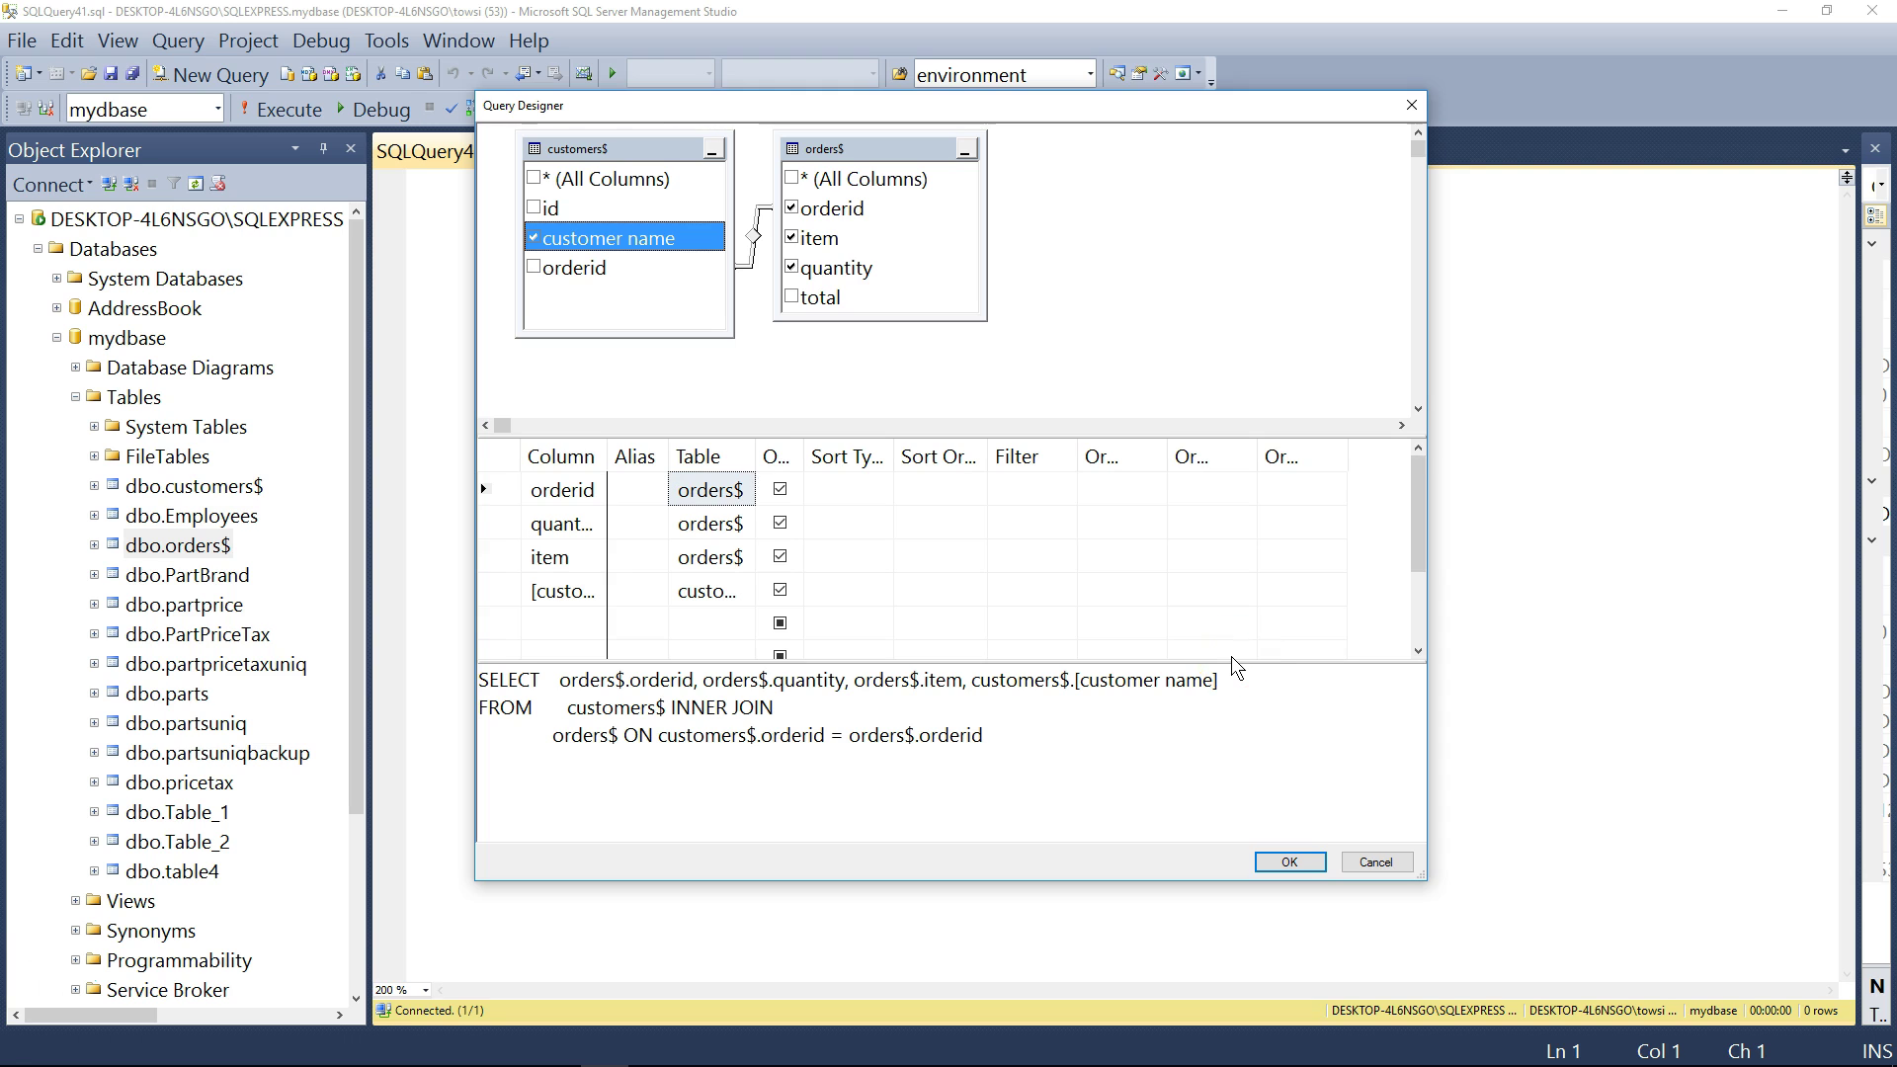
pyautogui.doubleClick(756, 457)
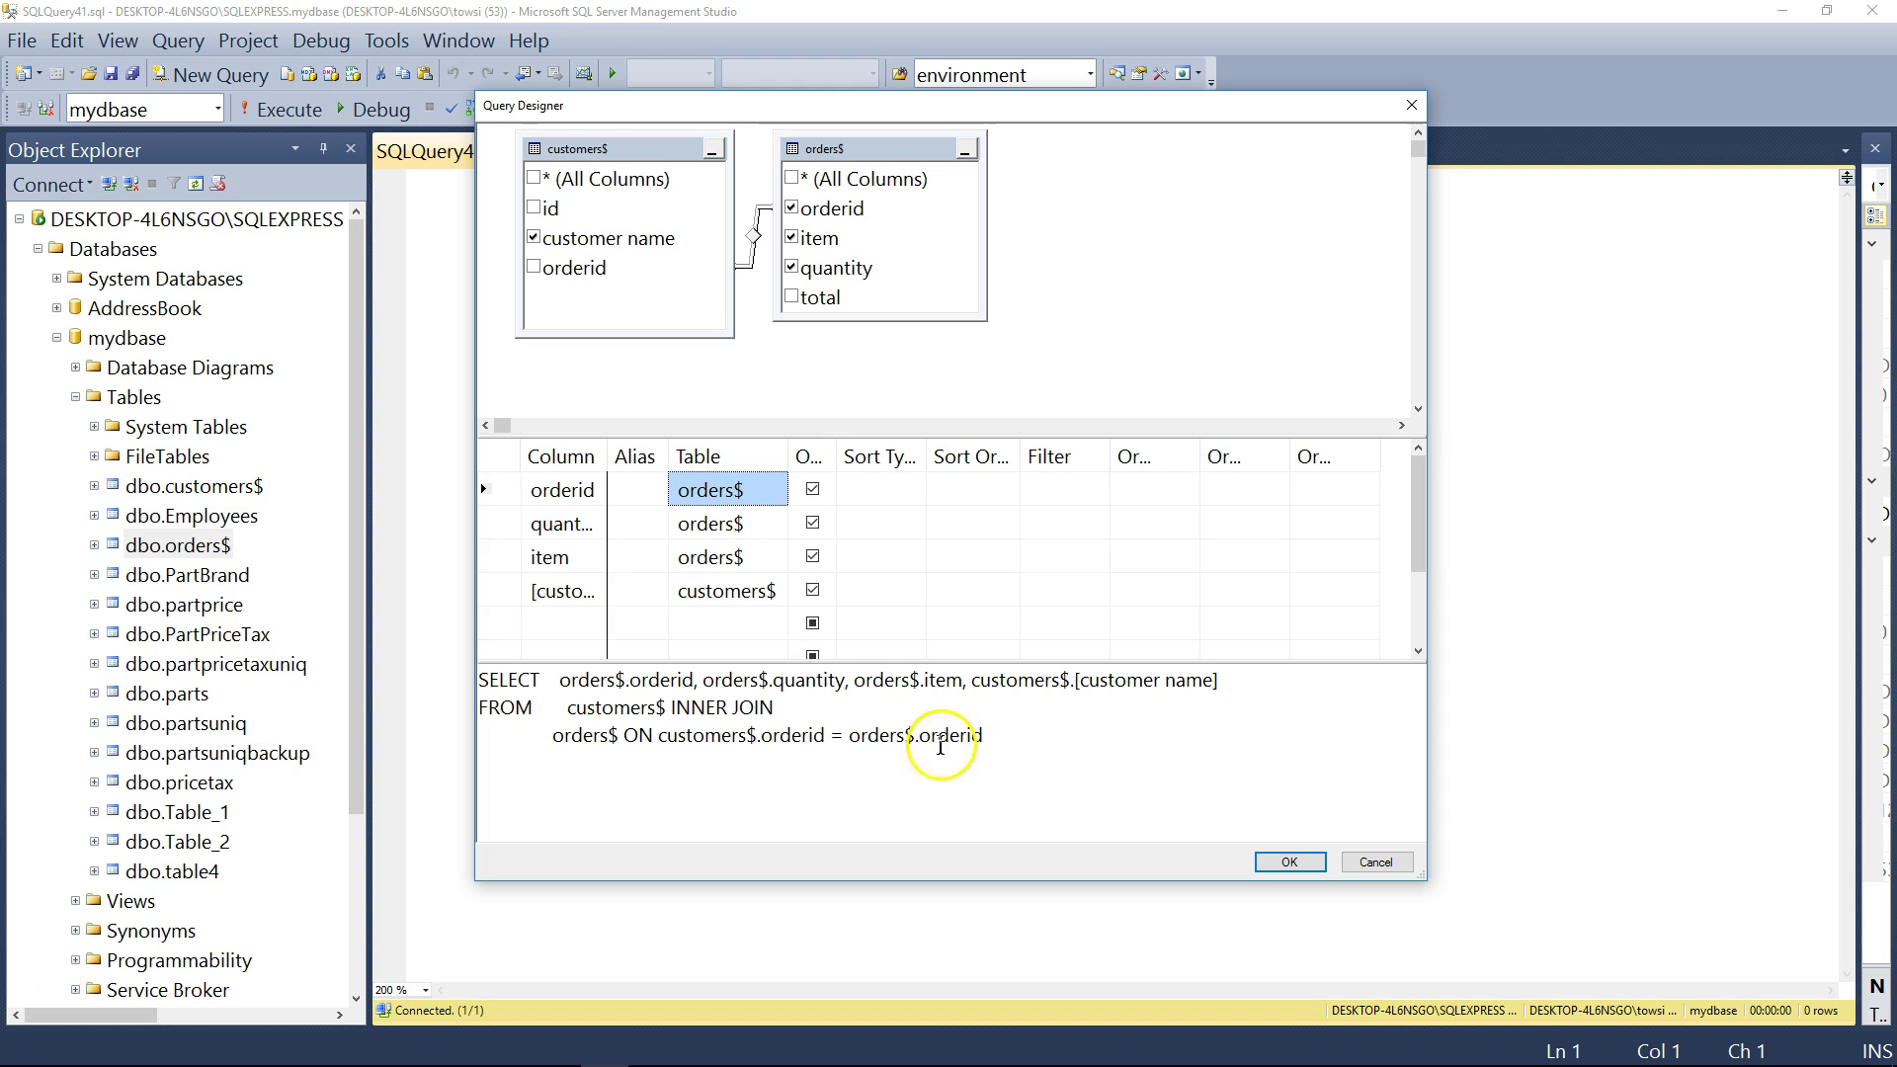
# - Set quantity's Sort Type to Descending, widening grid columns to fit
pyautogui.doubleClick(608, 456)
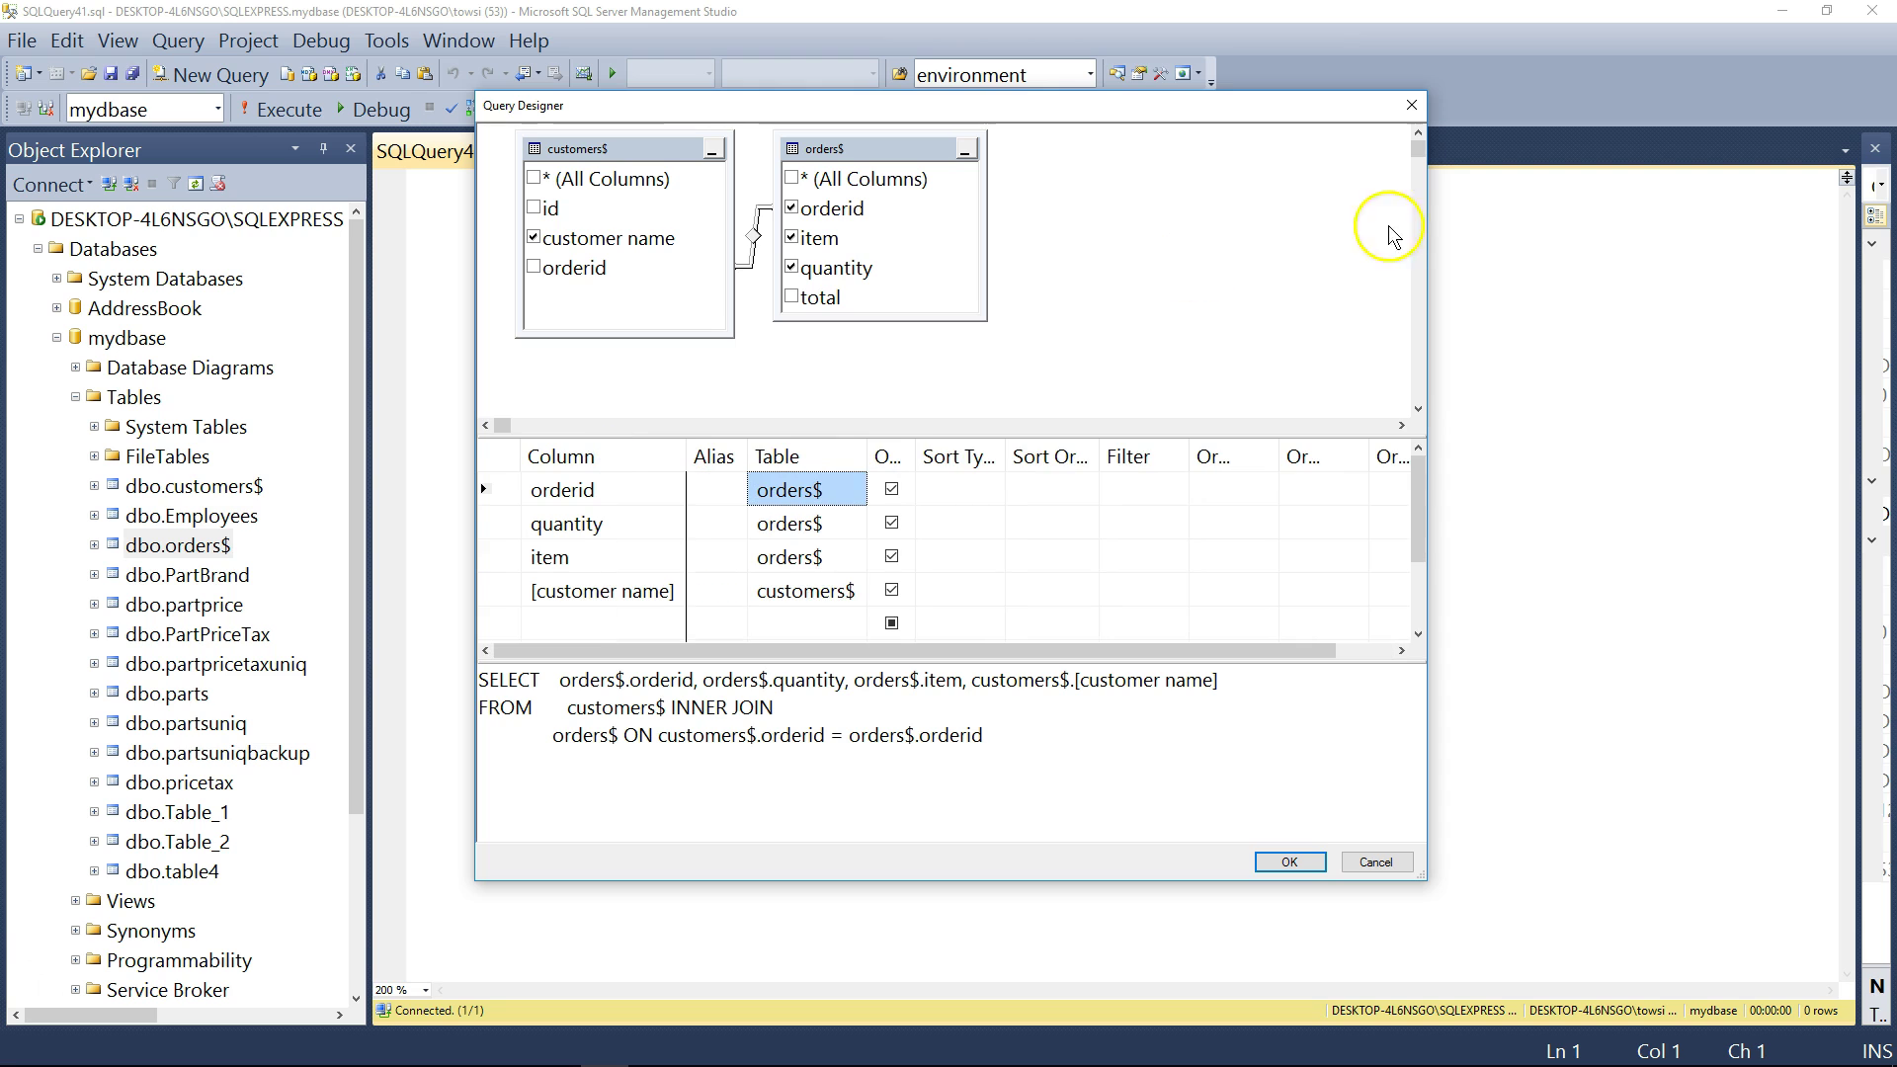
pyautogui.doubleClick(1005, 457)
pyautogui.click(983, 524)
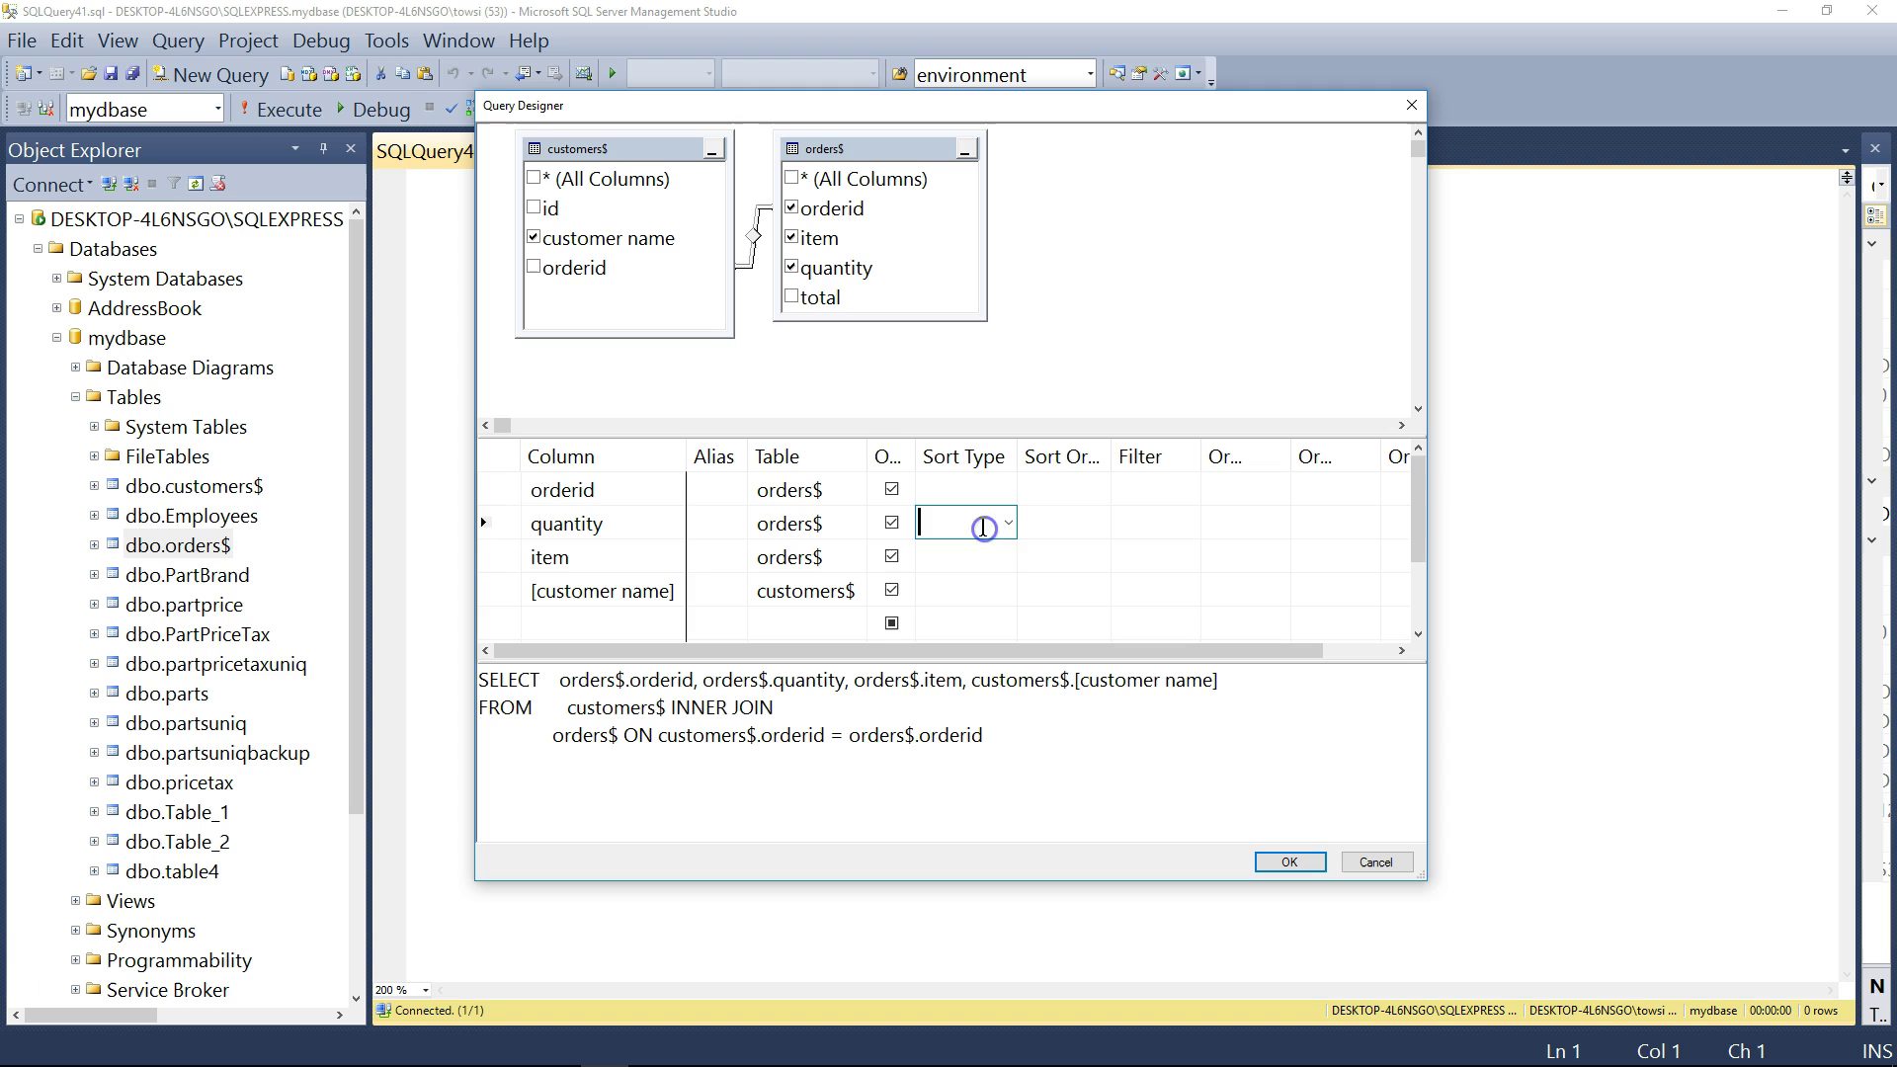
pyautogui.click(1010, 522)
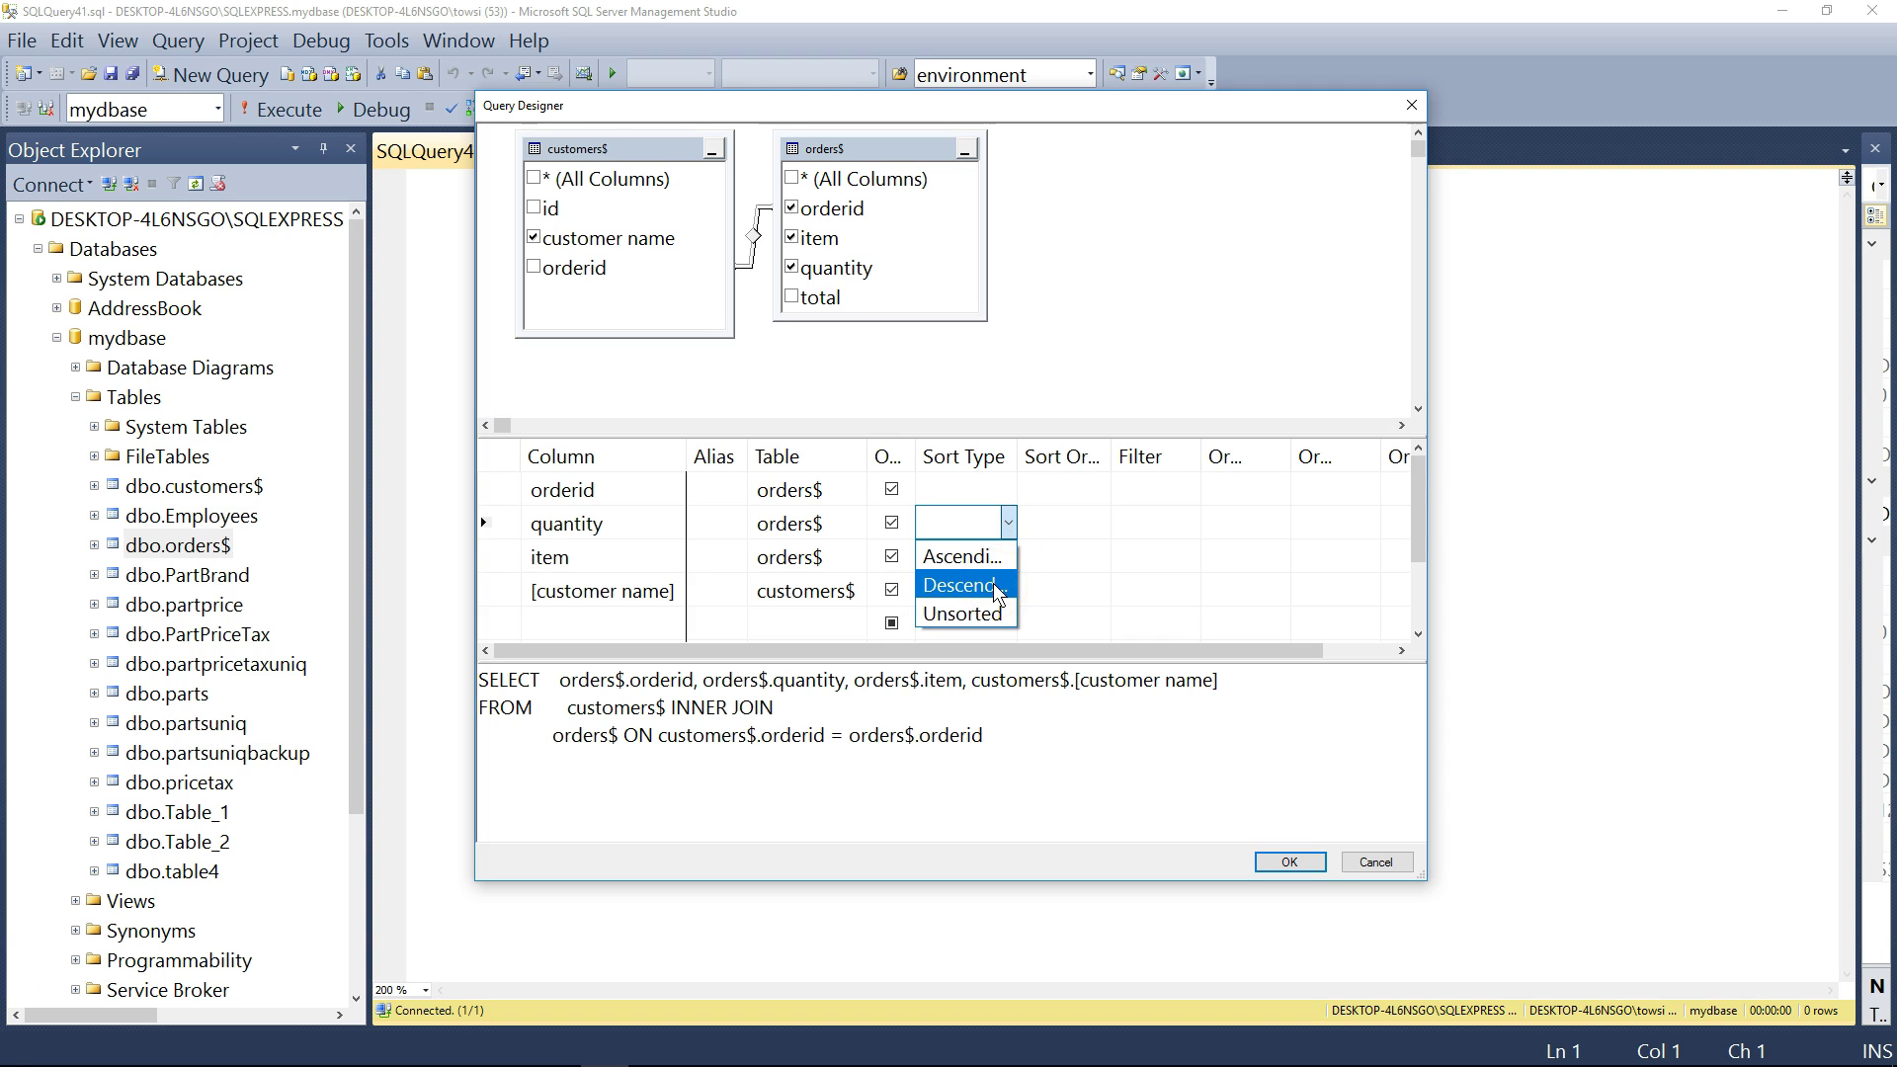
pyautogui.click(993, 586)
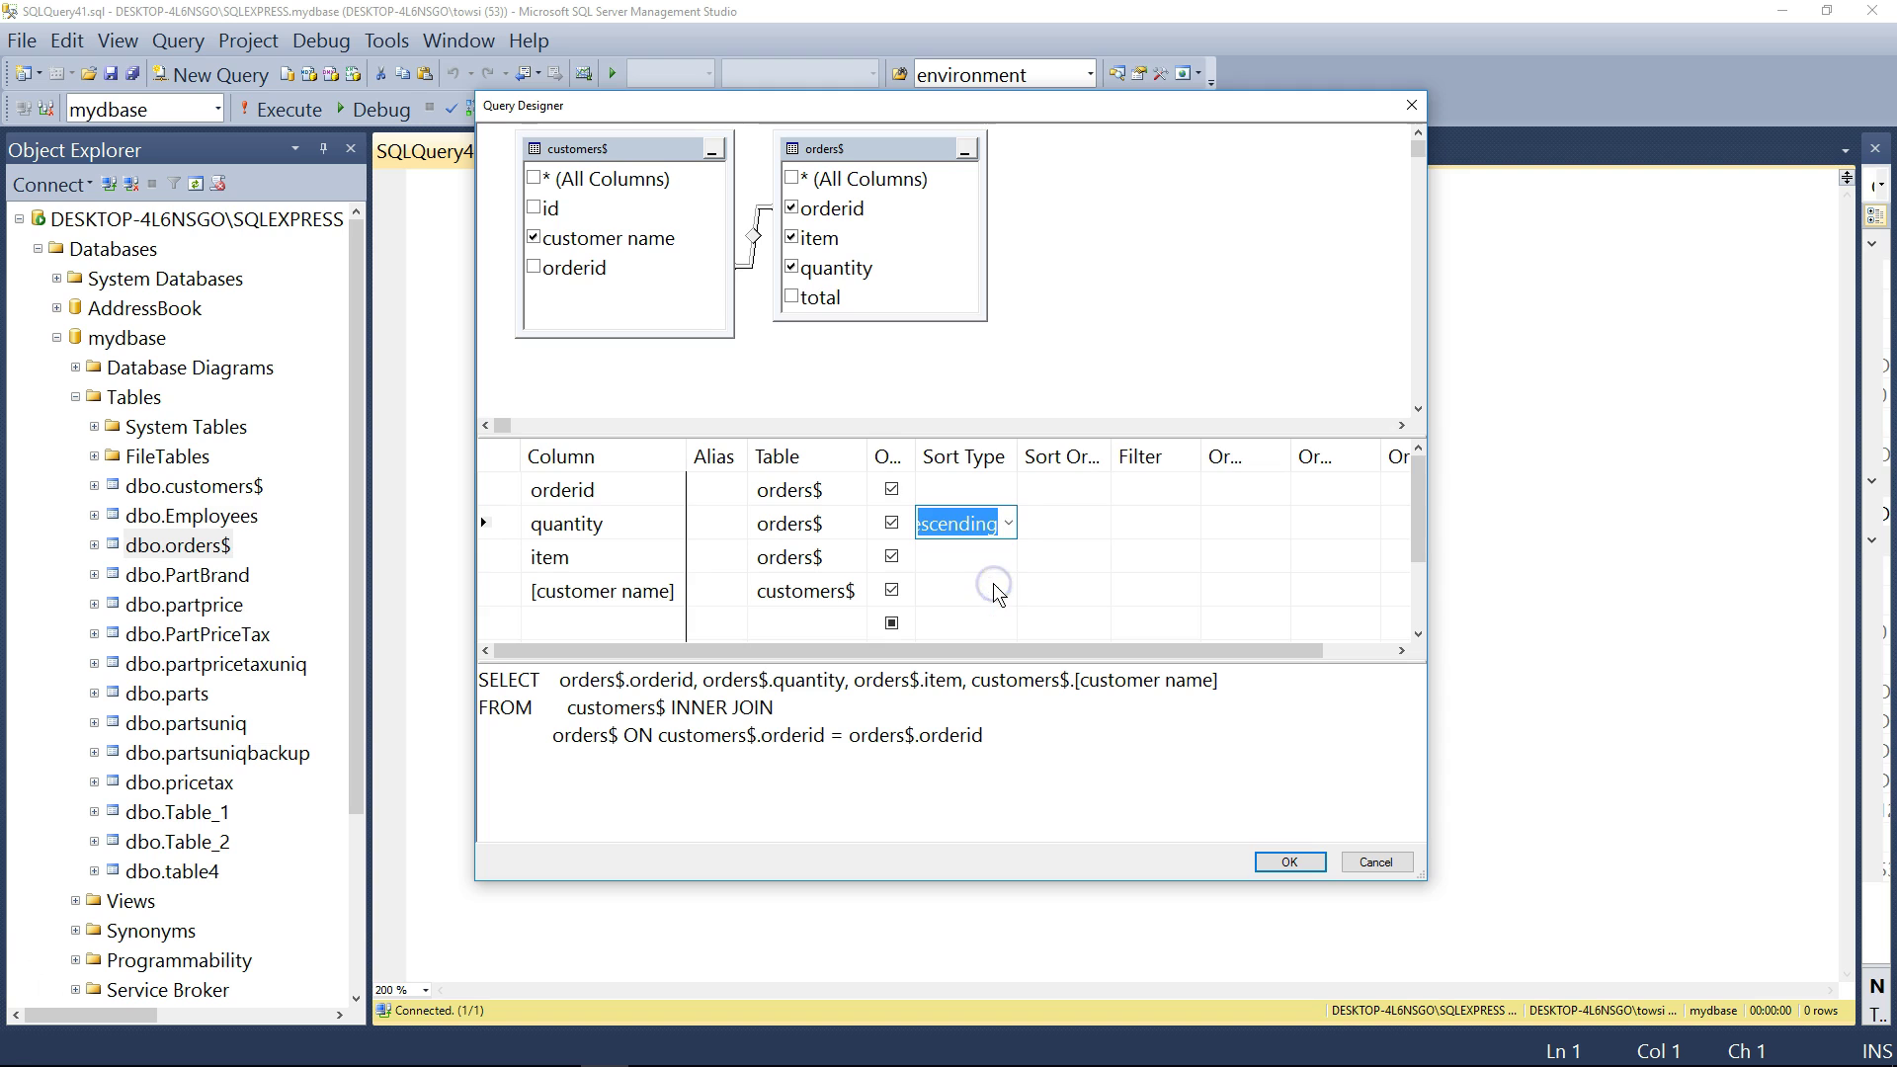
# - Filter quantity to <=3, giving WHERE (orders$.quantity <= 3) in the SQL
pyautogui.click(1136, 526)
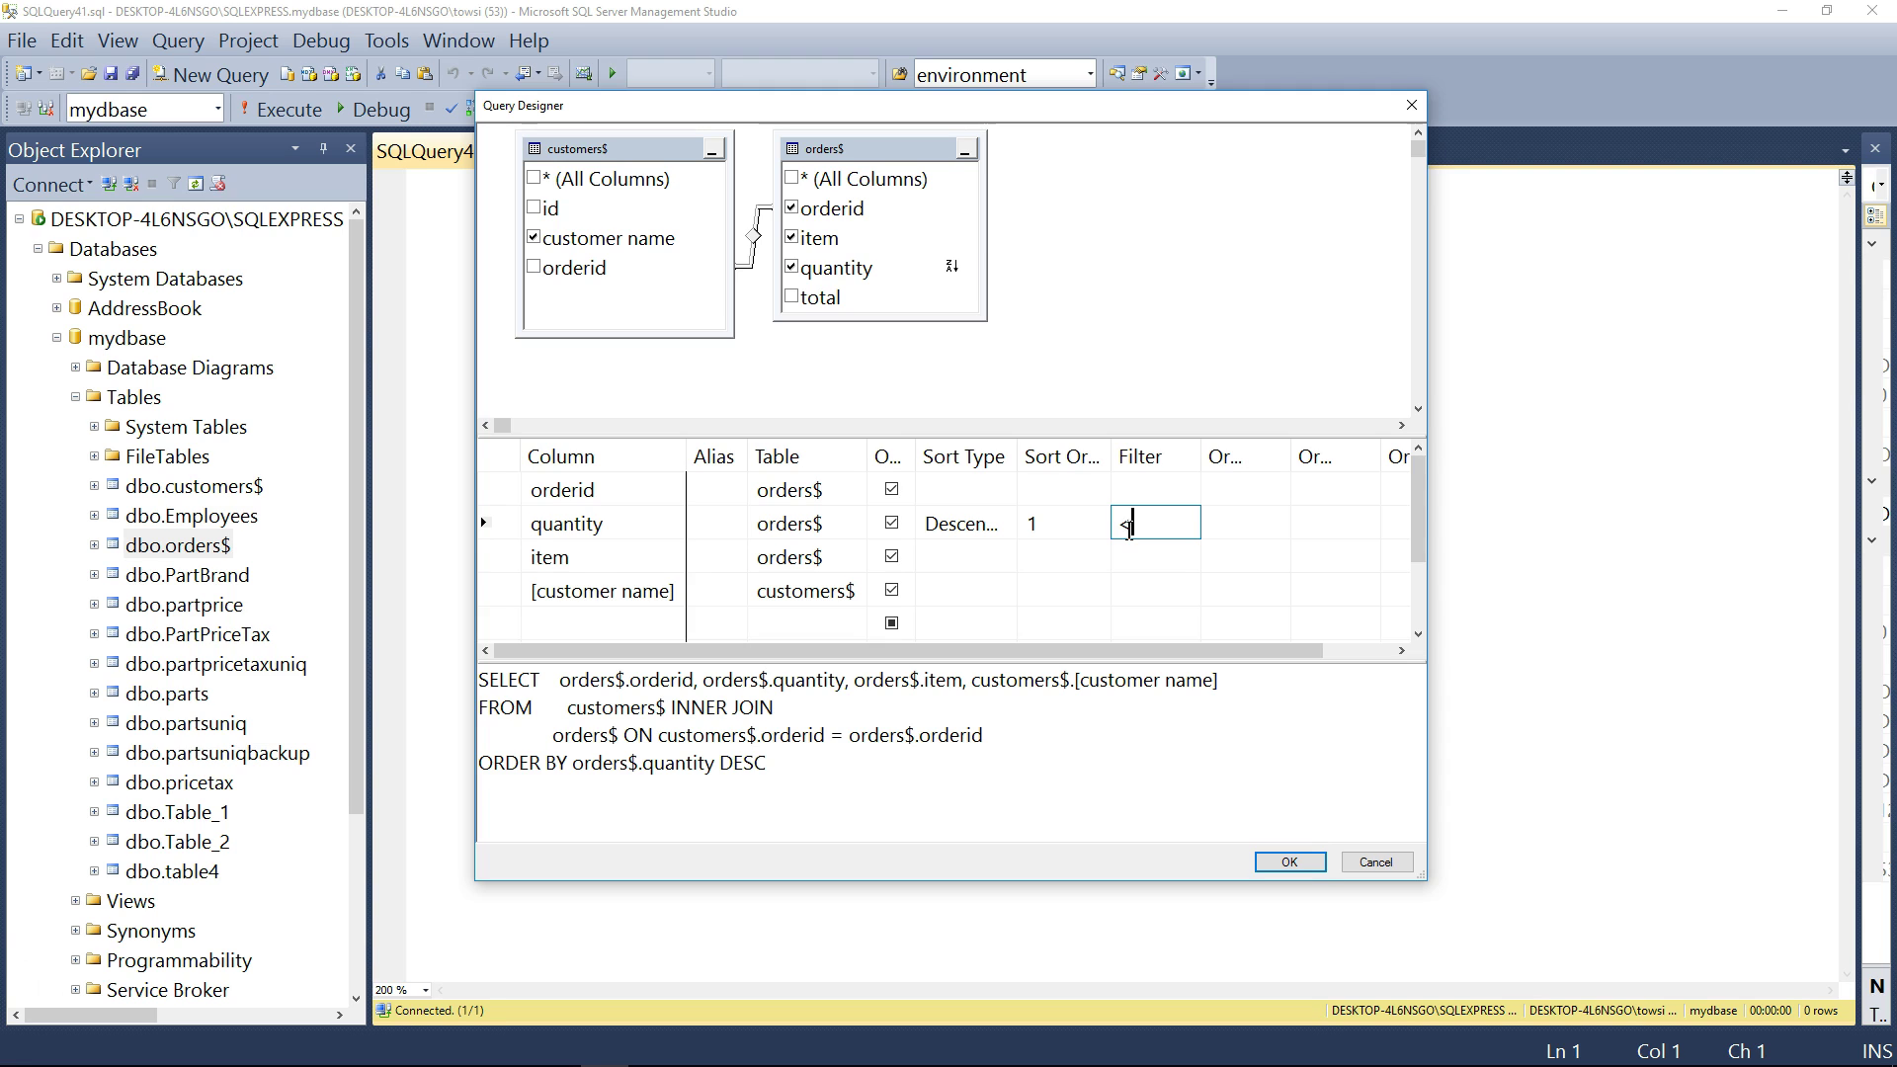
pyautogui.write('<=3')
pyautogui.press('Return')
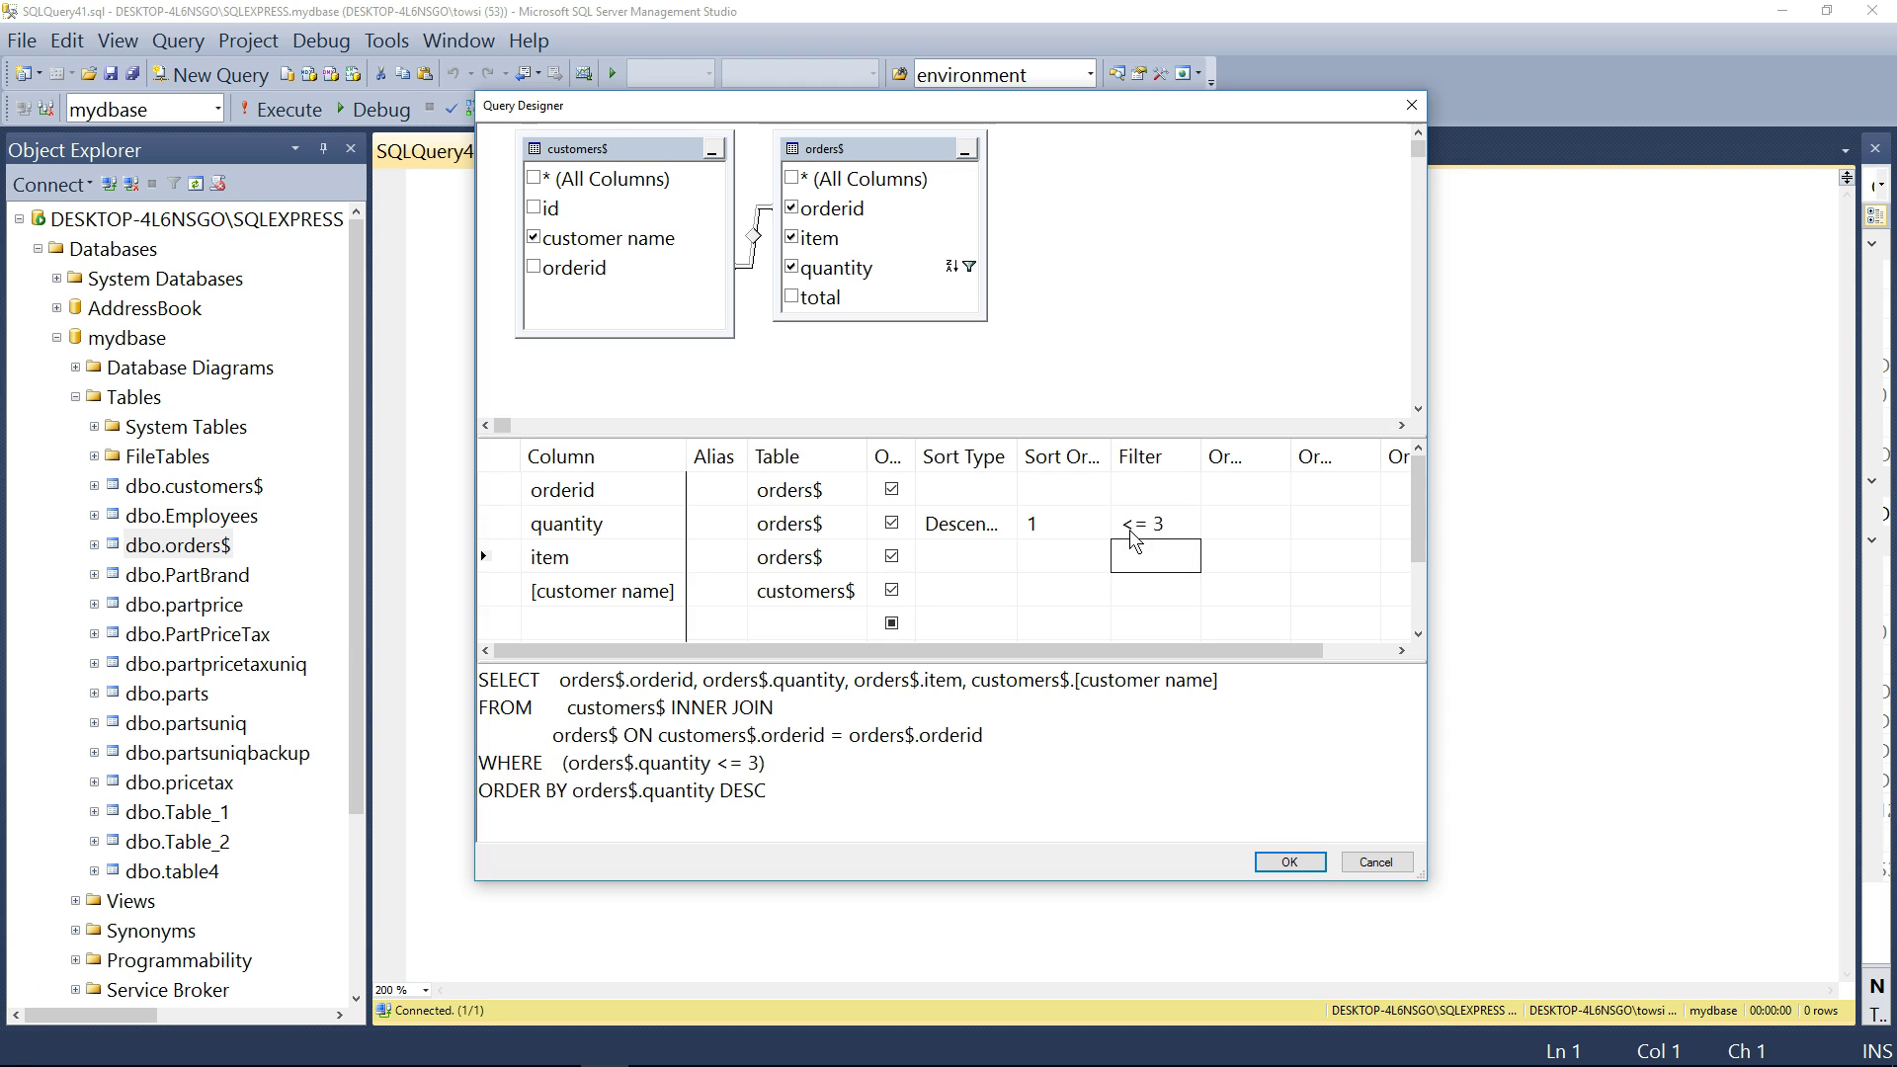
pyautogui.moveTo(781, 796); pyautogui.dragTo(450, 662)
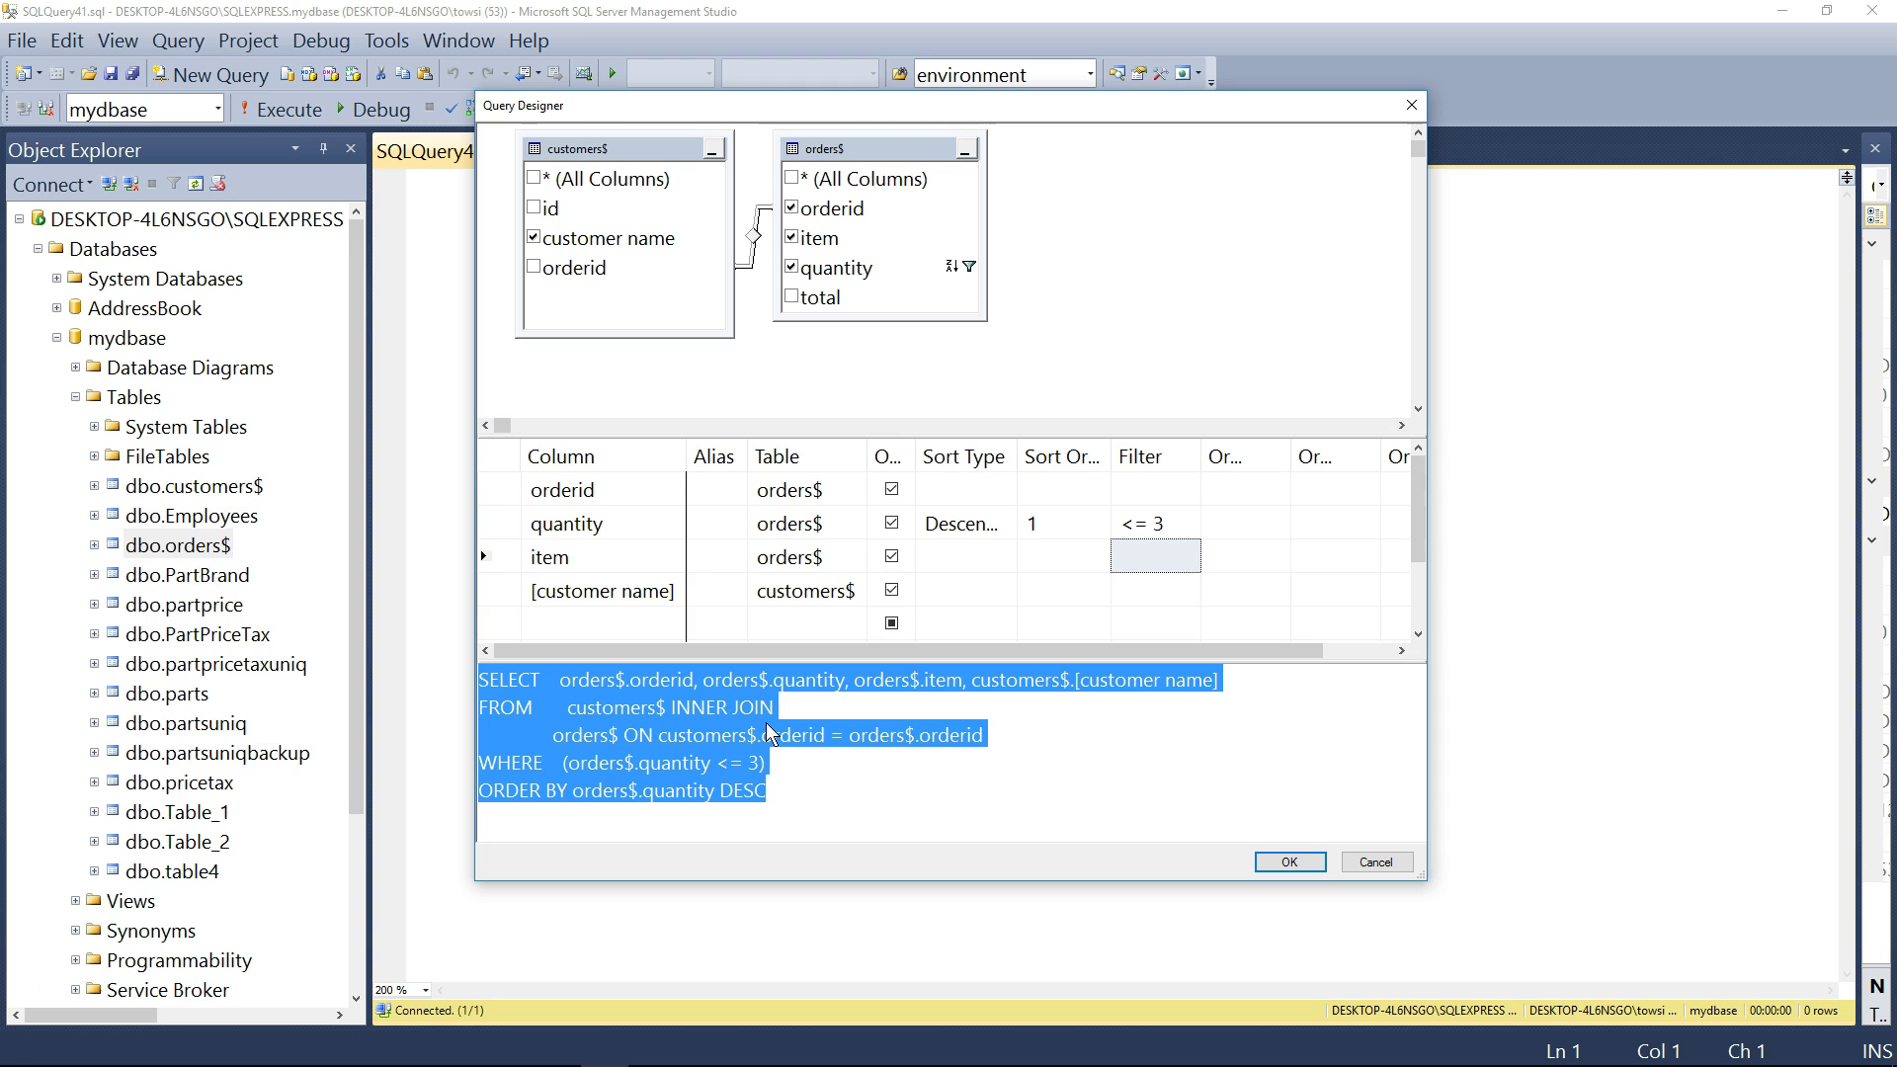
# - Enlarge the Query Designer and move the orders$ table away from customers$
pyautogui.click(862, 81)
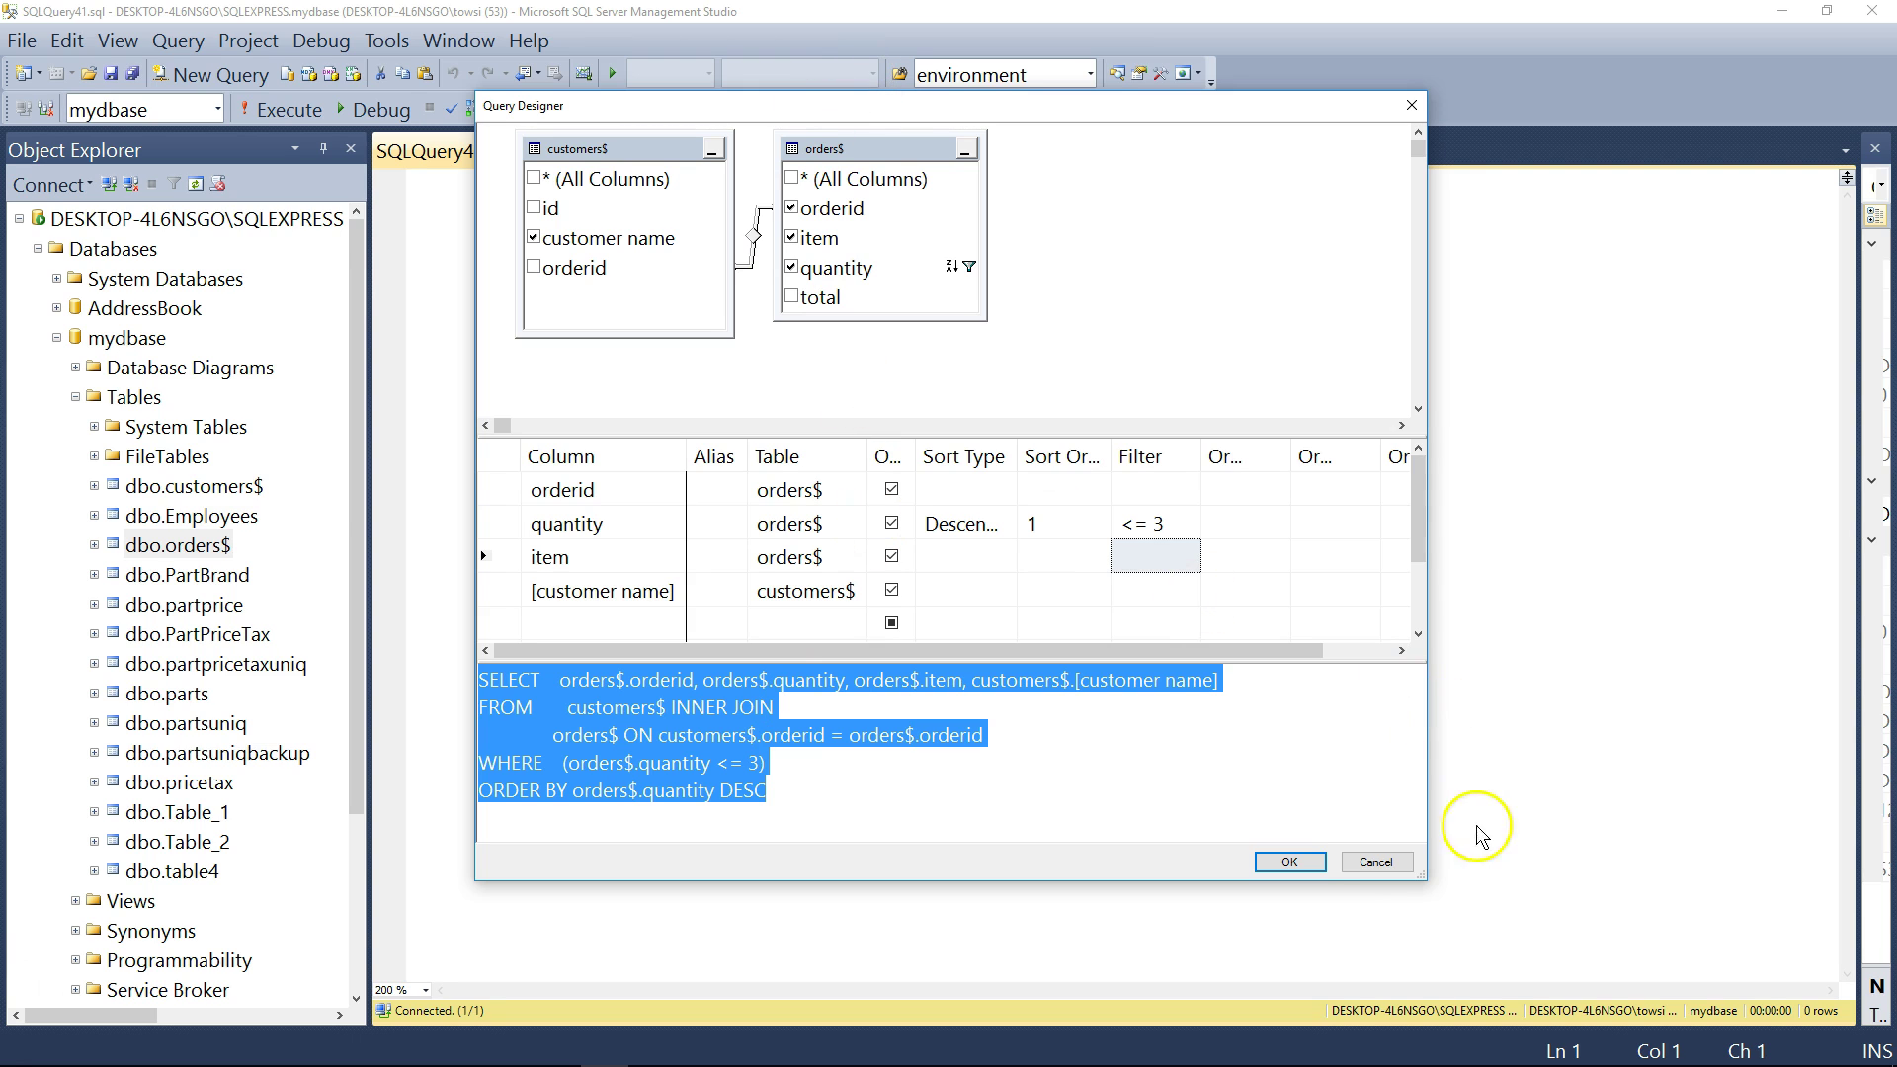
pyautogui.moveTo(1427, 876); pyautogui.dragTo(1510, 924)
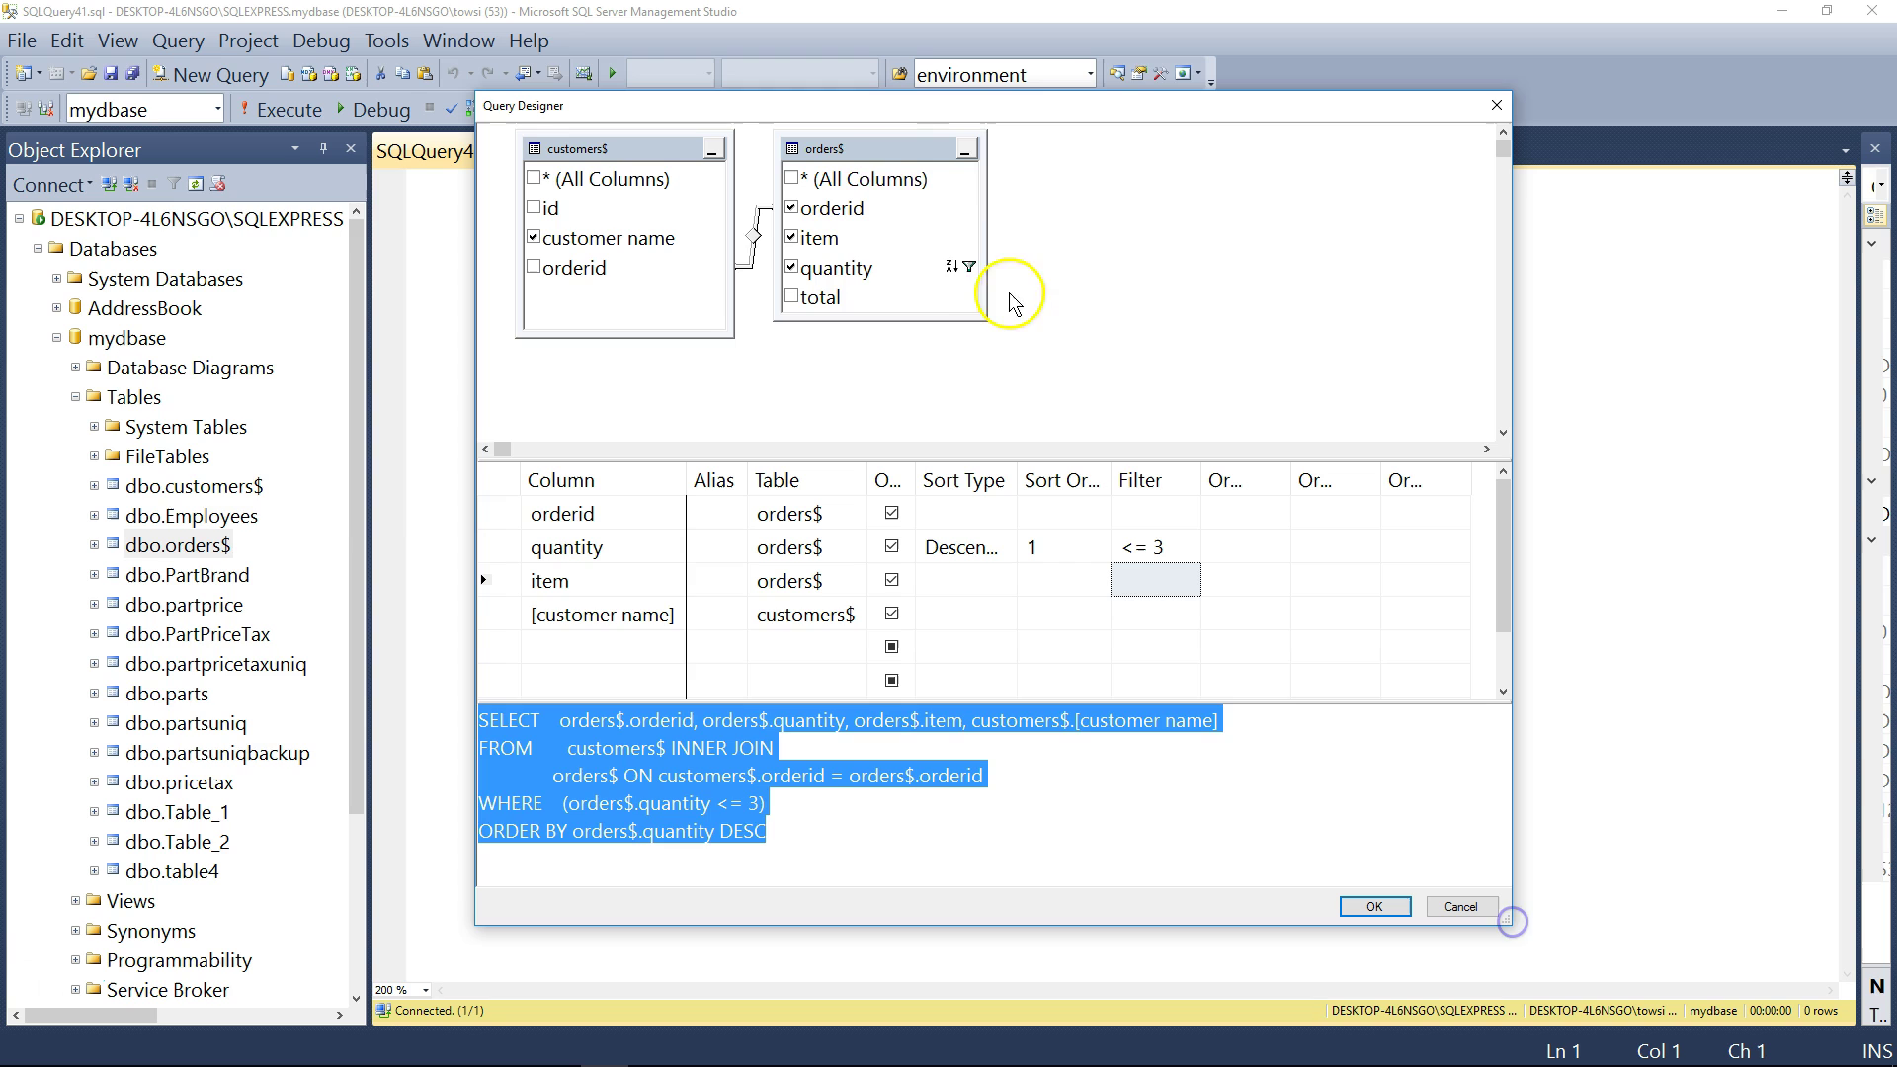
pyautogui.moveTo(872, 154); pyautogui.dragTo(1057, 165)
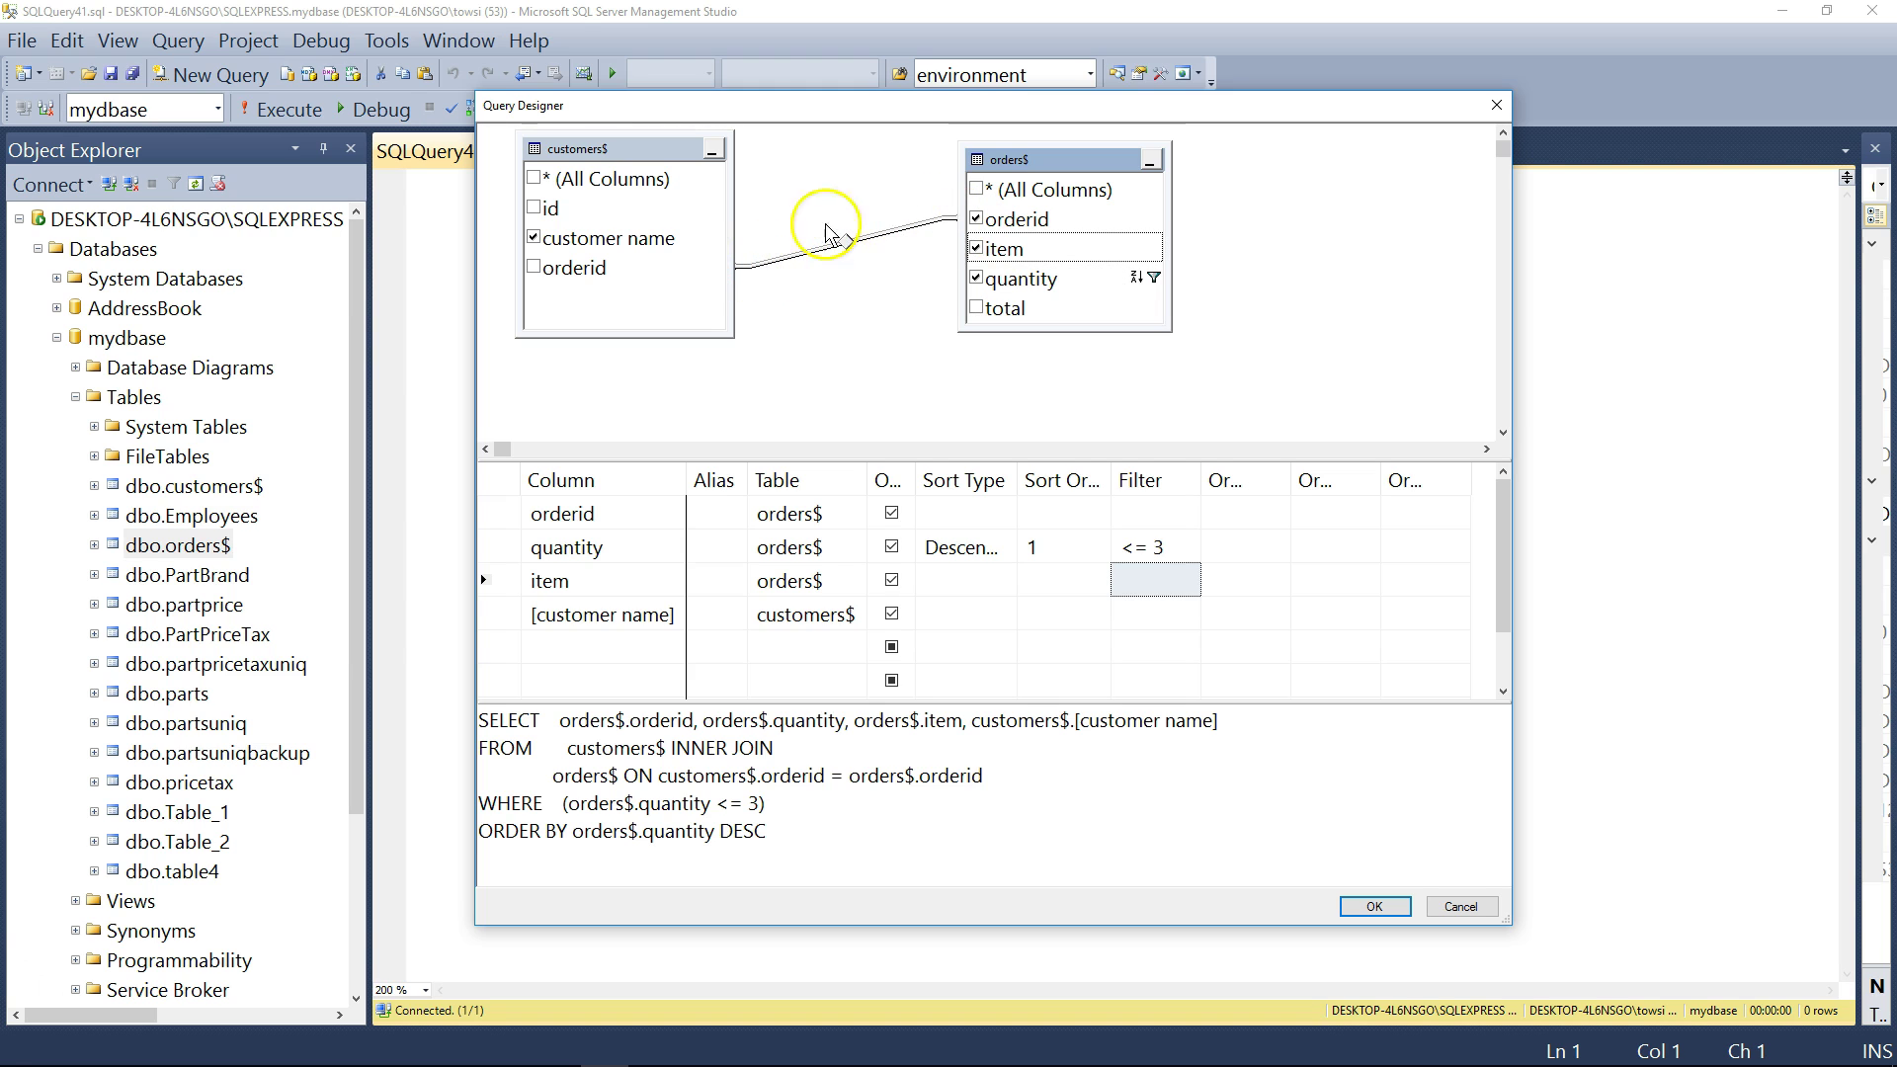
# - Make the join keep all orders$ rows, turning it into a RIGHT OUTER JOIN
pyautogui.rightClick(845, 237)
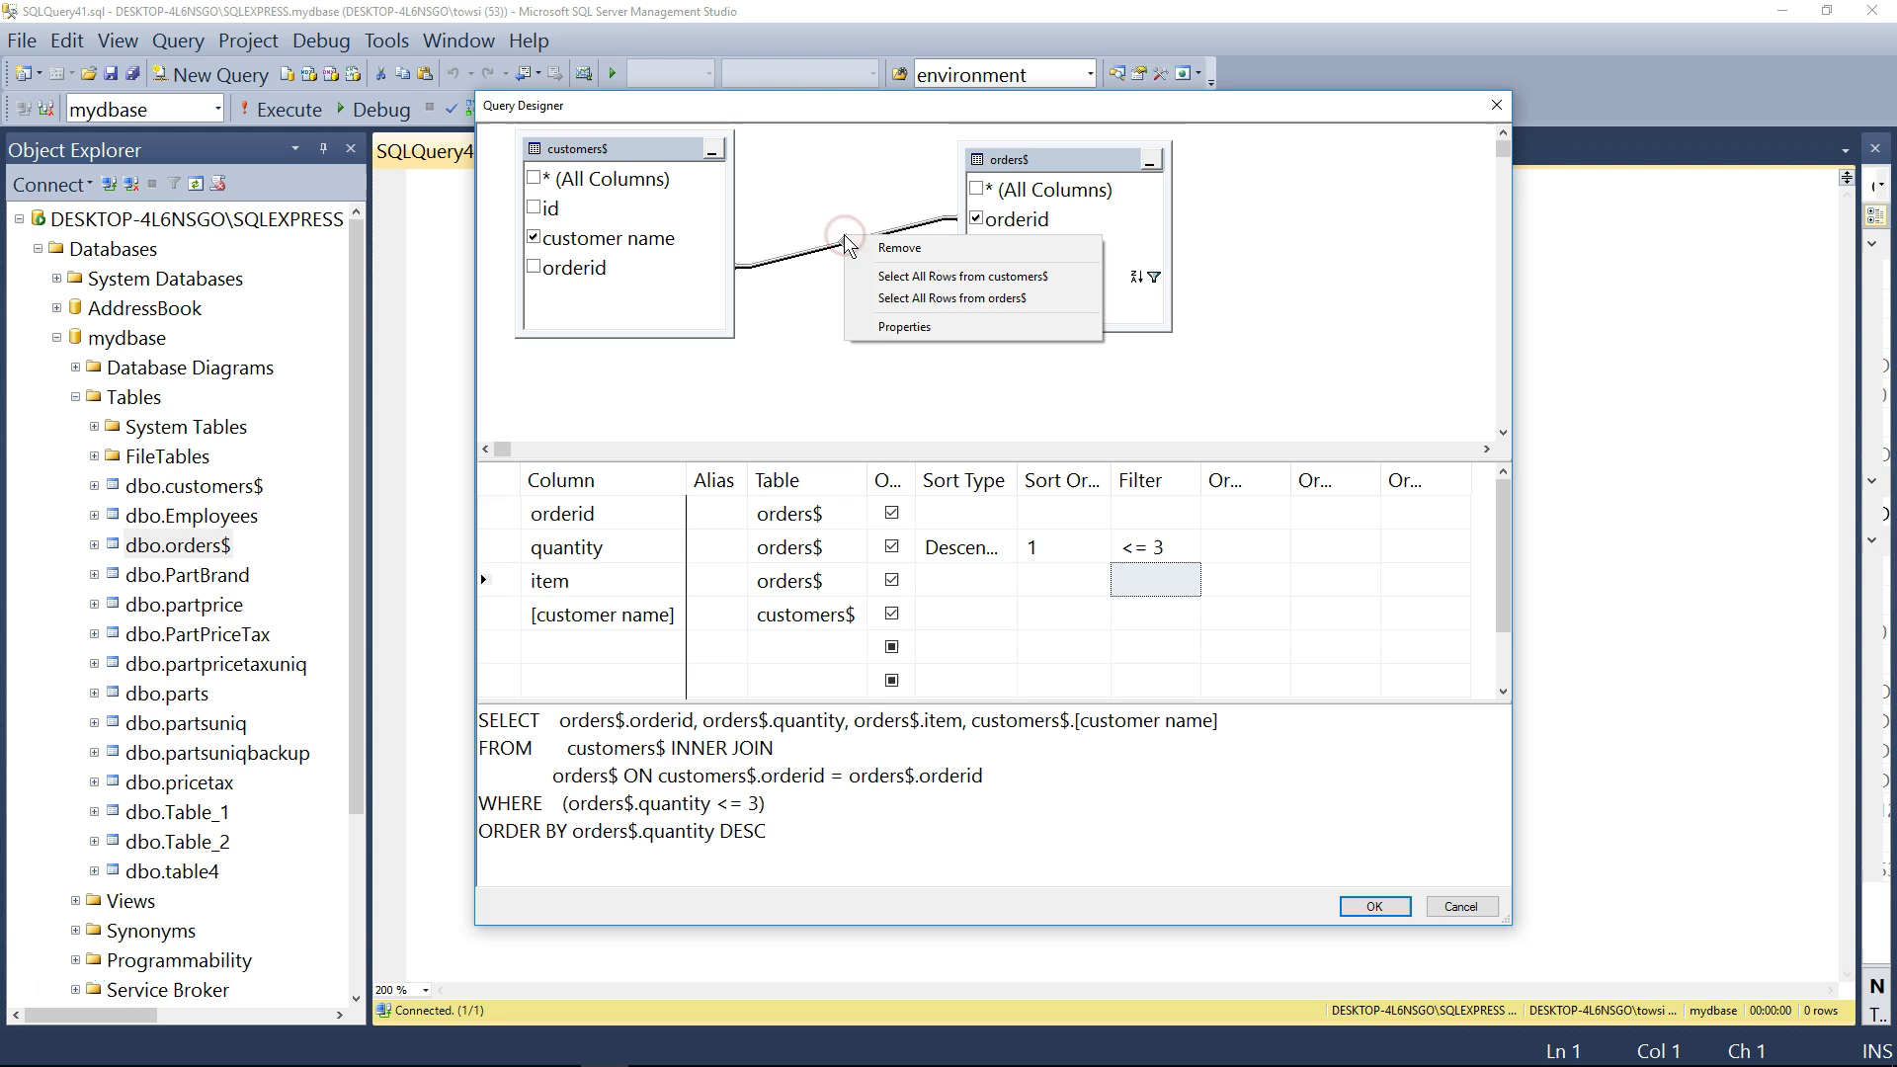
pyautogui.click(897, 298)
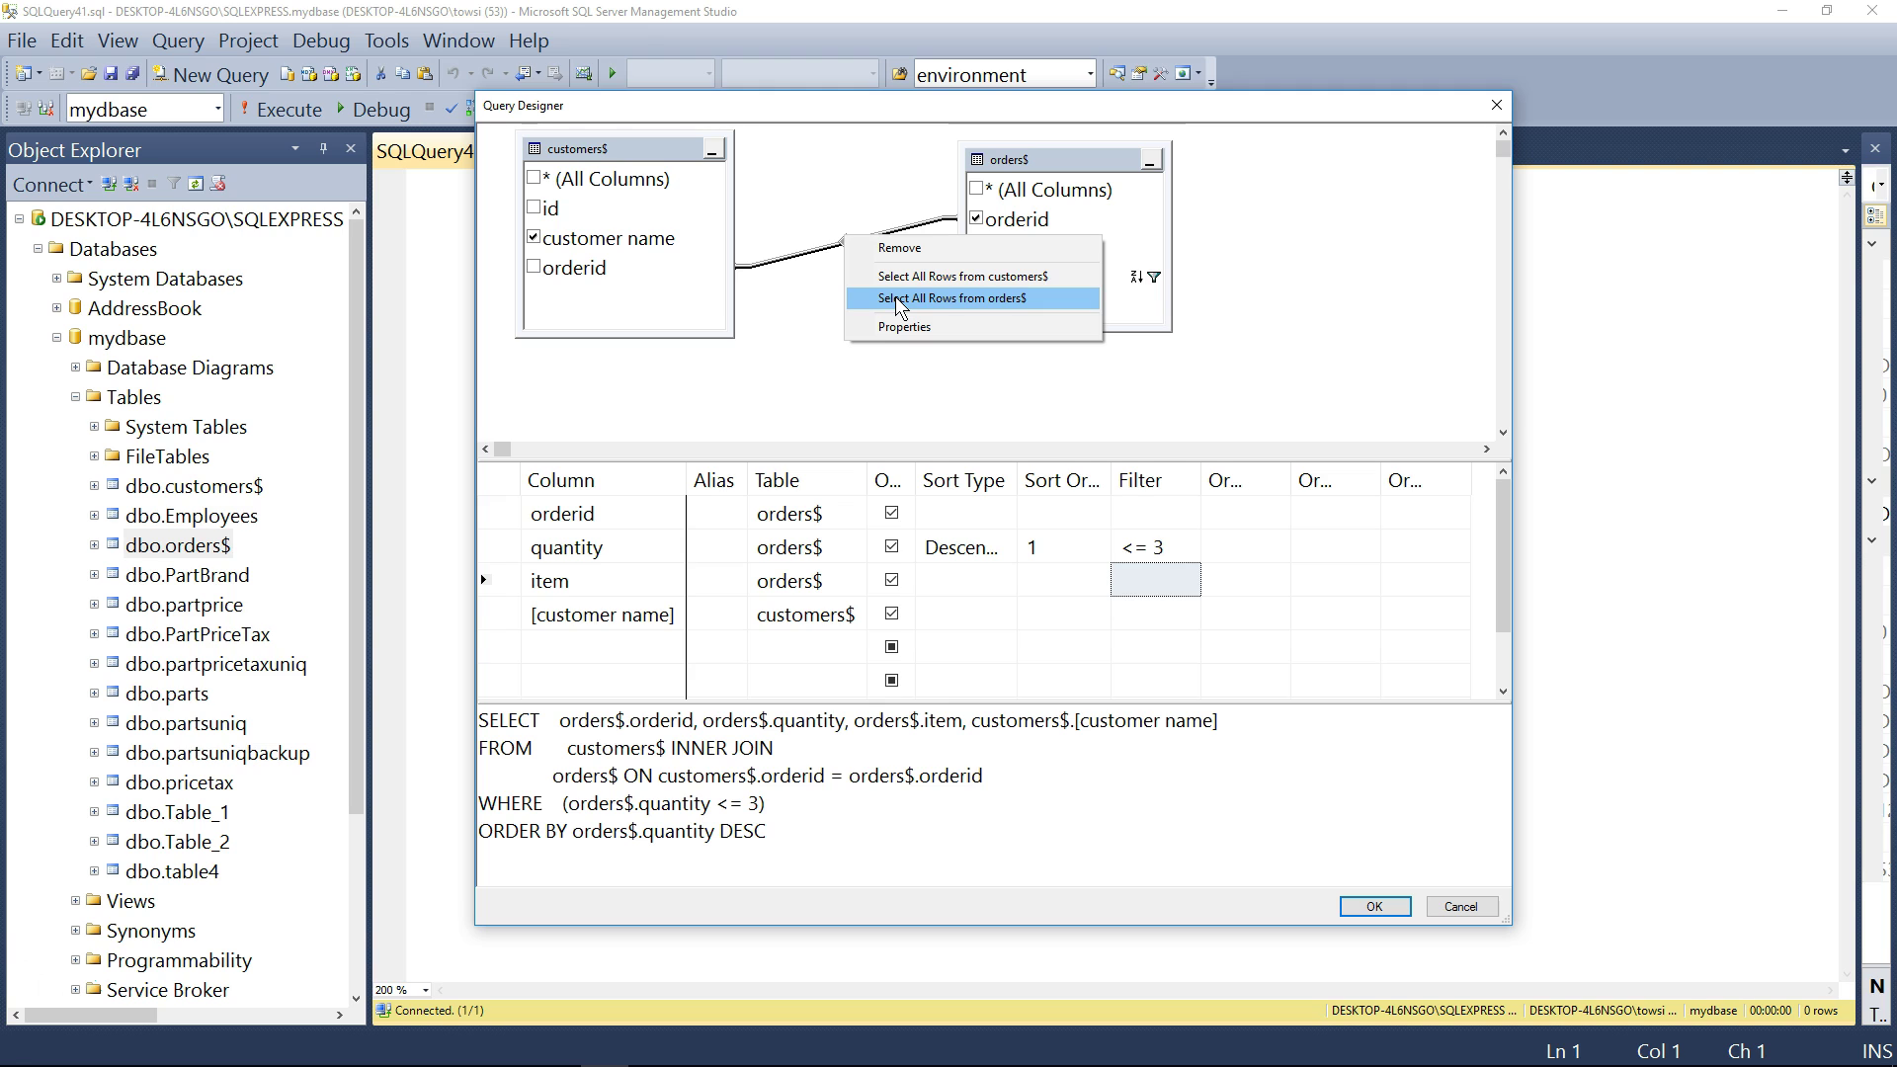
pyautogui.click(897, 298)
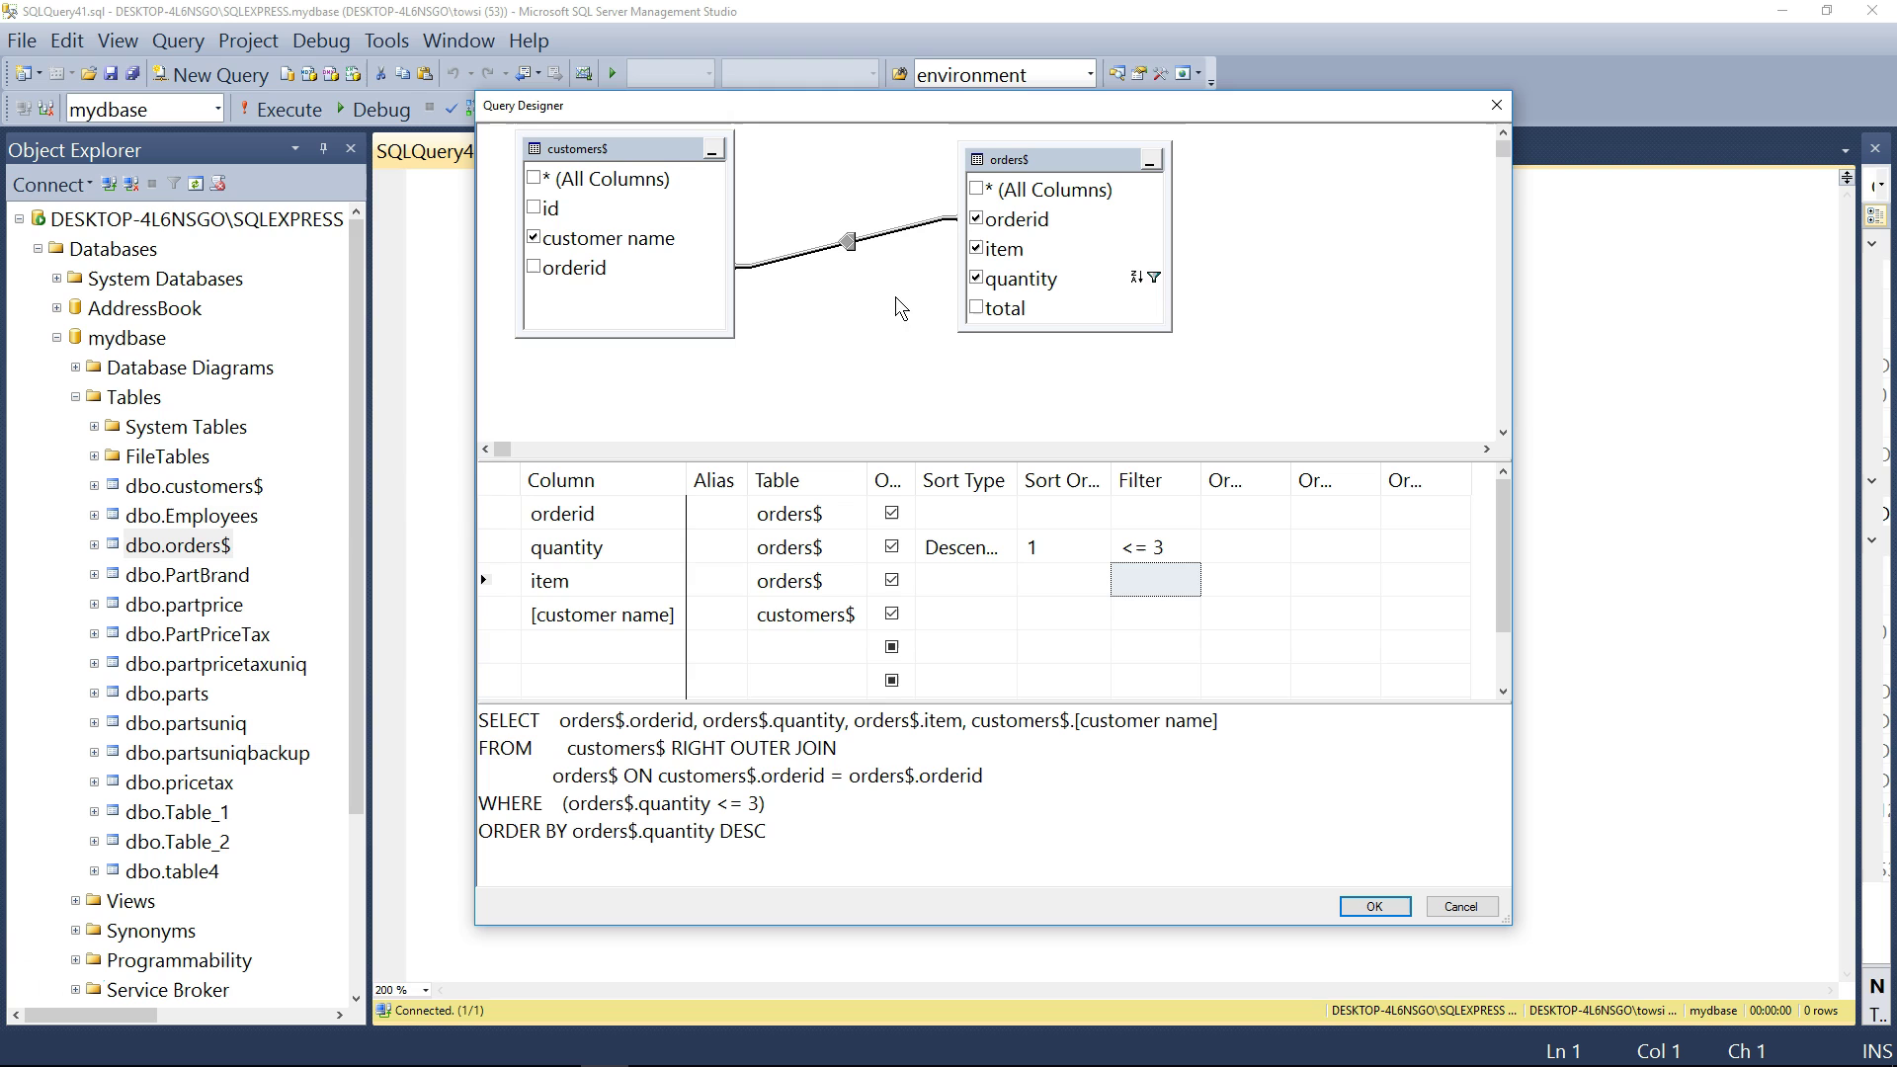
pyautogui.moveTo(850, 754); pyautogui.dragTo(681, 749)
pyautogui.moveTo(840, 751); pyautogui.dragTo(670, 749)
pyautogui.click(860, 773)
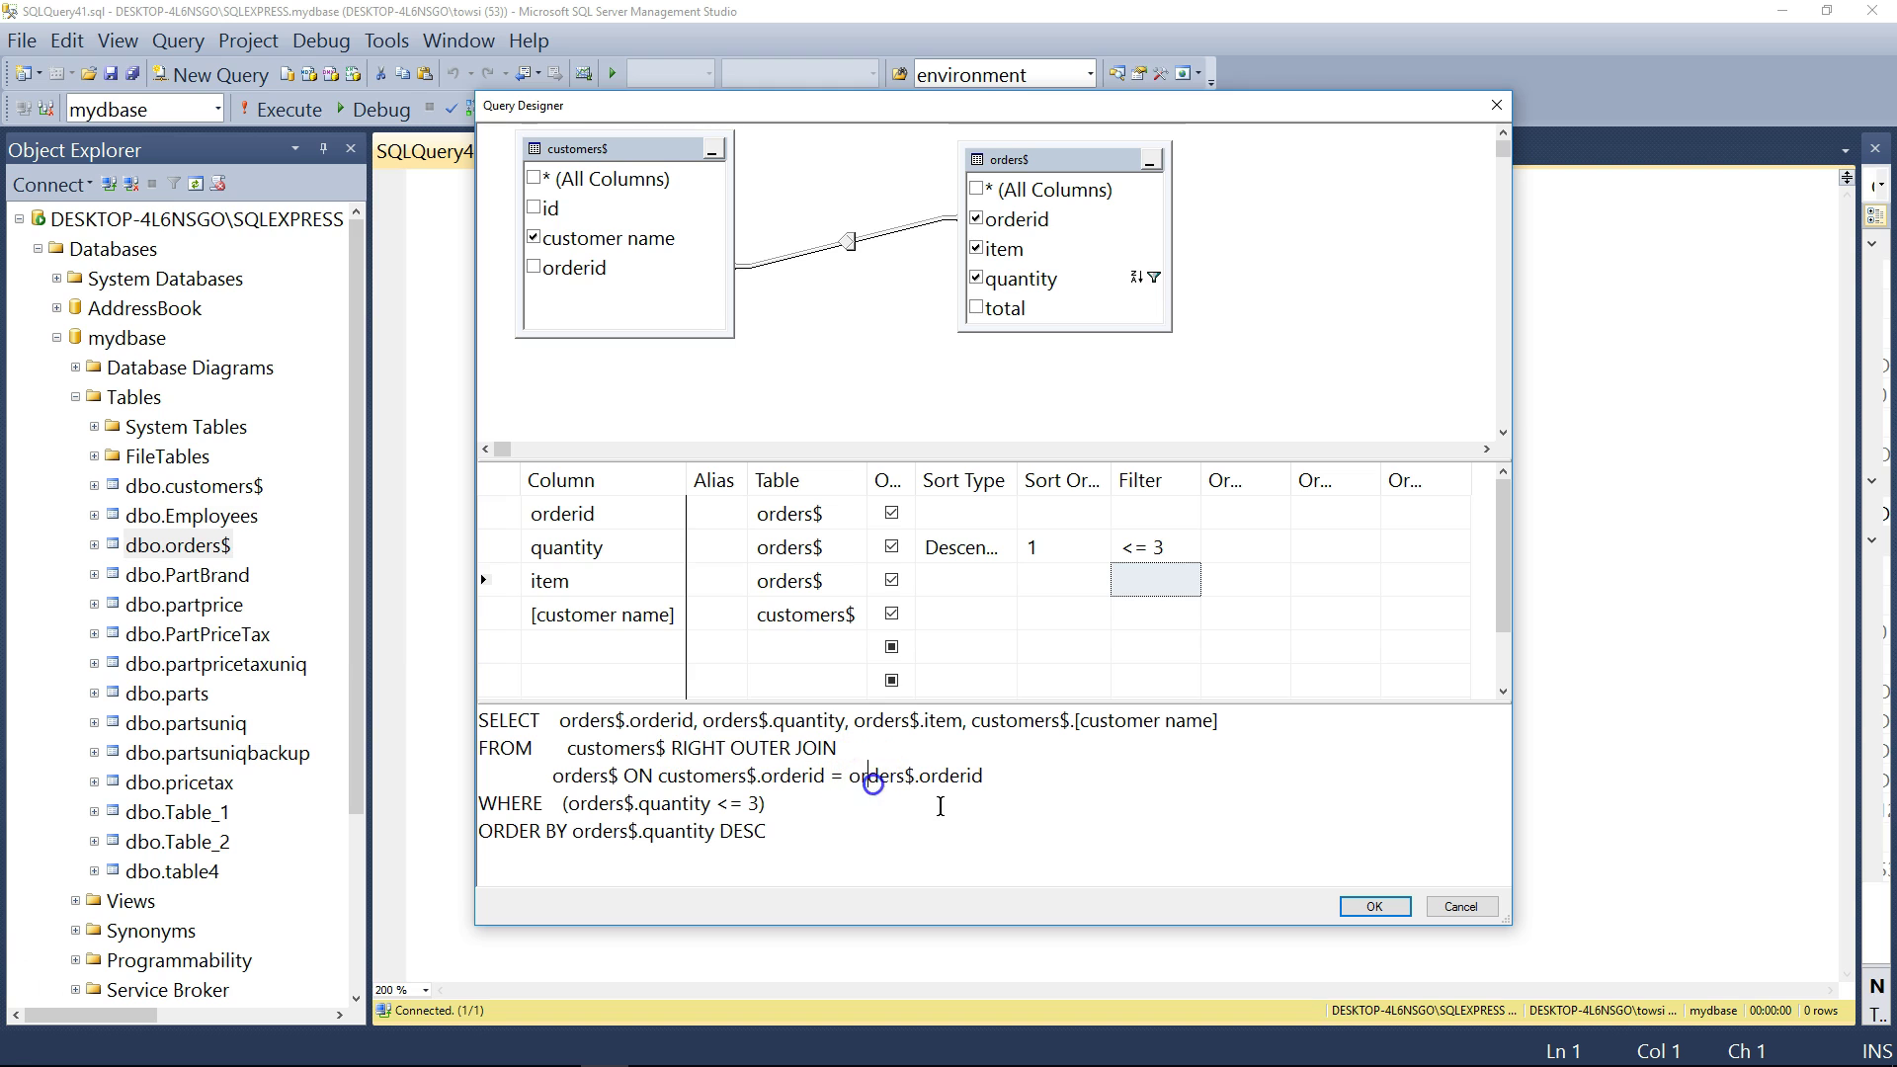
# - Accept the designed query into the widened editor and select its full text
pyautogui.click(1375, 906)
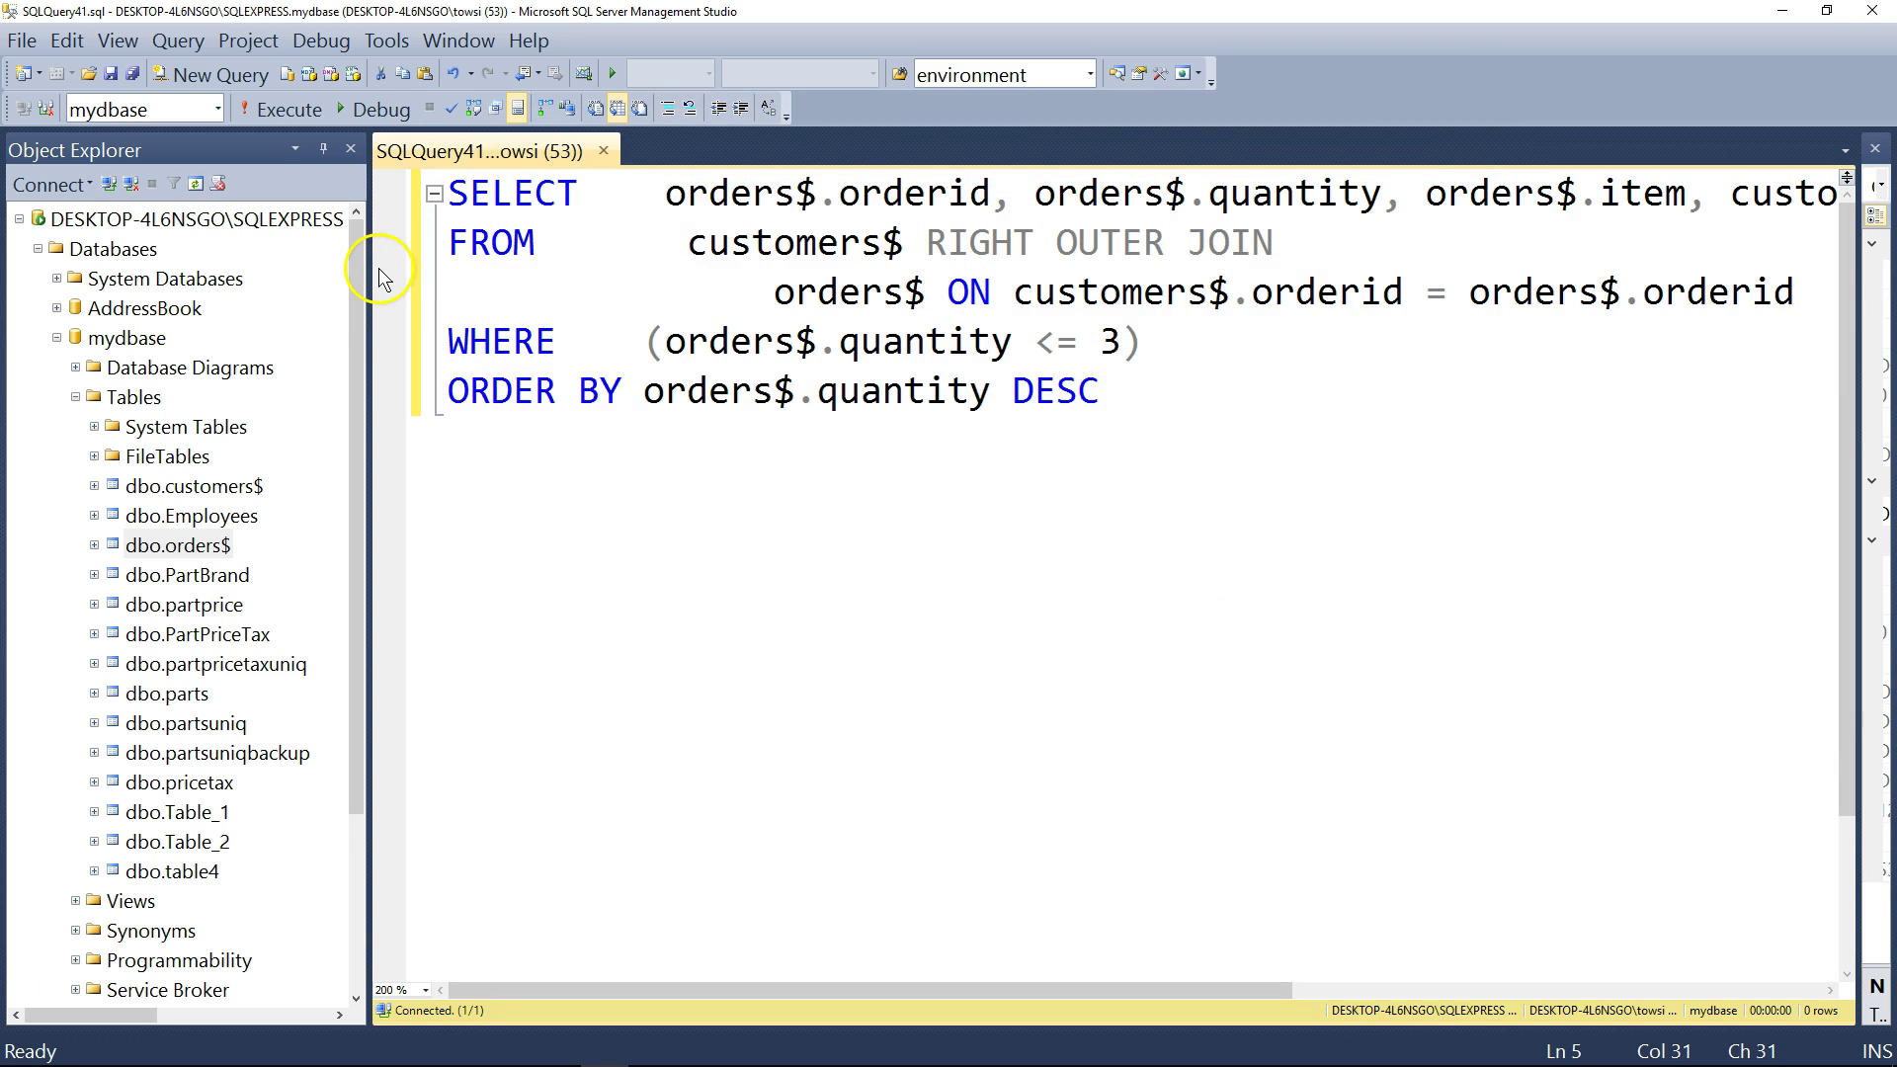
pyautogui.moveTo(374, 267); pyautogui.dragTo(334, 267)
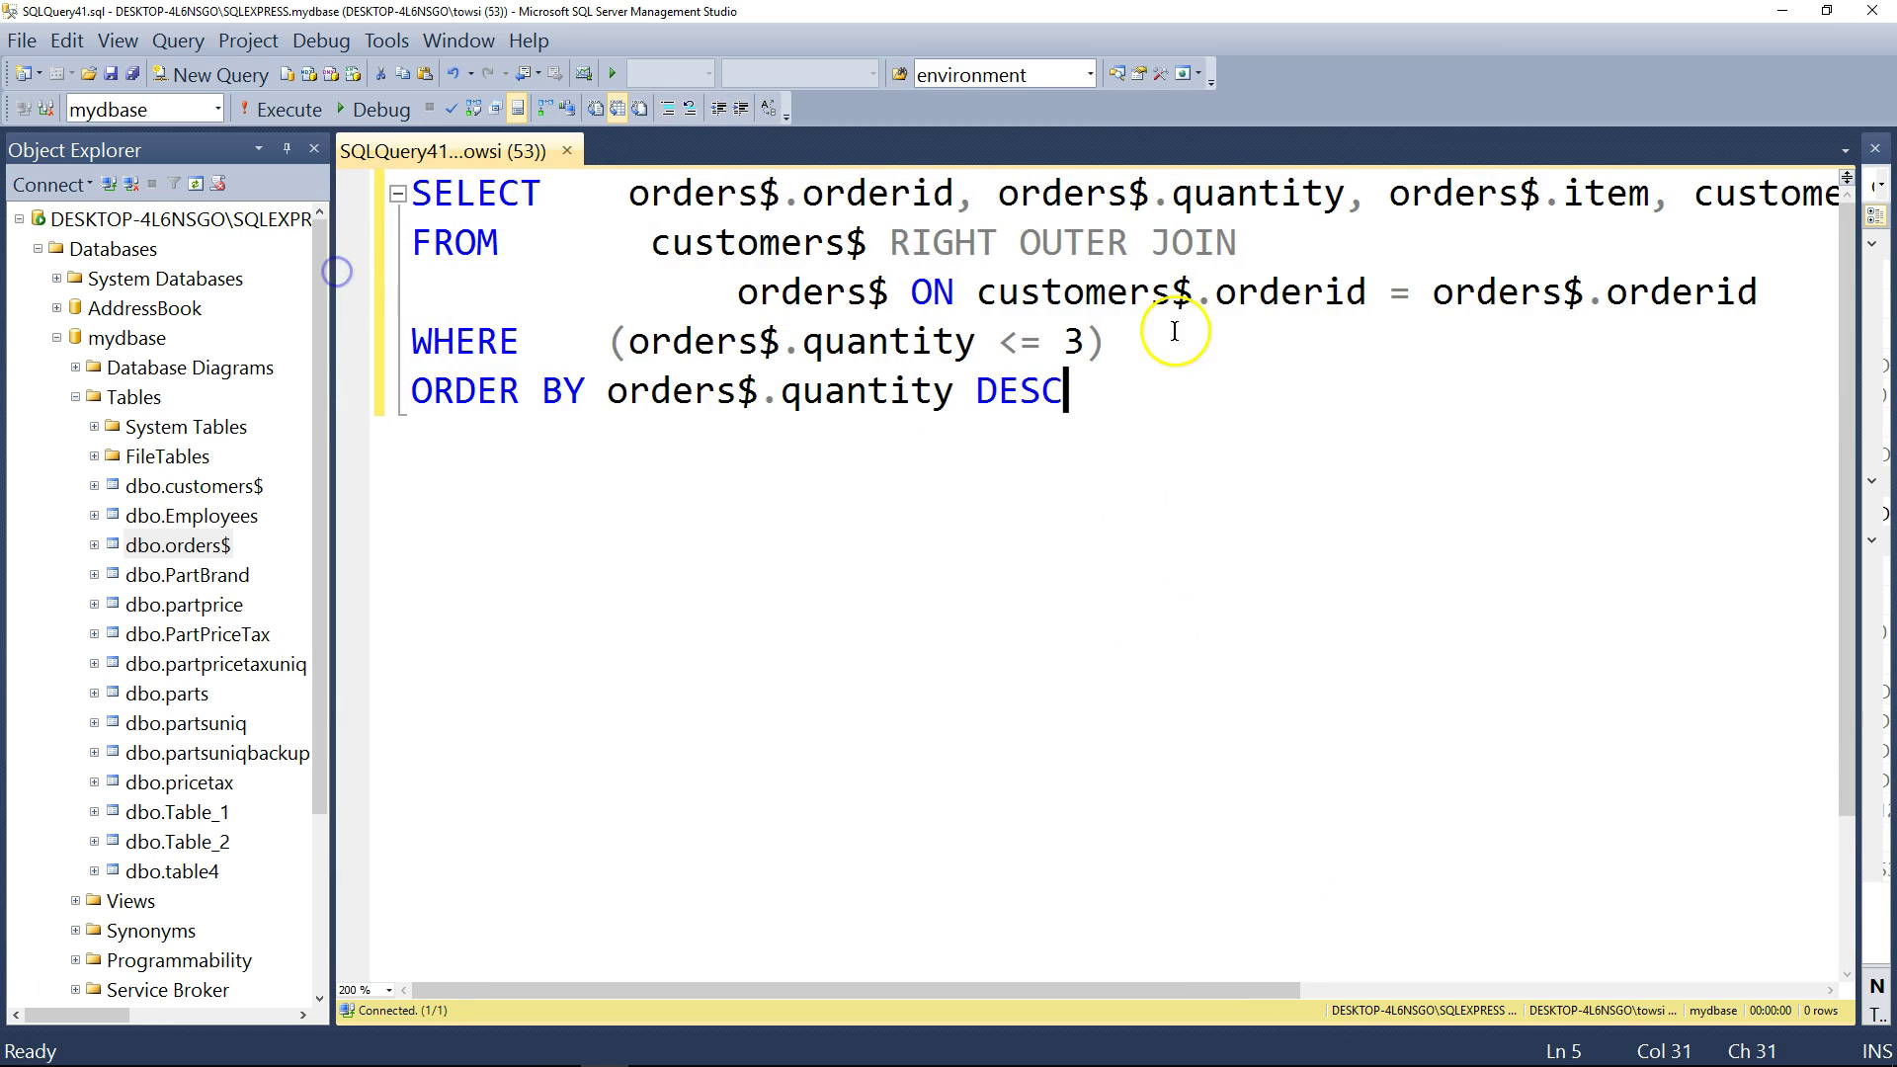
pyautogui.click(1010, 196)
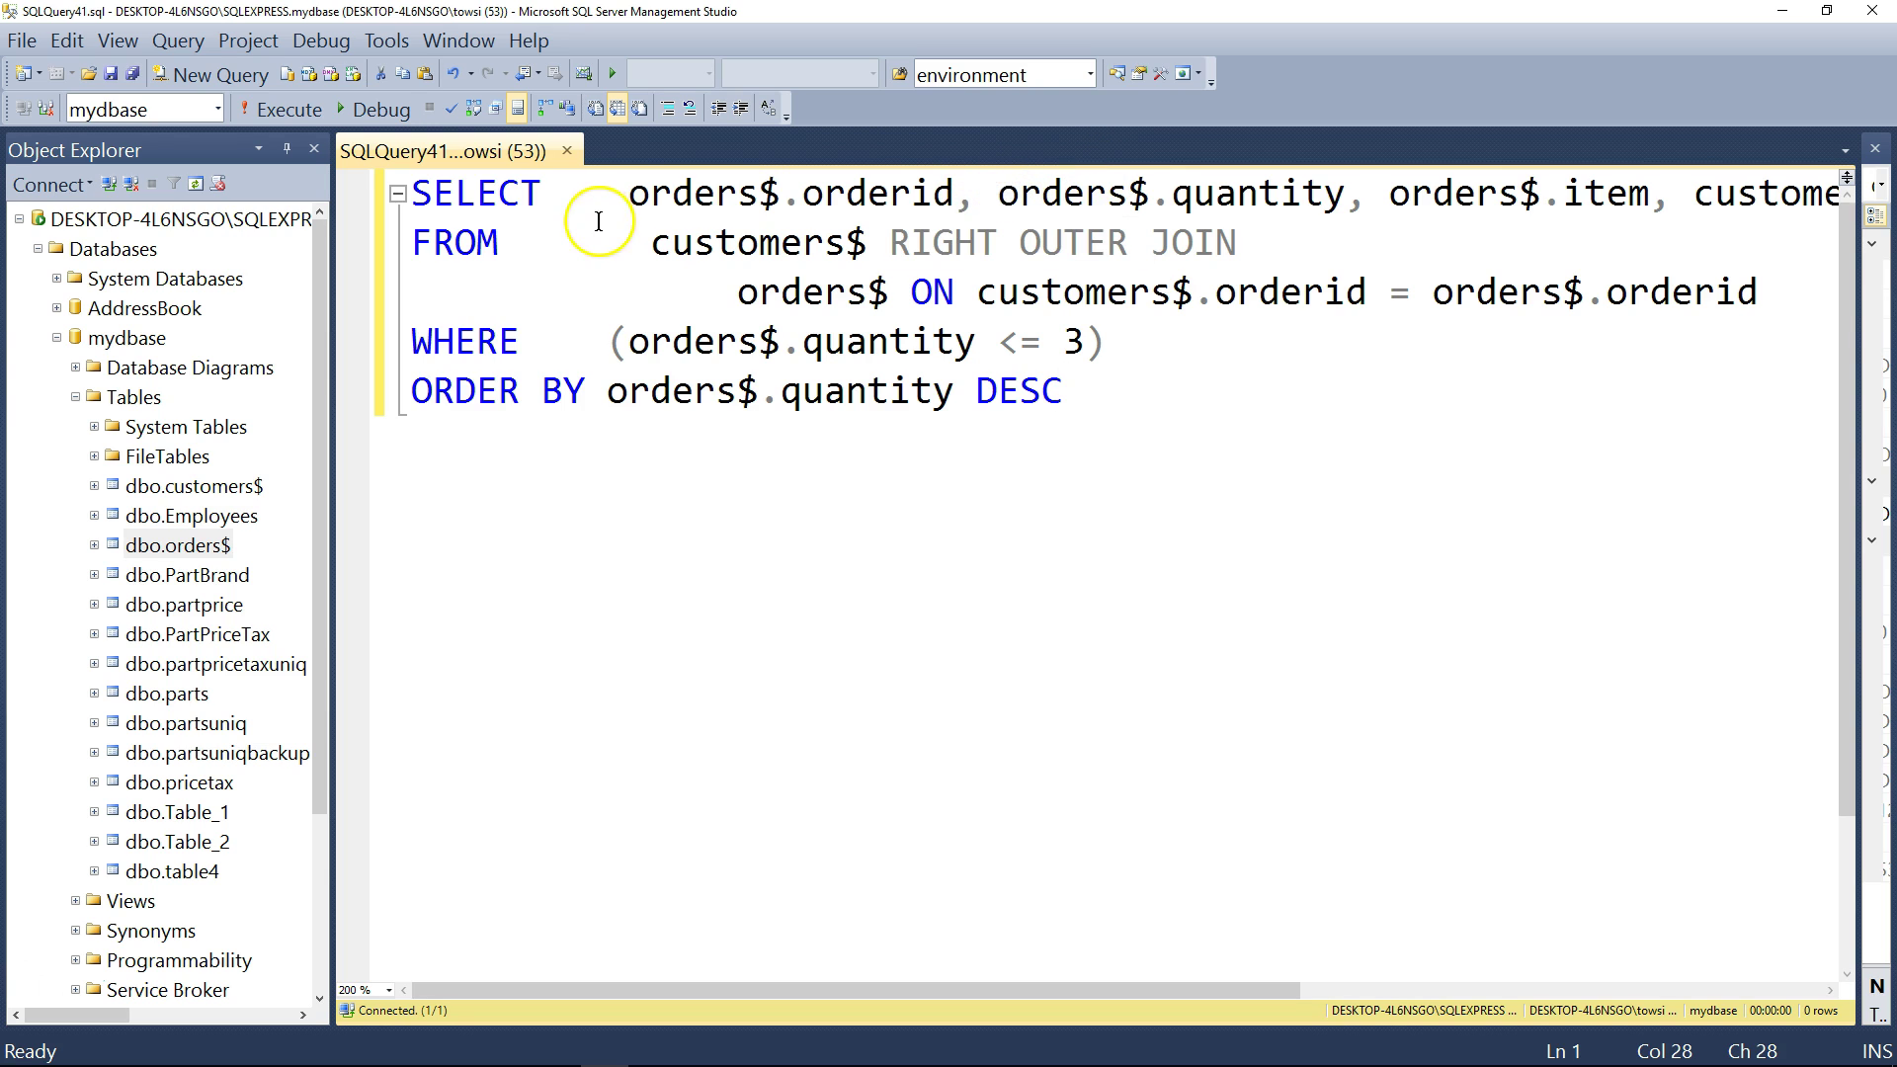
pyautogui.moveTo(628, 193); pyautogui.dragTo(766, 190)
pyautogui.click(1127, 197)
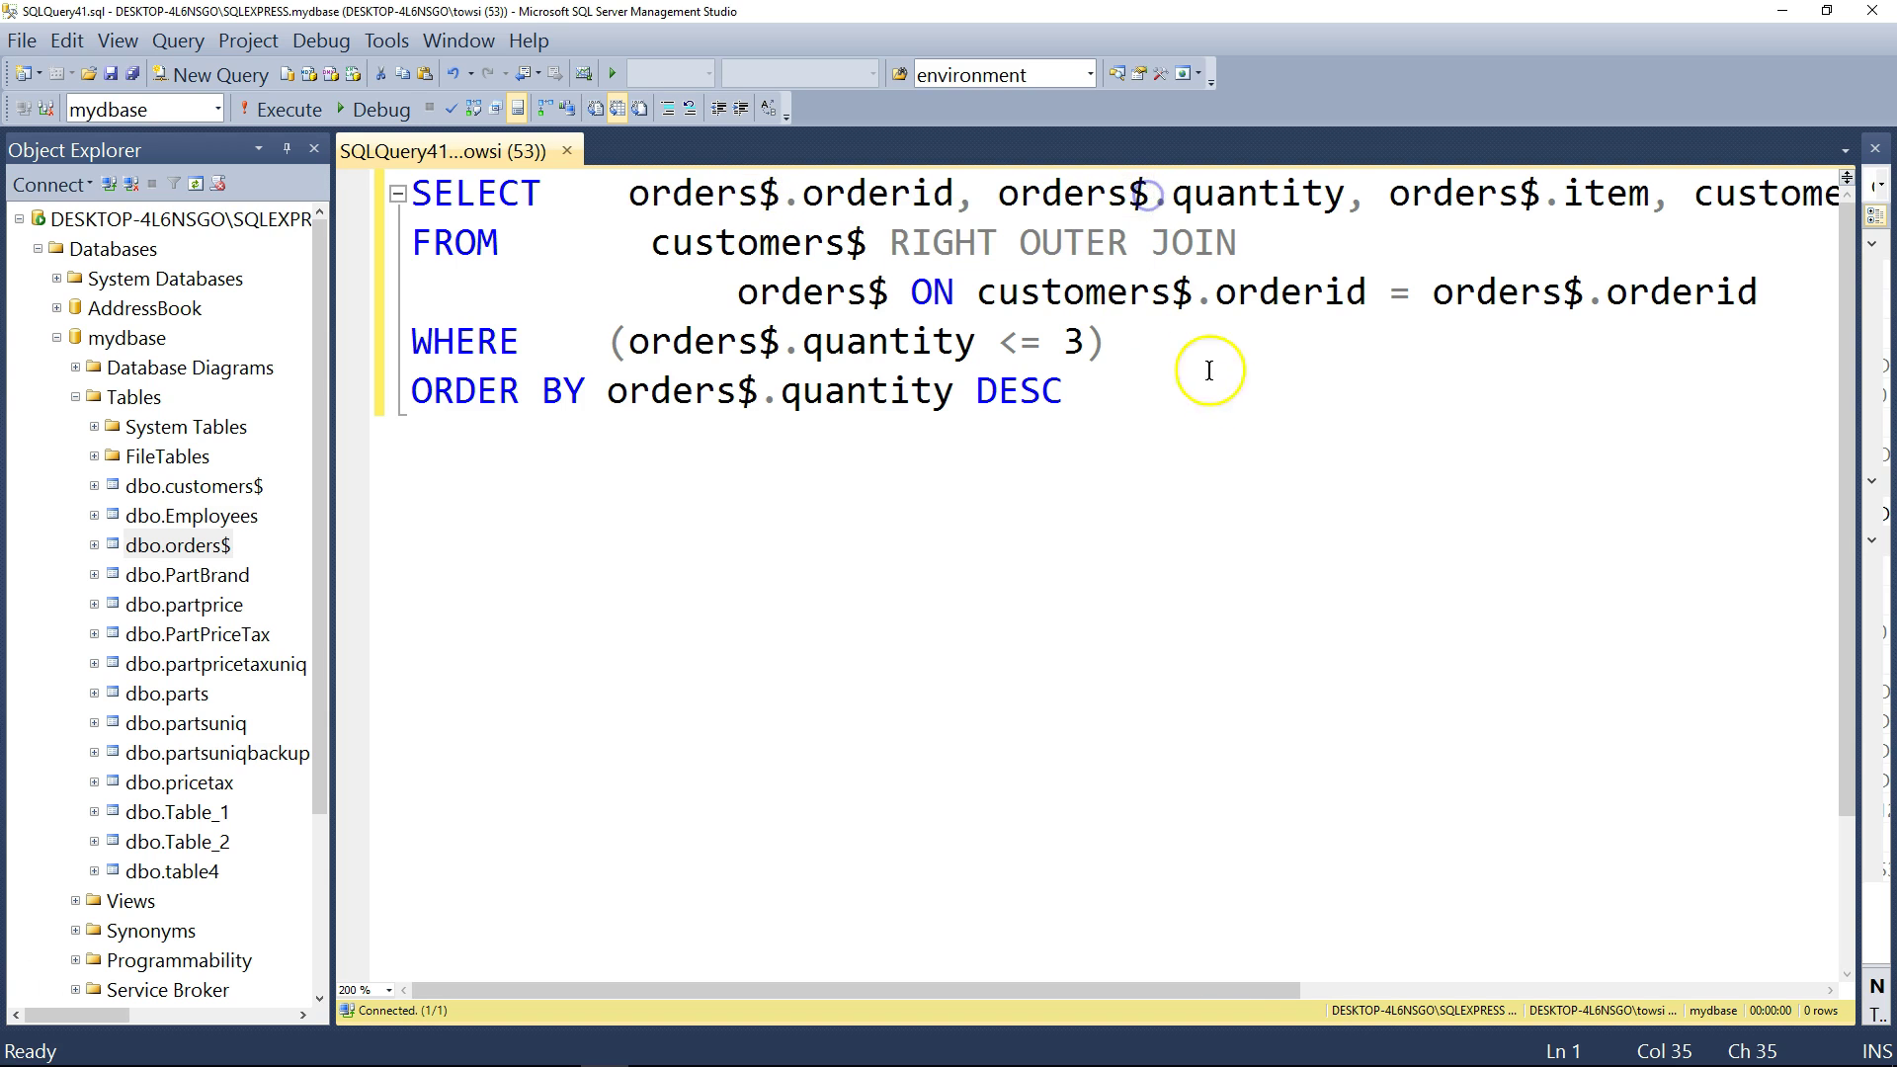
pyautogui.moveTo(1275, 435); pyautogui.dragTo(341, 173)
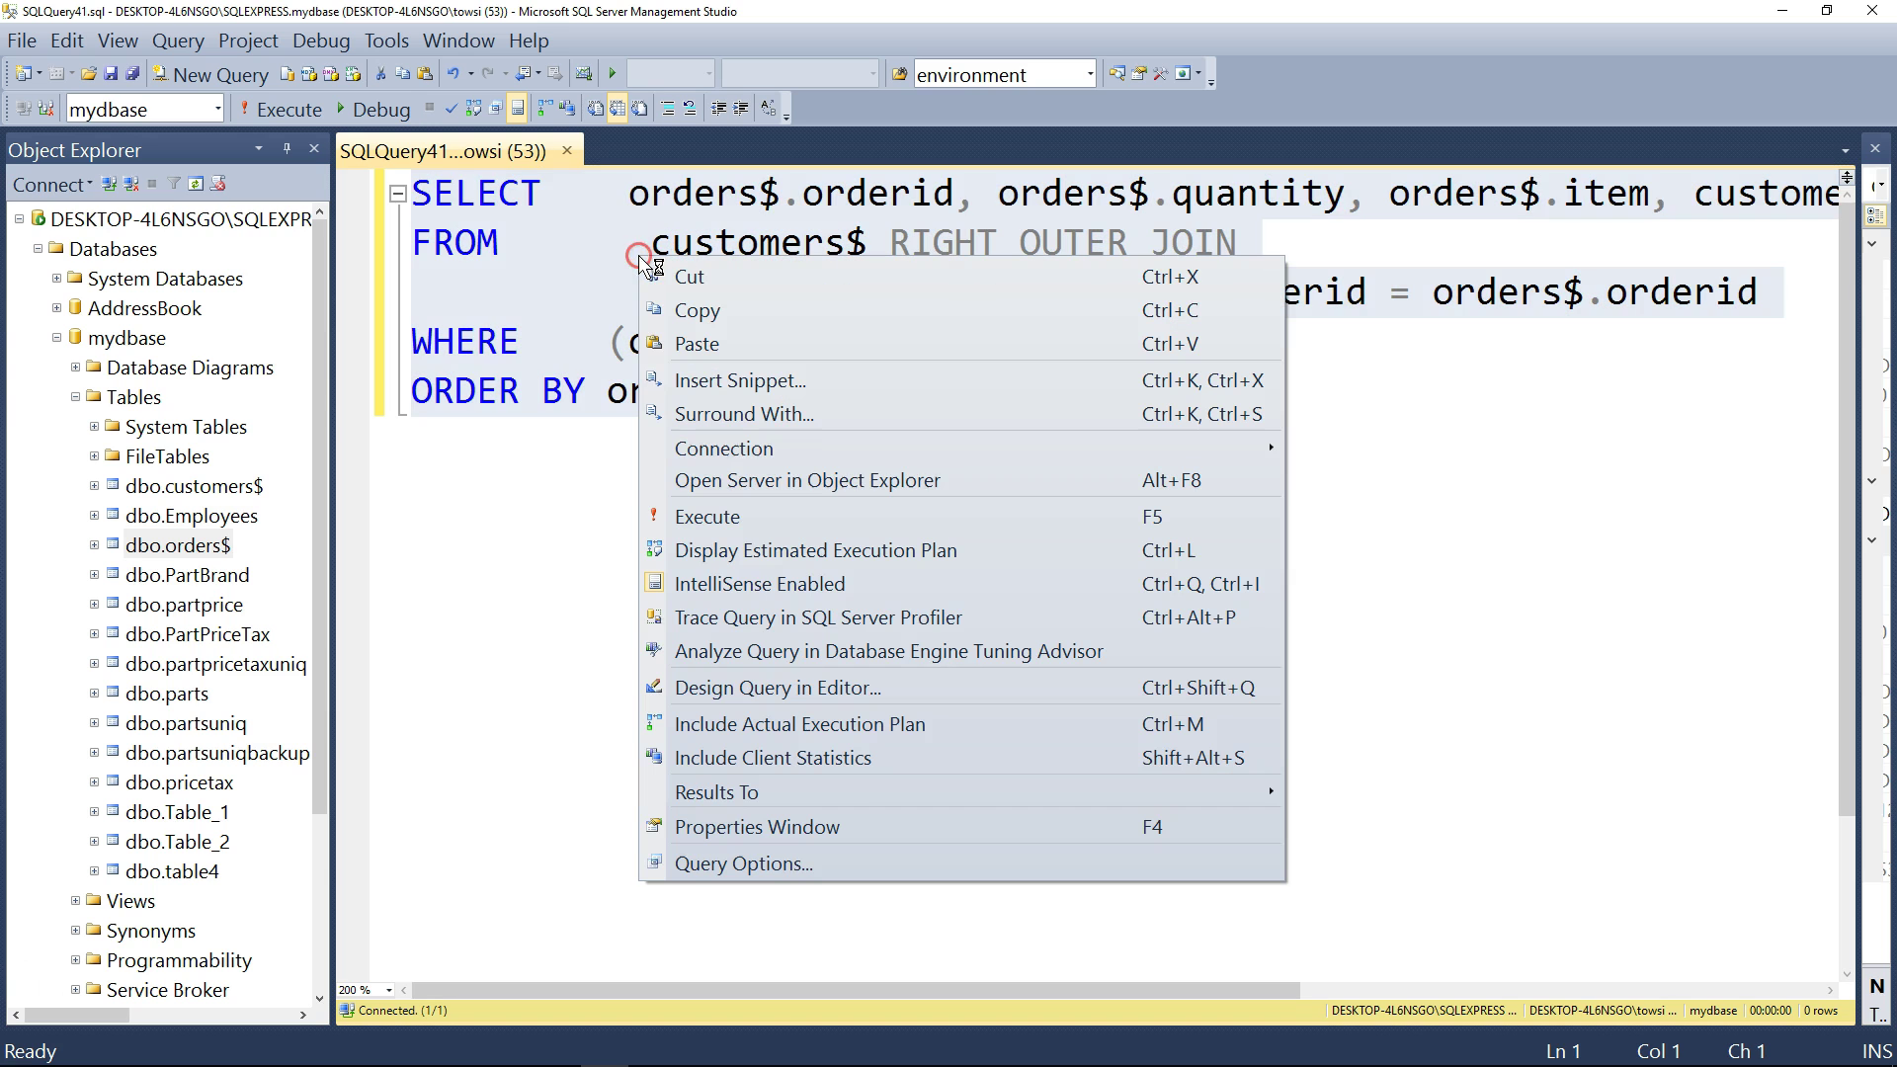
# - Reopen the query in an enlarged Query Designer and check orderid's Table is orders$
pyautogui.rightClick(639, 255)
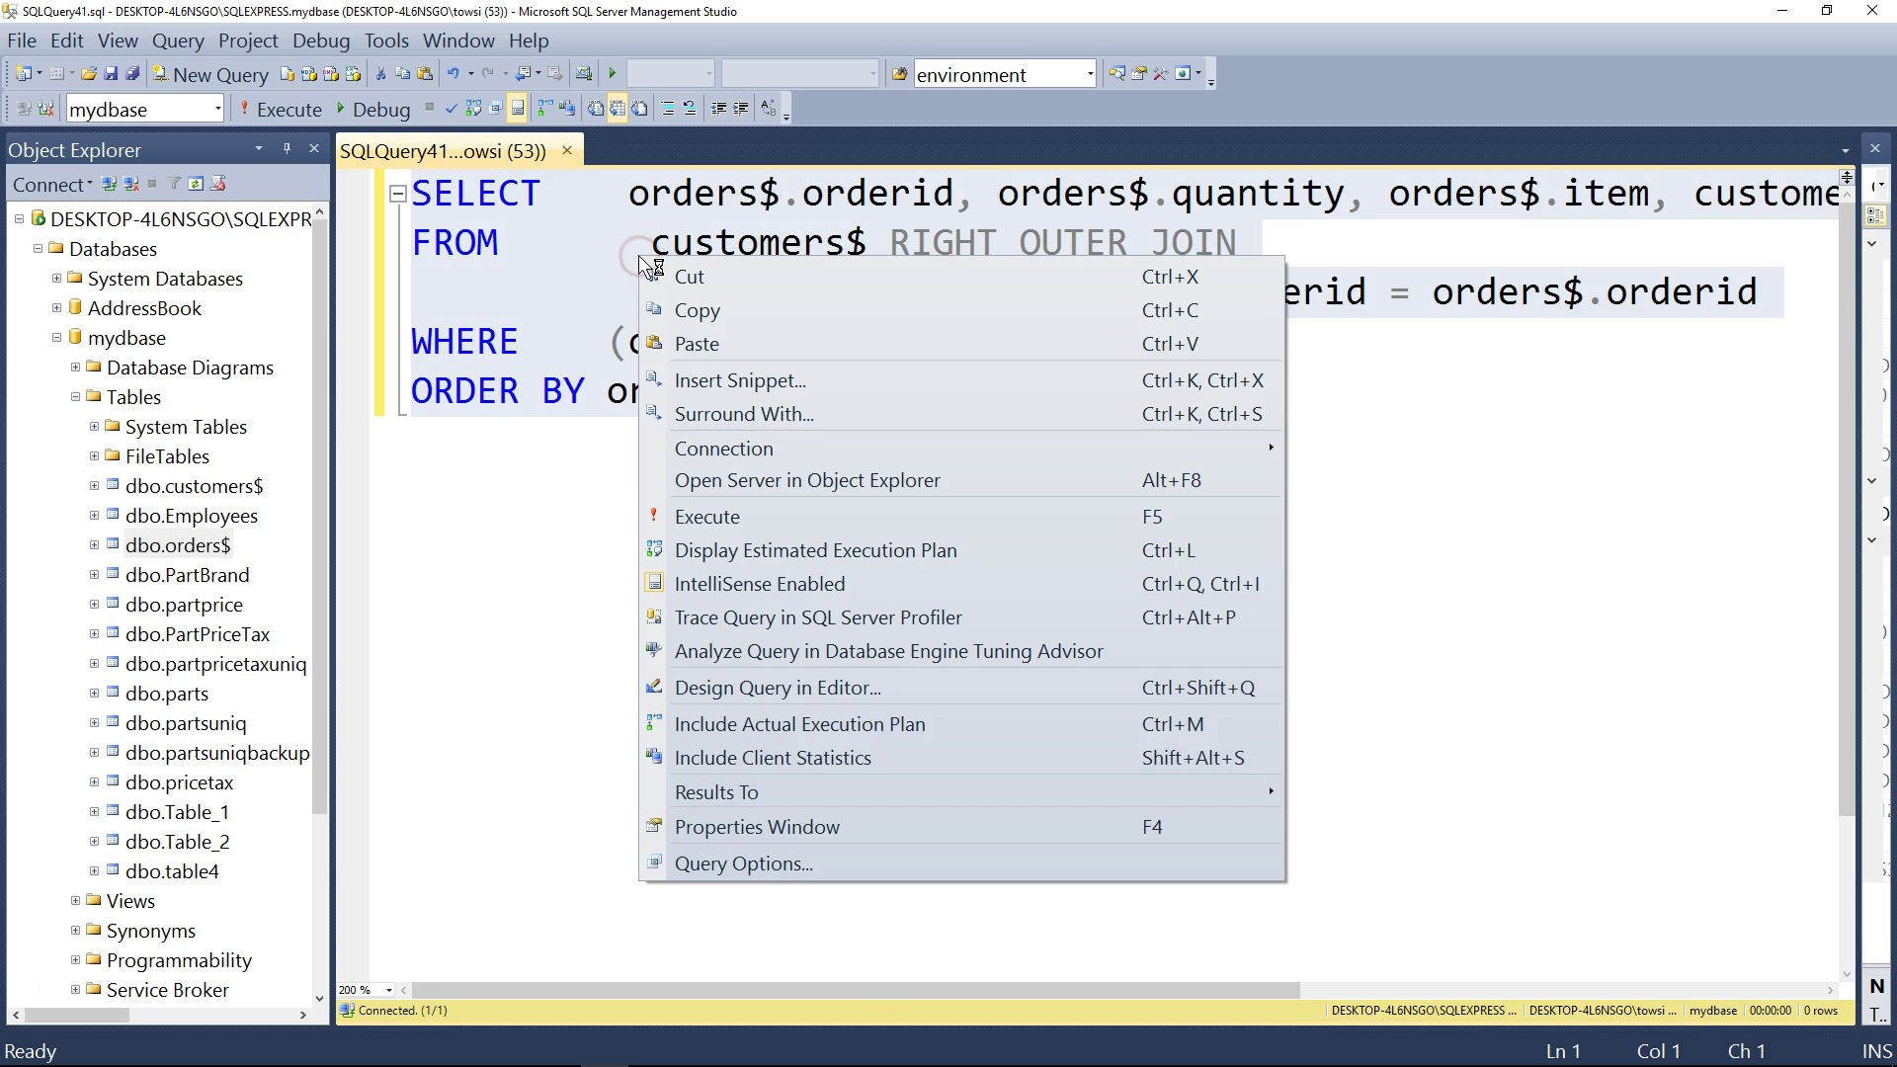
pyautogui.click(749, 688)
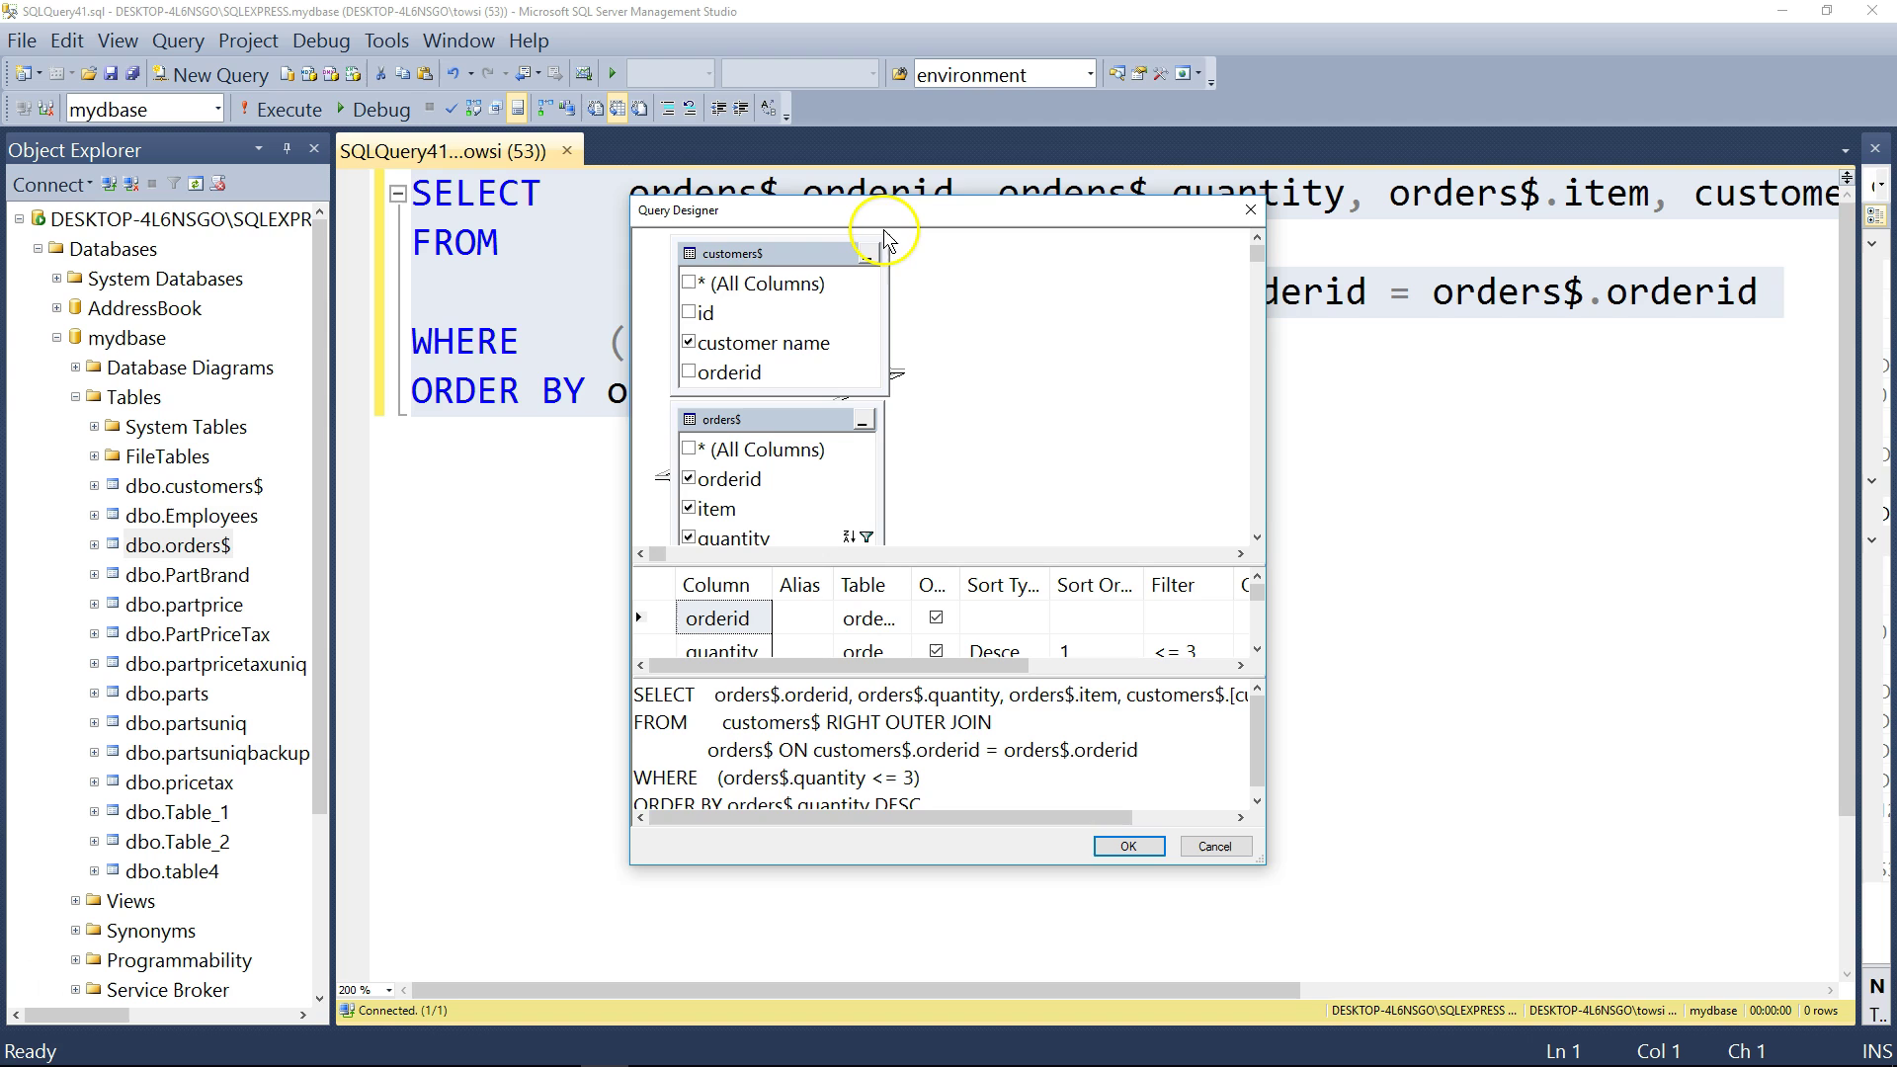
pyautogui.moveTo(884, 229); pyautogui.dragTo(708, 150)
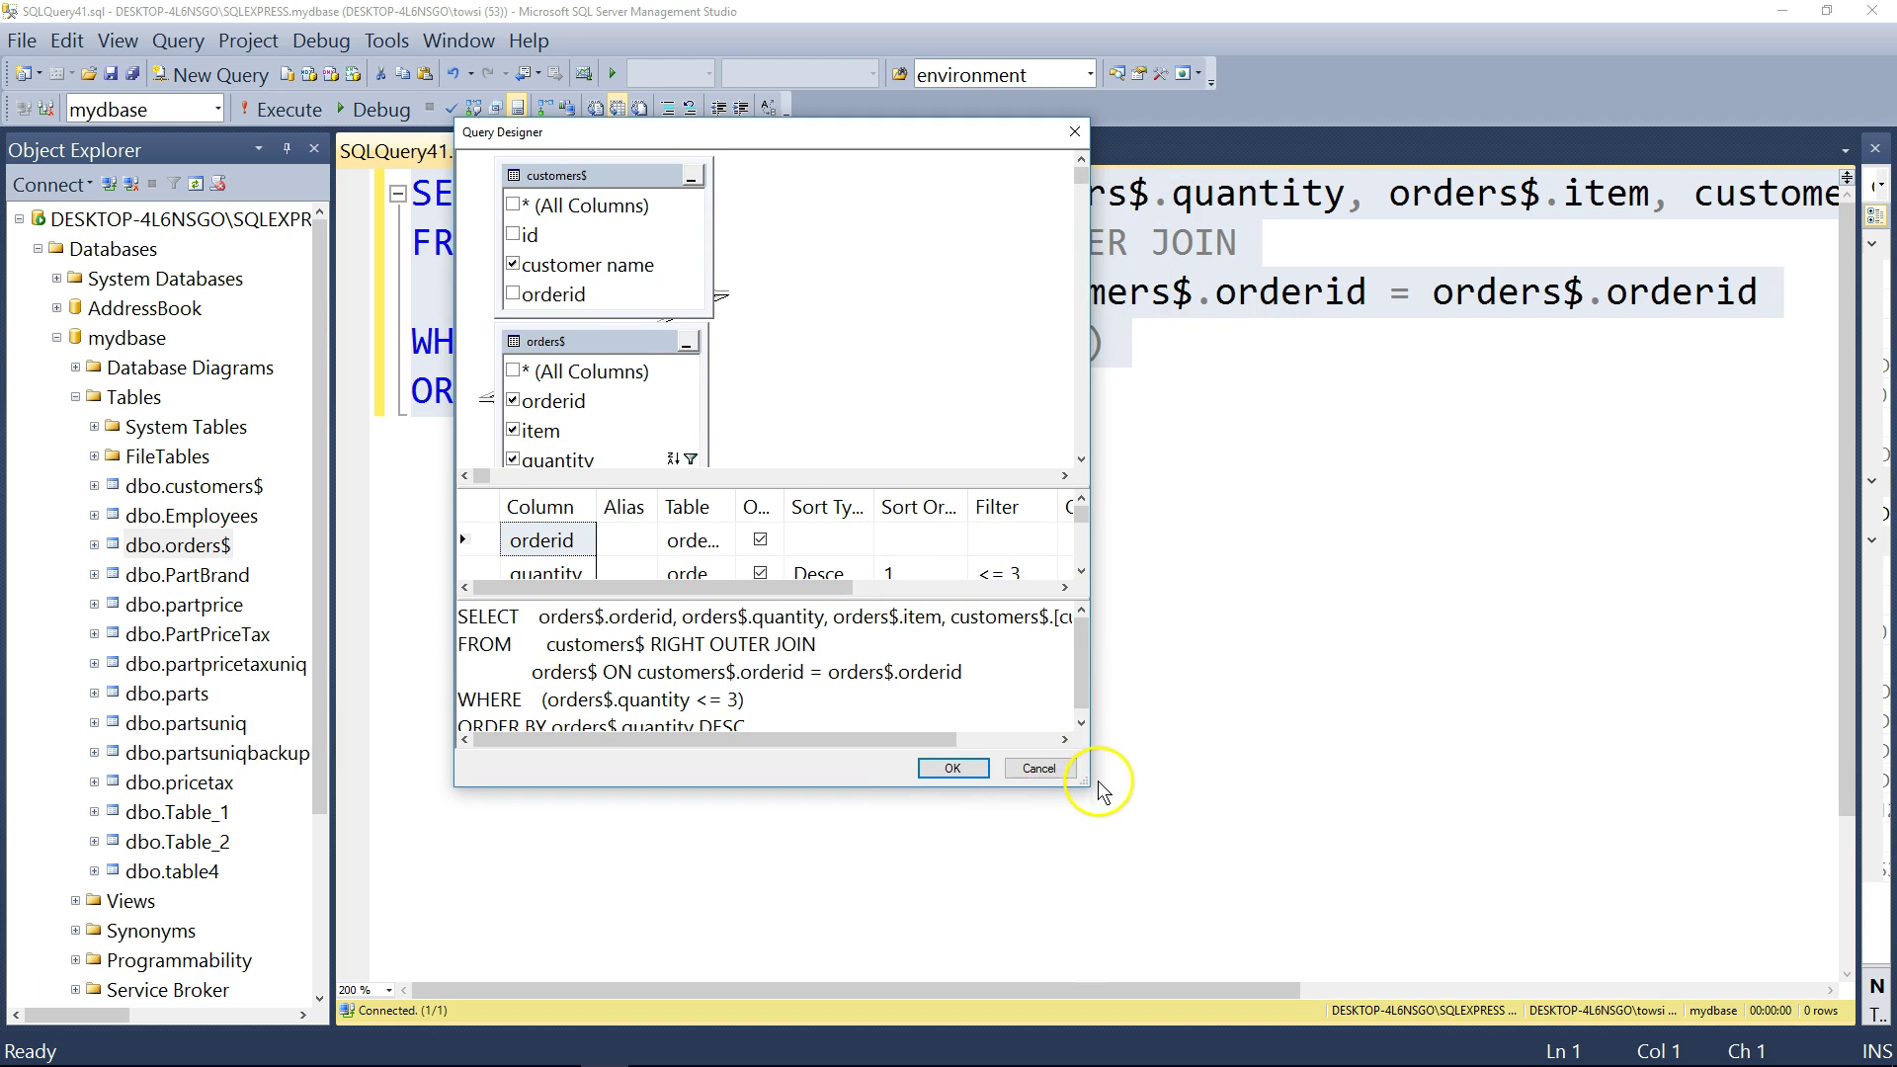
pyautogui.moveTo(1085, 781); pyautogui.dragTo(1438, 922)
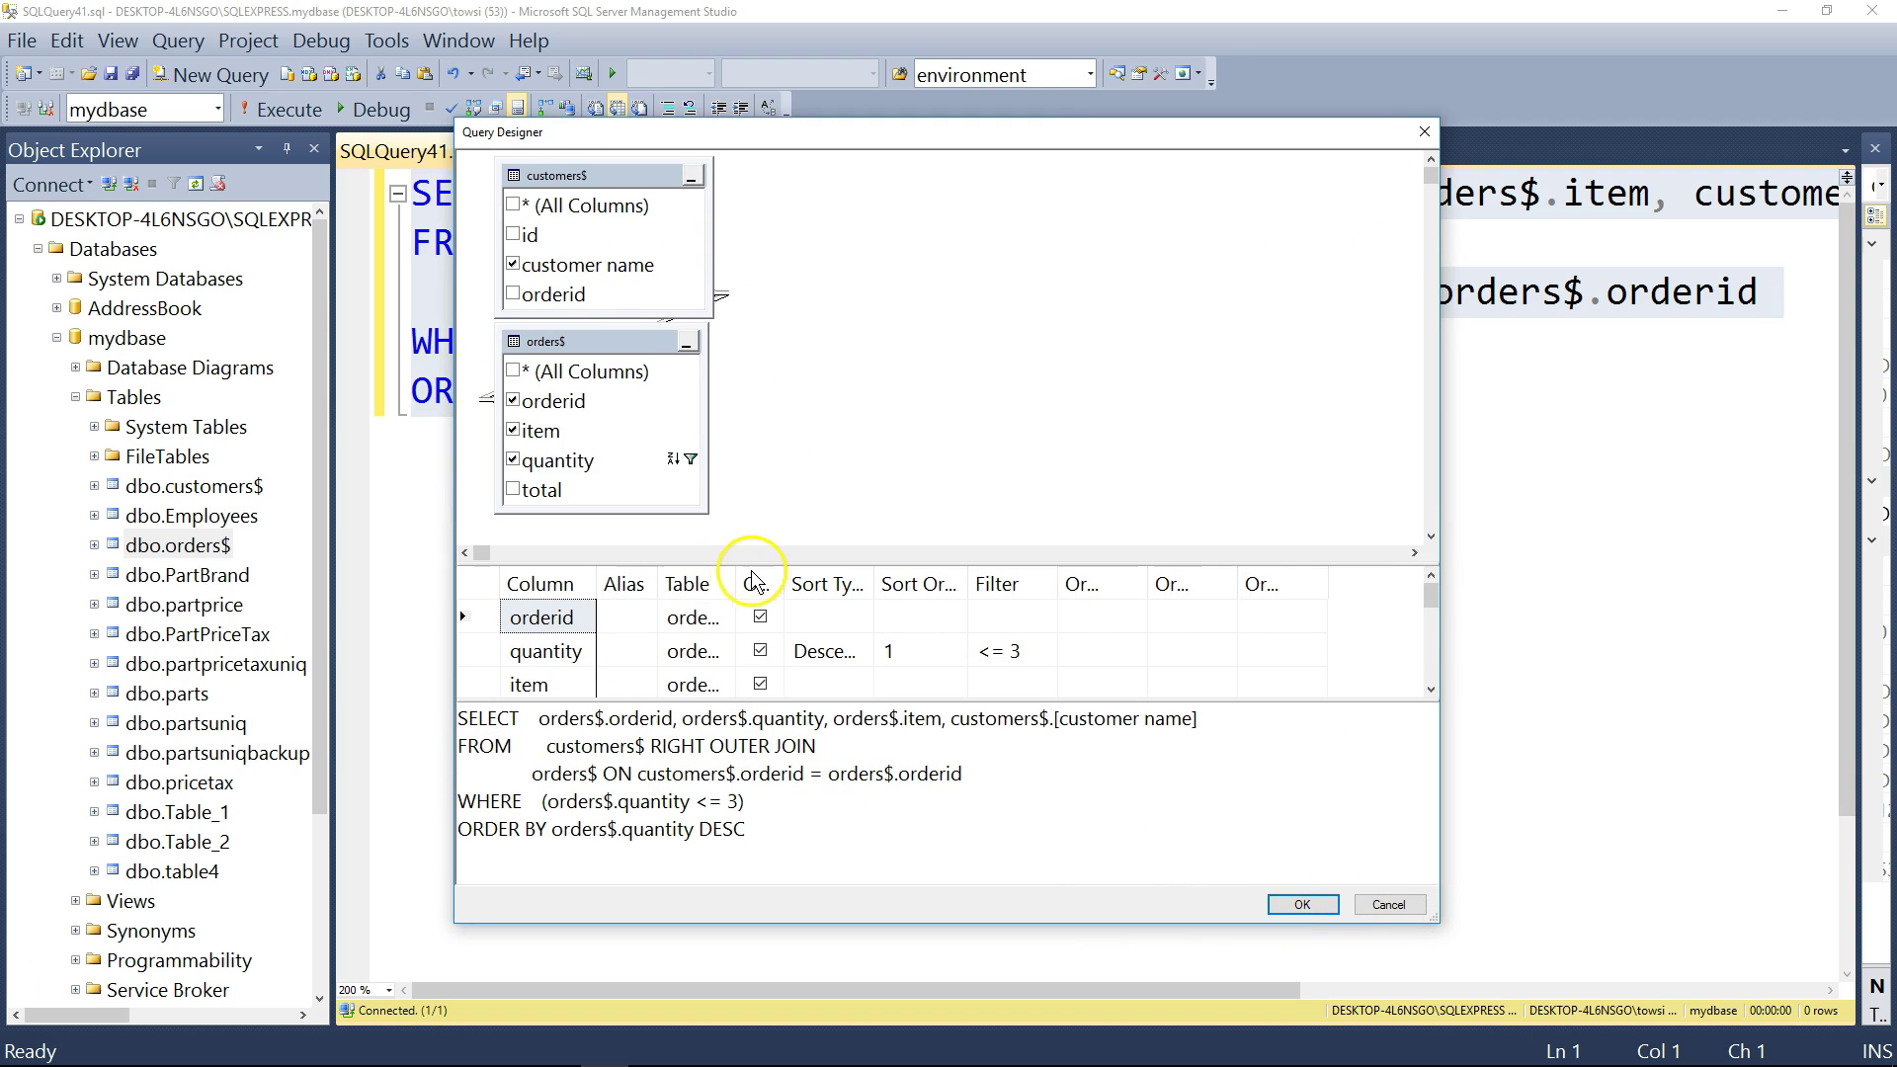
pyautogui.moveTo(739, 580); pyautogui.dragTo(748, 580)
pyautogui.click(727, 618)
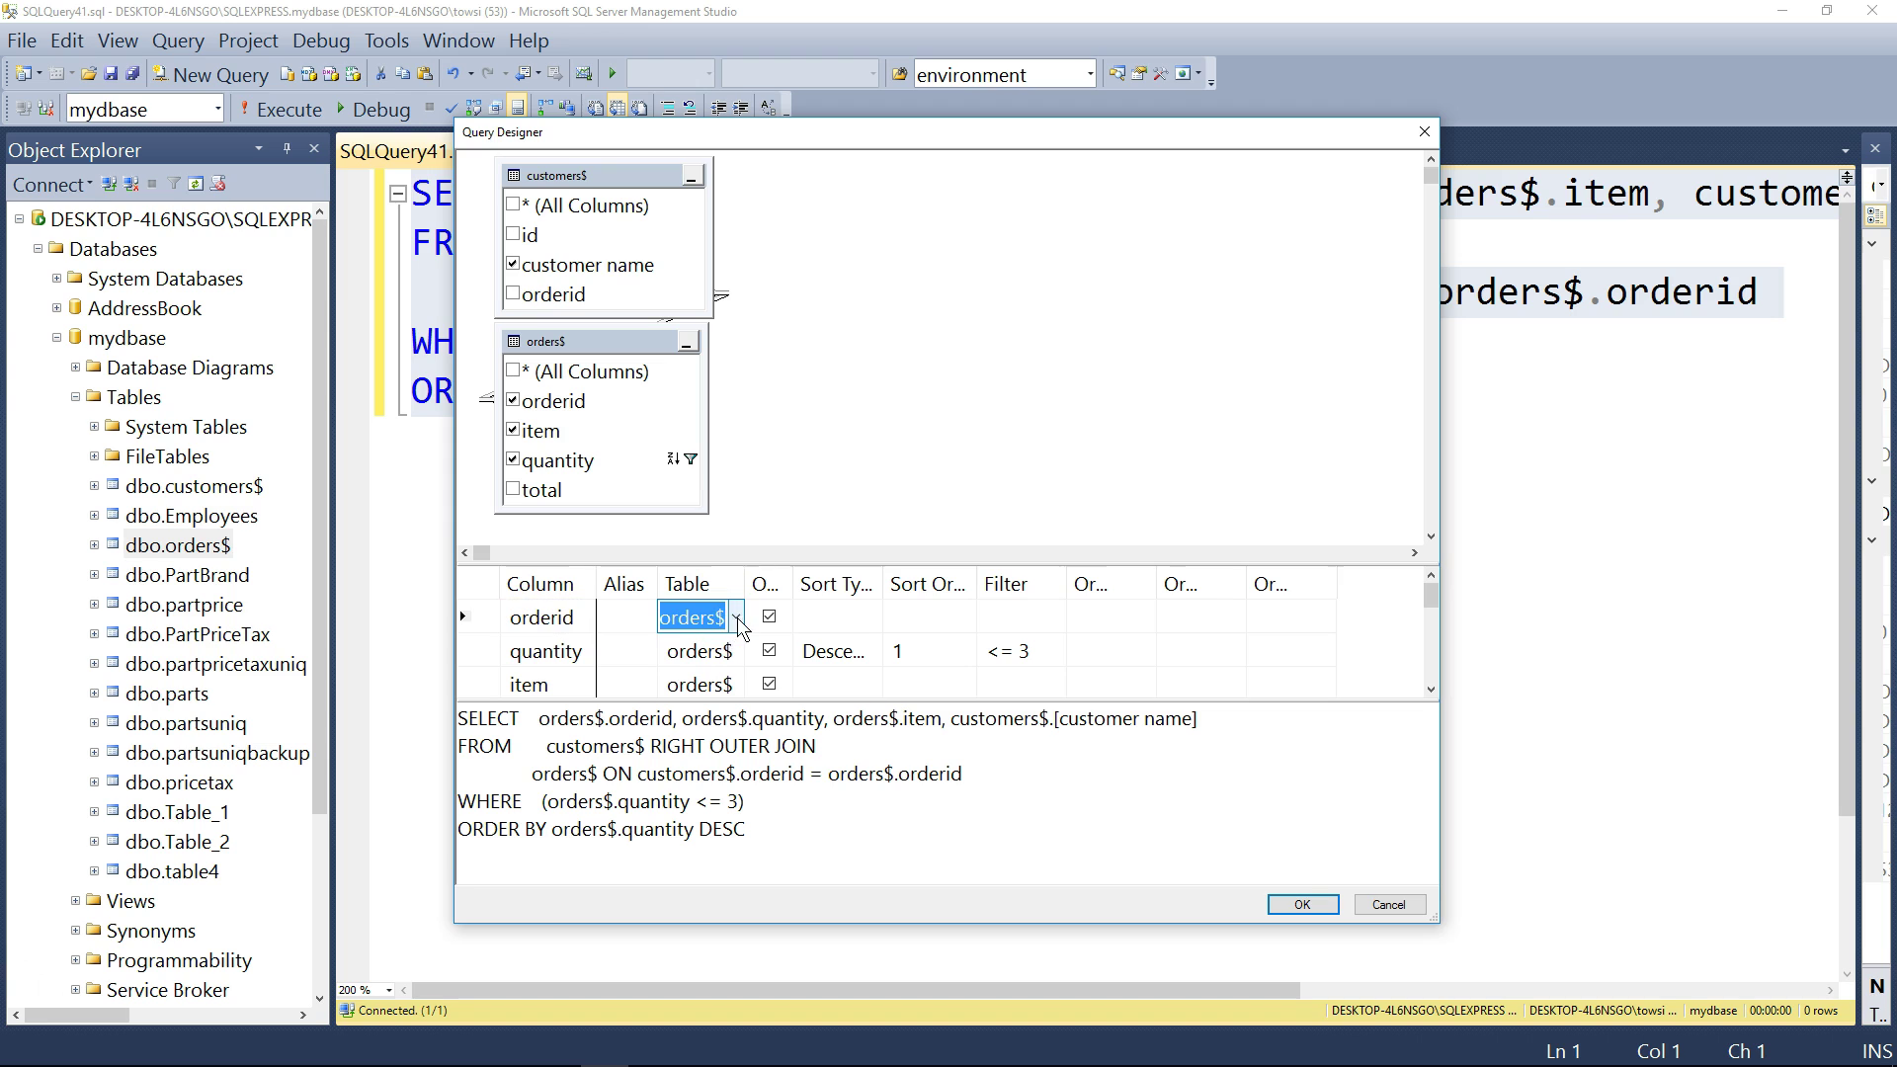
pyautogui.click(737, 618)
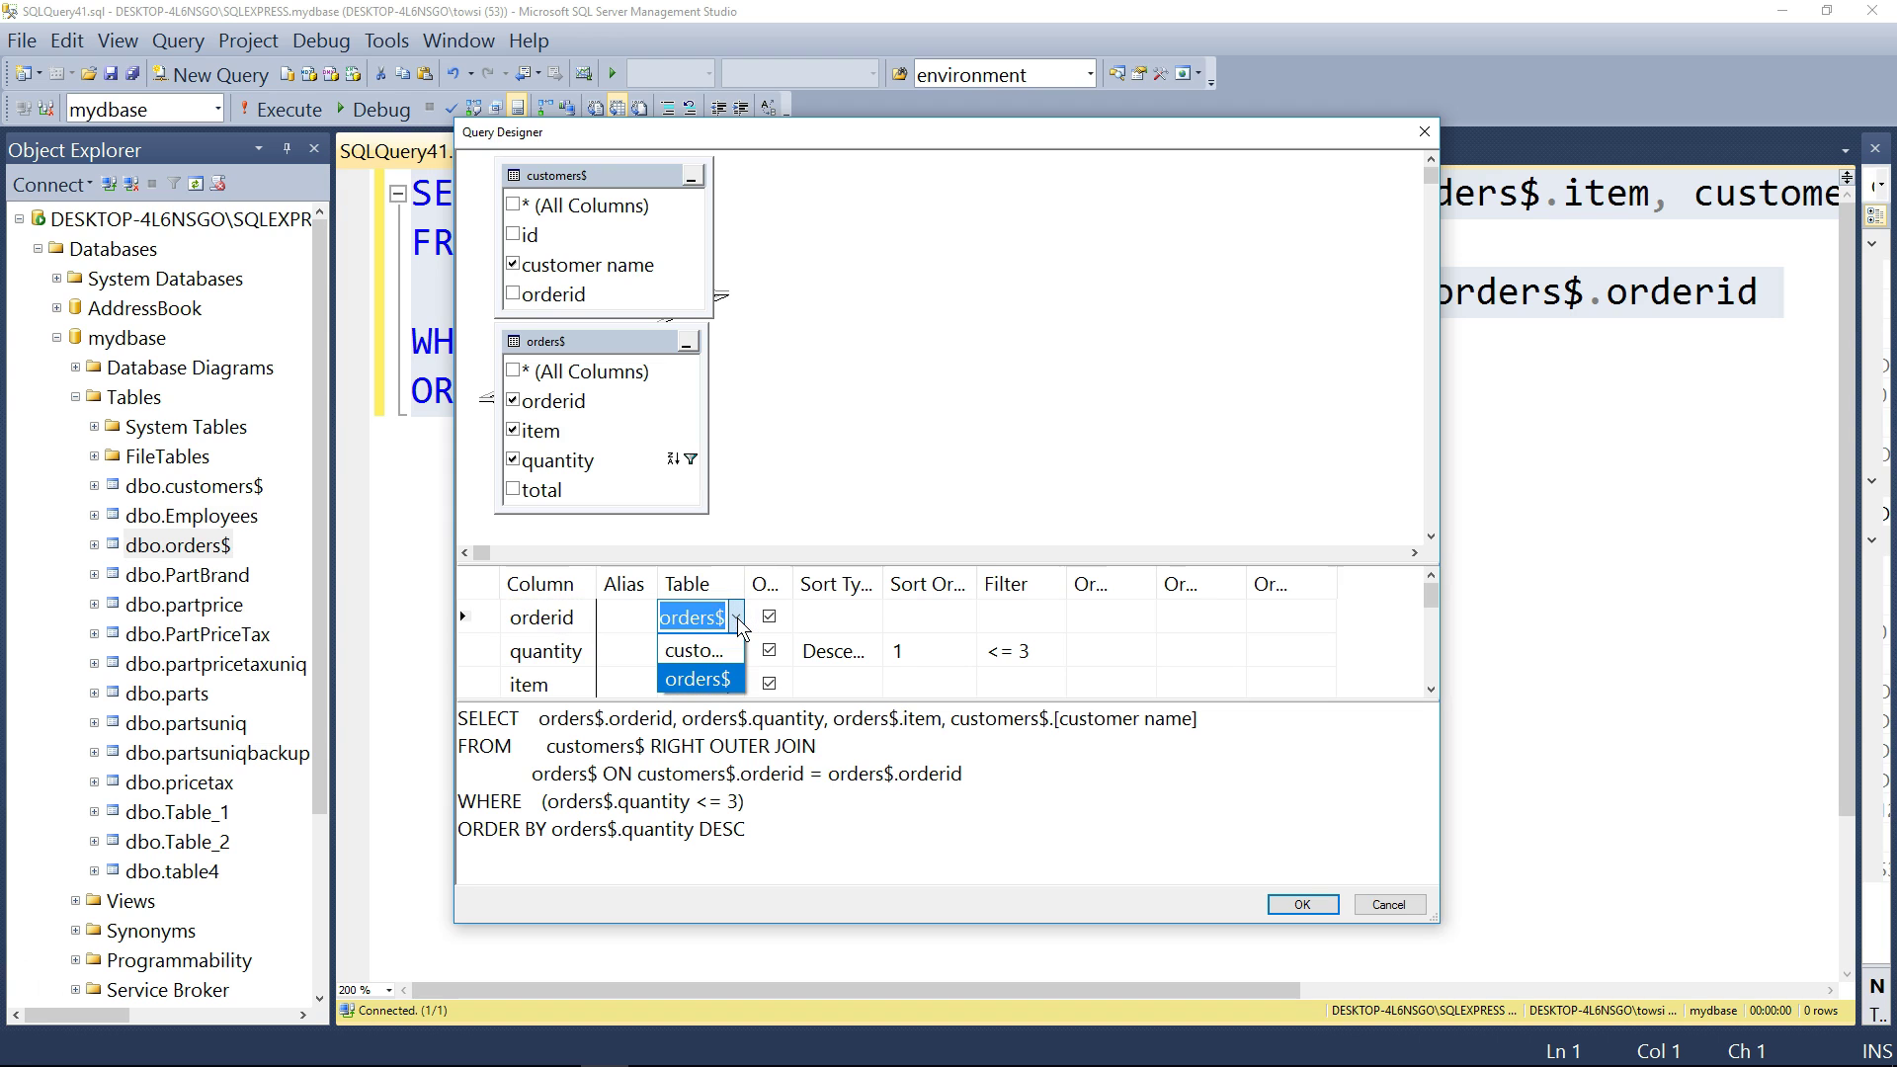
pyautogui.click(737, 620)
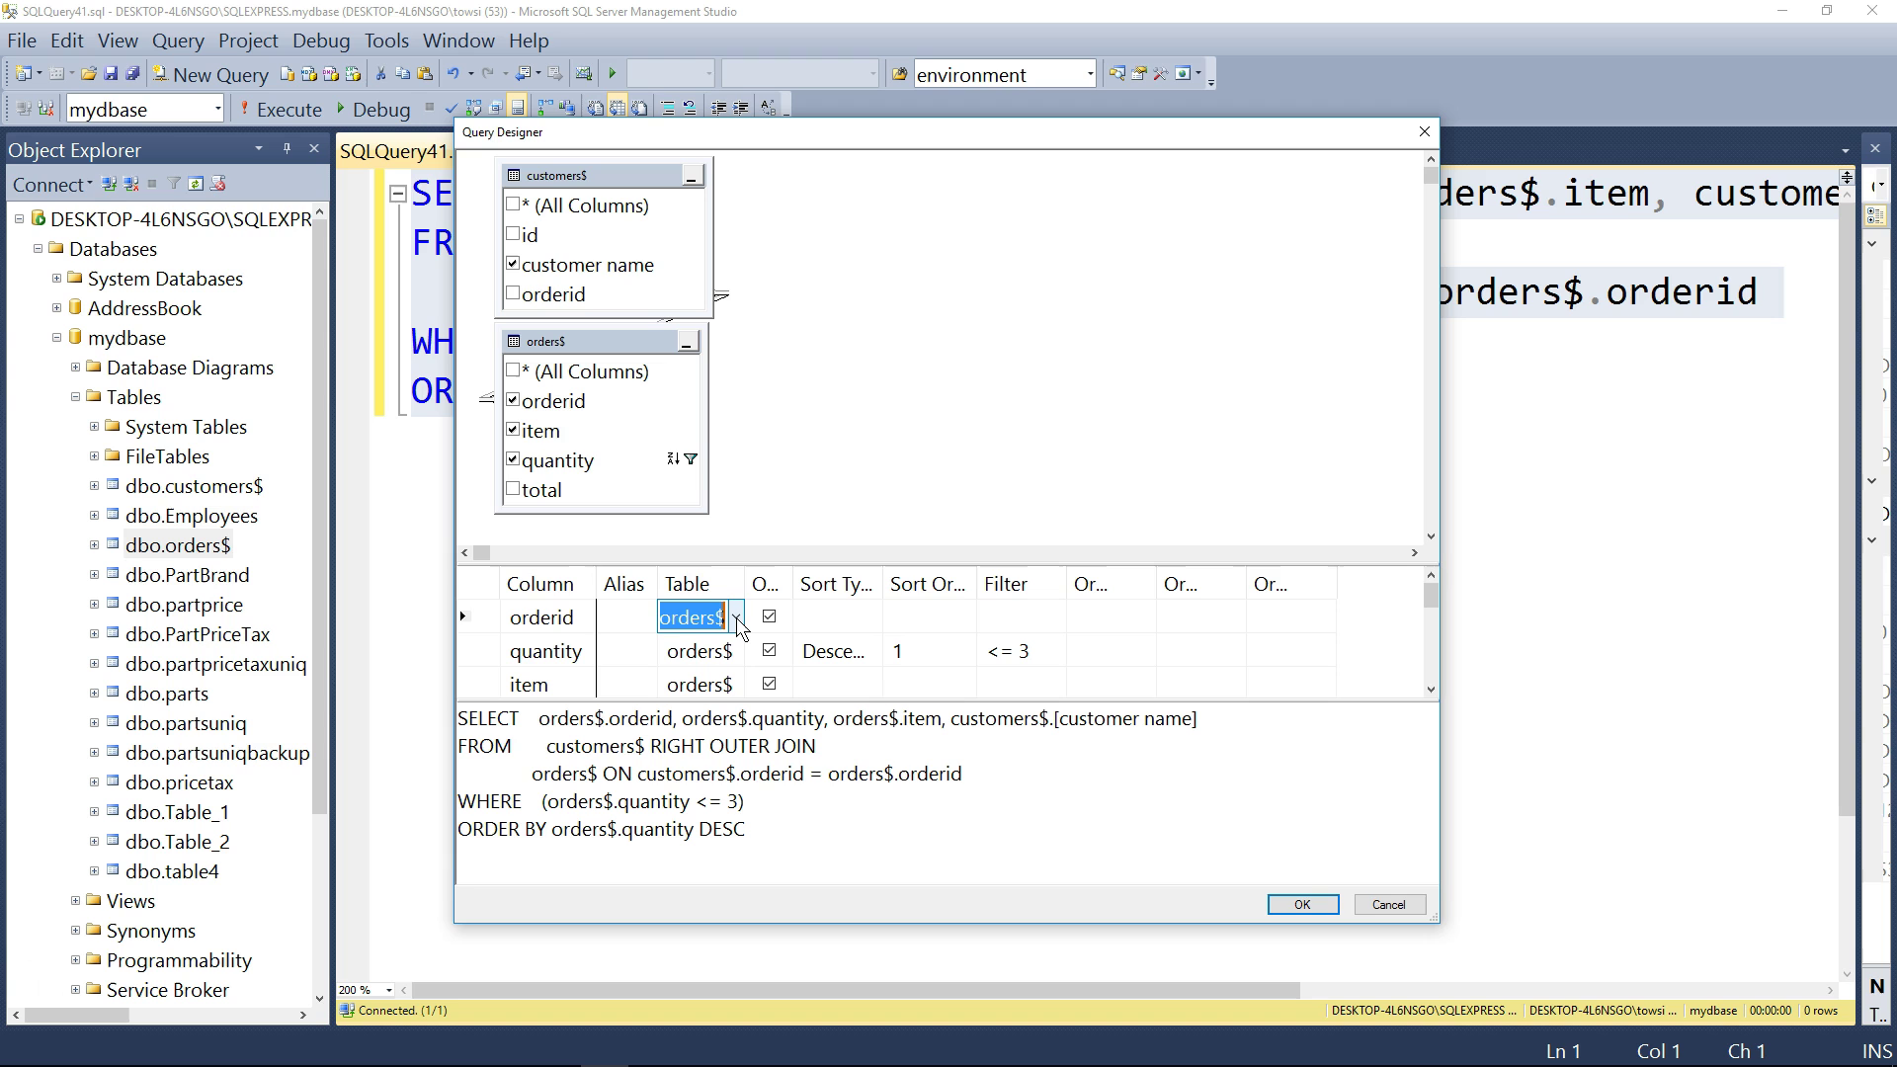
# - Cancel the Query Designer and highlight customers$ and orders$ in the FROM clause
pyautogui.click(1411, 911)
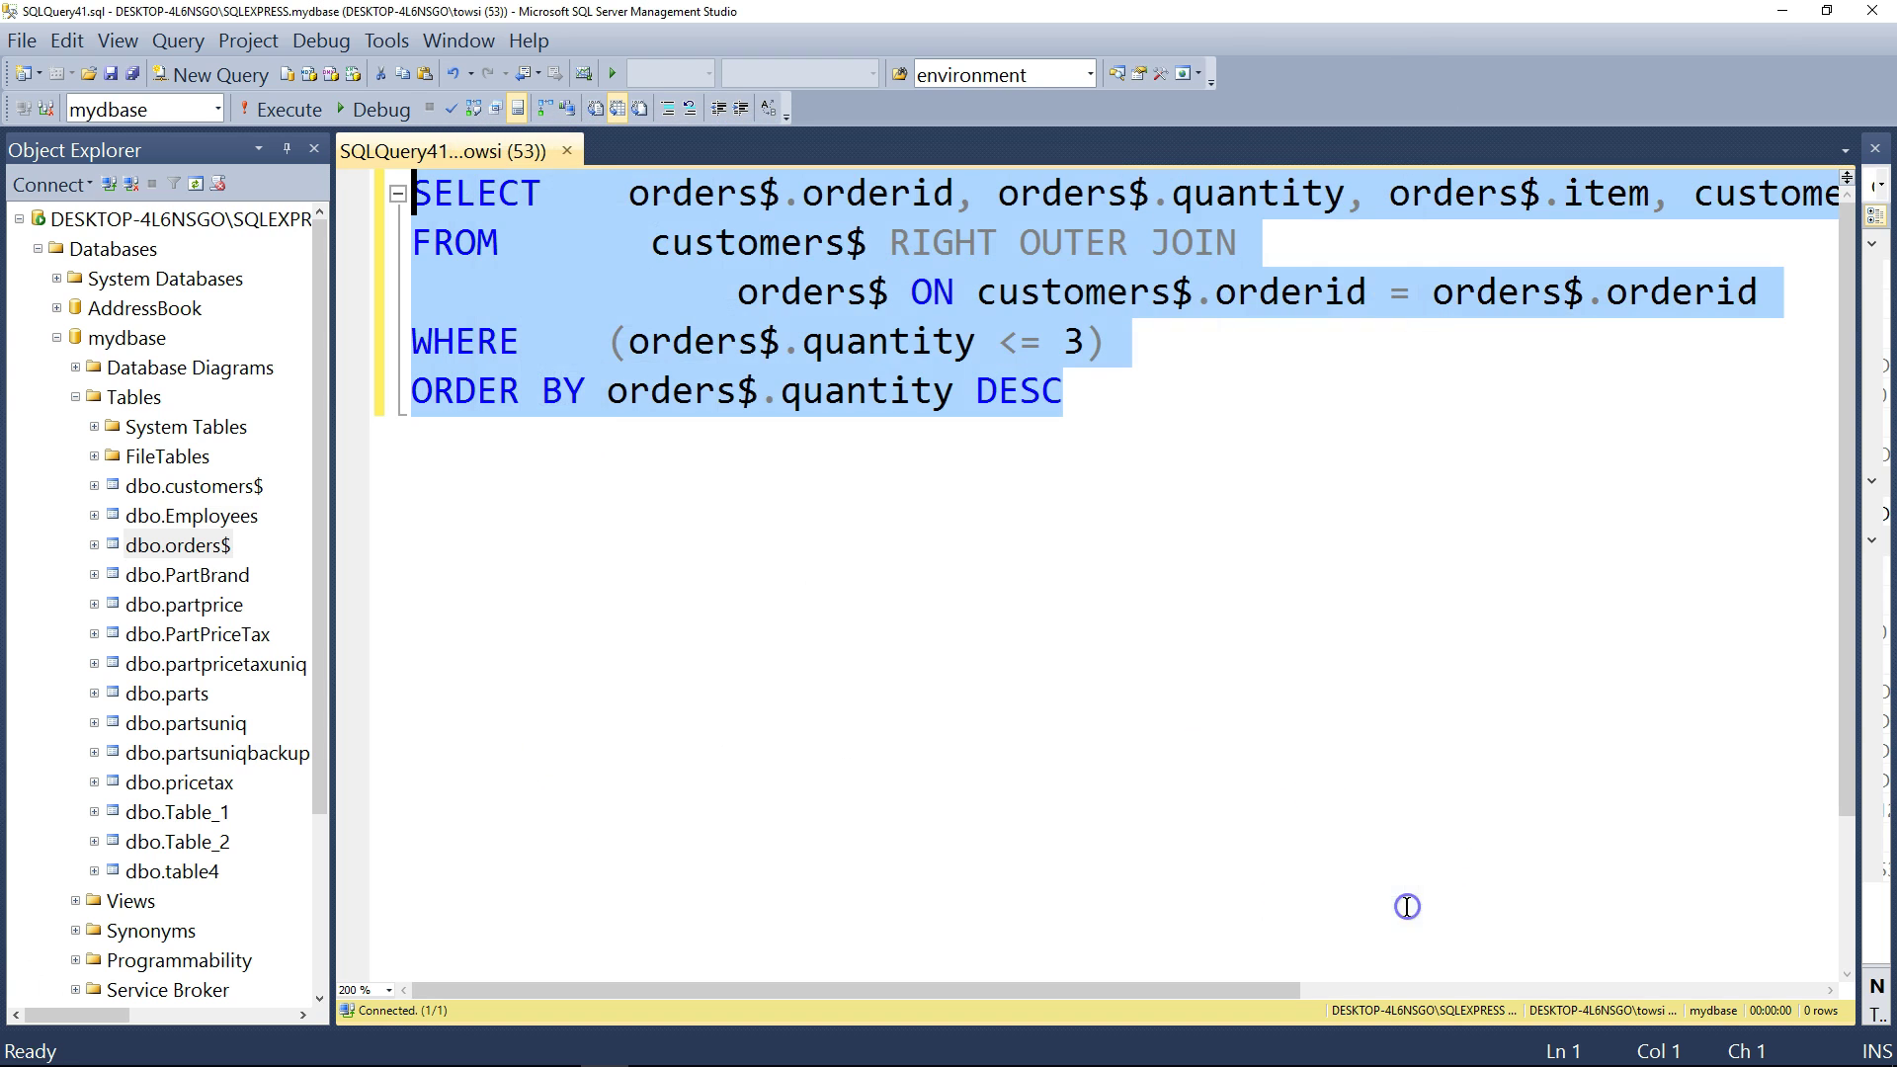
pyautogui.click(1174, 455)
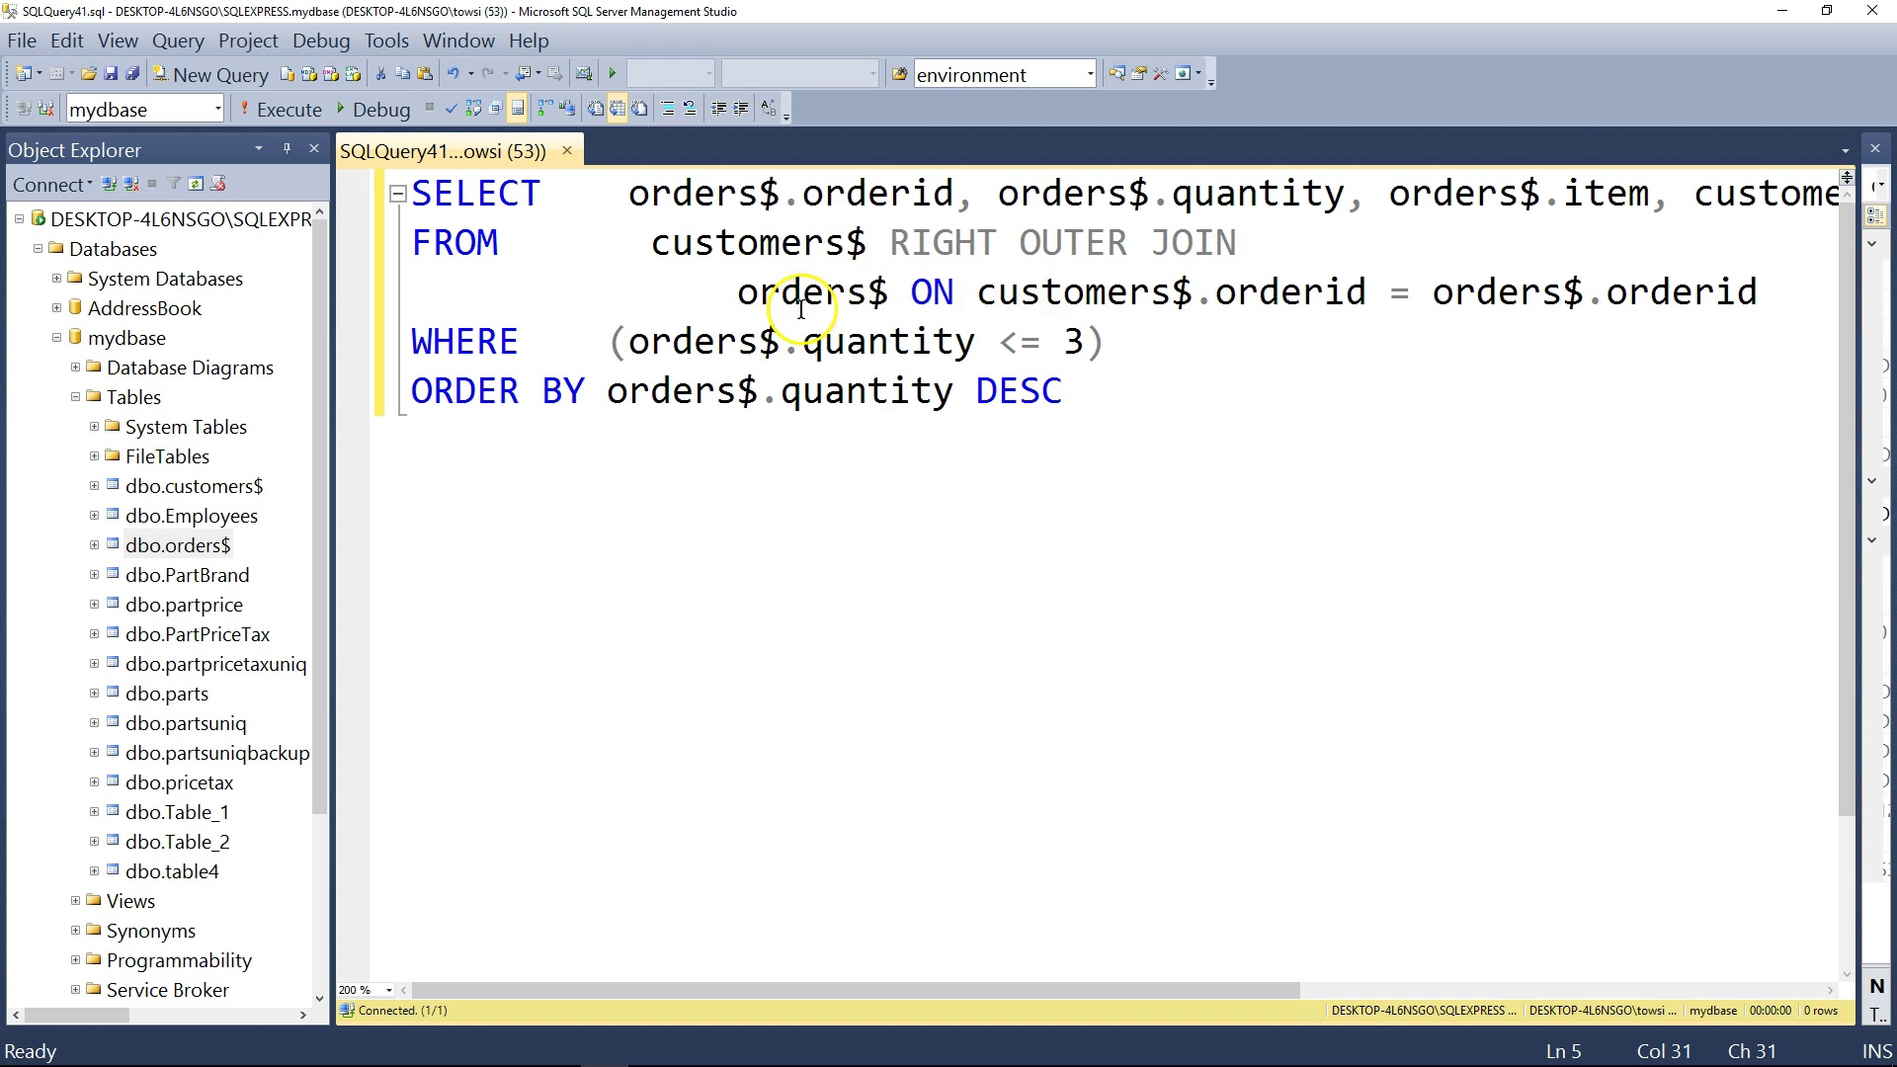
pyautogui.moveTo(867, 242); pyautogui.dragTo(629, 243)
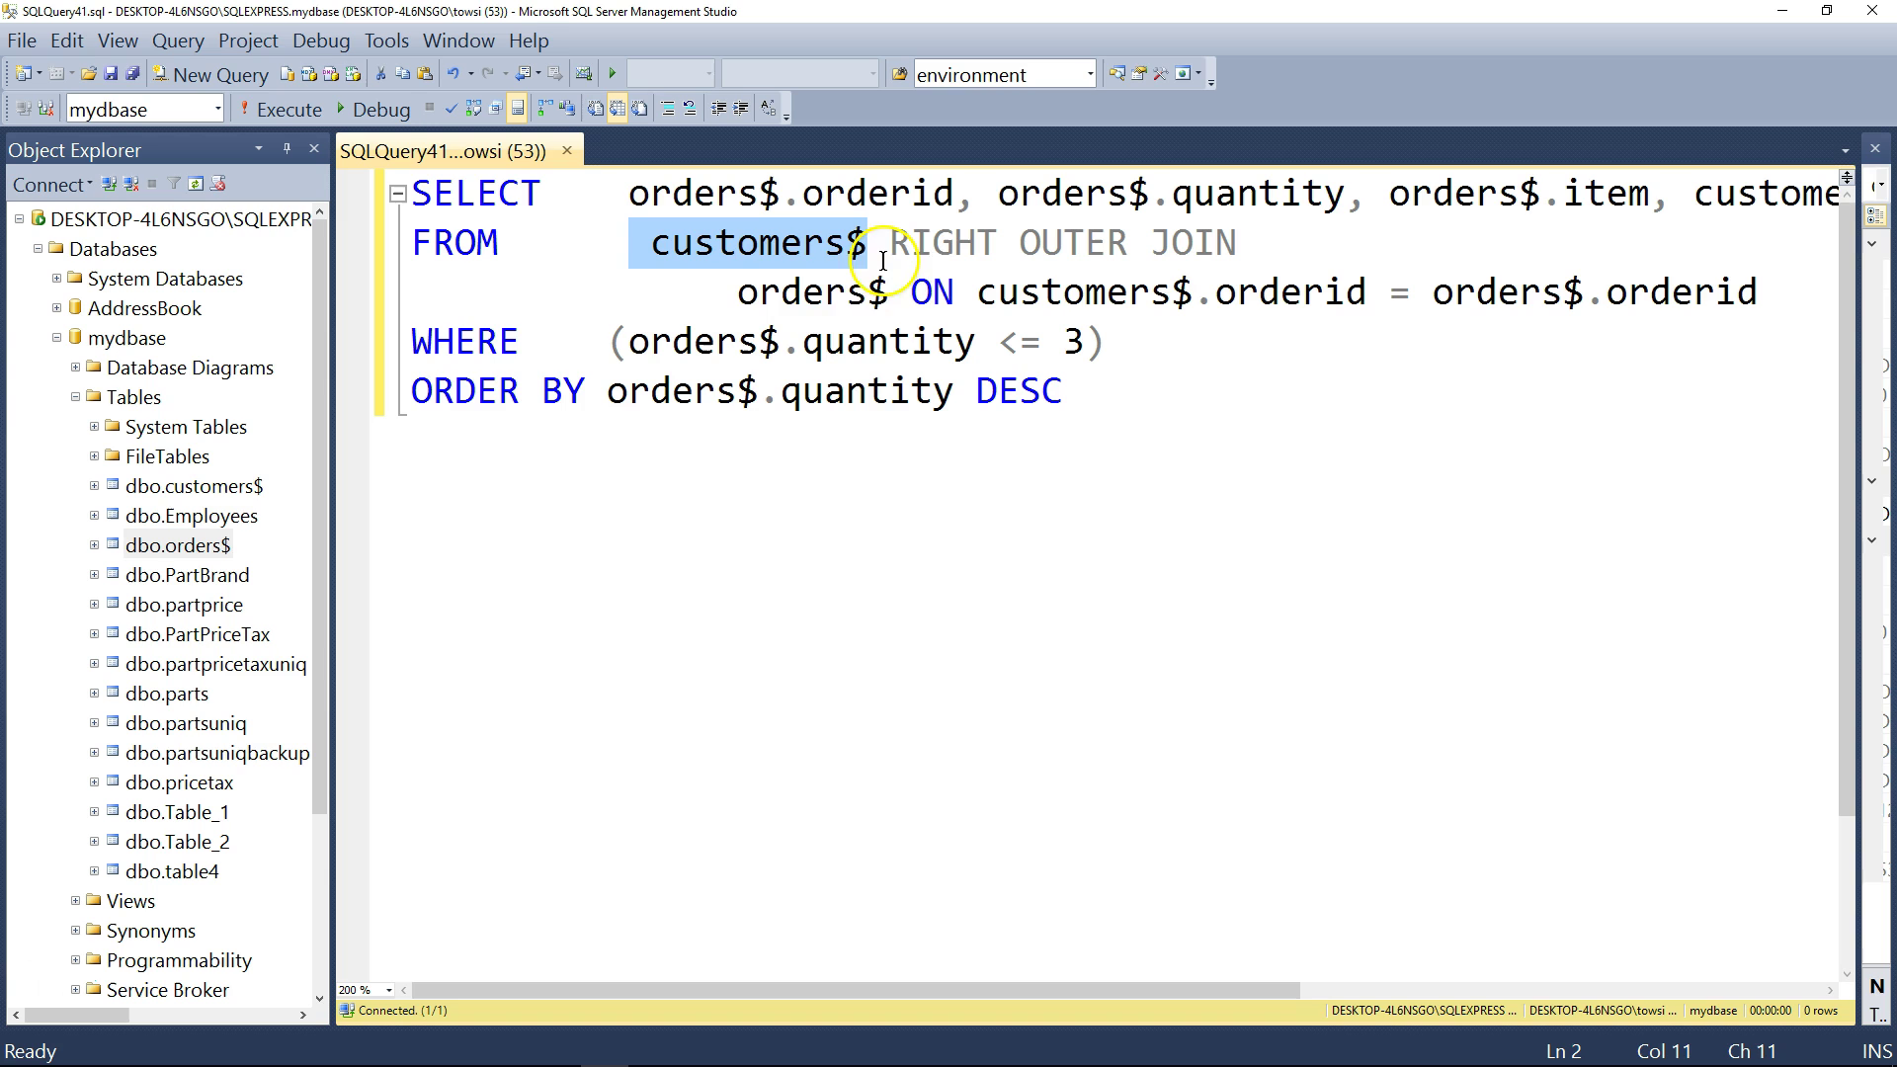
pyautogui.moveTo(890, 293); pyautogui.dragTo(741, 291)
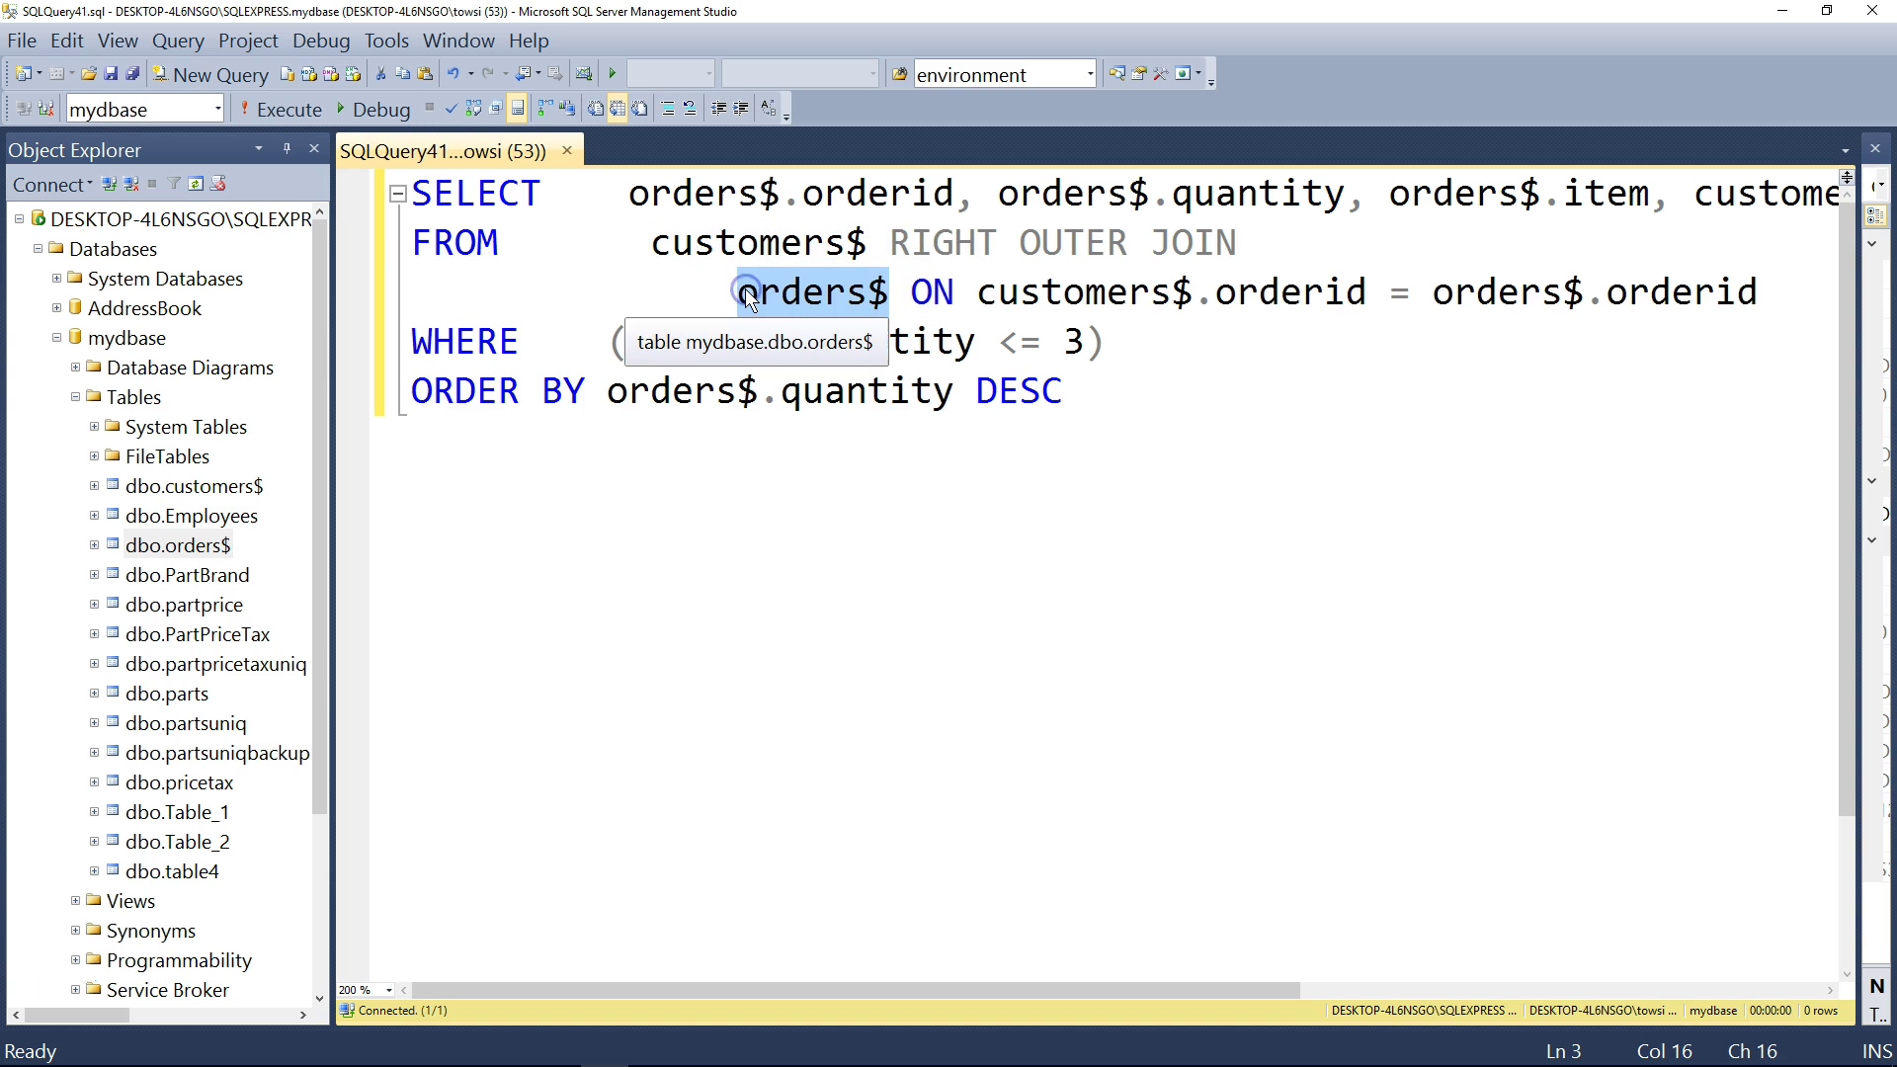
# - Put orders$.quantity, orders$.item and customers$.[customer name] each on its own line
pyautogui.hotkey('ctrl', 'z')
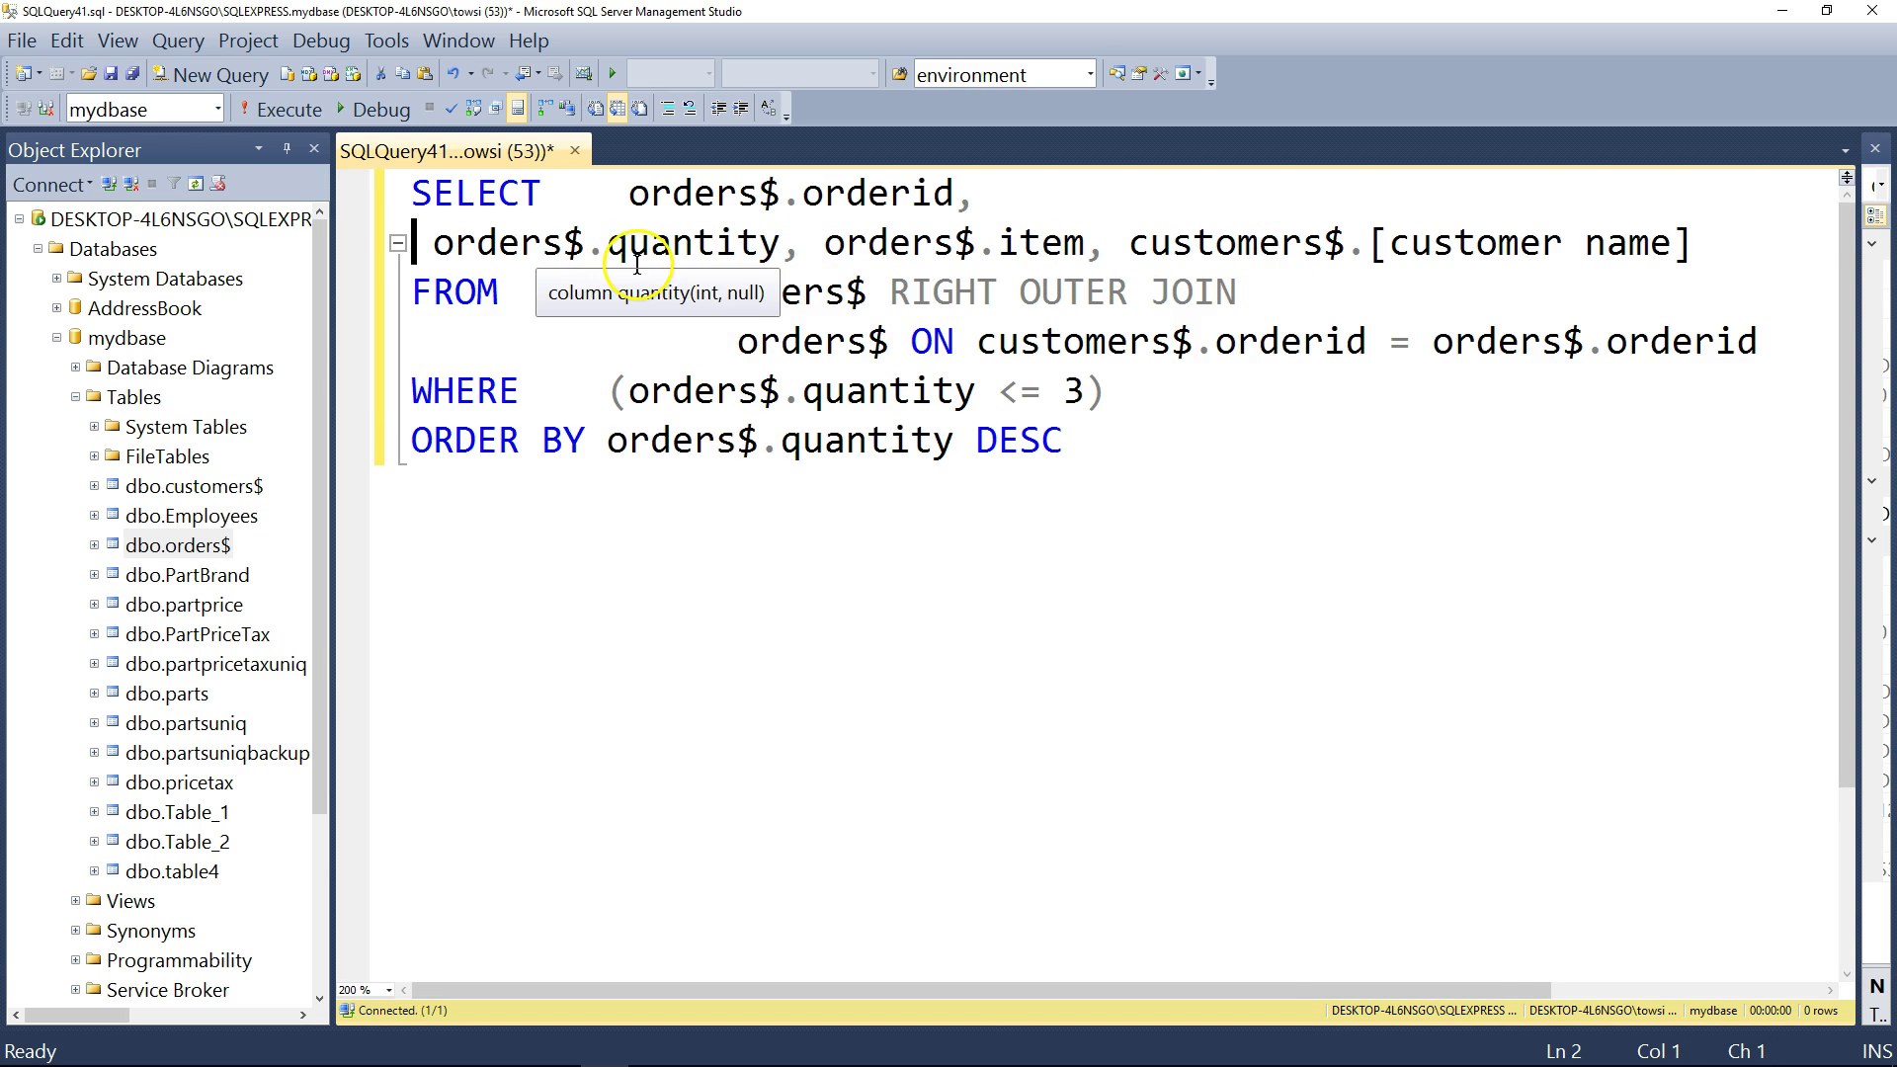
pyautogui.hotkey('ctrl', 'z')
pyautogui.click(1021, 243)
pyautogui.press('Return')
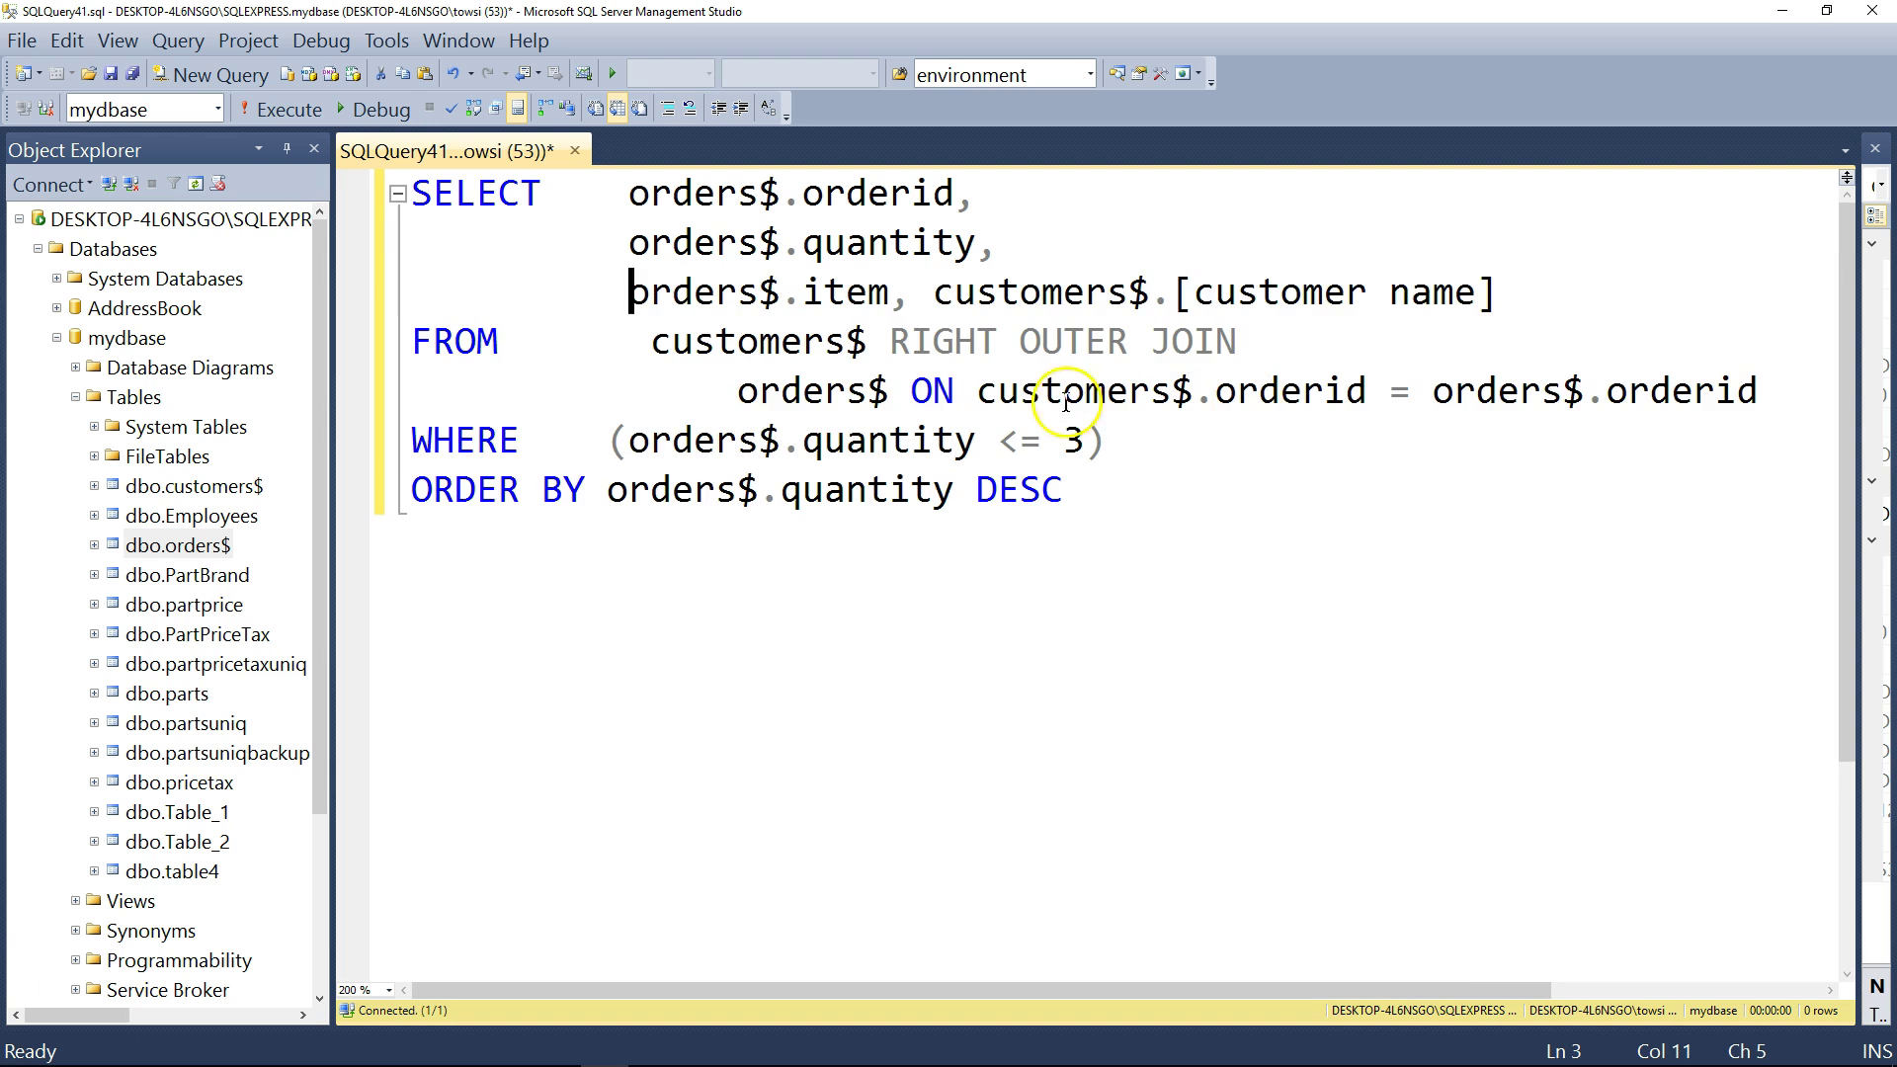
pyautogui.click(934, 293)
pyautogui.press('Return')
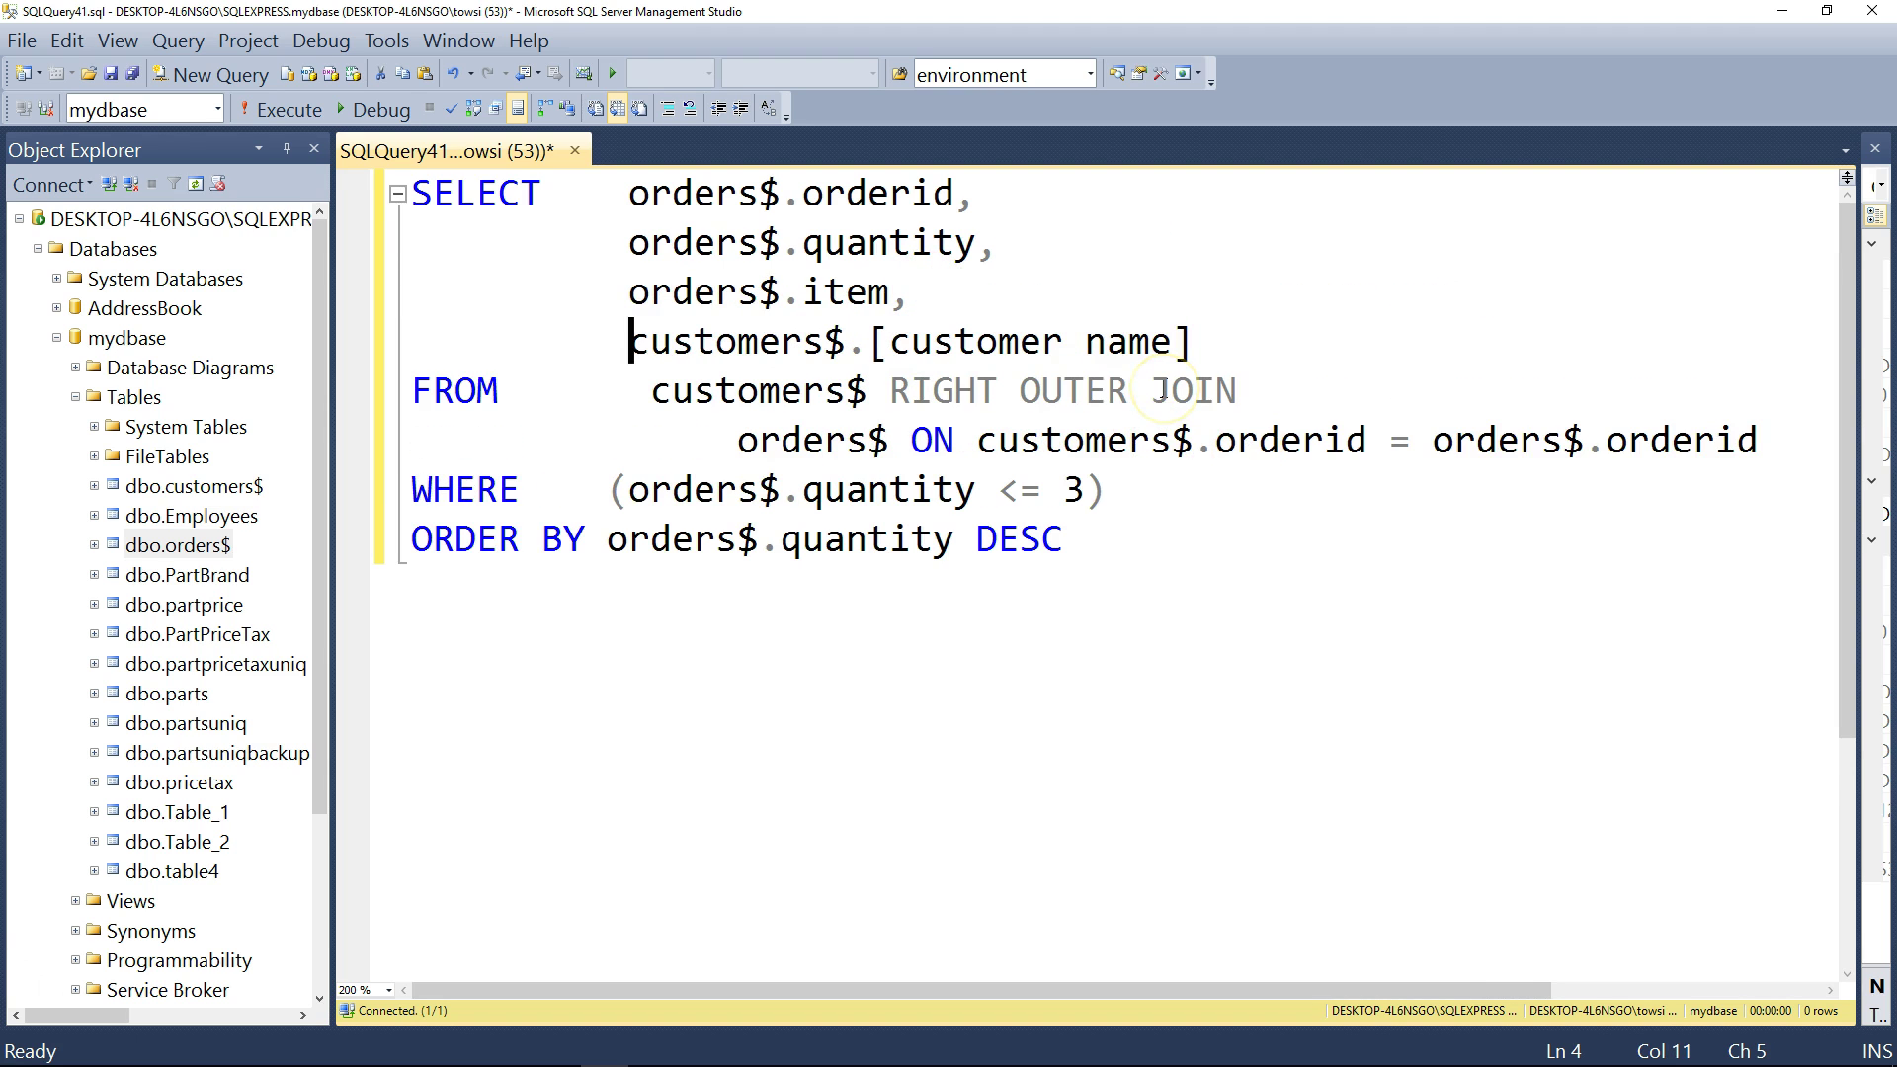
# - Review the WHERE, ORDER BY and ON clauses by highlighting each
pyautogui.click(1260, 354)
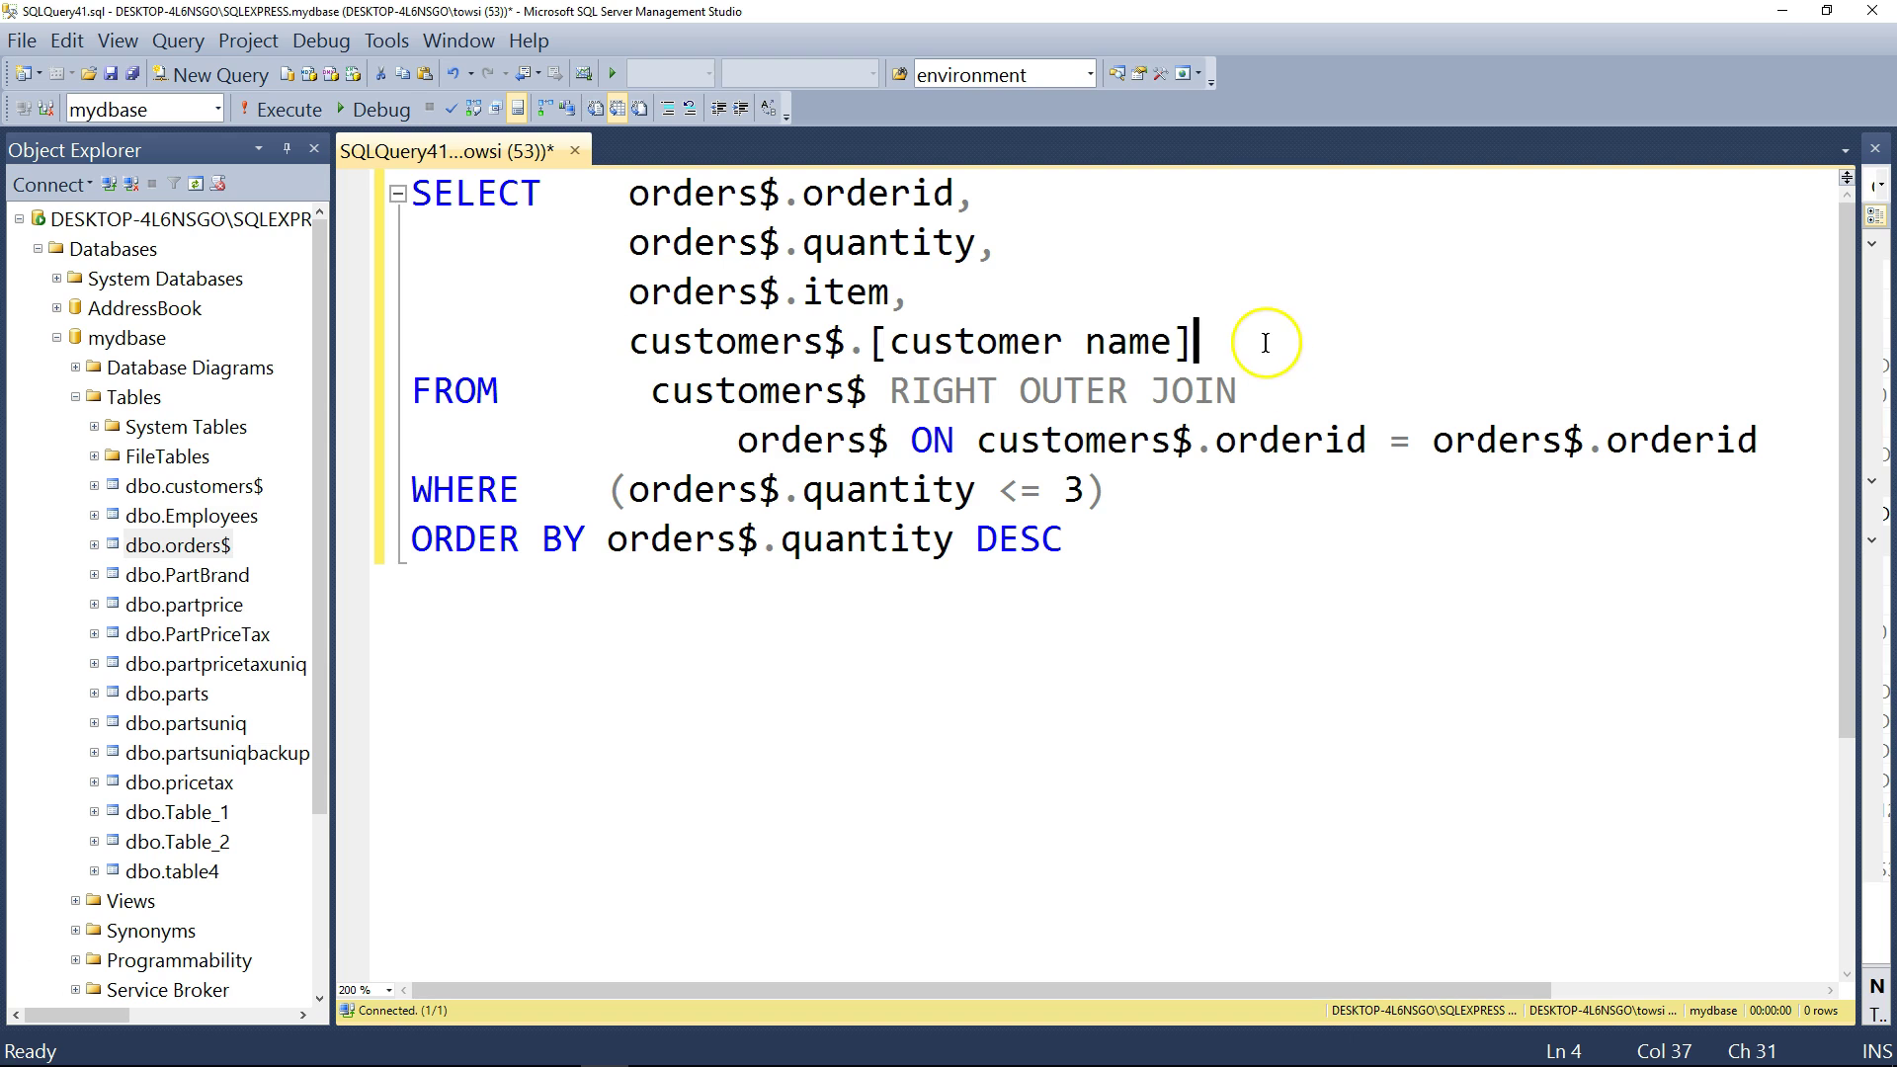
pyautogui.click(1158, 574)
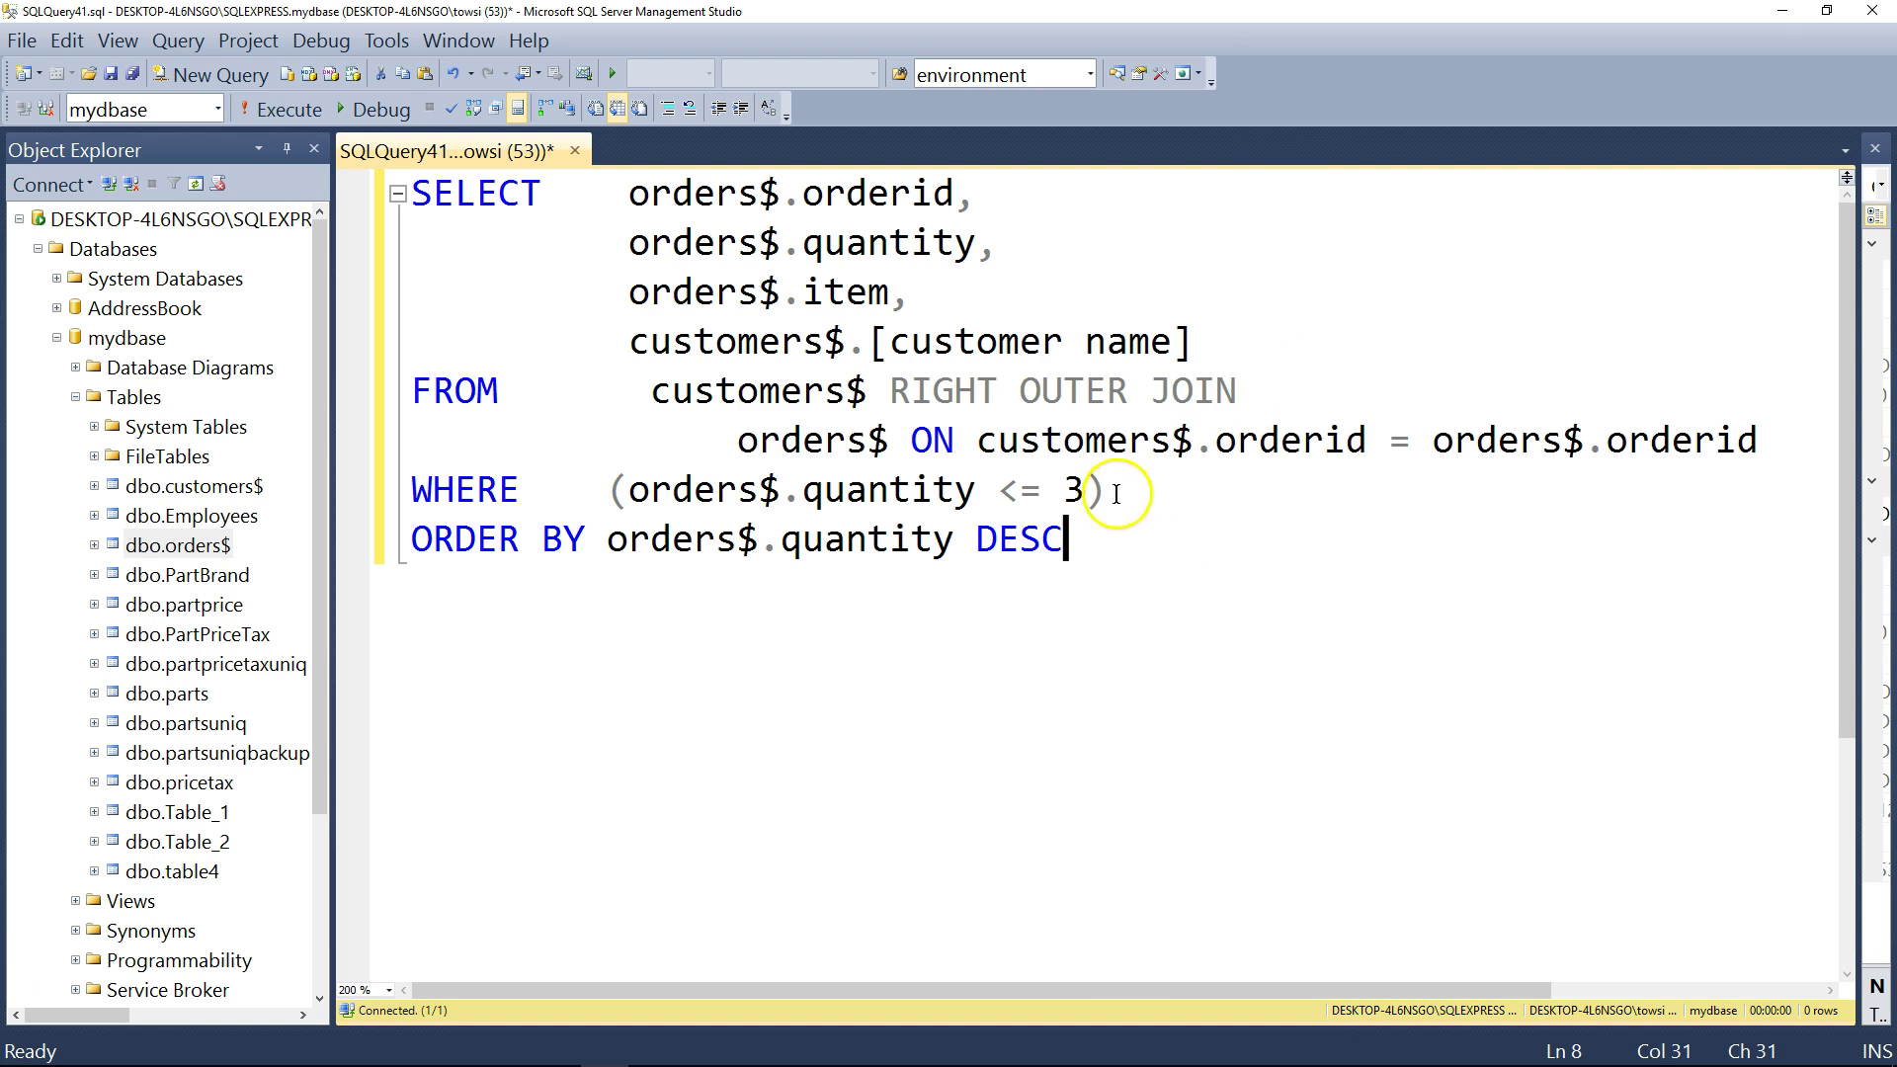
pyautogui.moveTo(1152, 495); pyautogui.dragTo(299, 499)
pyautogui.moveTo(1110, 551); pyautogui.dragTo(319, 544)
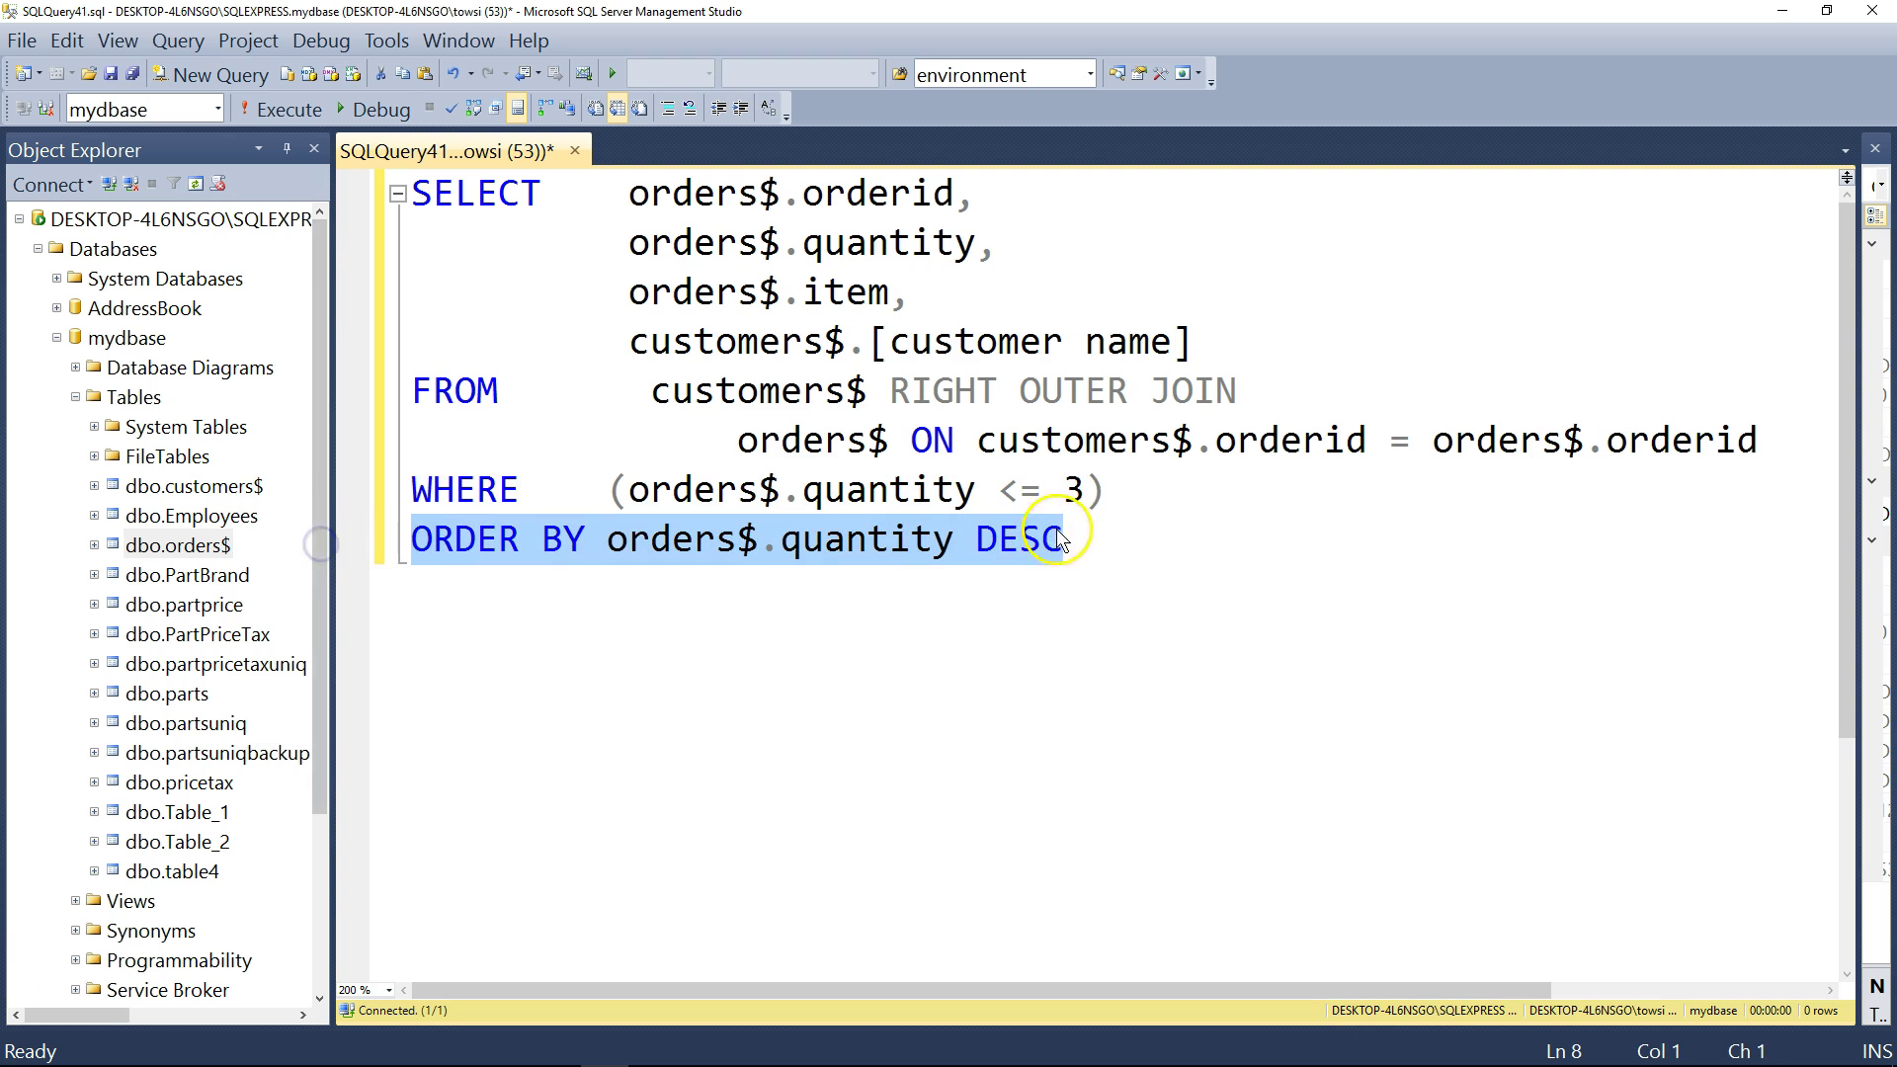
pyautogui.click(1135, 489)
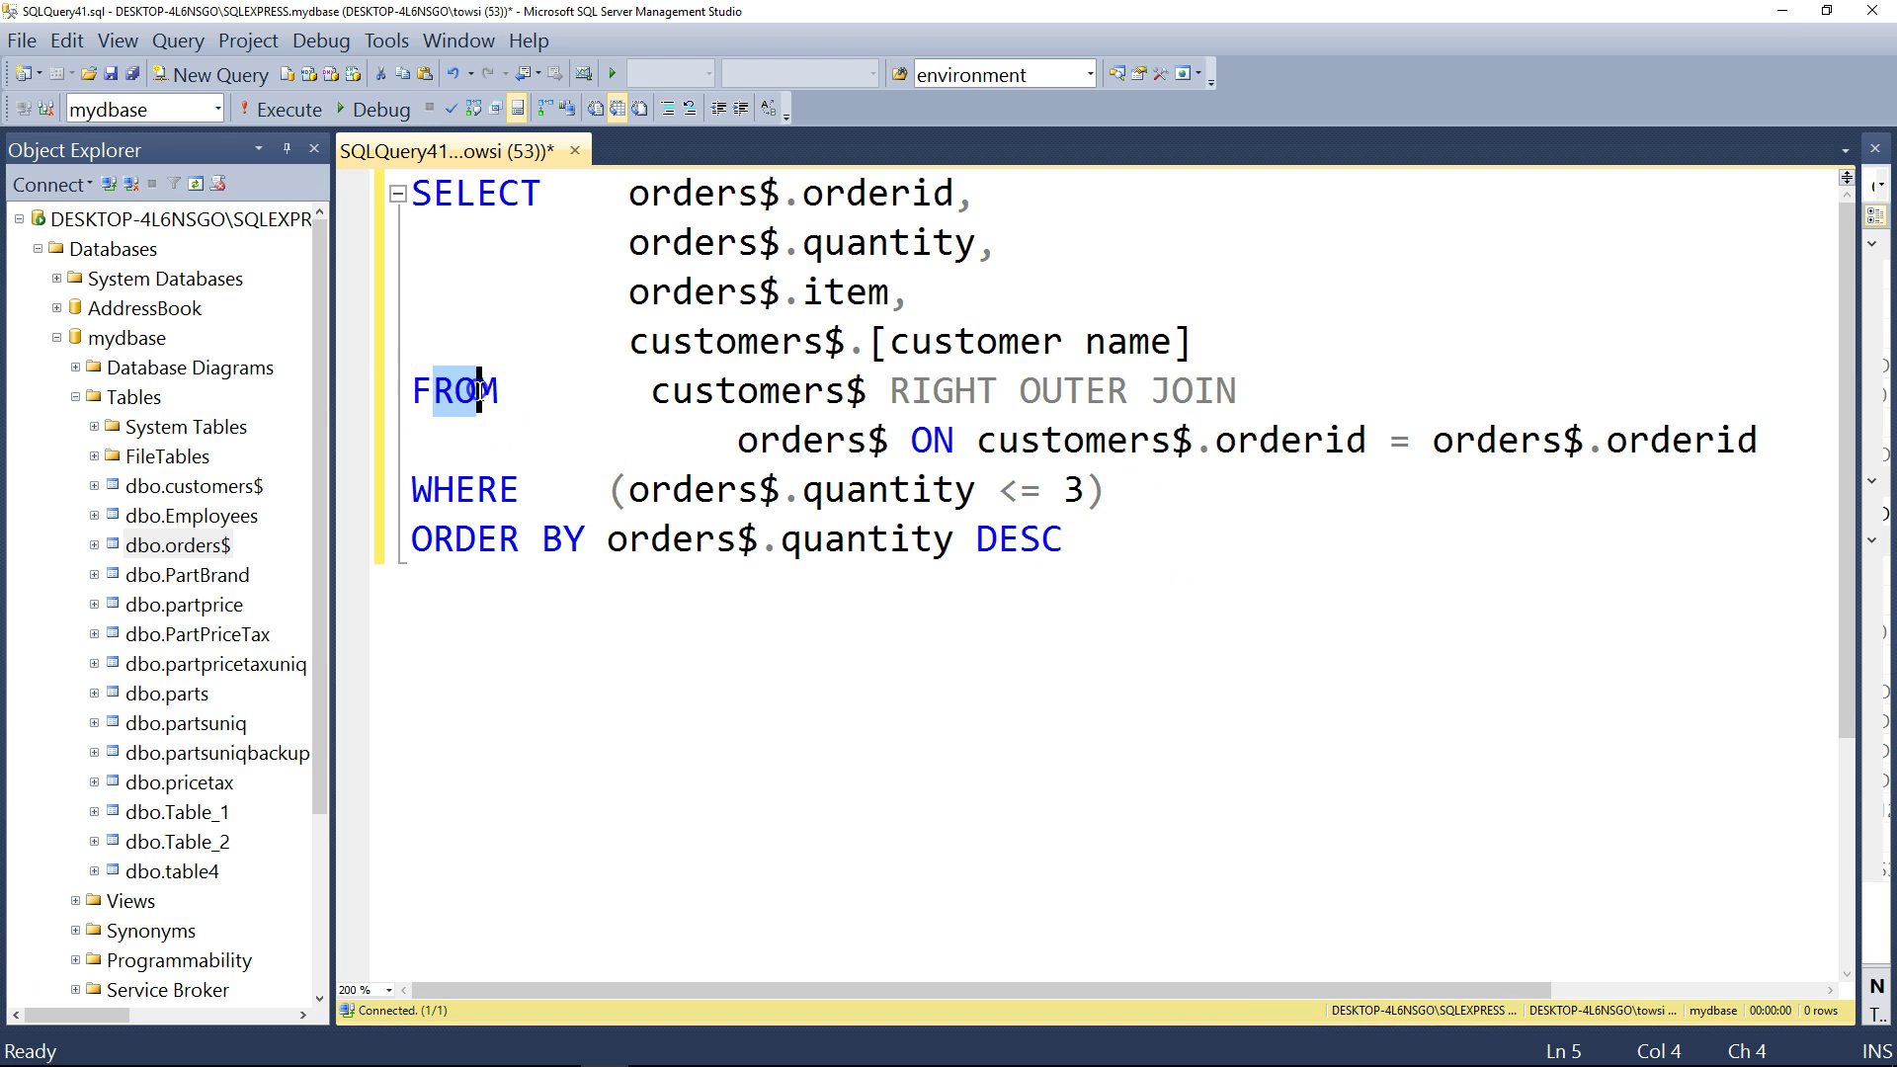
pyautogui.moveTo(889, 442); pyautogui.dragTo(963, 445)
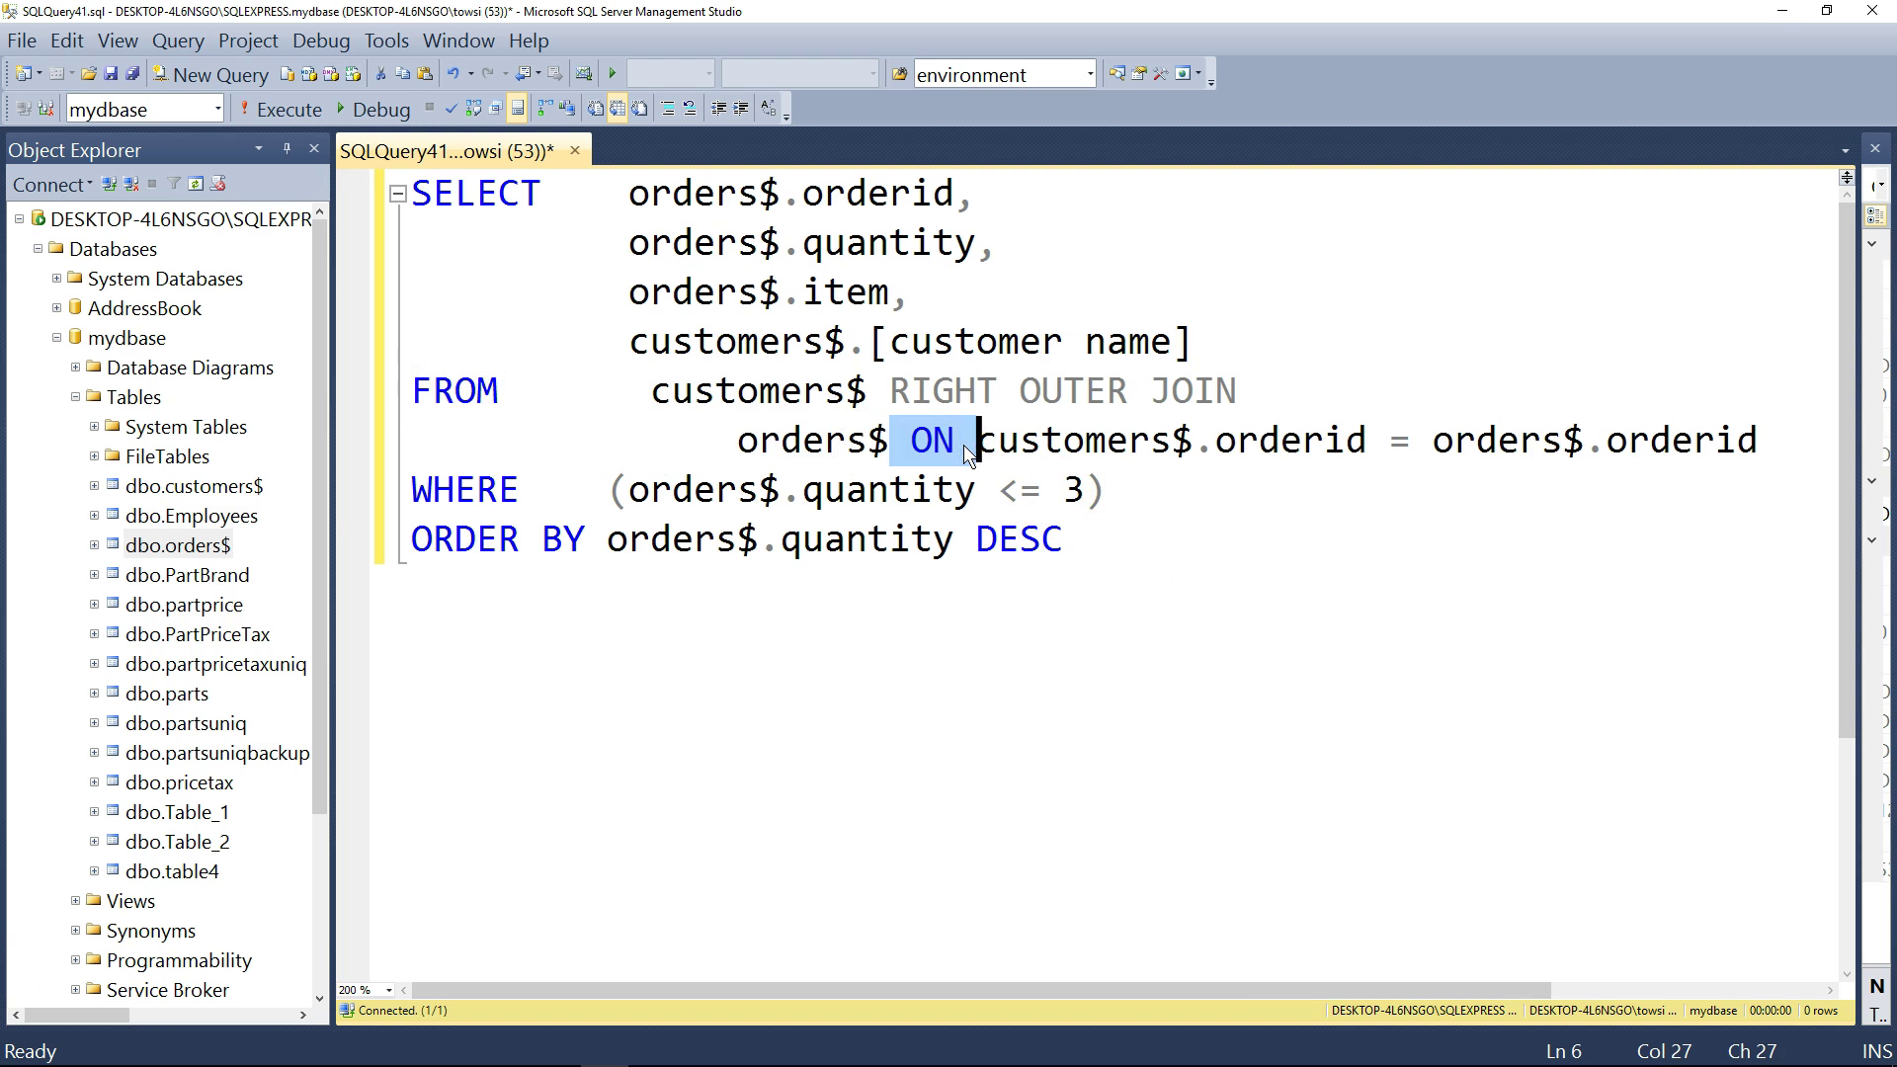
pyautogui.moveTo(1156, 490); pyautogui.dragTo(326, 509)
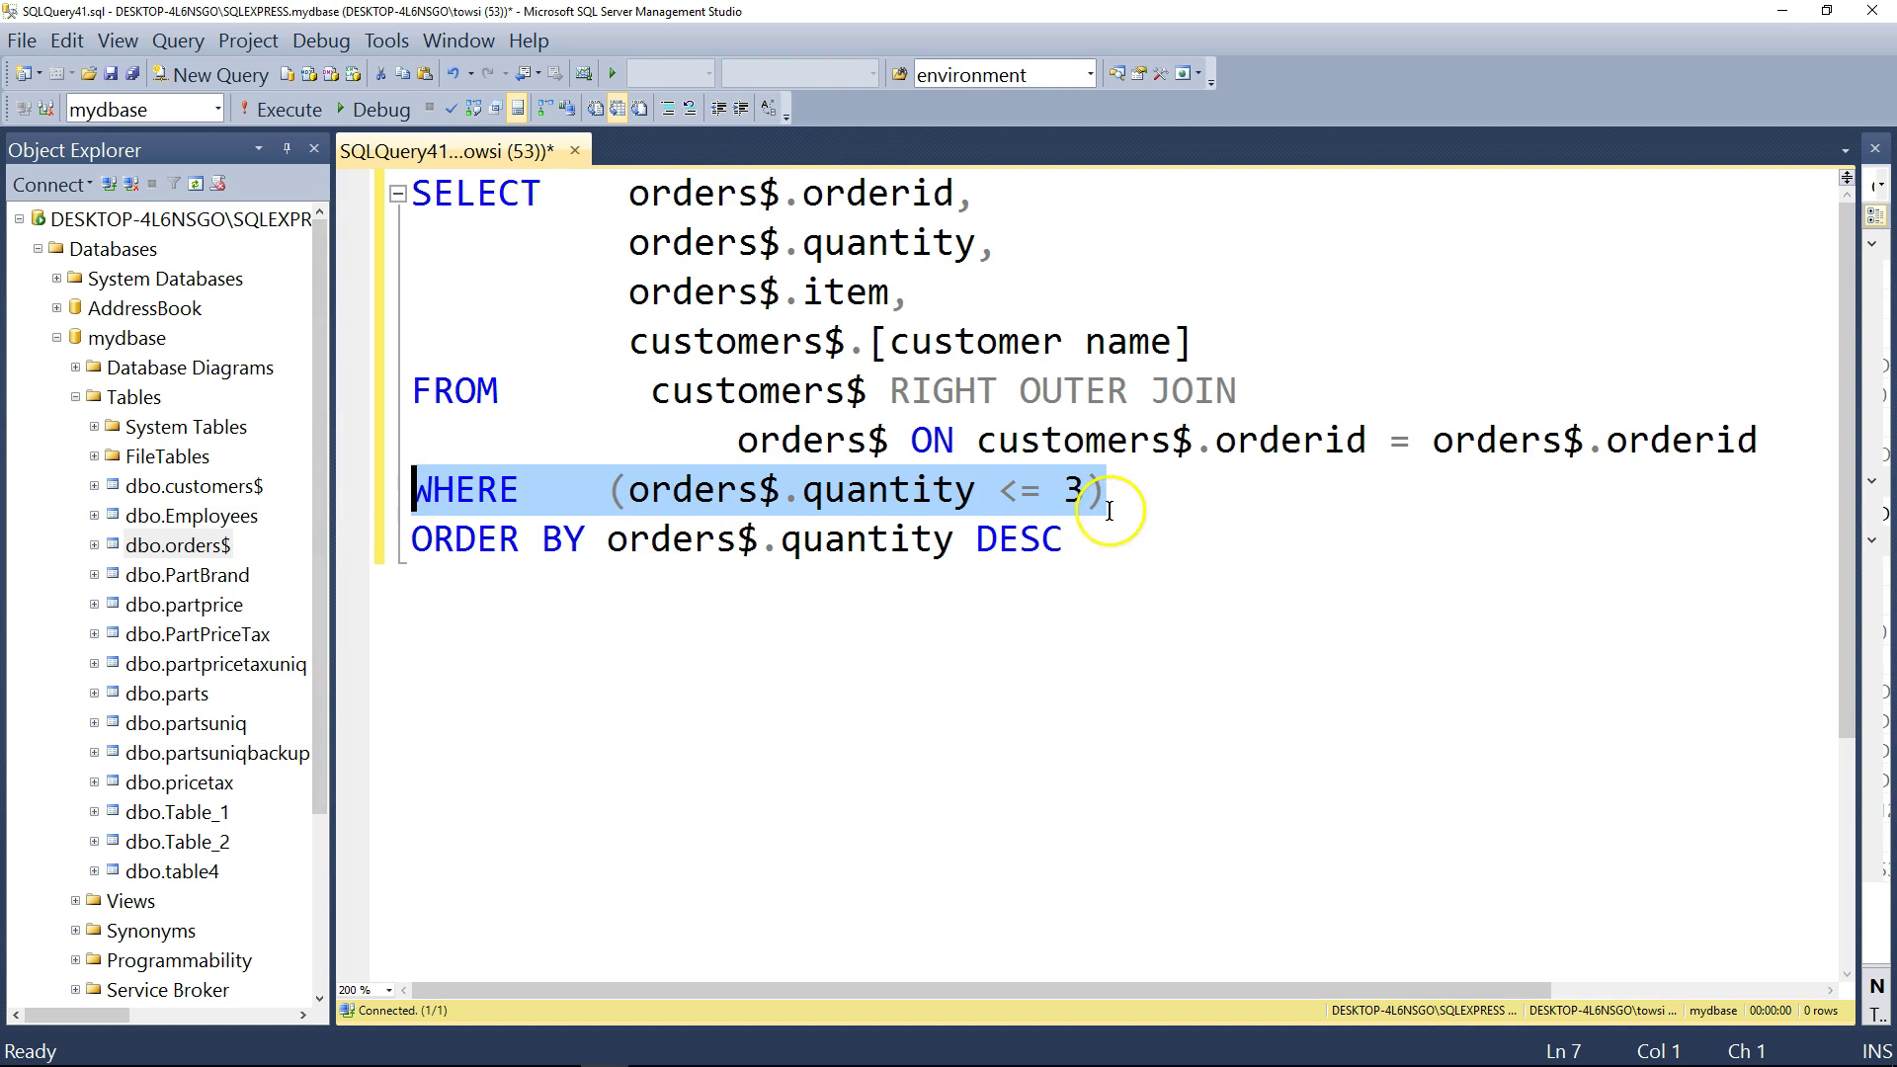
# - Add the comment '--1. from, on, where, select, order by' on a new line below the query
pyautogui.click(1084, 541)
pyautogui.press('Return')
pyautogui.write('-')
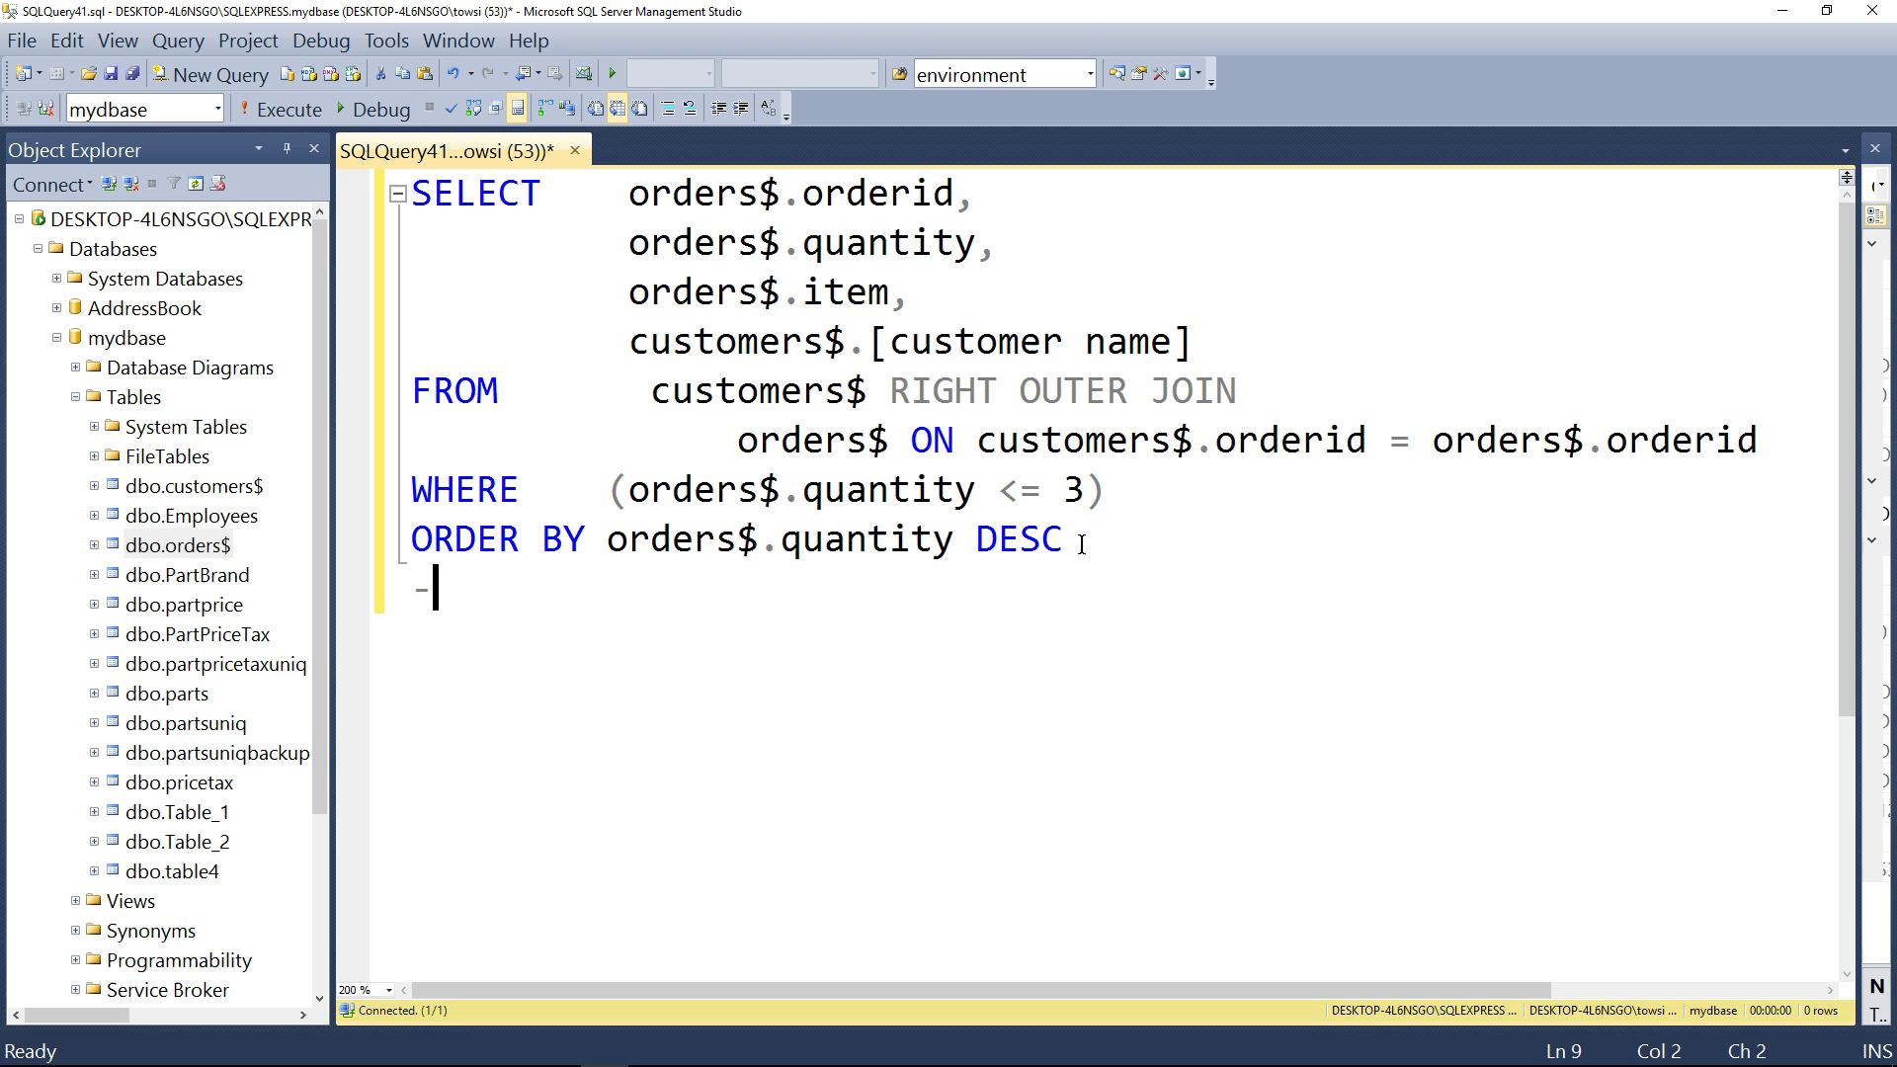
pyautogui.write('-1. from, on,')
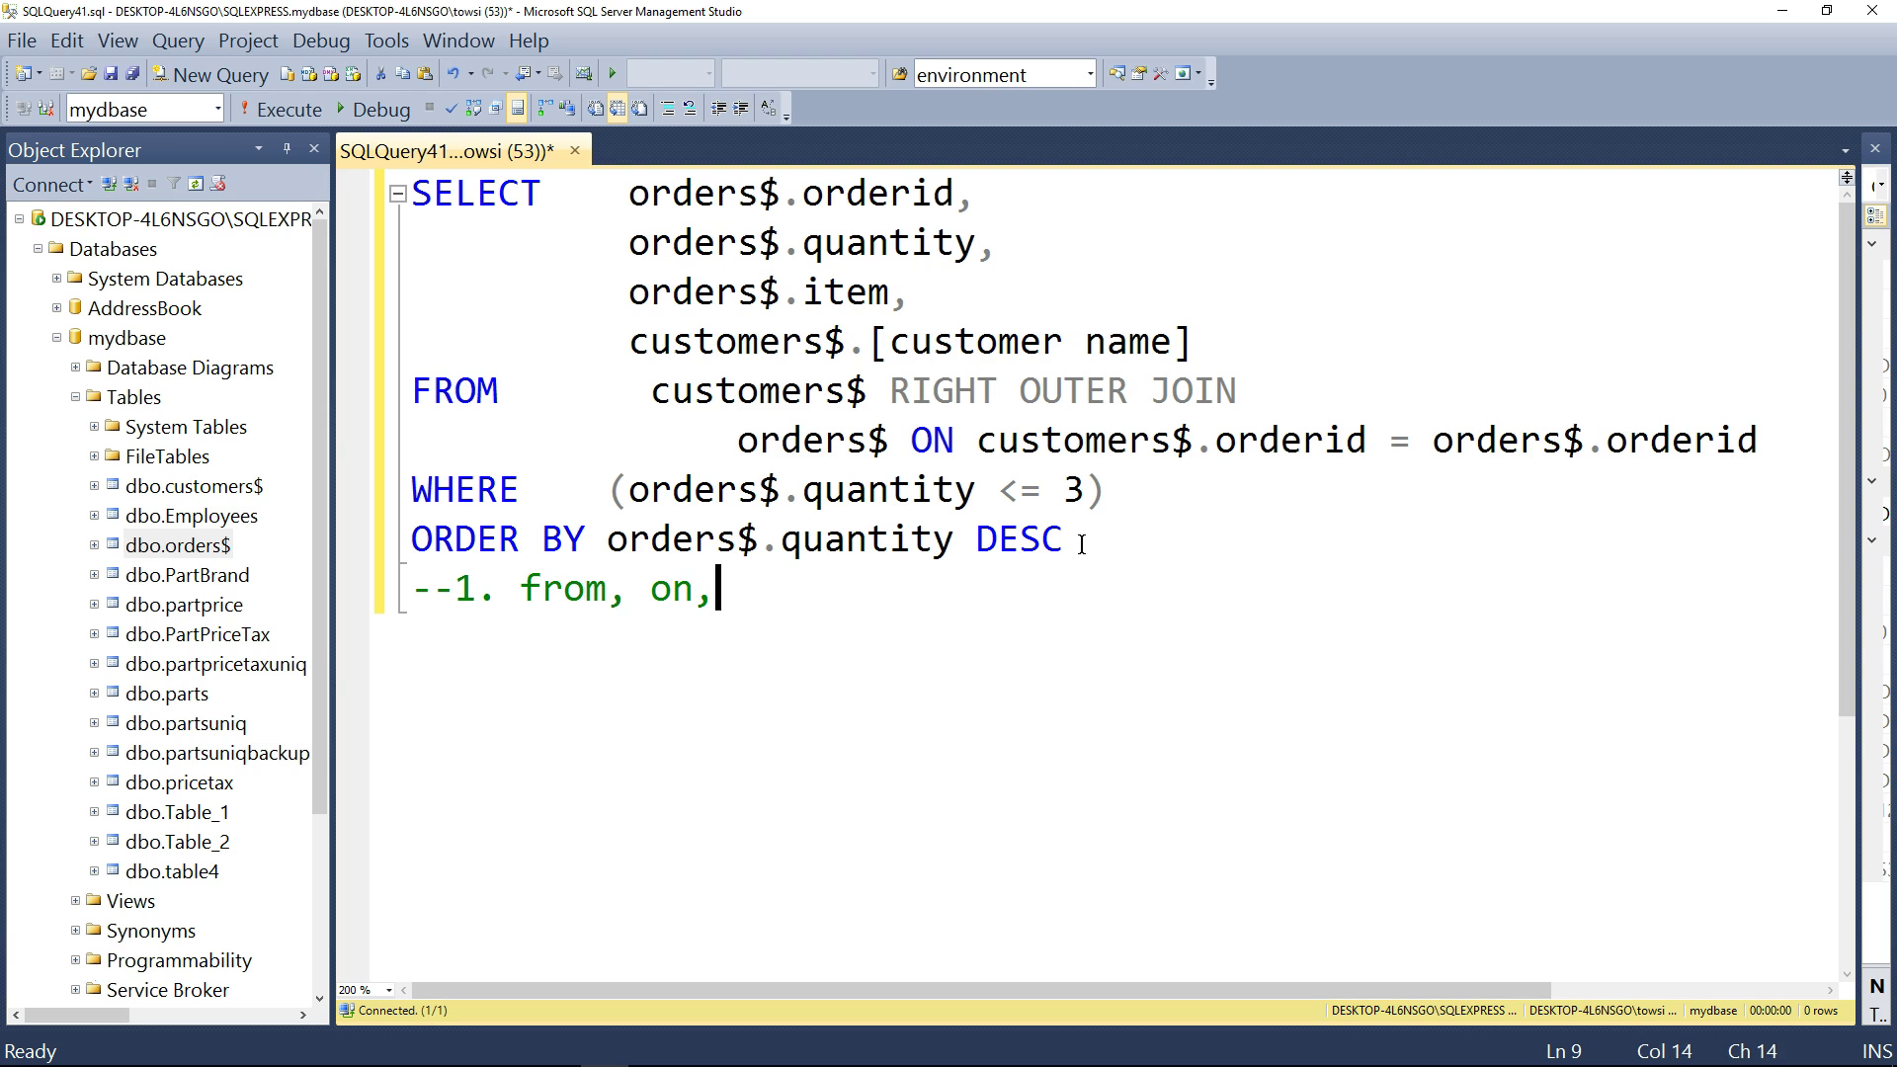
pyautogui.write(' where, select, order by')
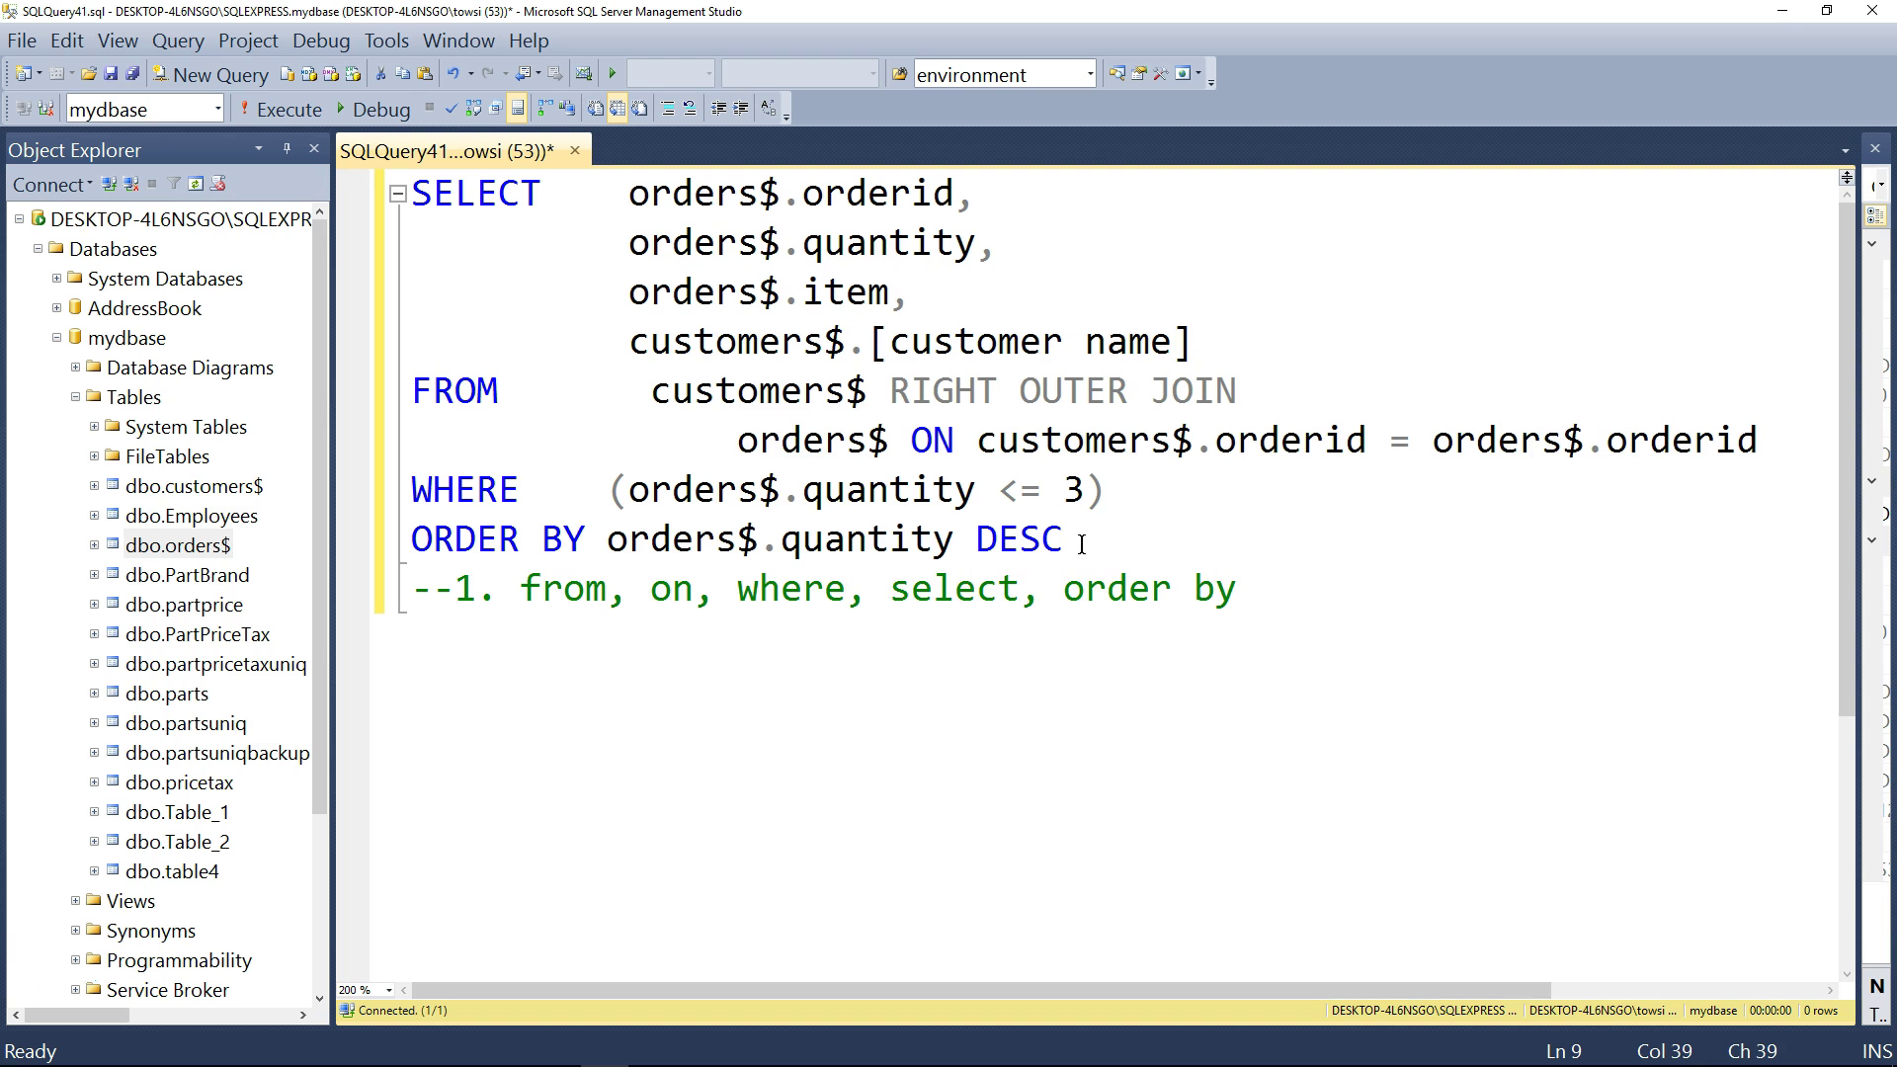
# - Execute the whole join query and inspect the belt and blouse rows with quantities 3 and 2
pyautogui.moveTo(1064, 541); pyautogui.dragTo(398, 194)
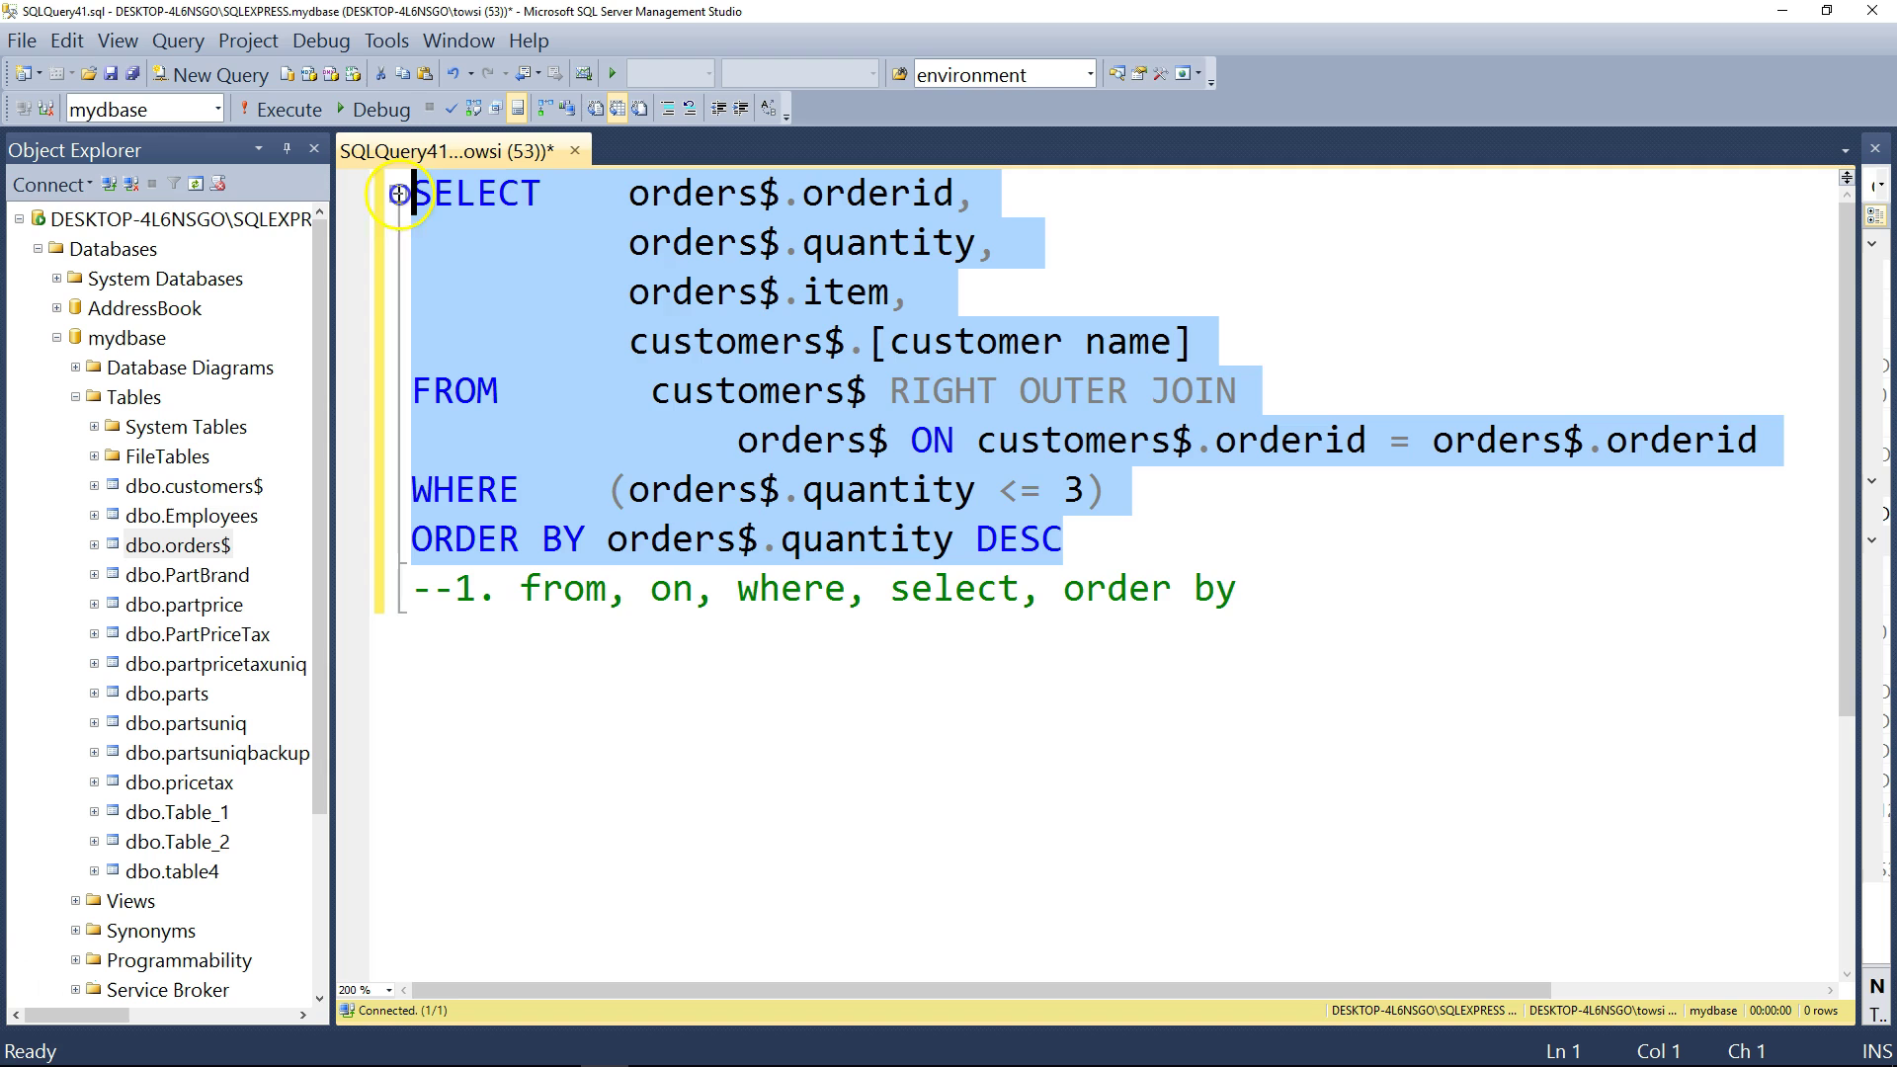
pyautogui.click(293, 116)
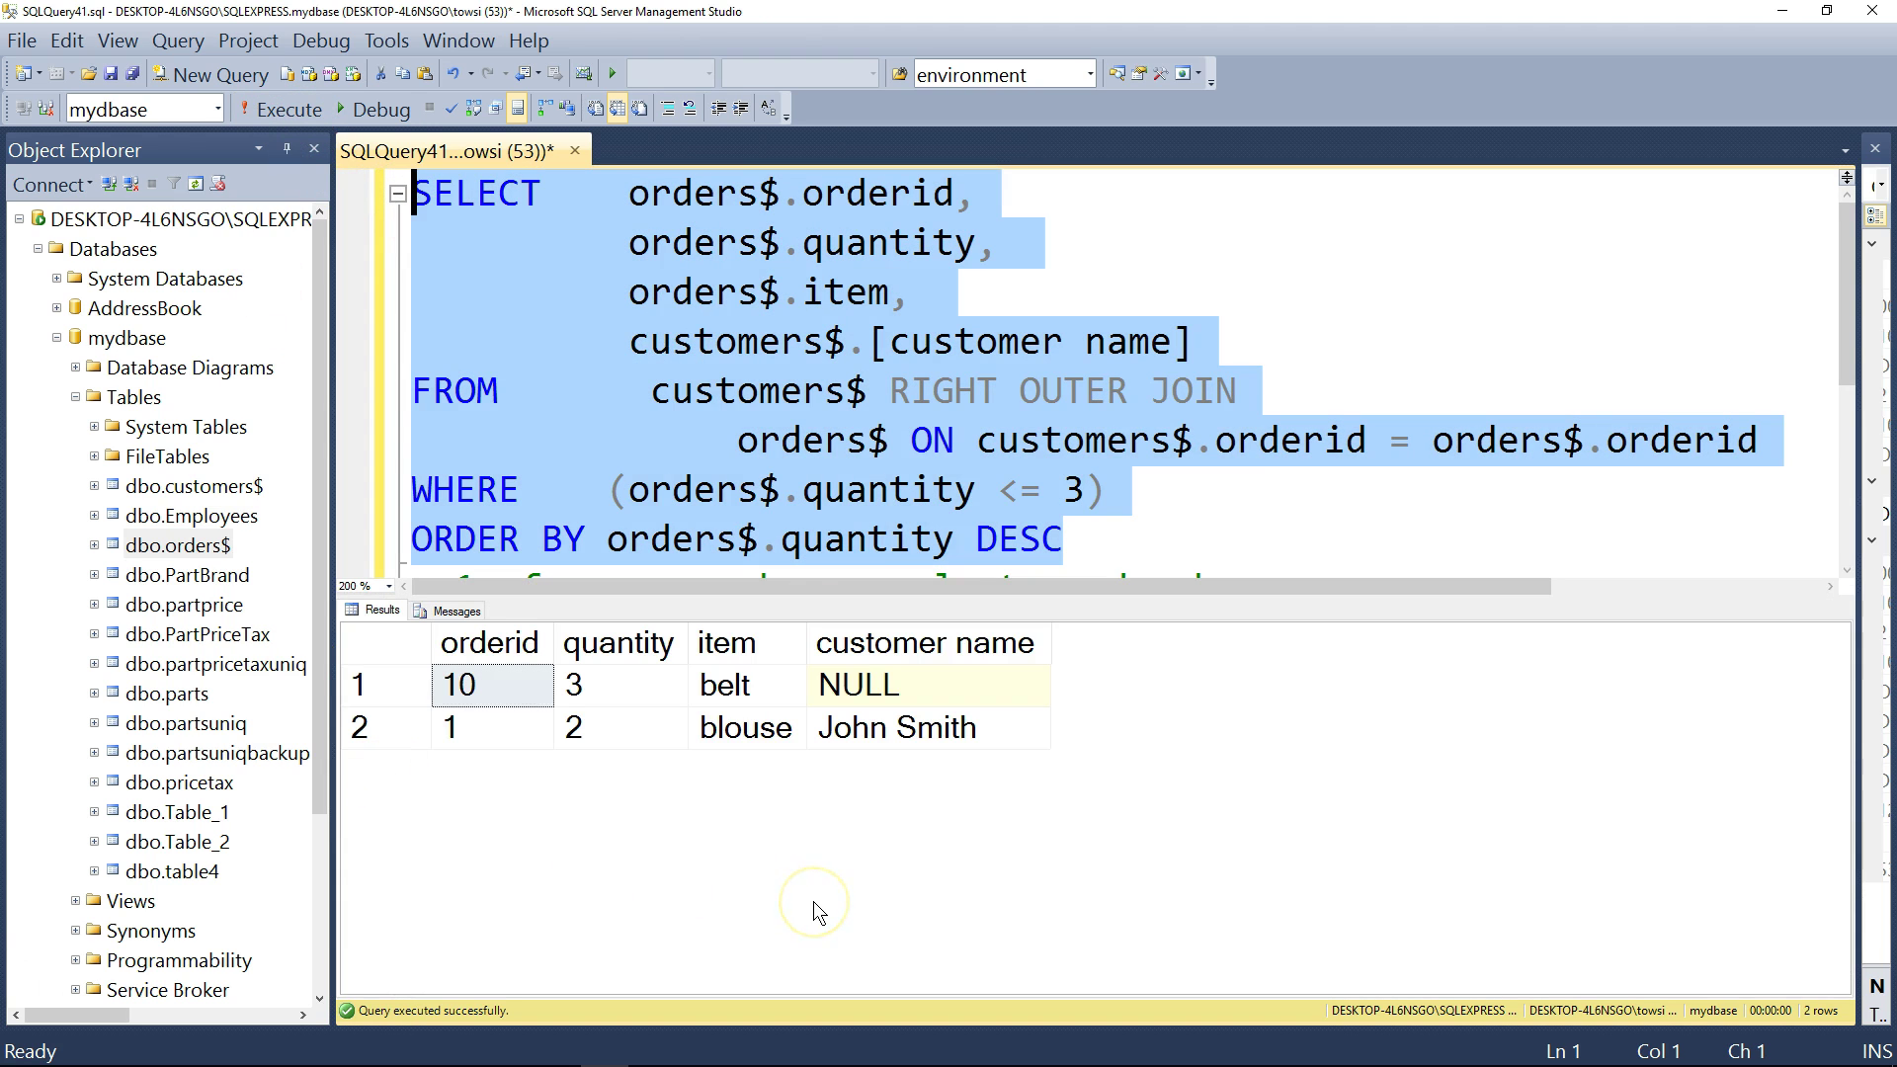
pyautogui.moveTo(683, 596); pyautogui.dragTo(682, 638)
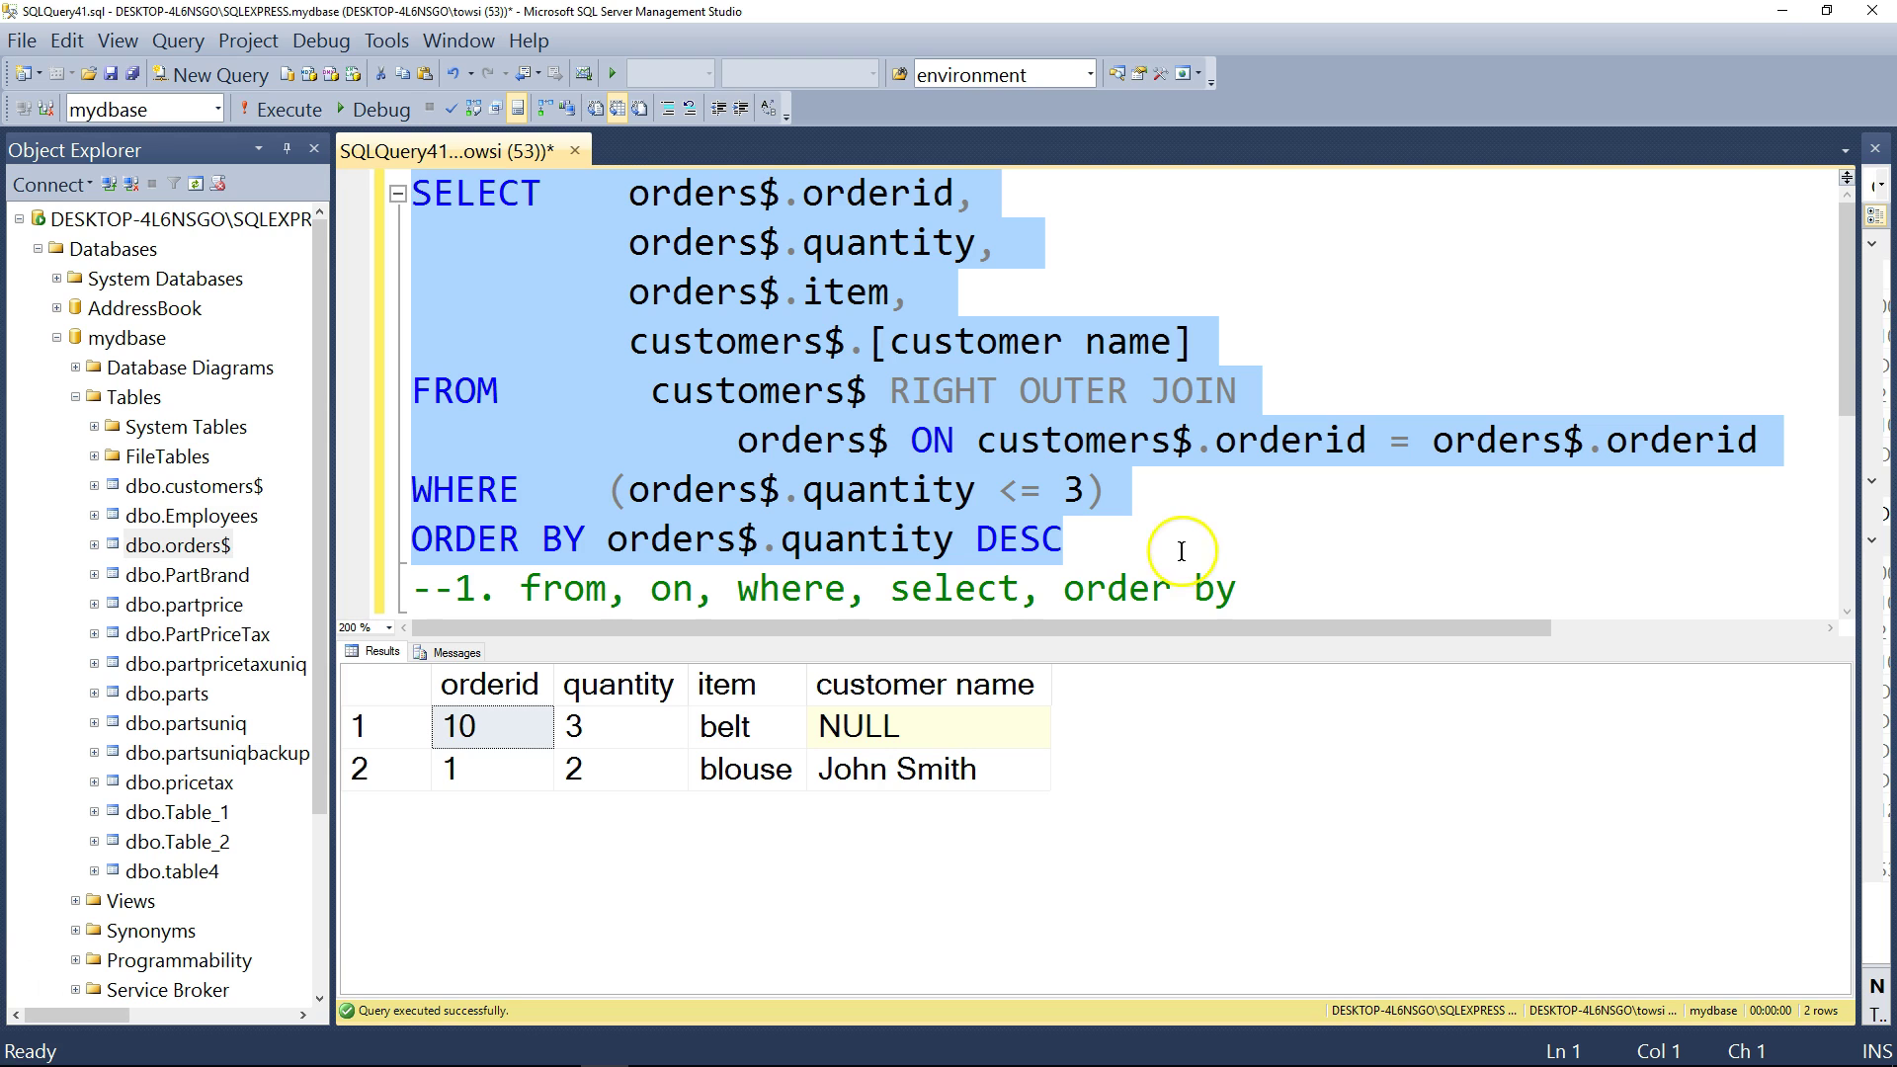
pyautogui.click(636, 726)
pyautogui.click(638, 767)
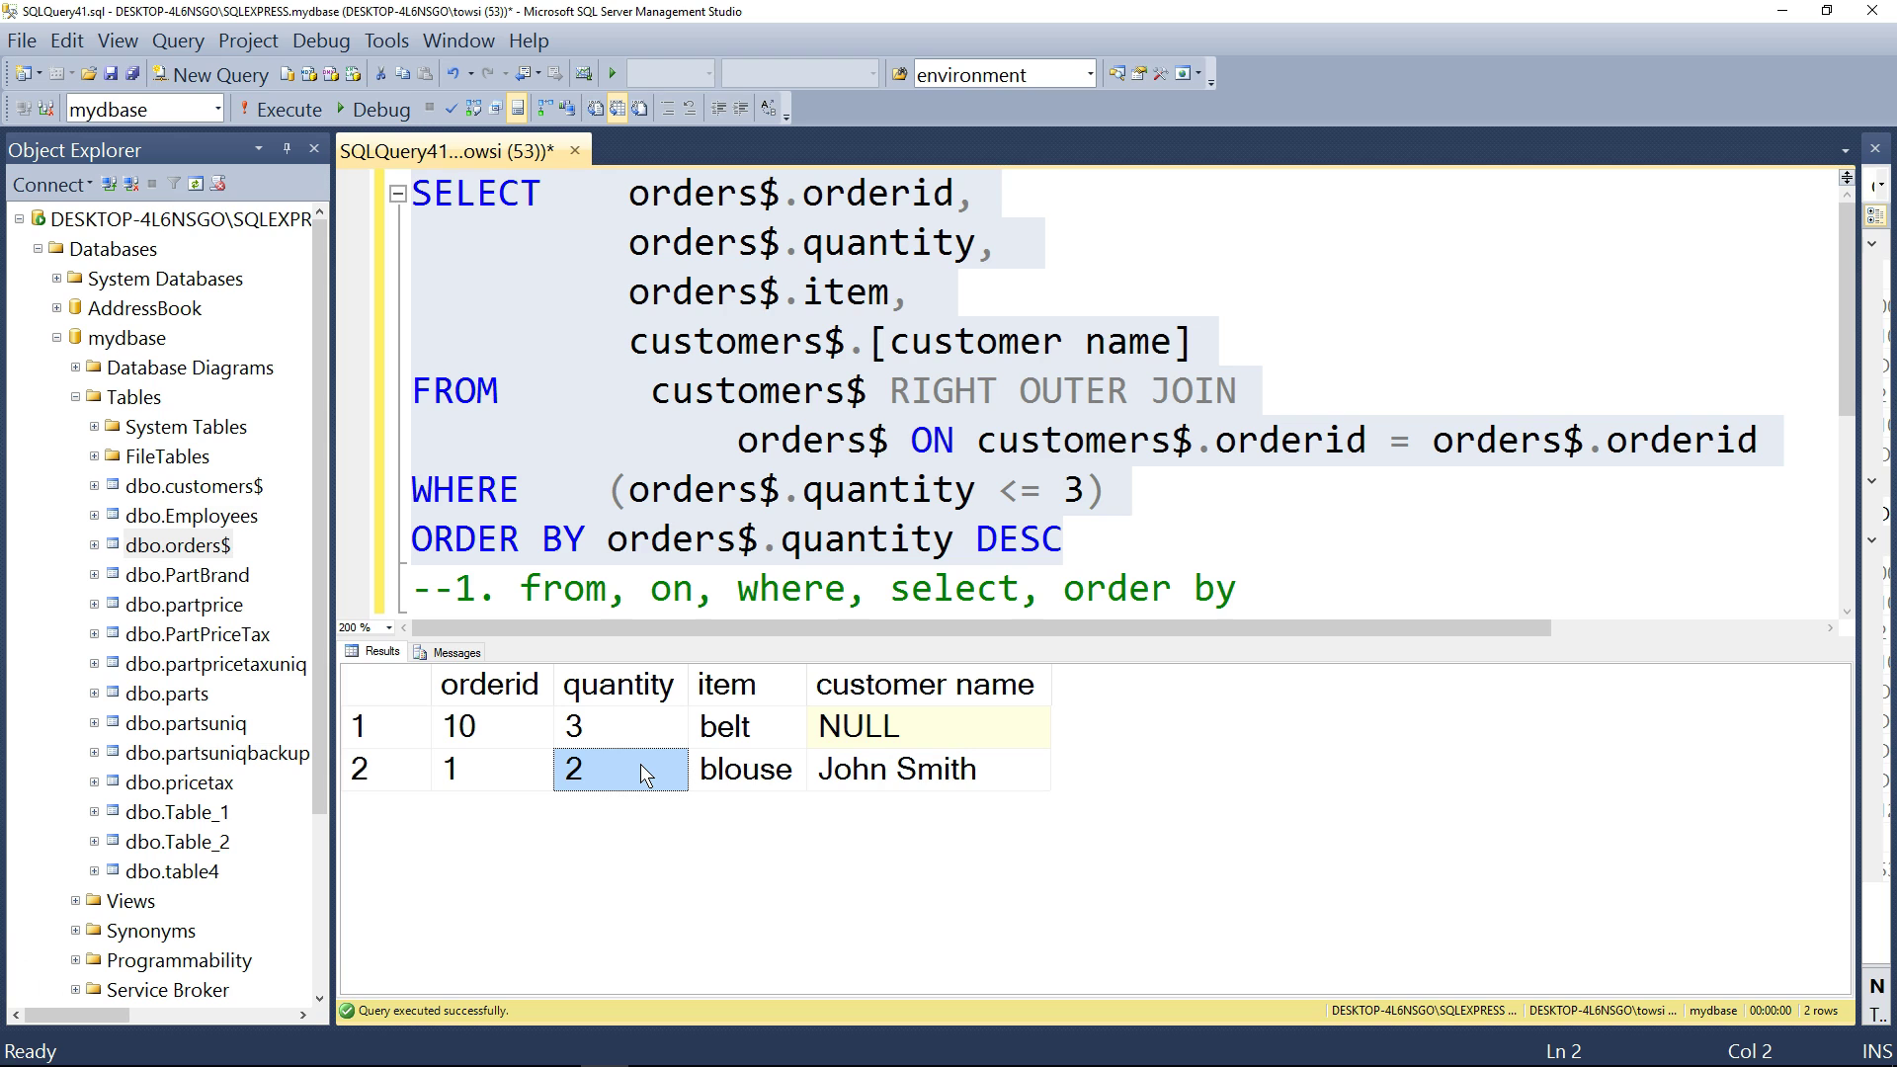
pyautogui.click(1102, 538)
# - Prefix the WHERE line with -- and rerun the query, returning six orders rows
pyautogui.moveTo(1124, 506); pyautogui.dragTo(326, 506)
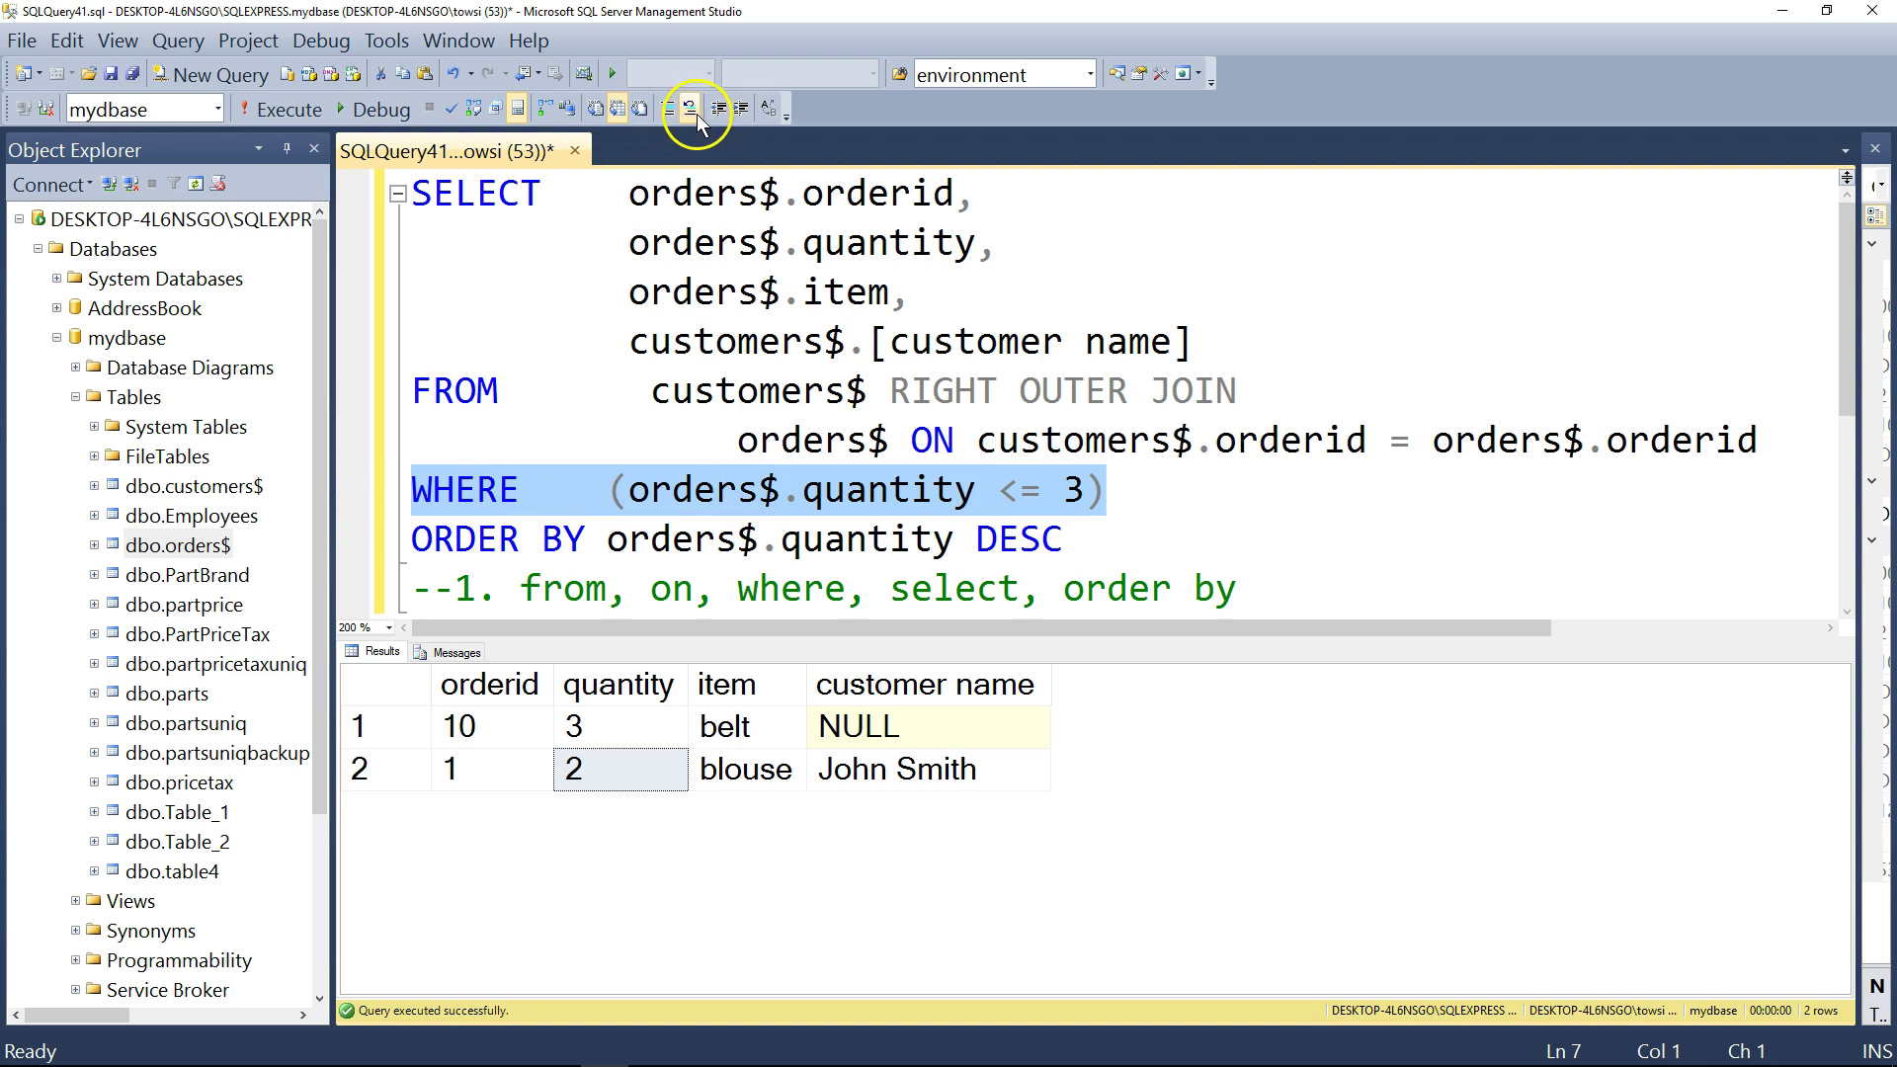
pyautogui.click(415, 500)
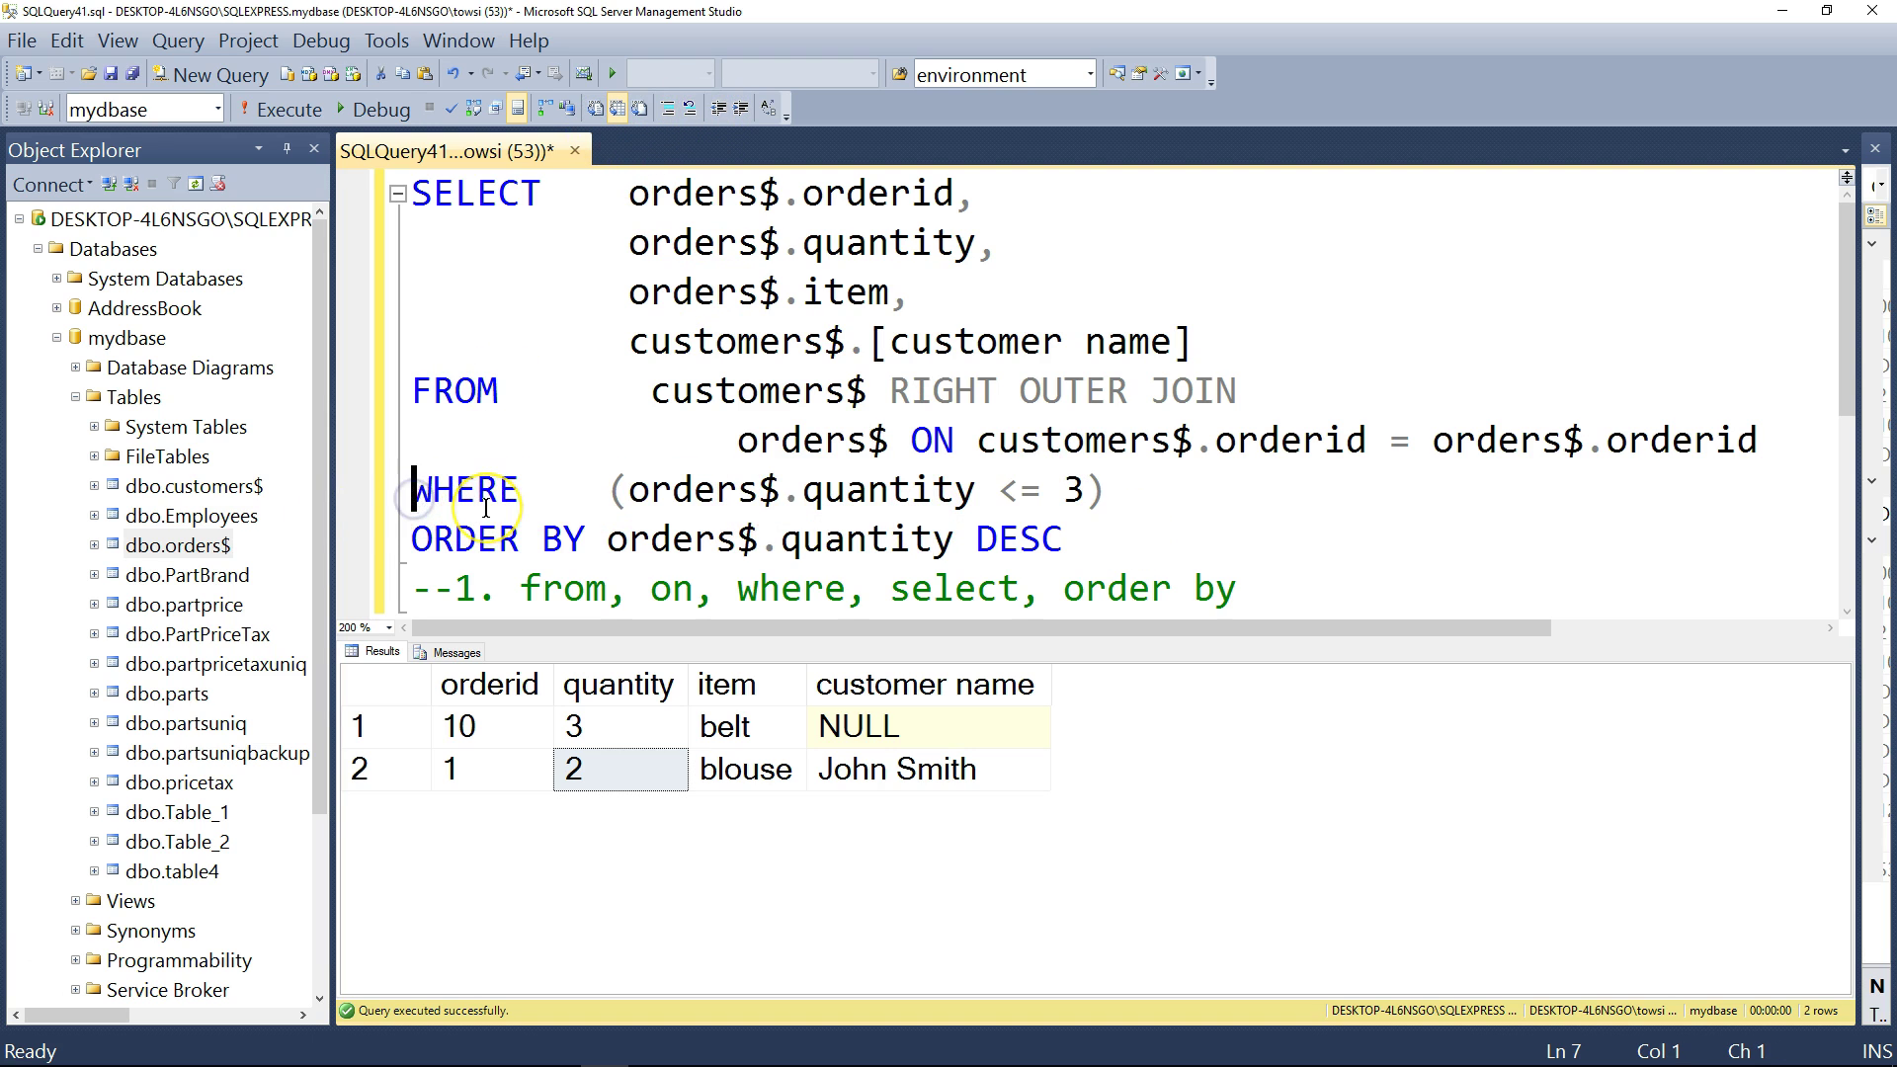
pyautogui.write('--')
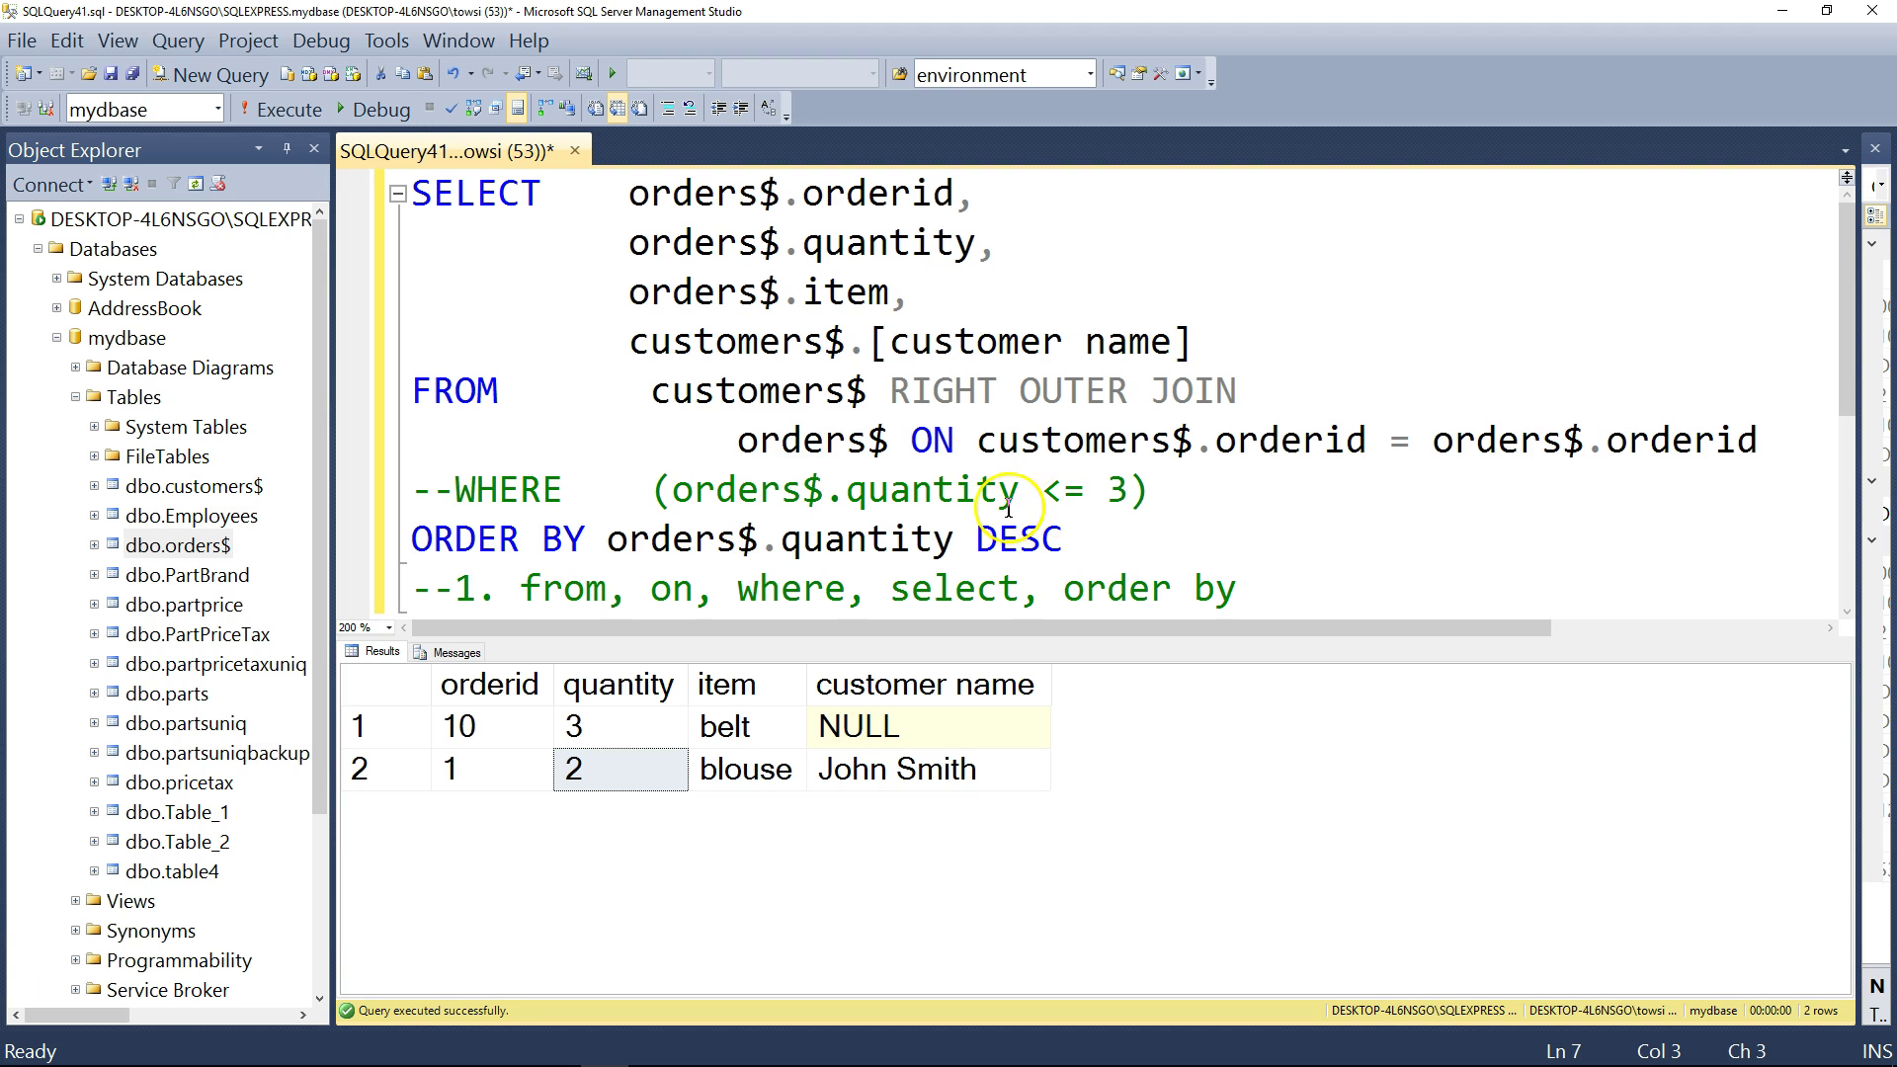
pyautogui.moveTo(1062, 540); pyautogui.dragTo(346, 191)
pyautogui.click(275, 117)
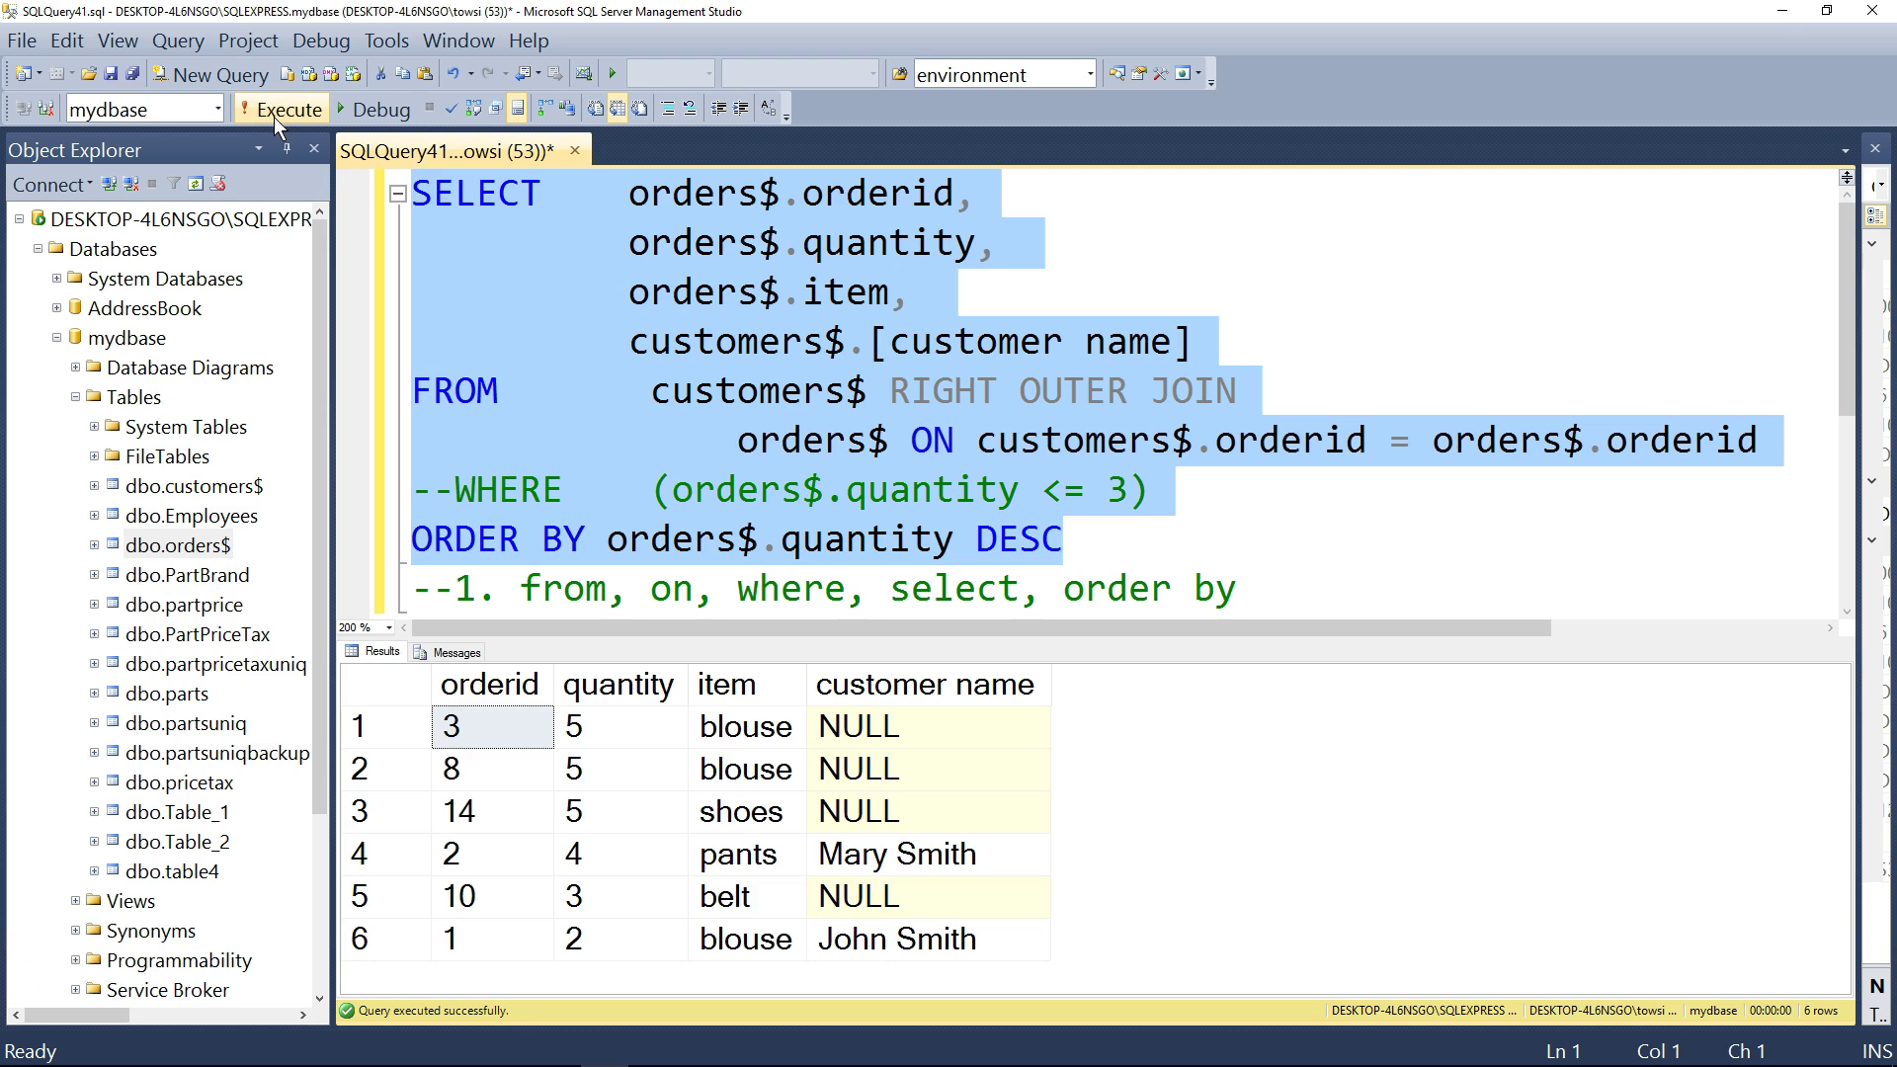
pyautogui.click(1034, 486)
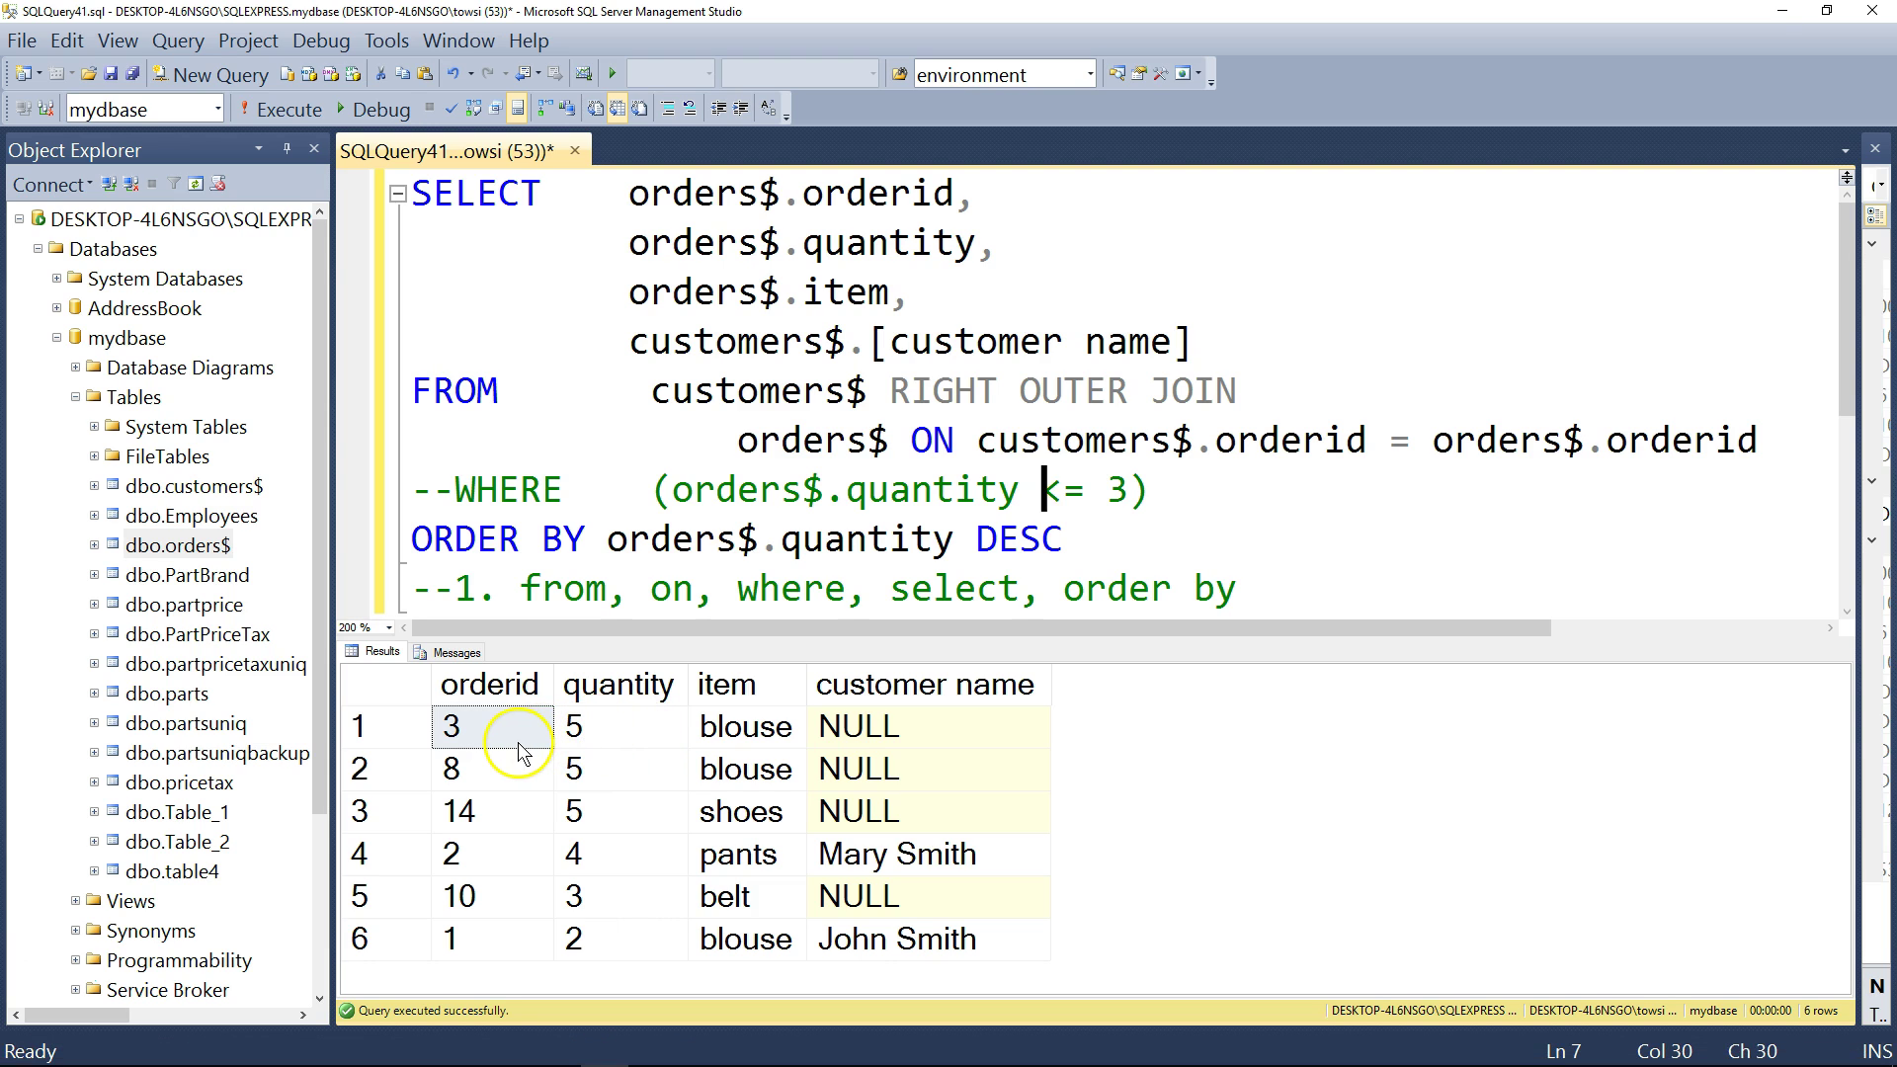
# - Highlight the SELECT column list and the orders$.orderid / customers$.orderid join condition
pyautogui.click(629, 194)
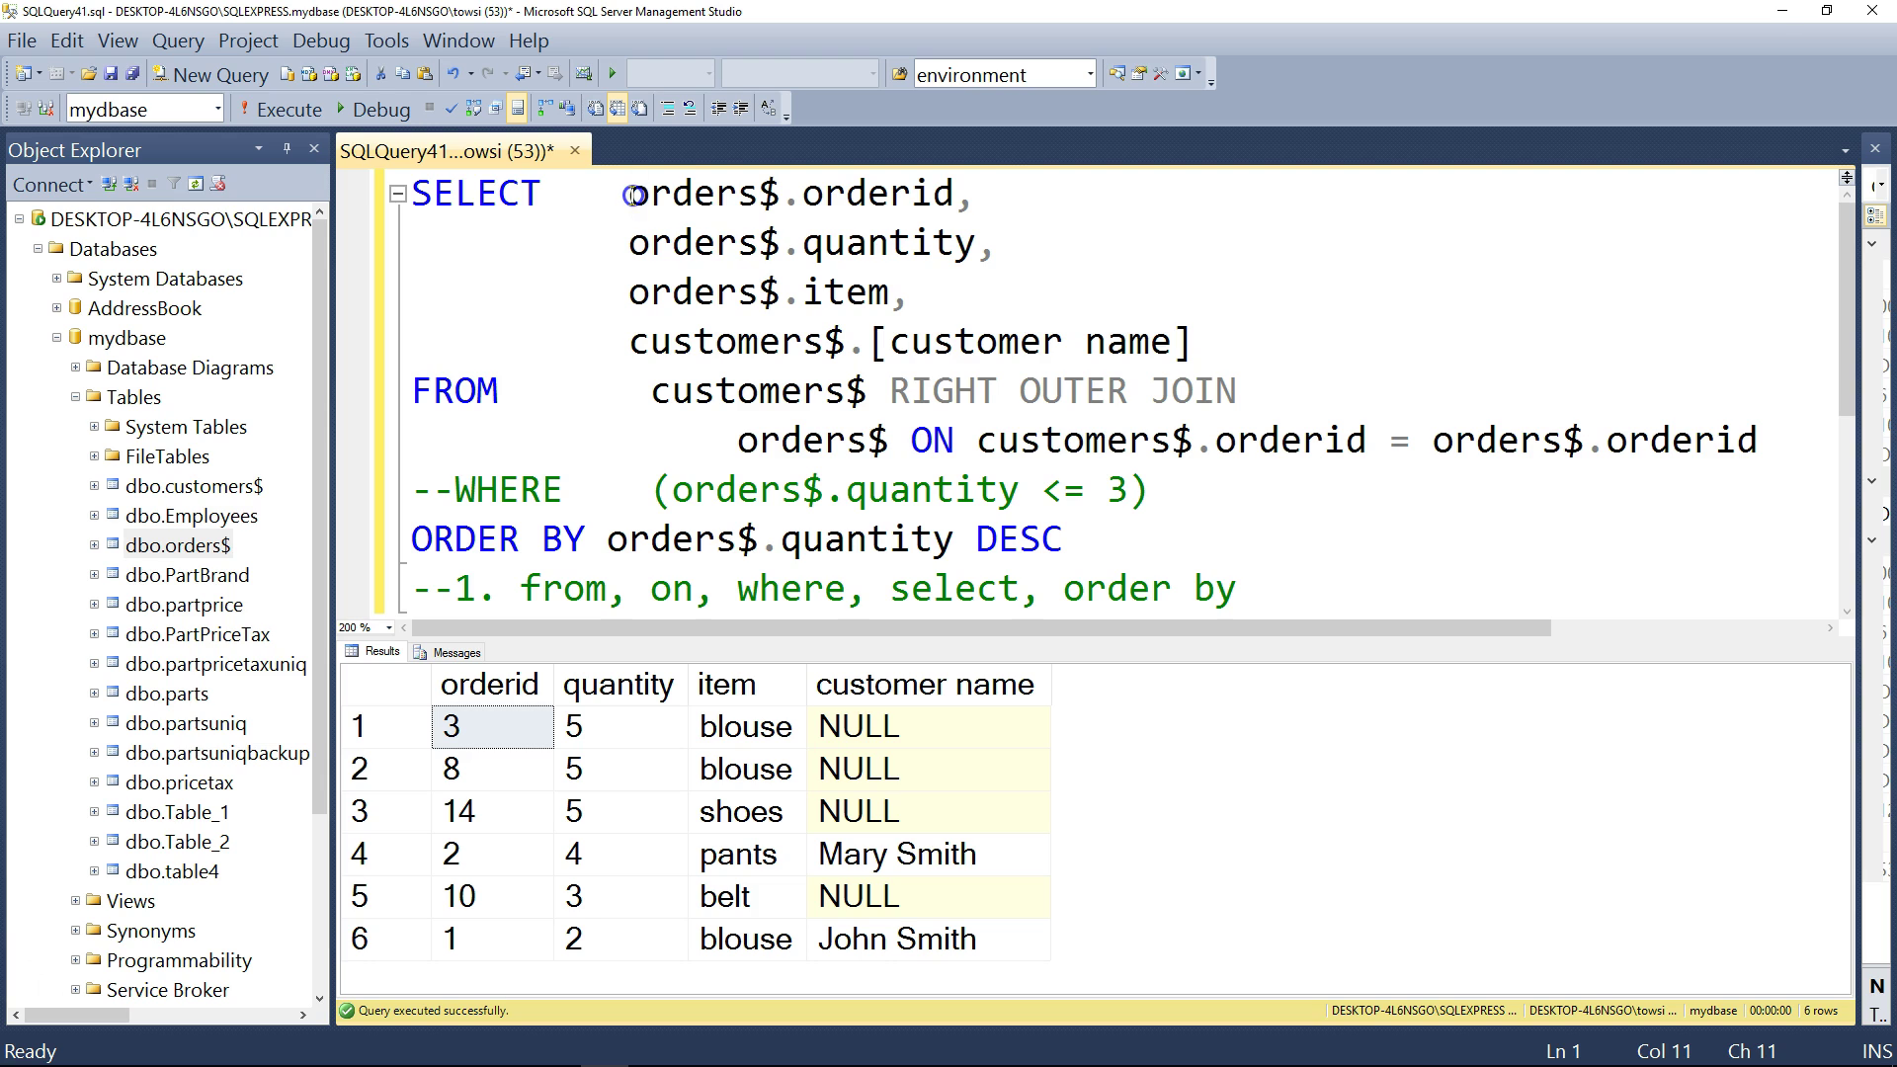
pyautogui.moveTo(633, 193); pyautogui.dragTo(981, 299)
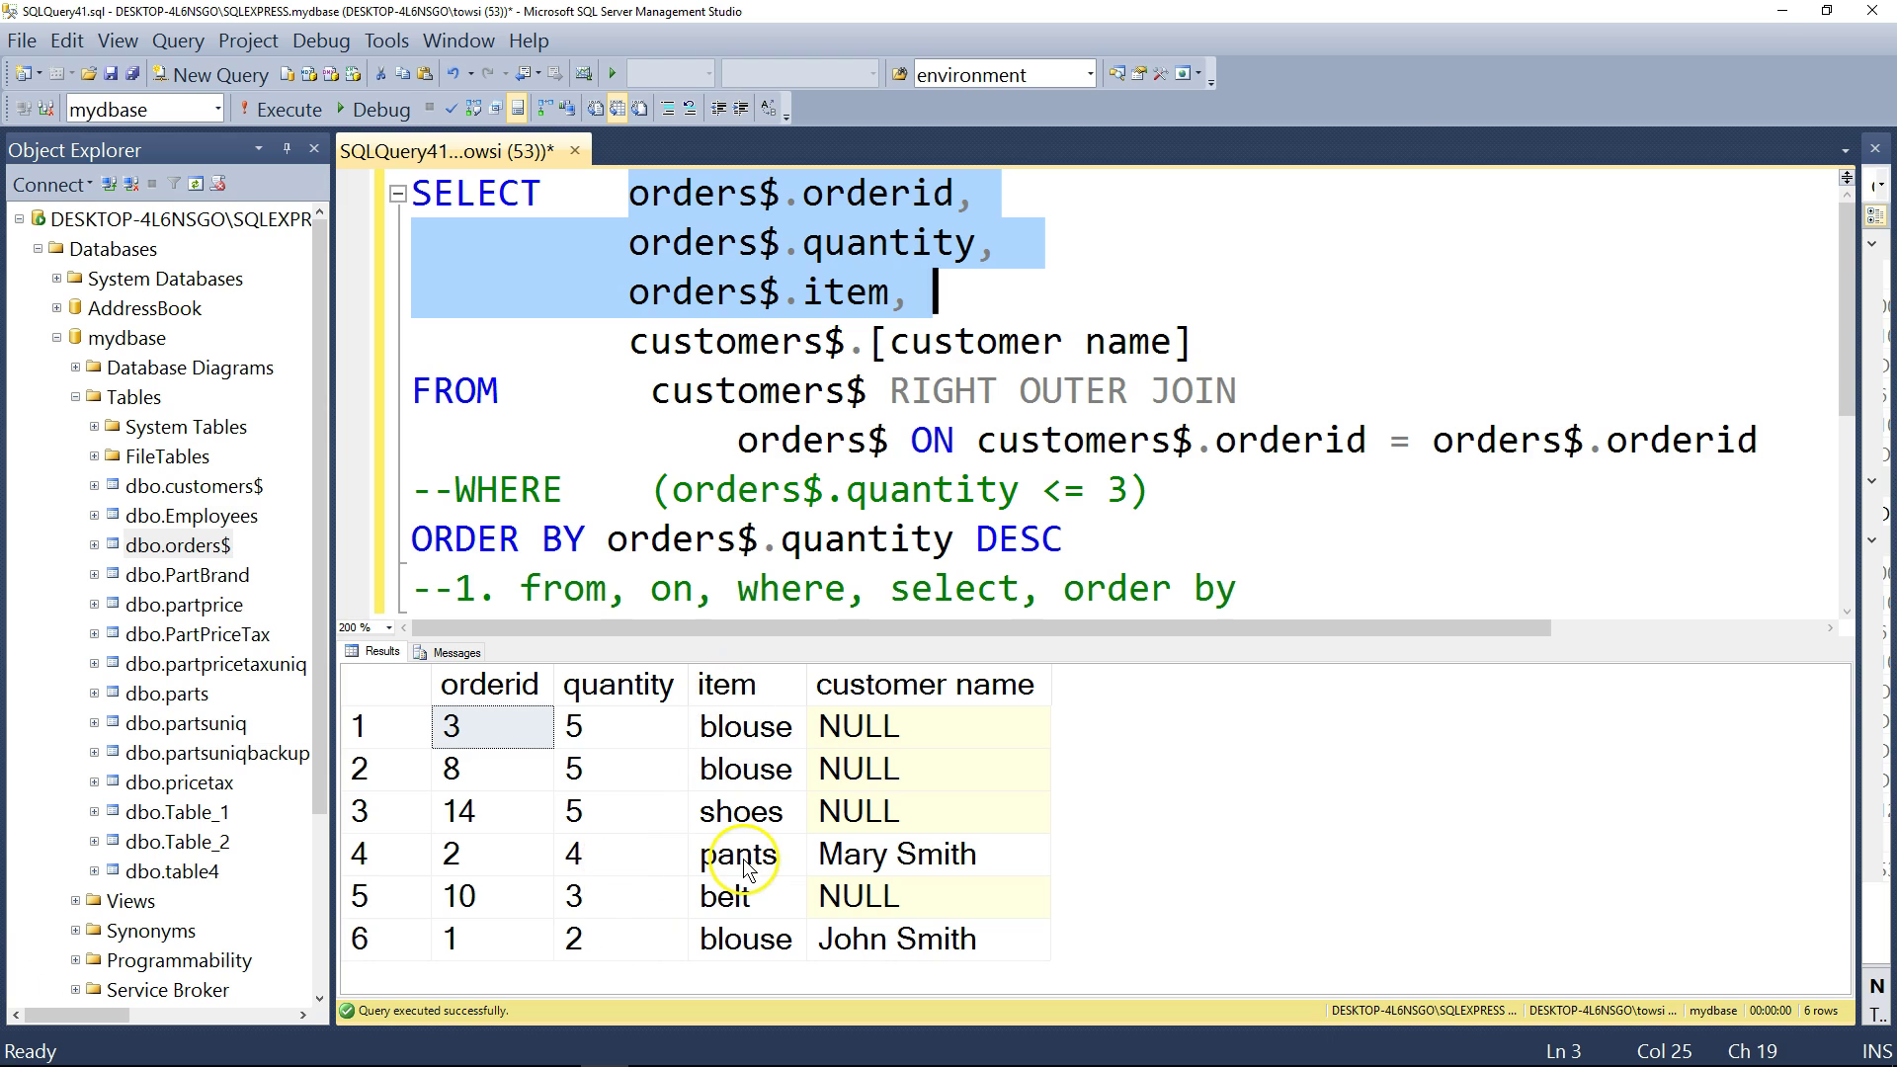
pyautogui.click(1186, 494)
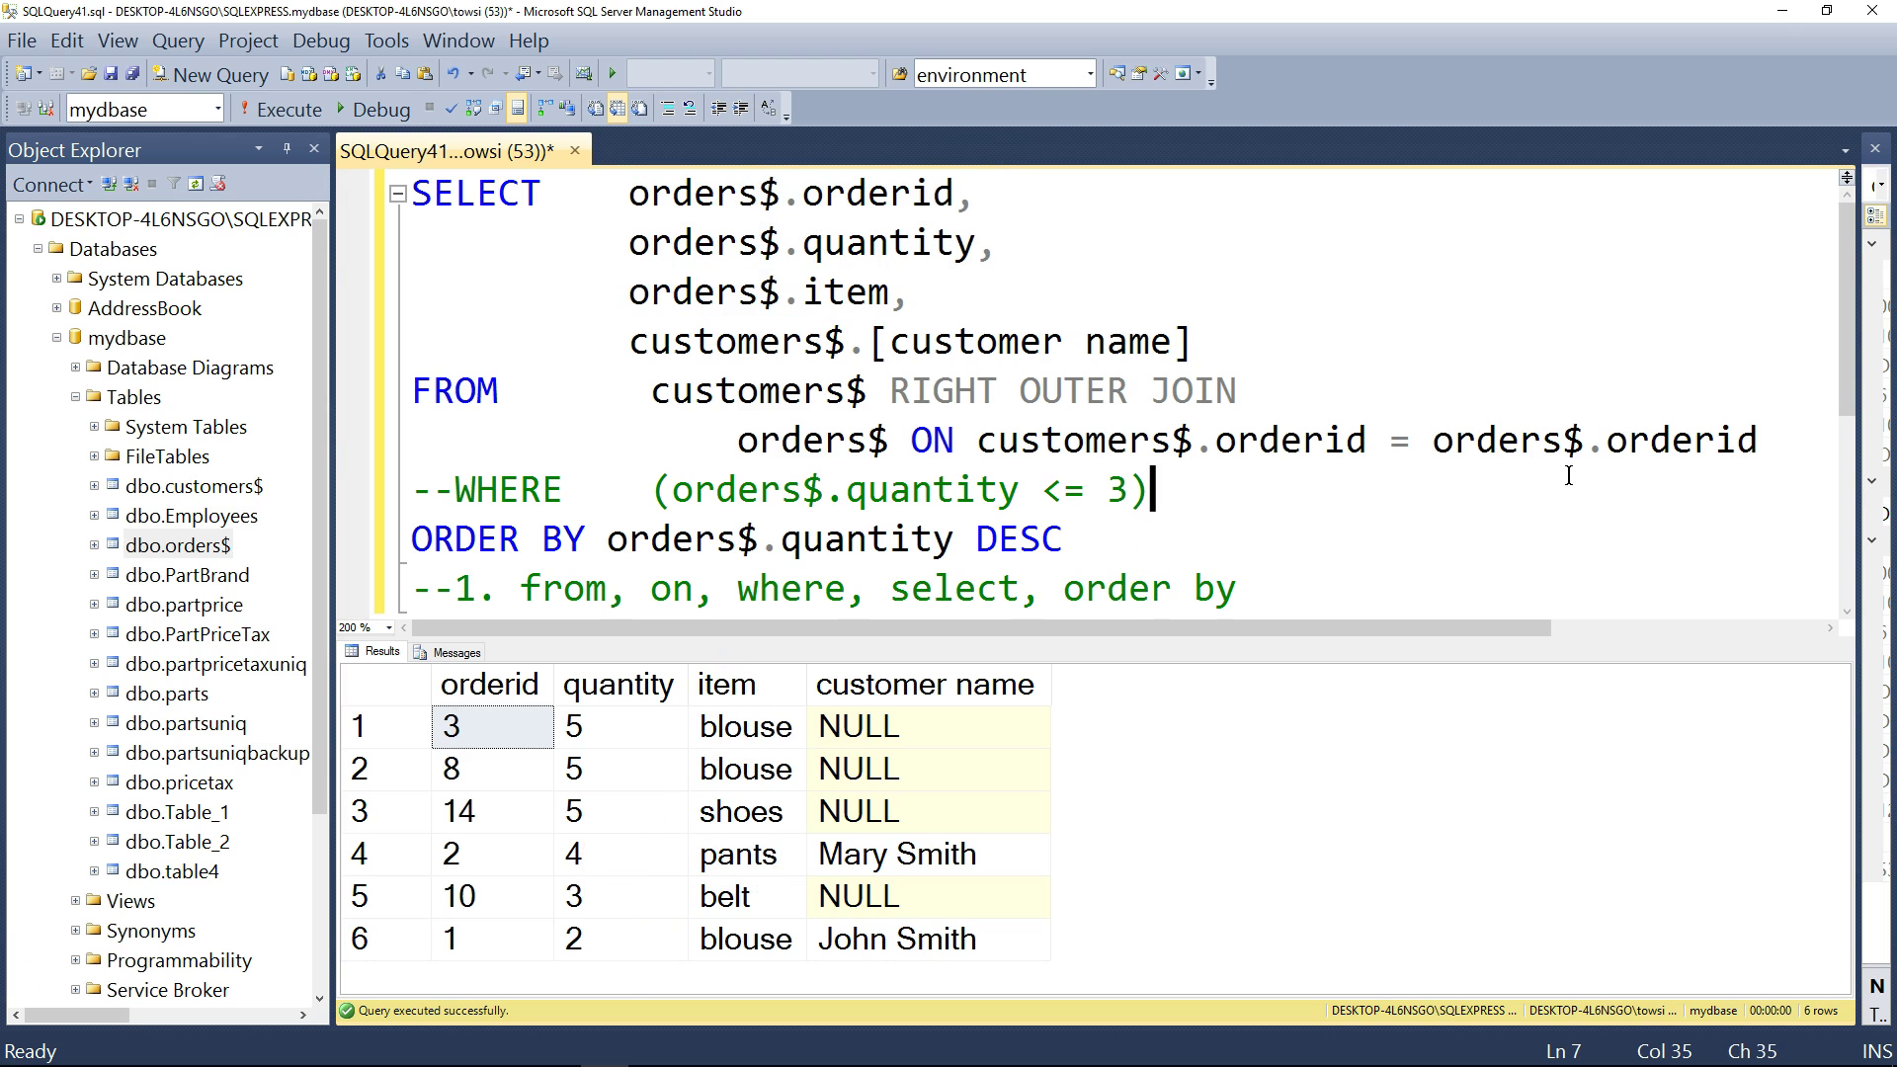
pyautogui.click(1796, 449)
pyautogui.moveTo(1754, 444); pyautogui.dragTo(914, 431)
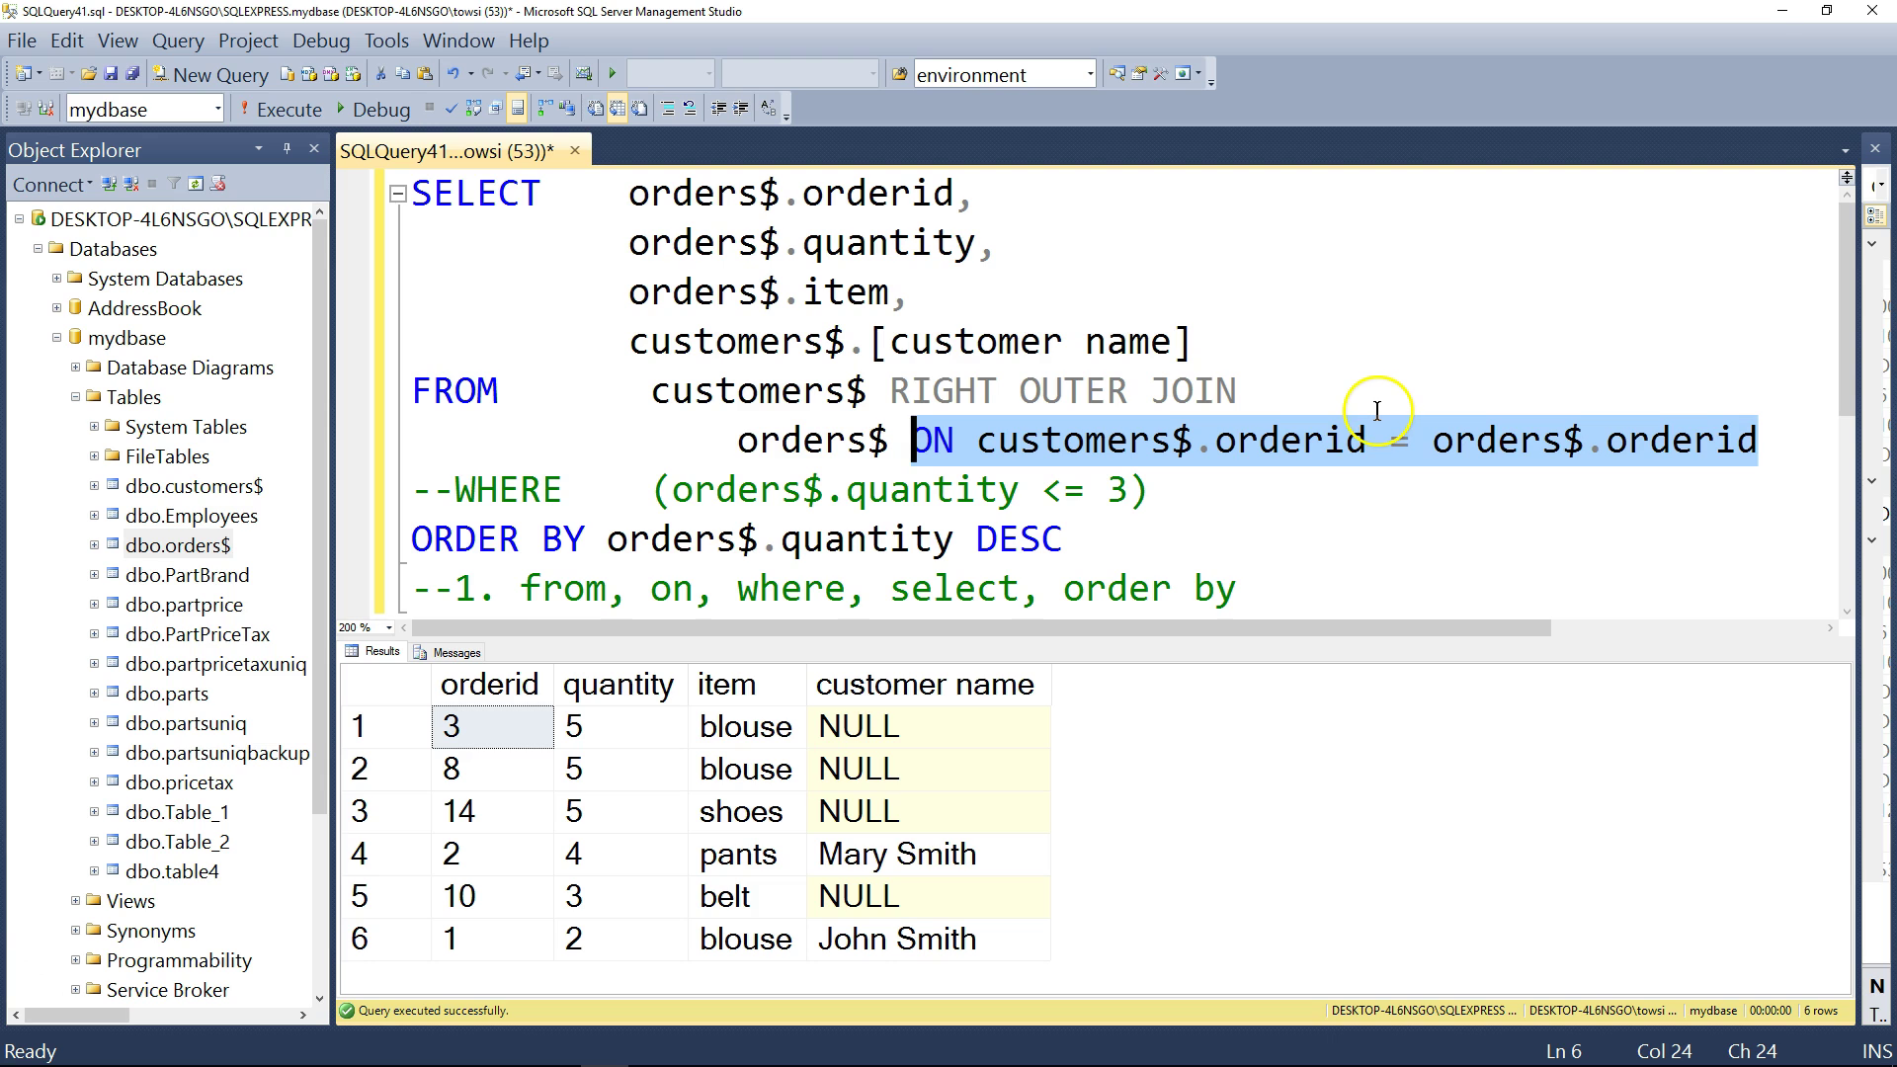
pyautogui.moveTo(1434, 442); pyautogui.dragTo(1767, 444)
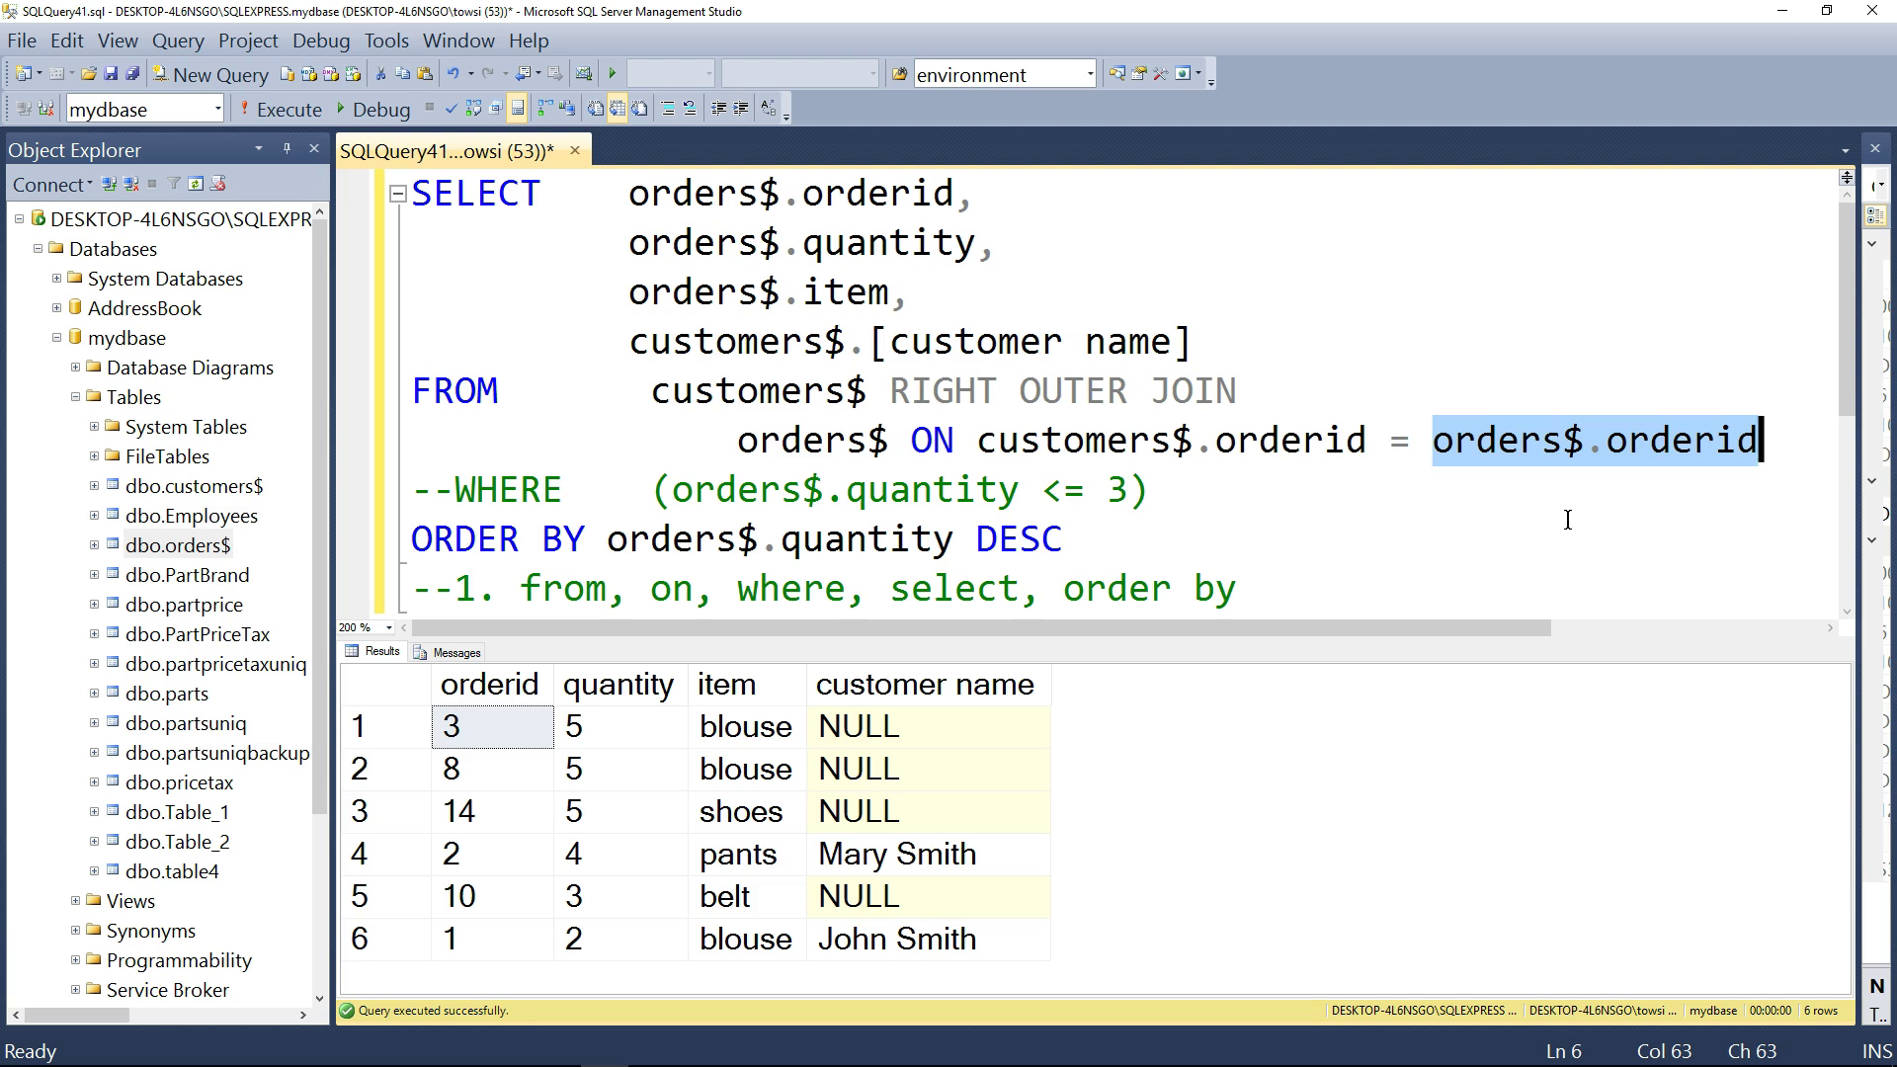
pyautogui.moveTo(978, 441); pyautogui.dragTo(1390, 445)
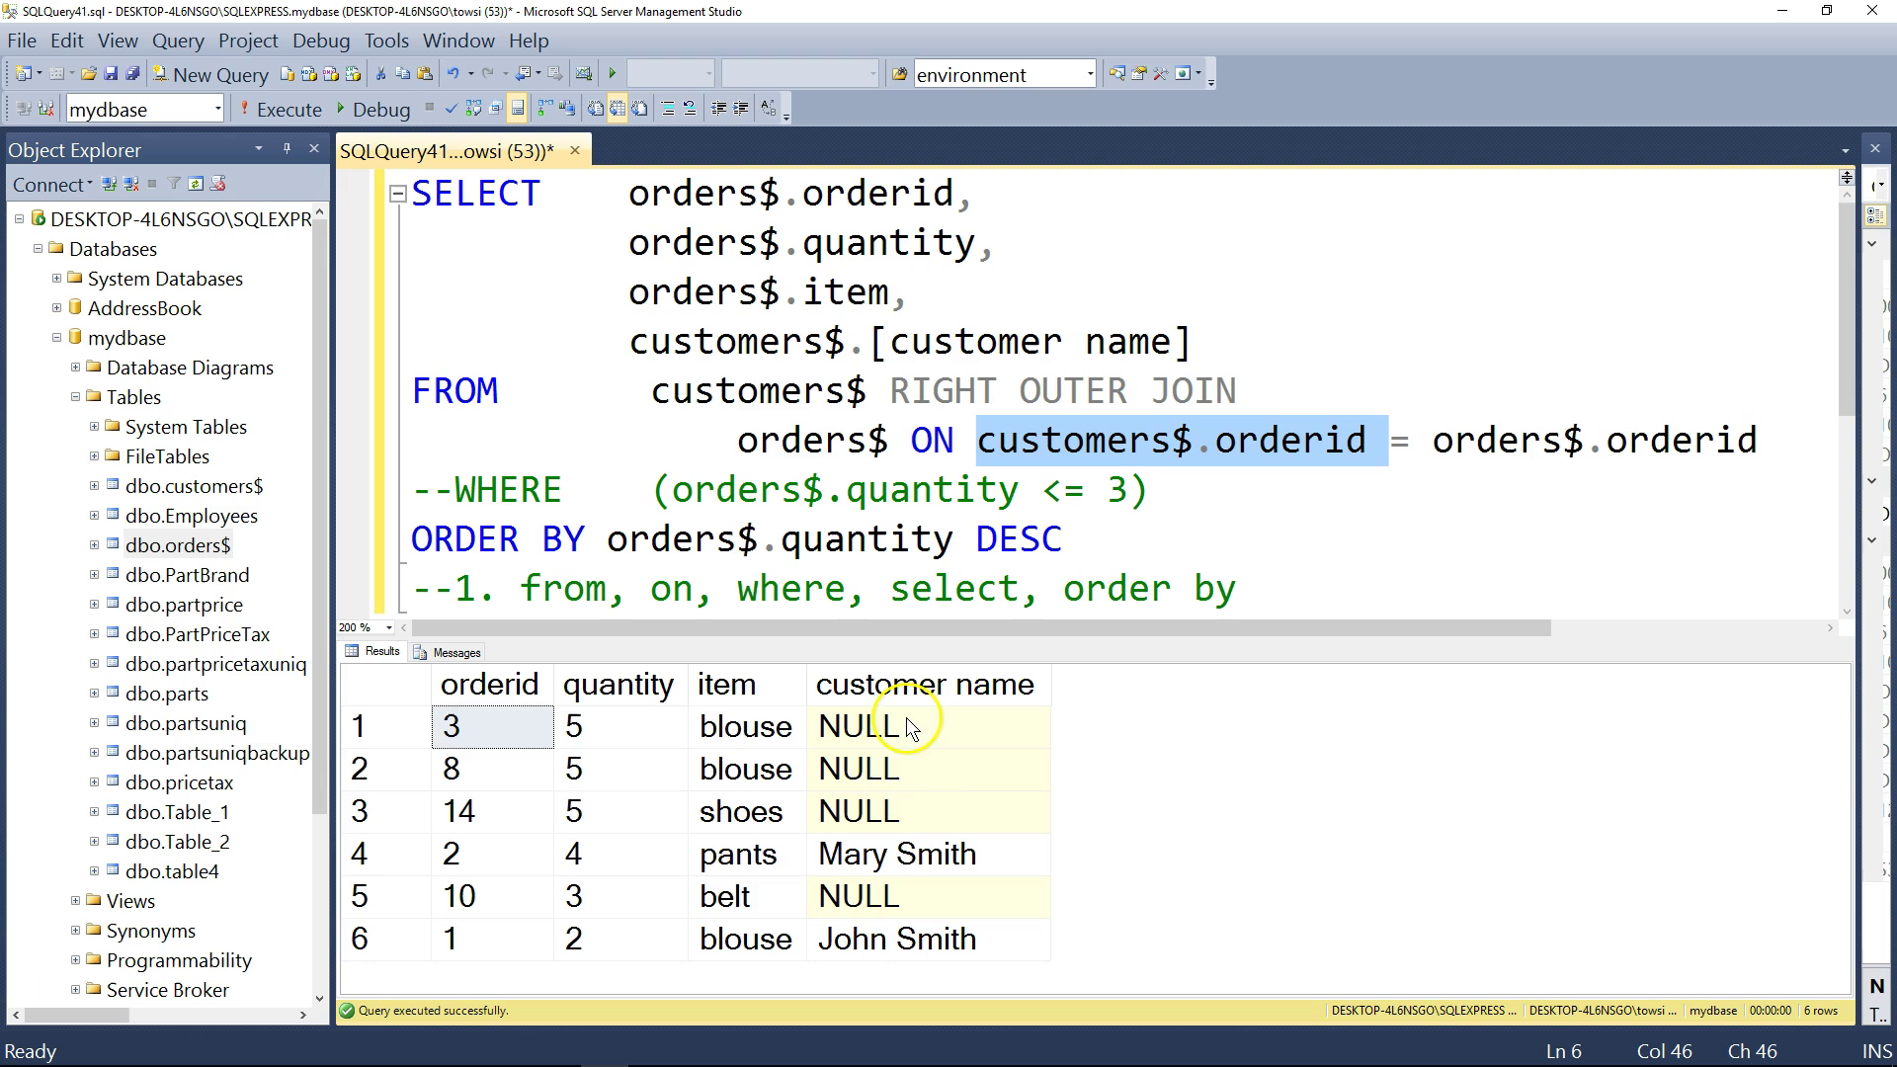
# - Delete the -- before WHERE so the quantity <= 3 filter is active again
pyautogui.click(1218, 545)
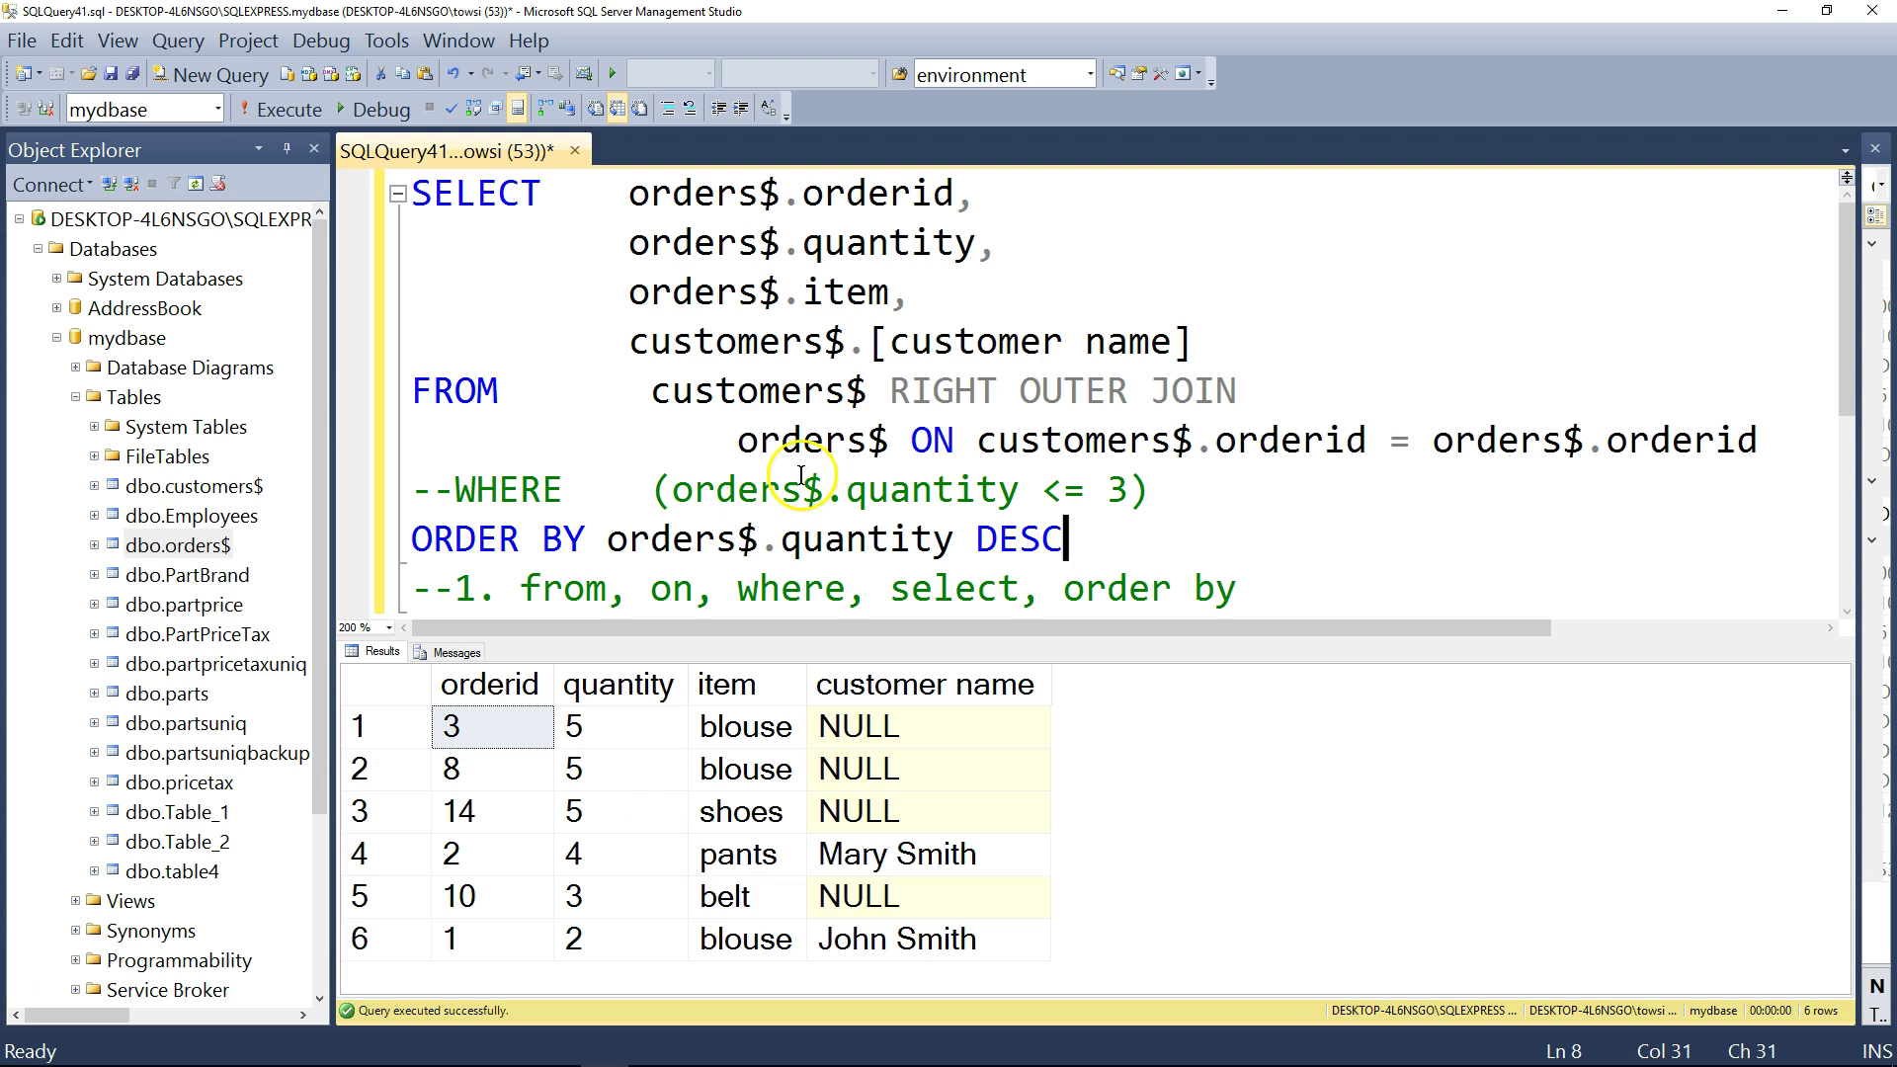
pyautogui.moveTo(1196, 342); pyautogui.dragTo(587, 203)
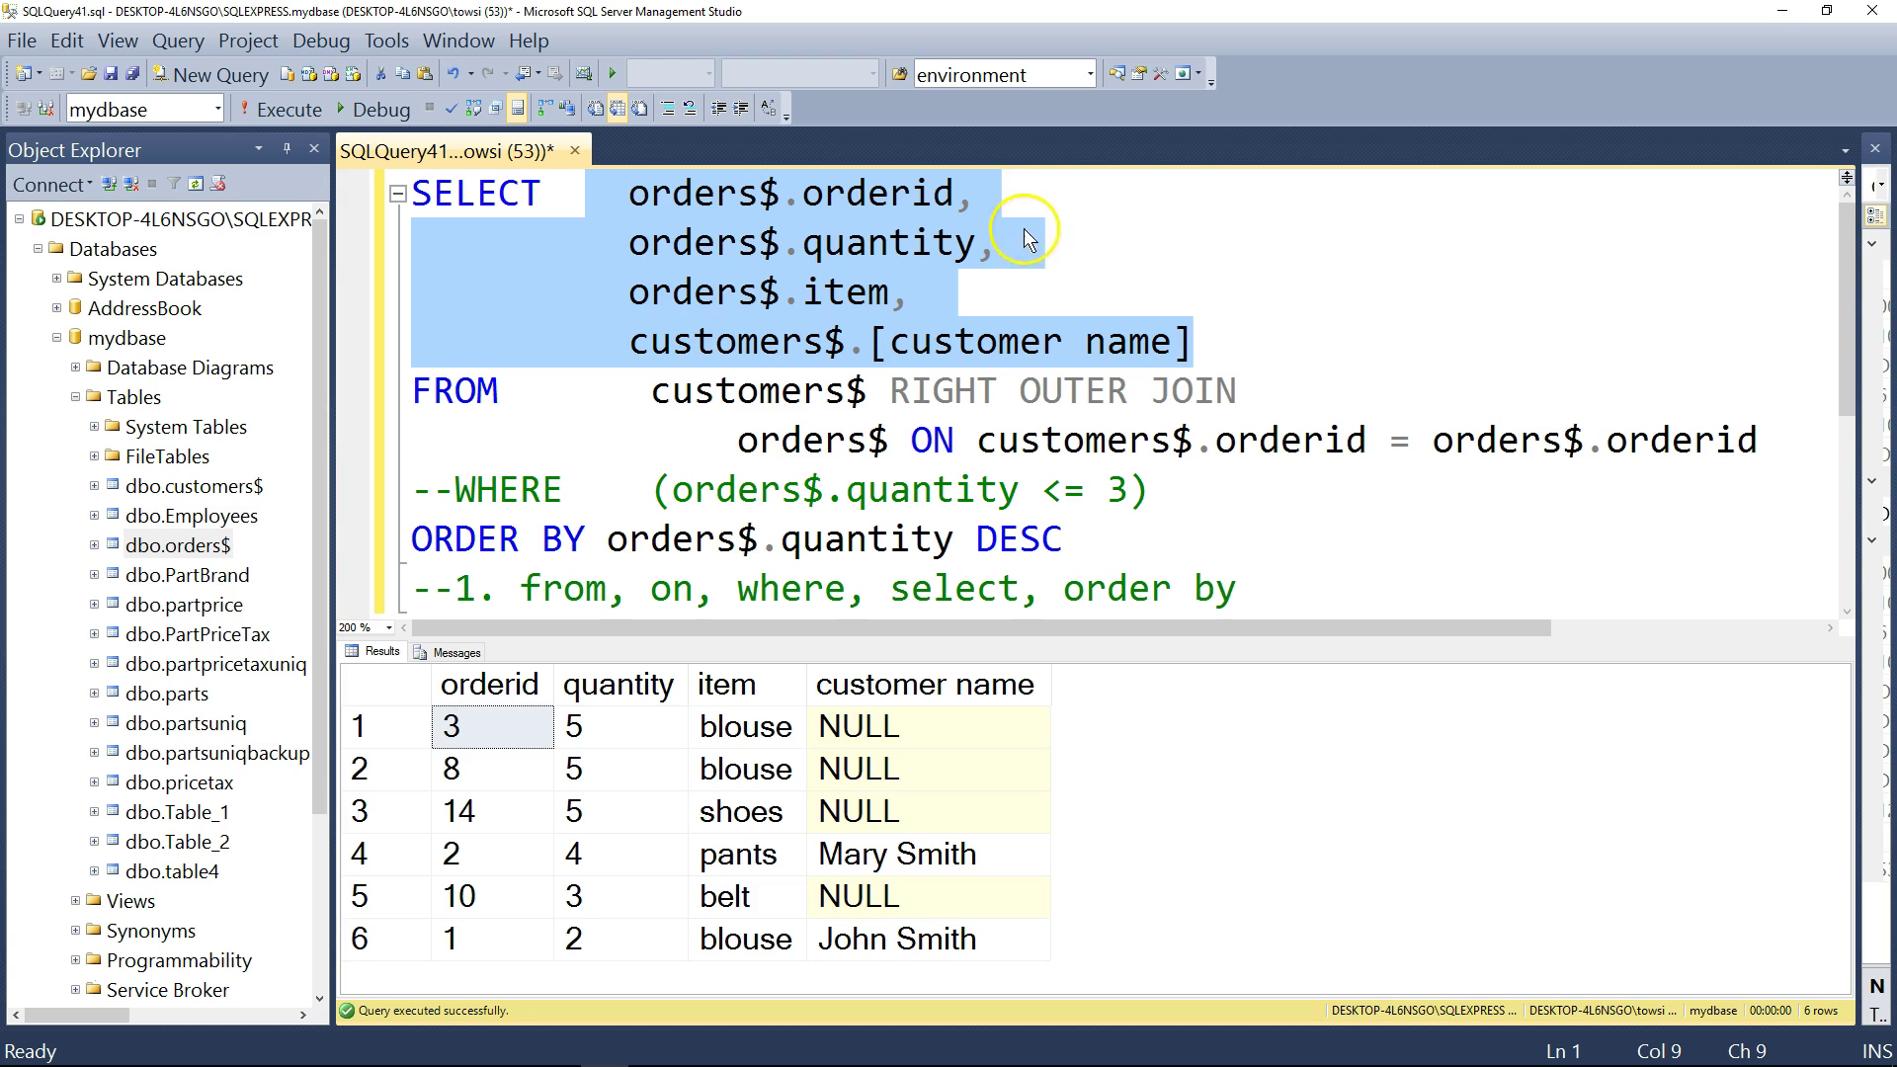
pyautogui.click(915, 294)
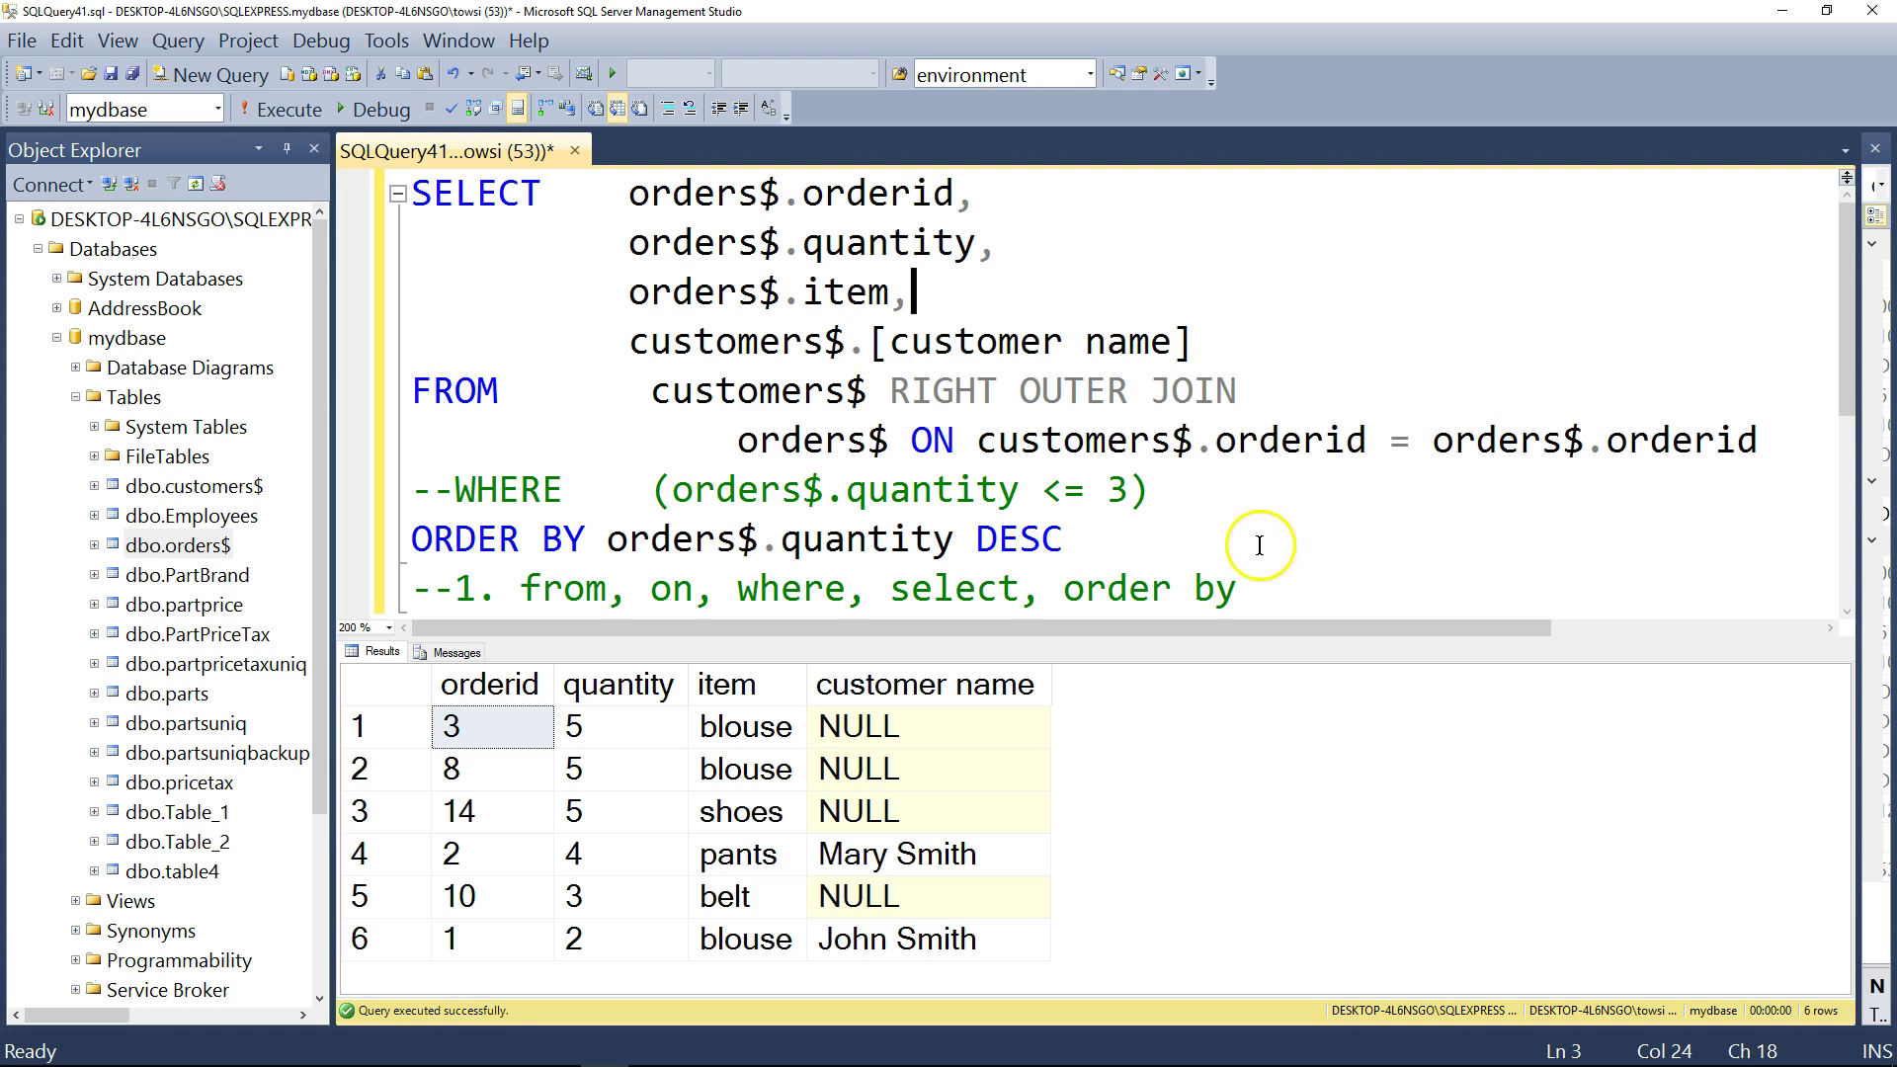
pyautogui.click(419, 491)
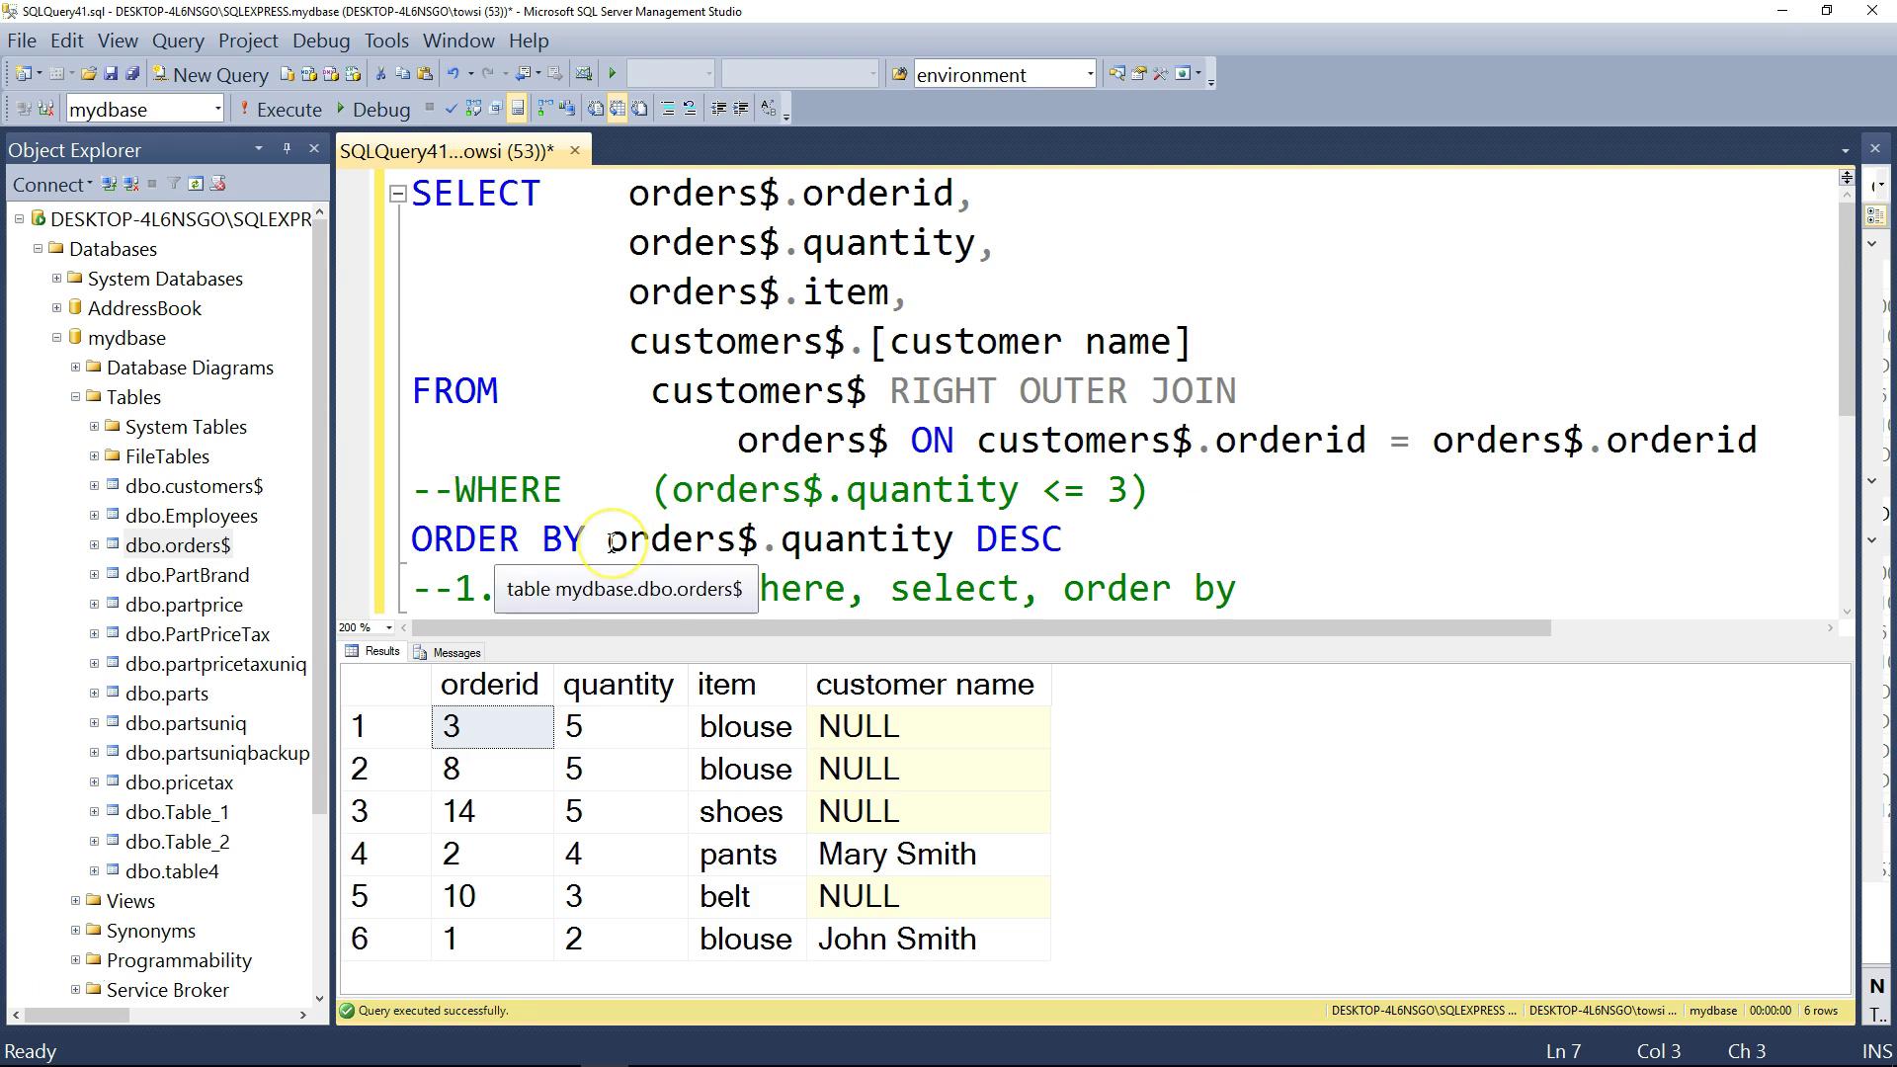
pyautogui.press('Delete')
pyautogui.press('Delete')
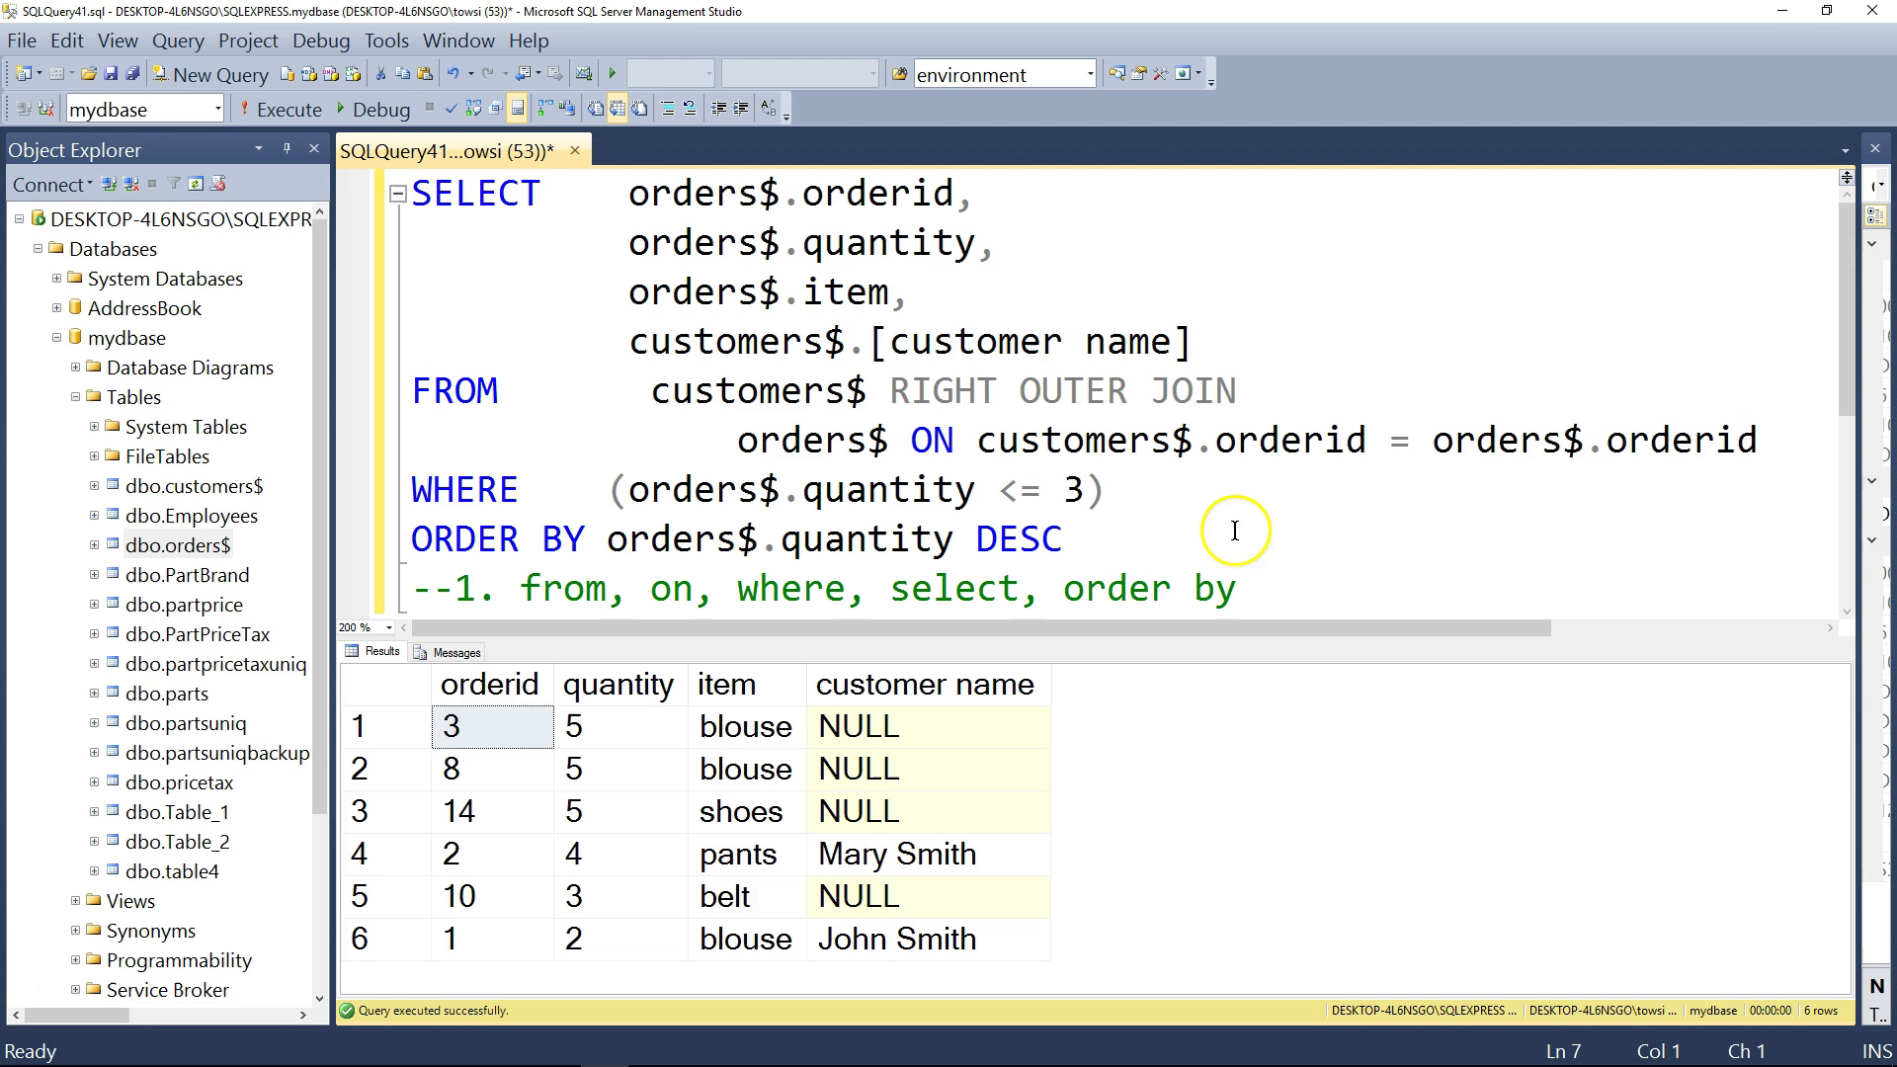
pyautogui.click(1115, 551)
# - Reopen the query in Query Designer, drag the customer name row to the top, and apply it
pyautogui.moveTo(1115, 551); pyautogui.dragTo(336, 215)
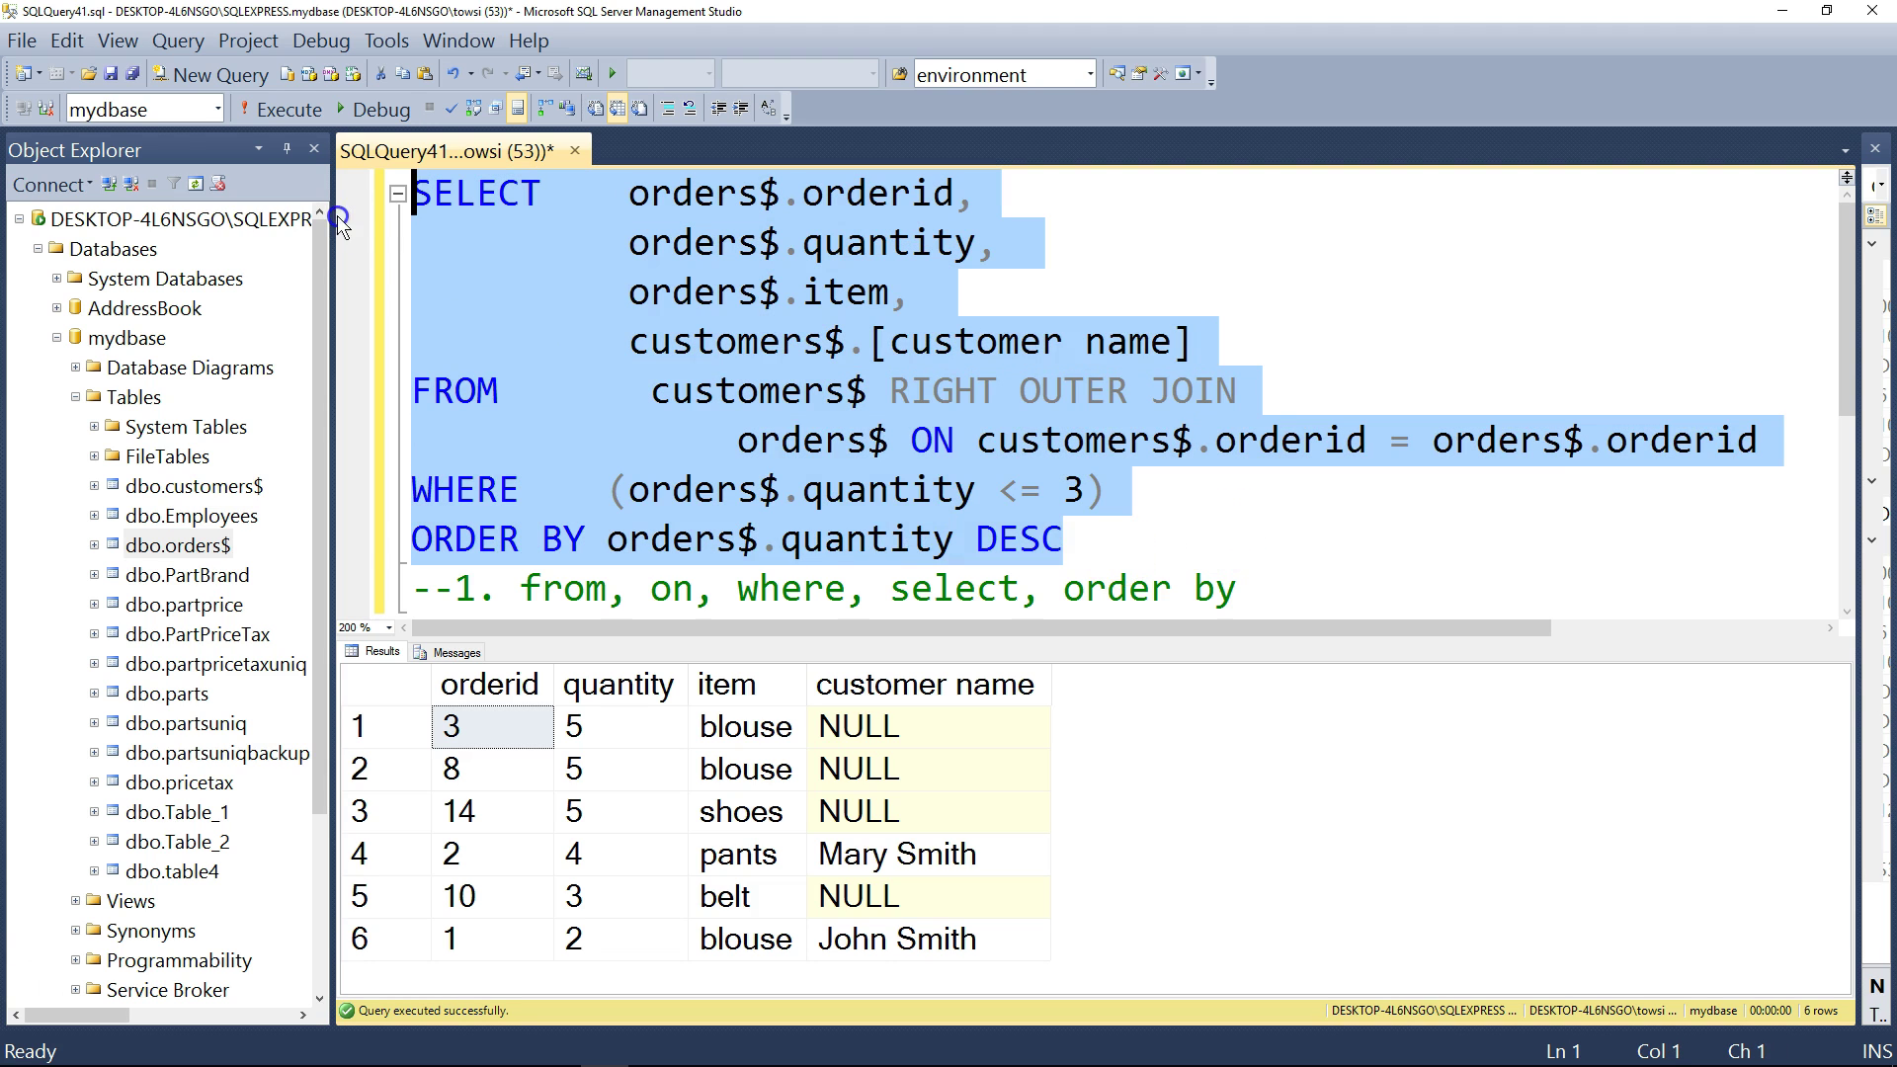
pyautogui.rightClick(595, 275)
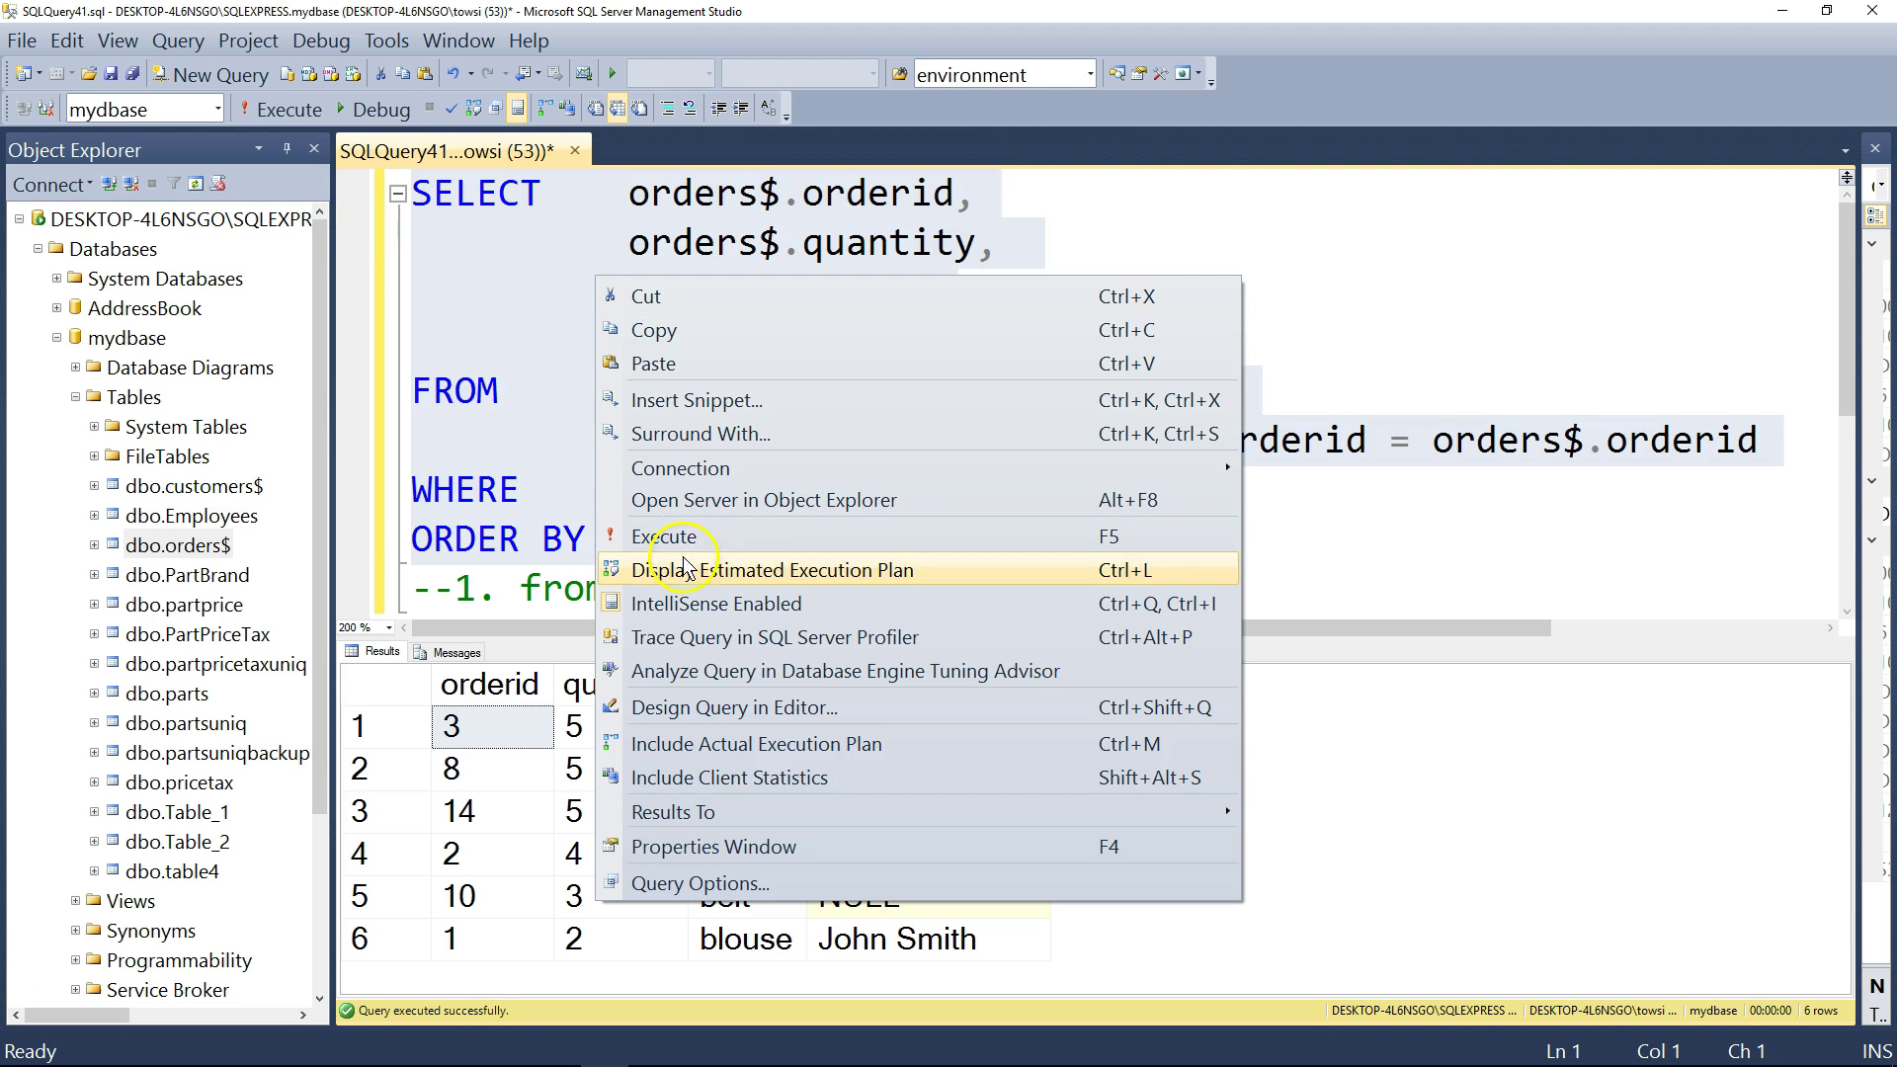
pyautogui.click(730, 708)
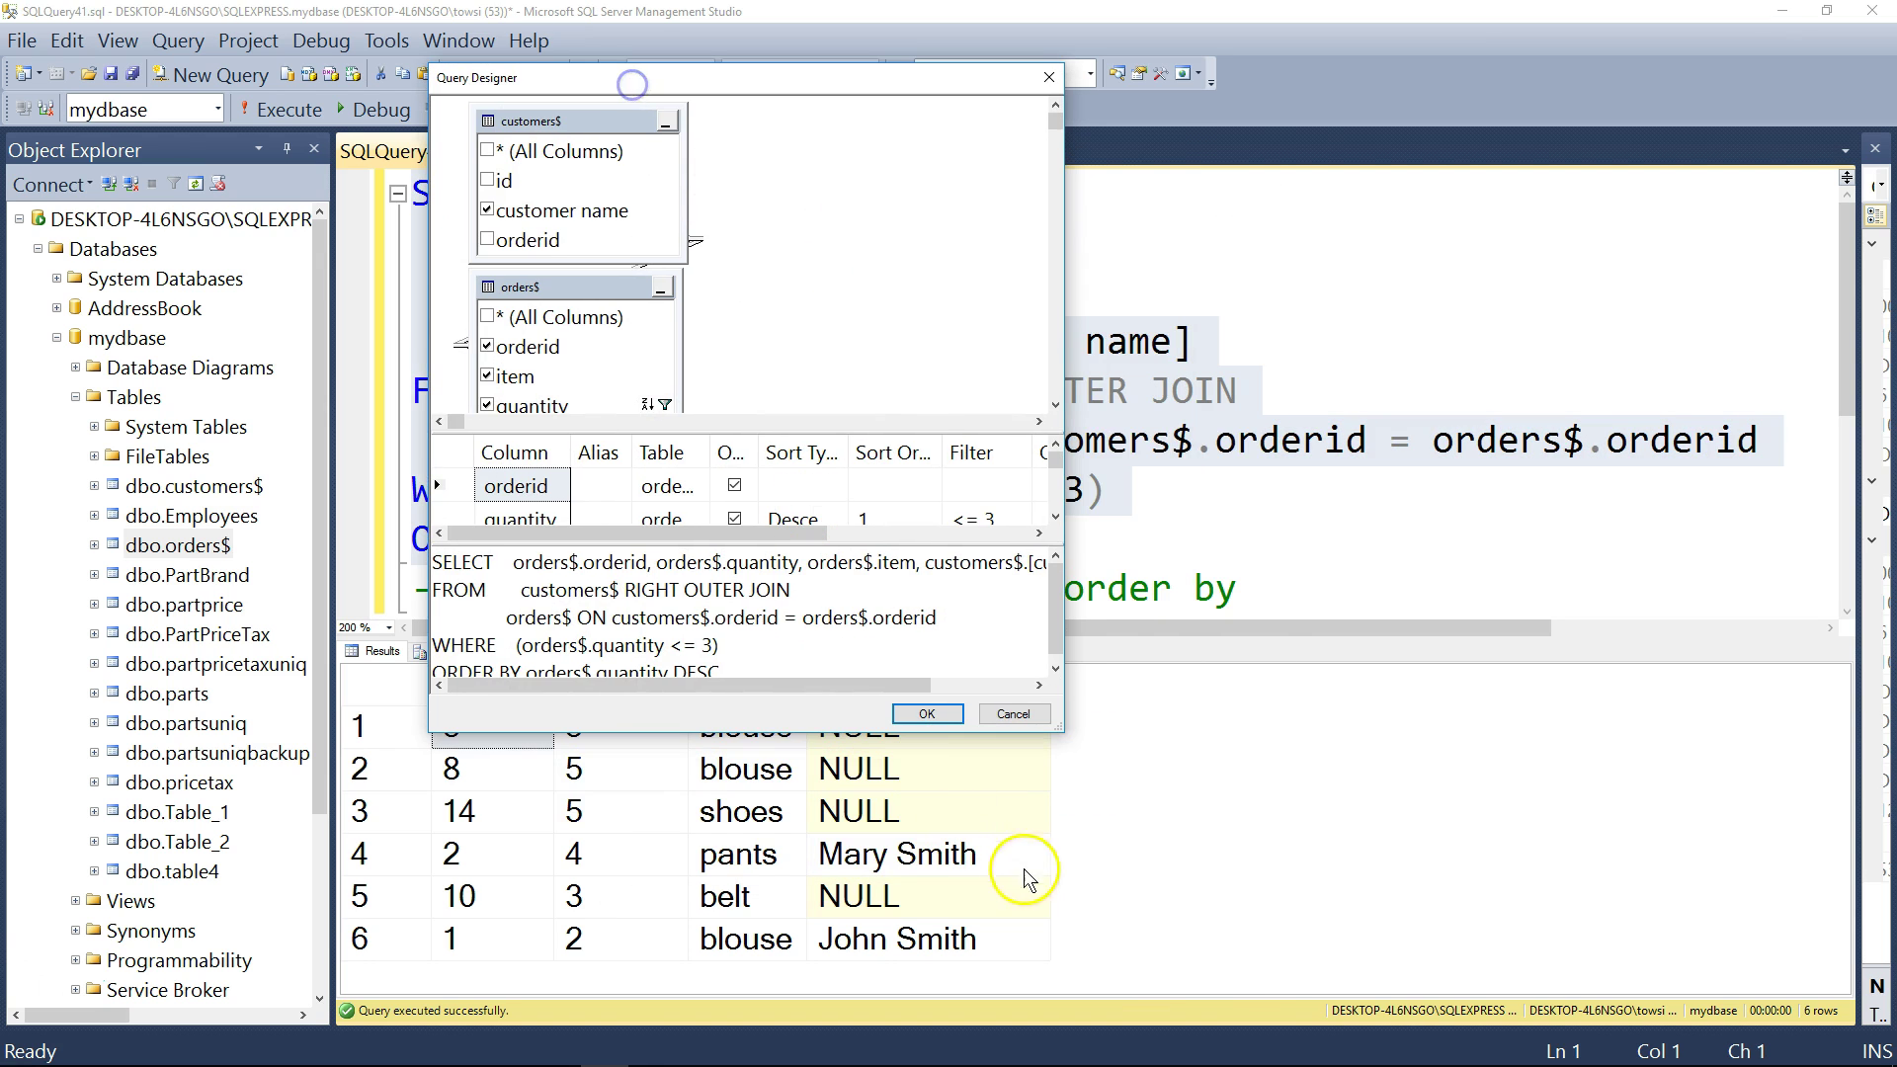
pyautogui.moveTo(1063, 740); pyautogui.dragTo(1494, 911)
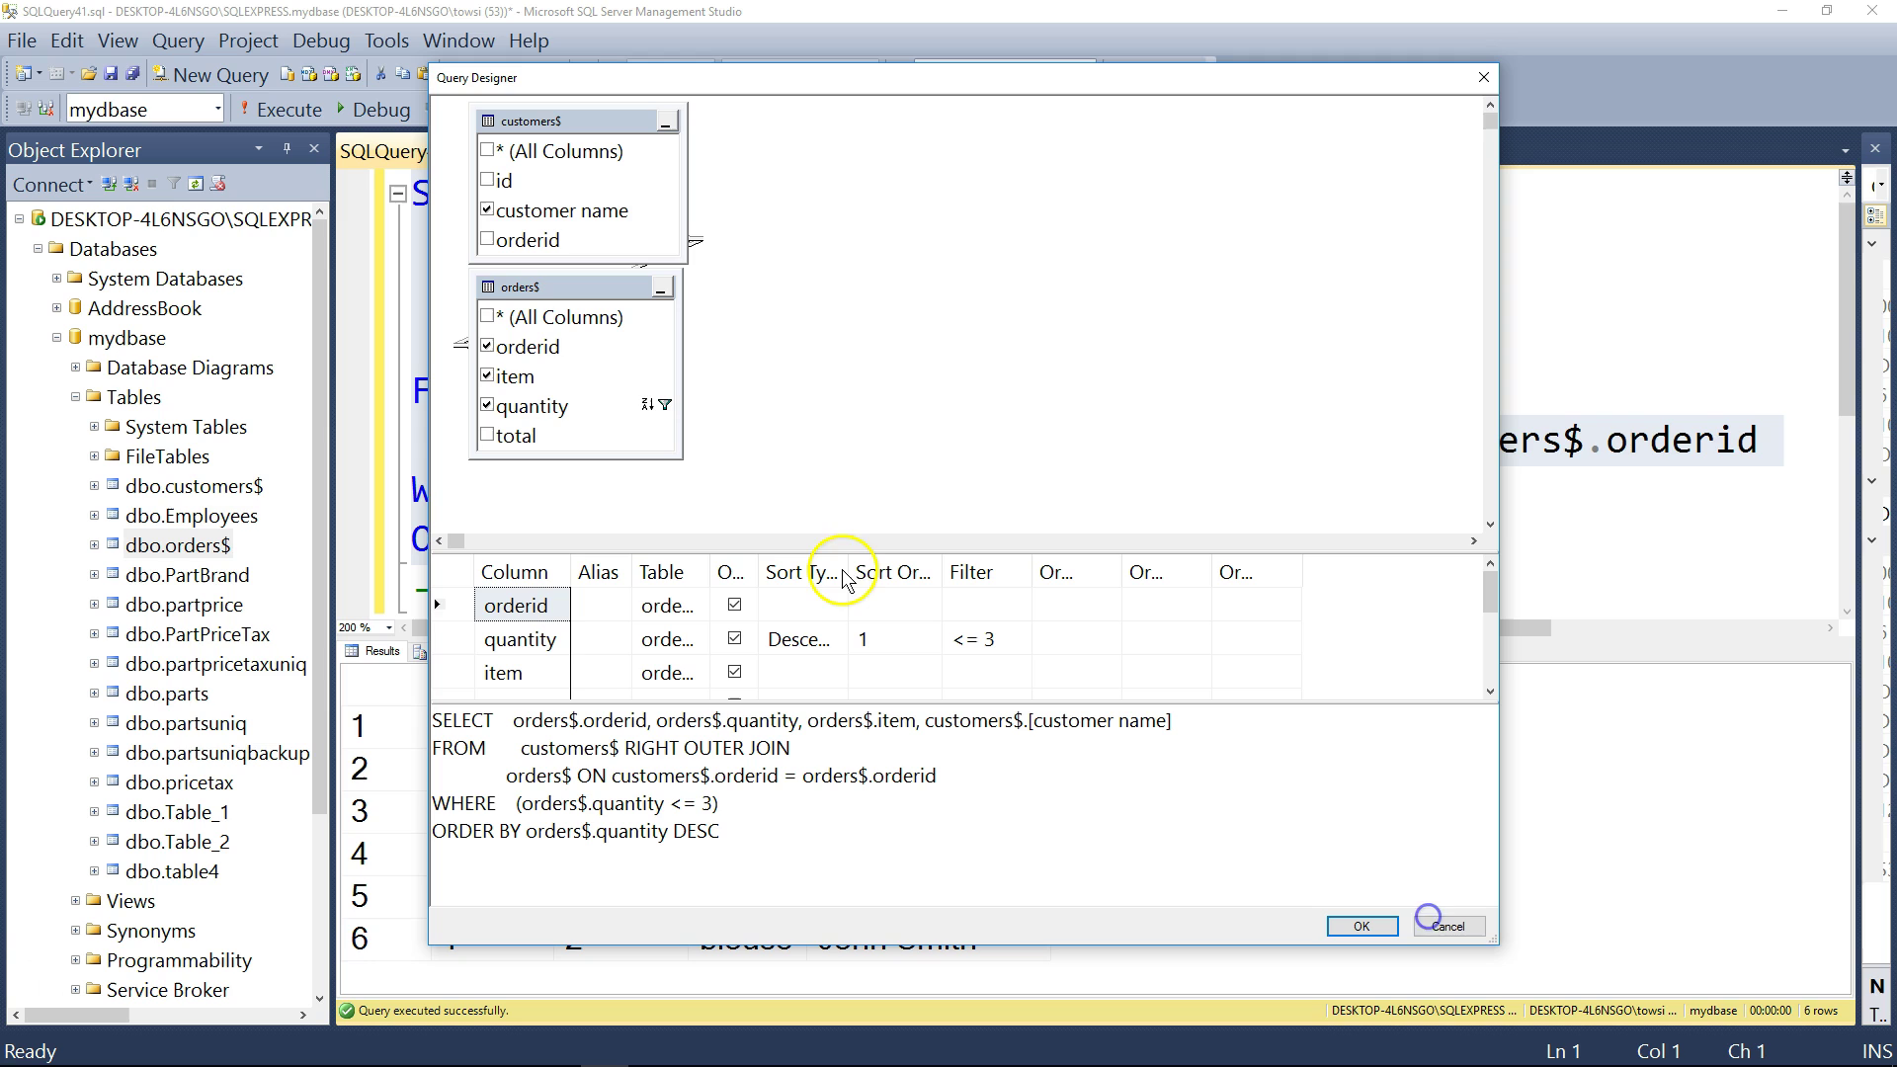
pyautogui.moveTo(858, 555); pyautogui.dragTo(859, 292)
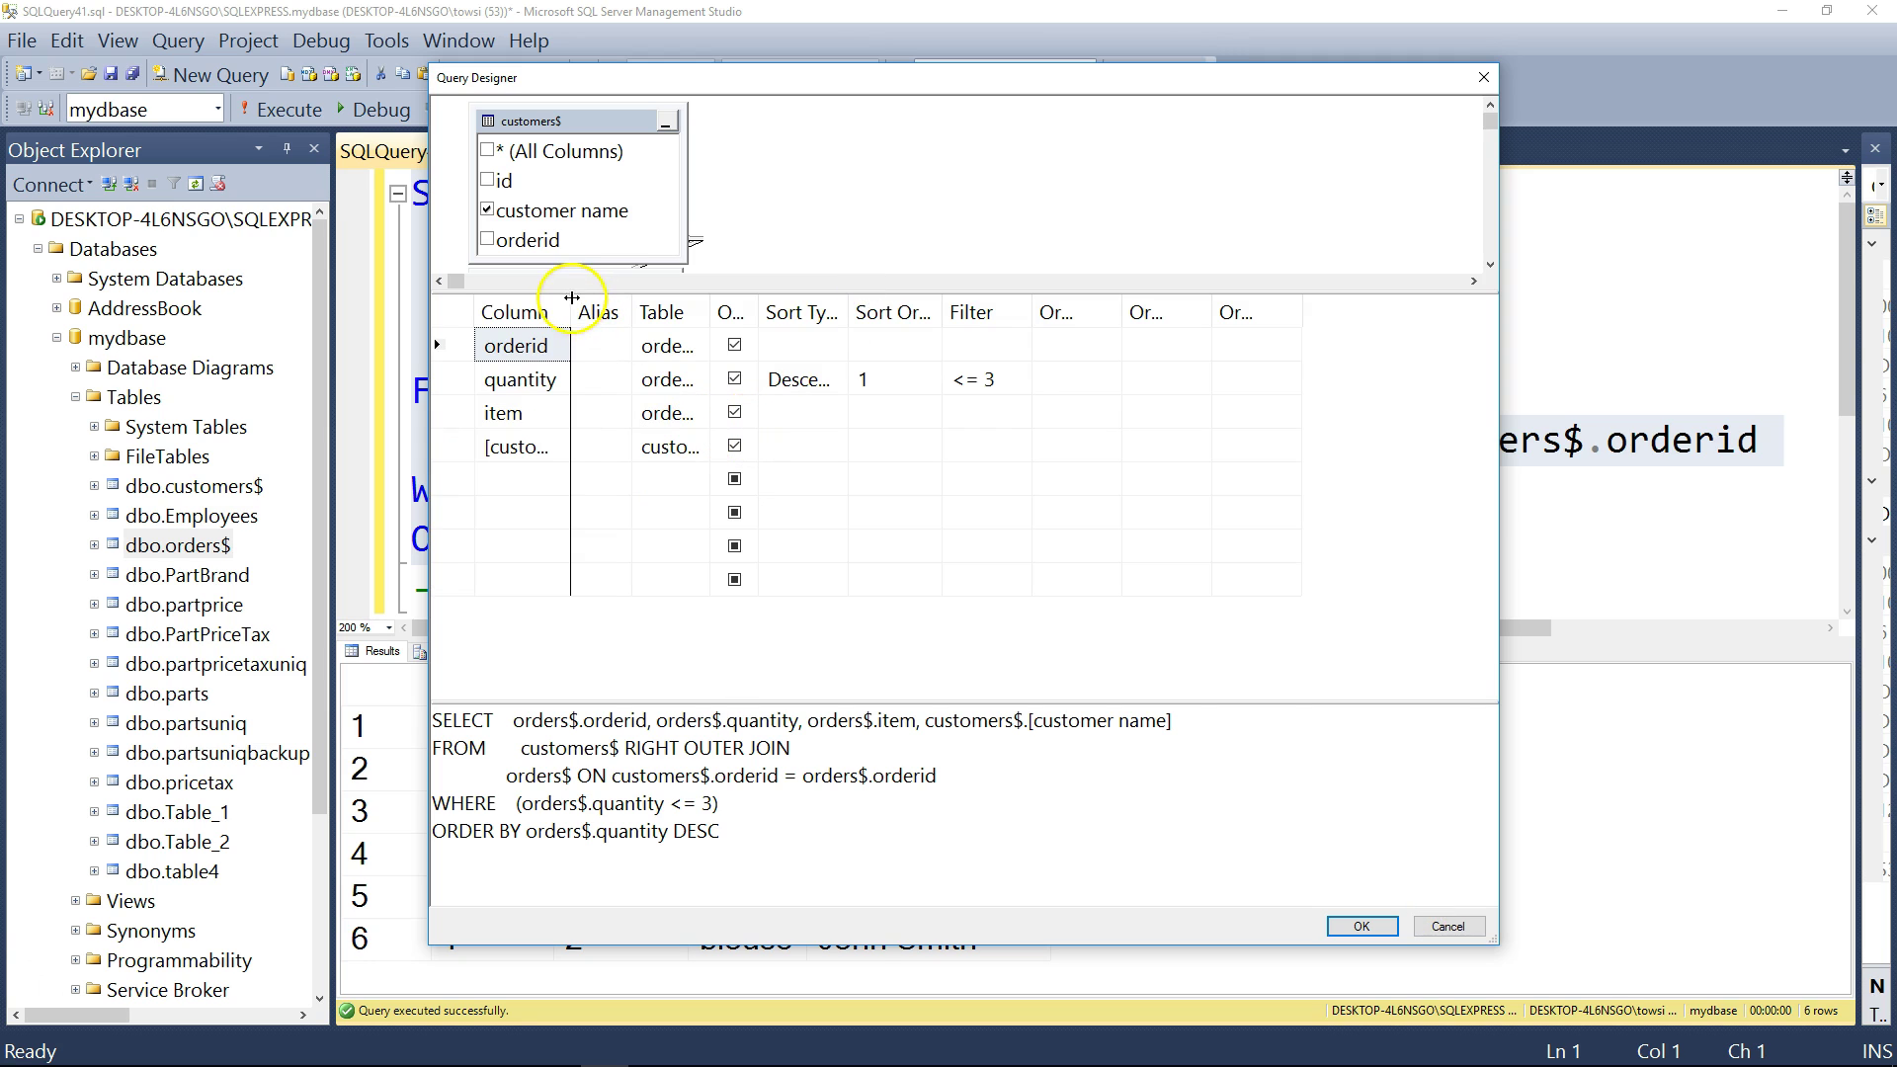
pyautogui.doubleClick(570, 313)
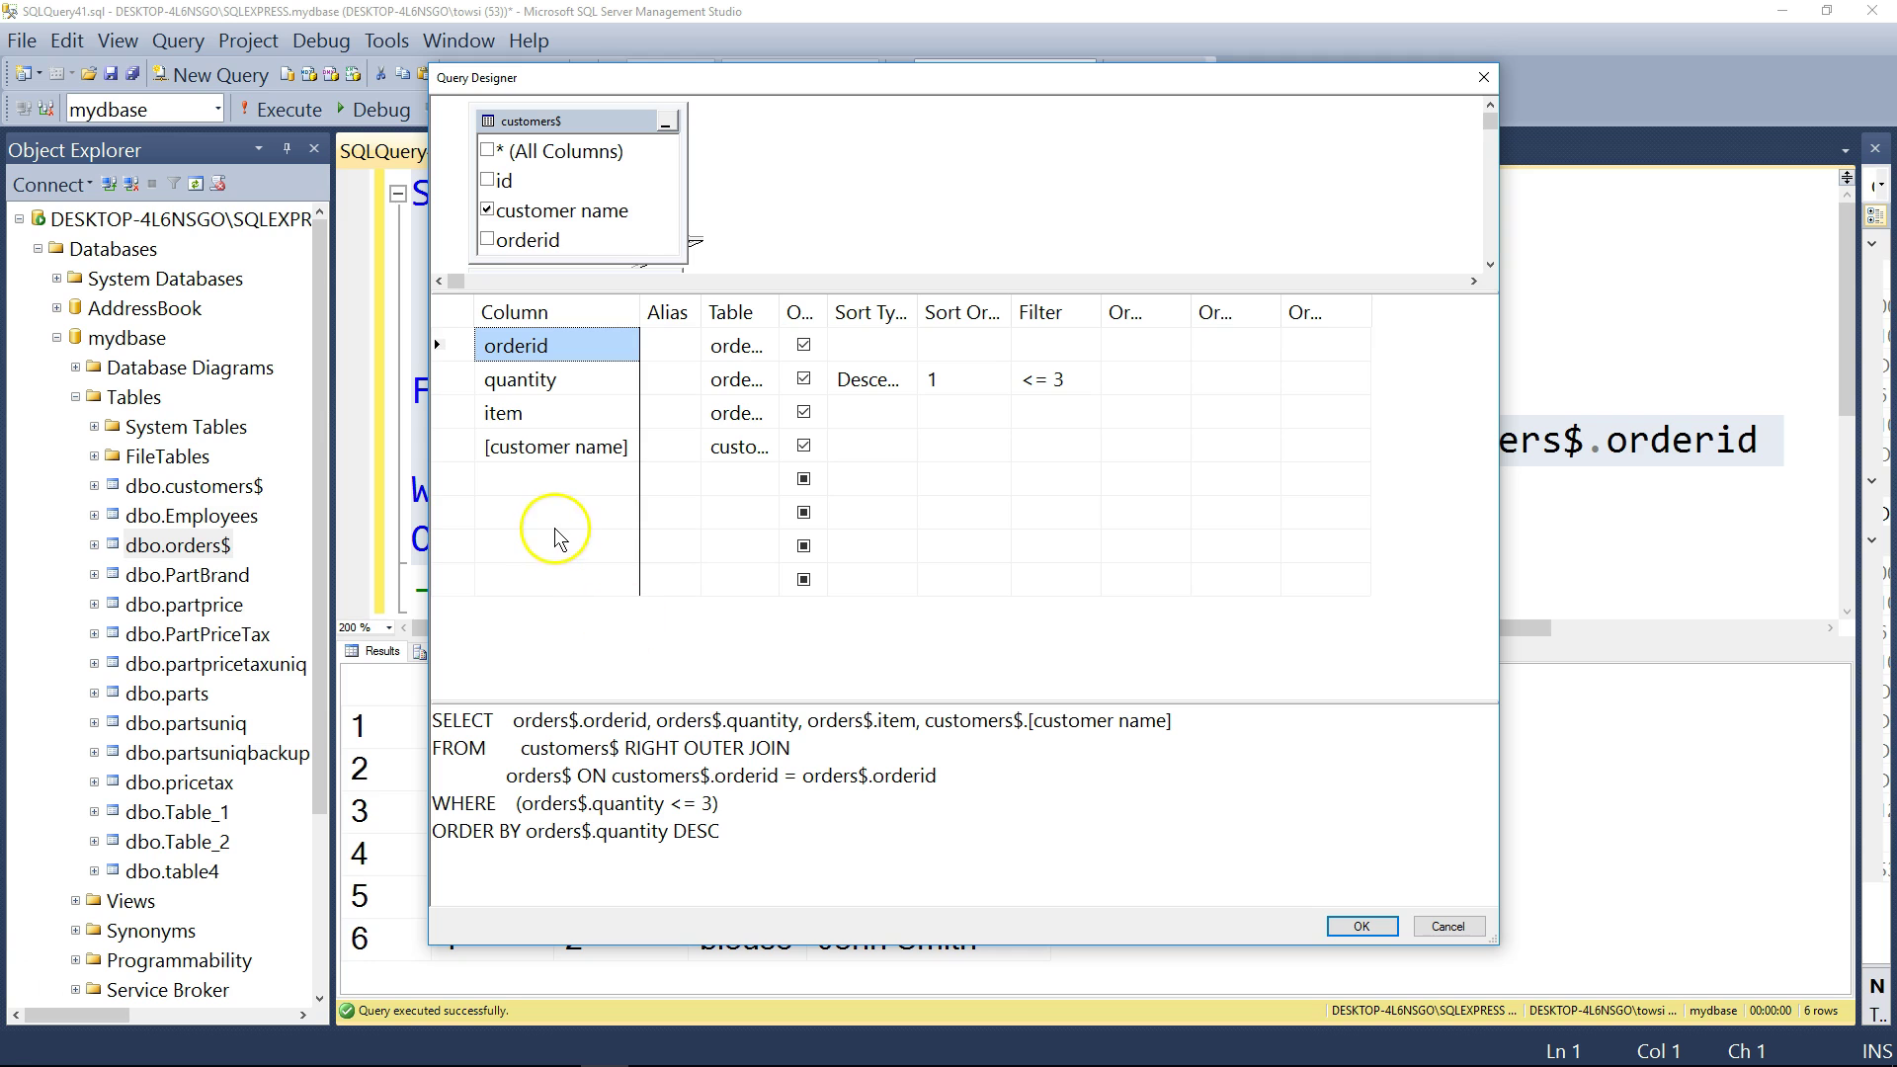
pyautogui.moveTo(459, 456); pyautogui.dragTo(455, 329)
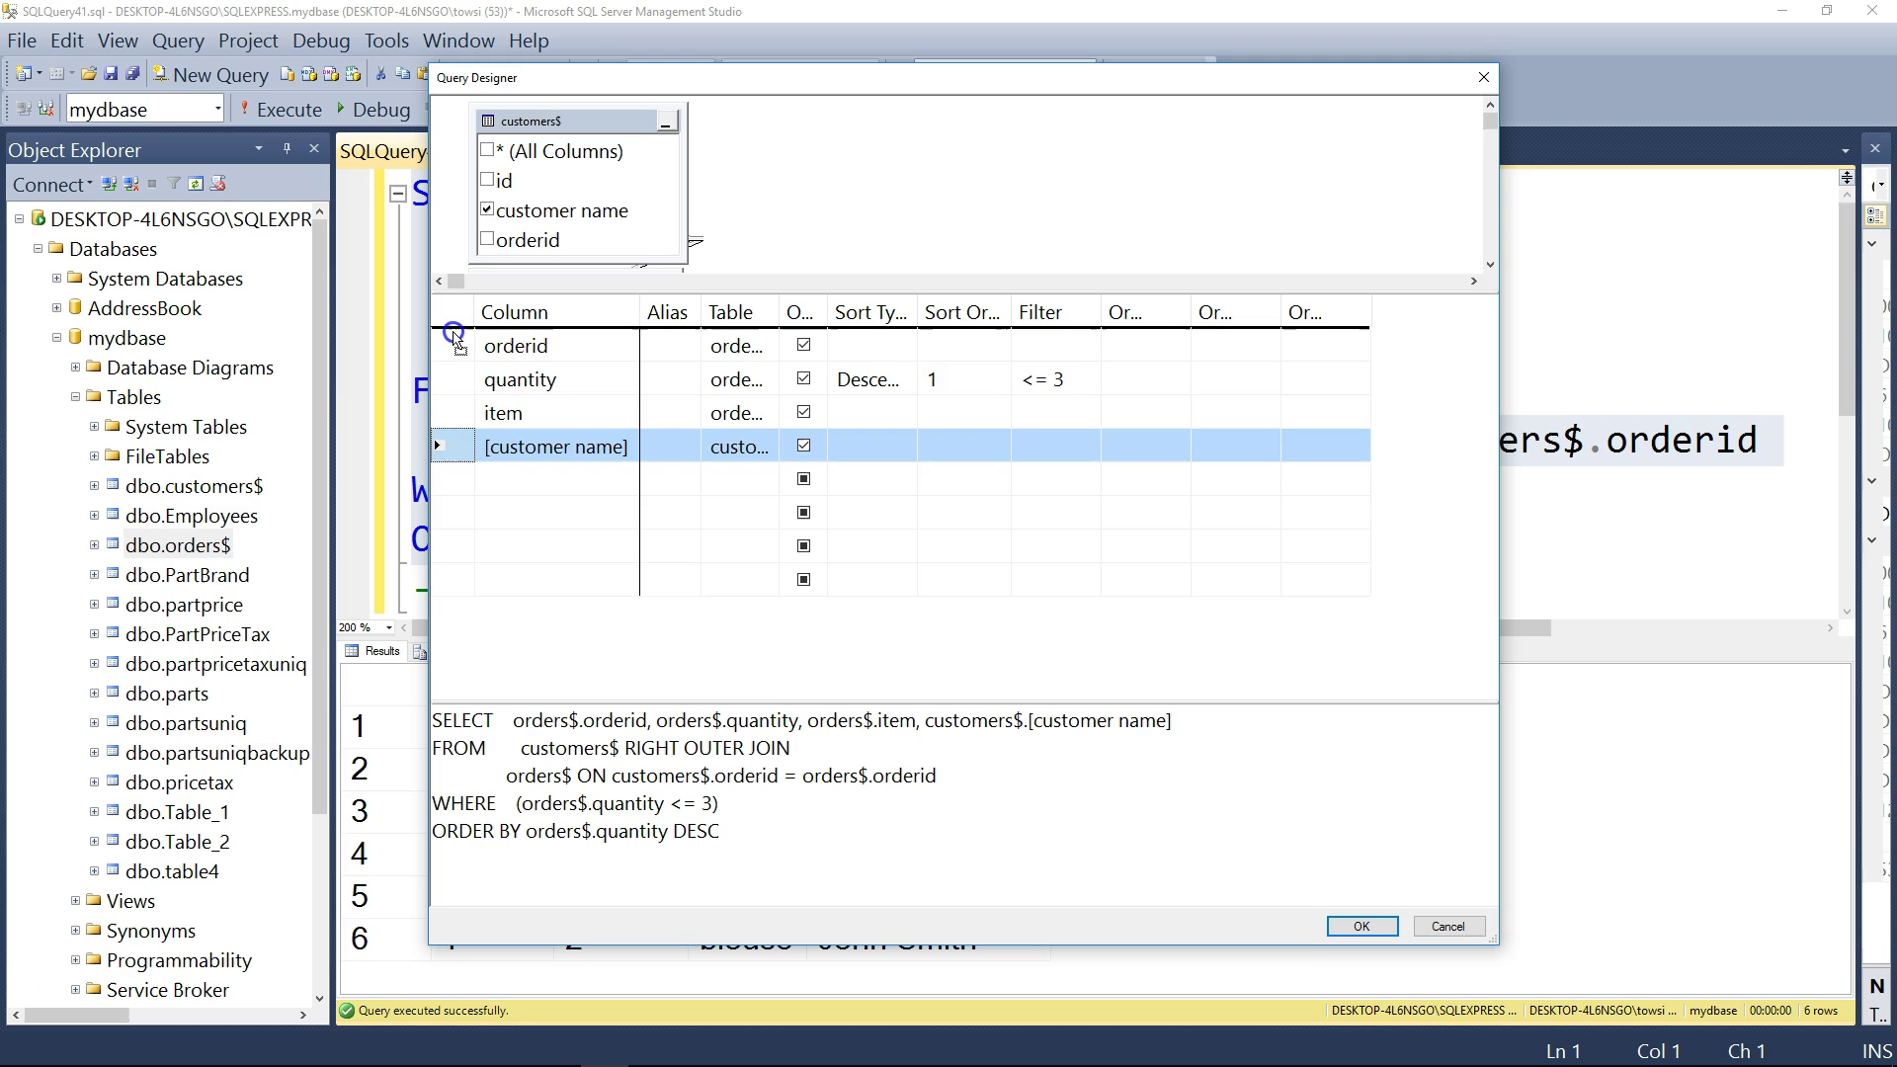
pyautogui.moveTo(454, 339); pyautogui.dragTo(456, 341)
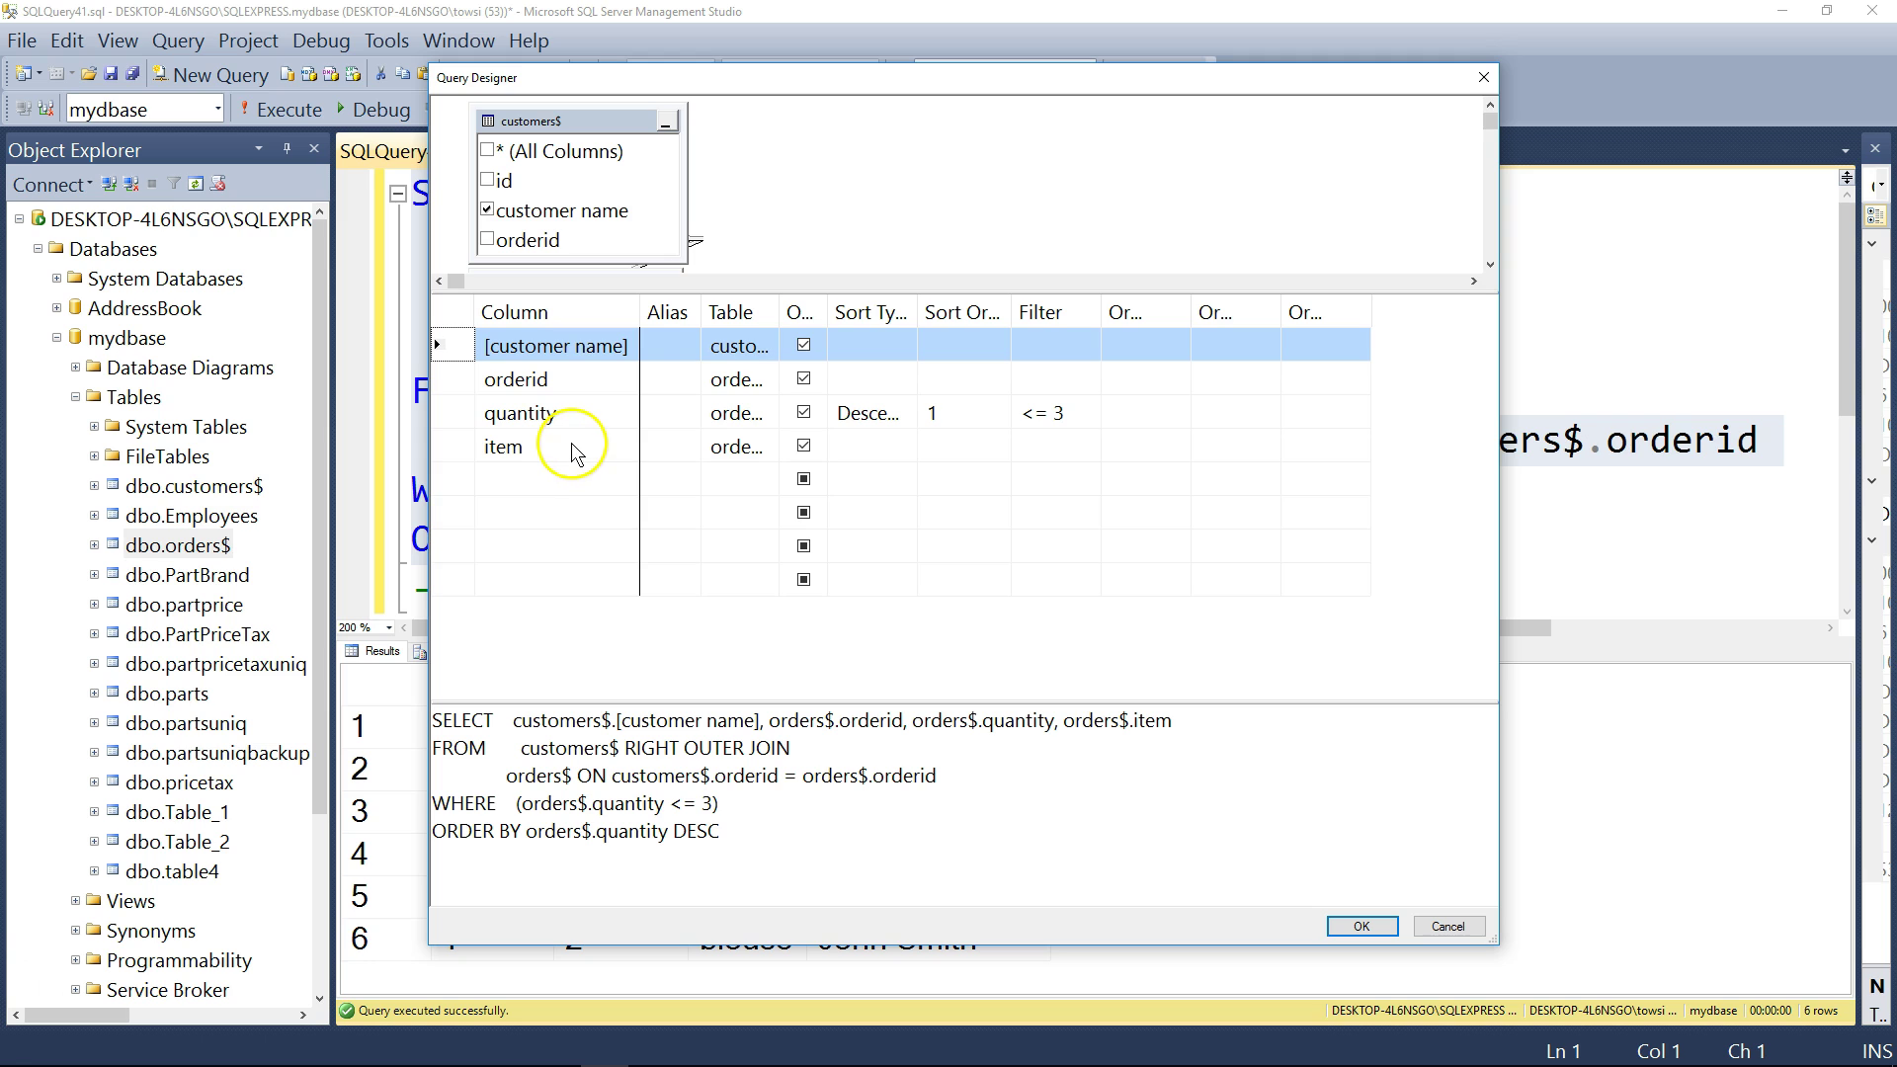
pyautogui.moveTo(720, 832); pyautogui.dragTo(413, 709)
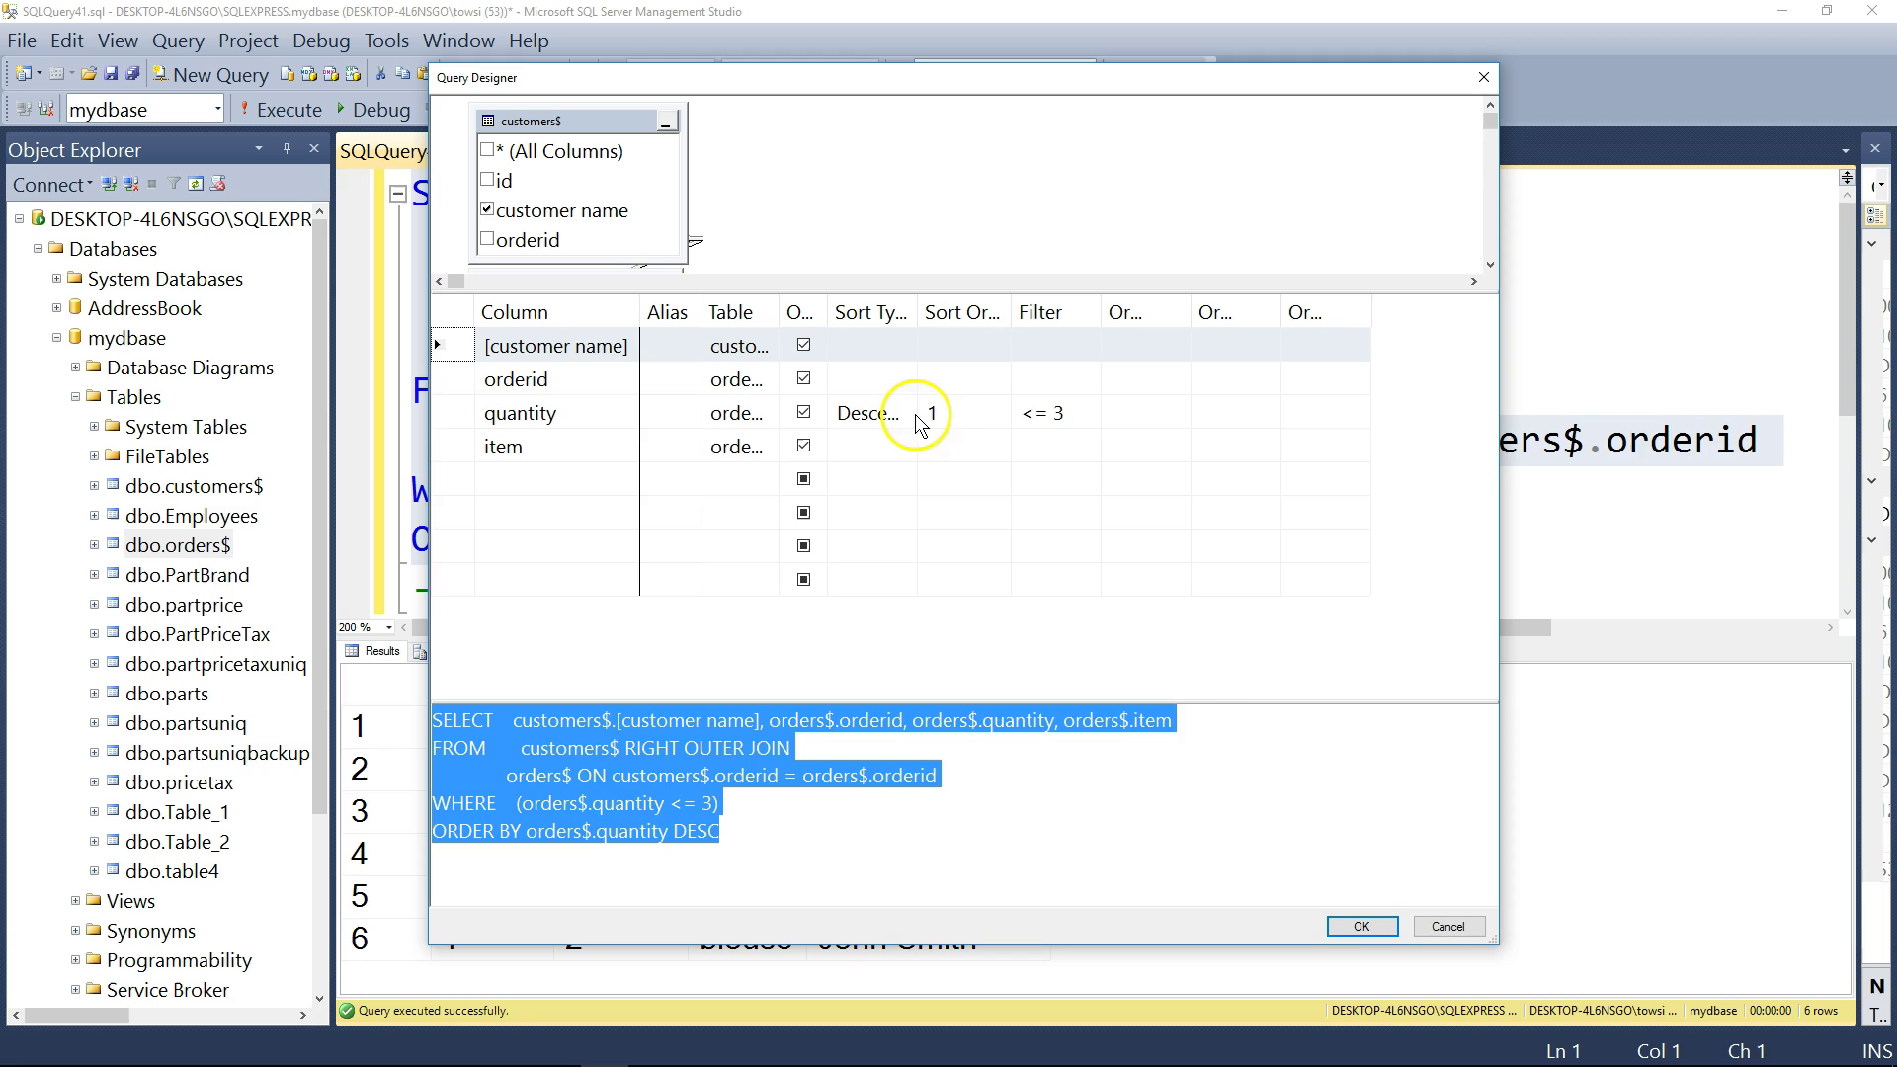
pyautogui.click(1380, 932)
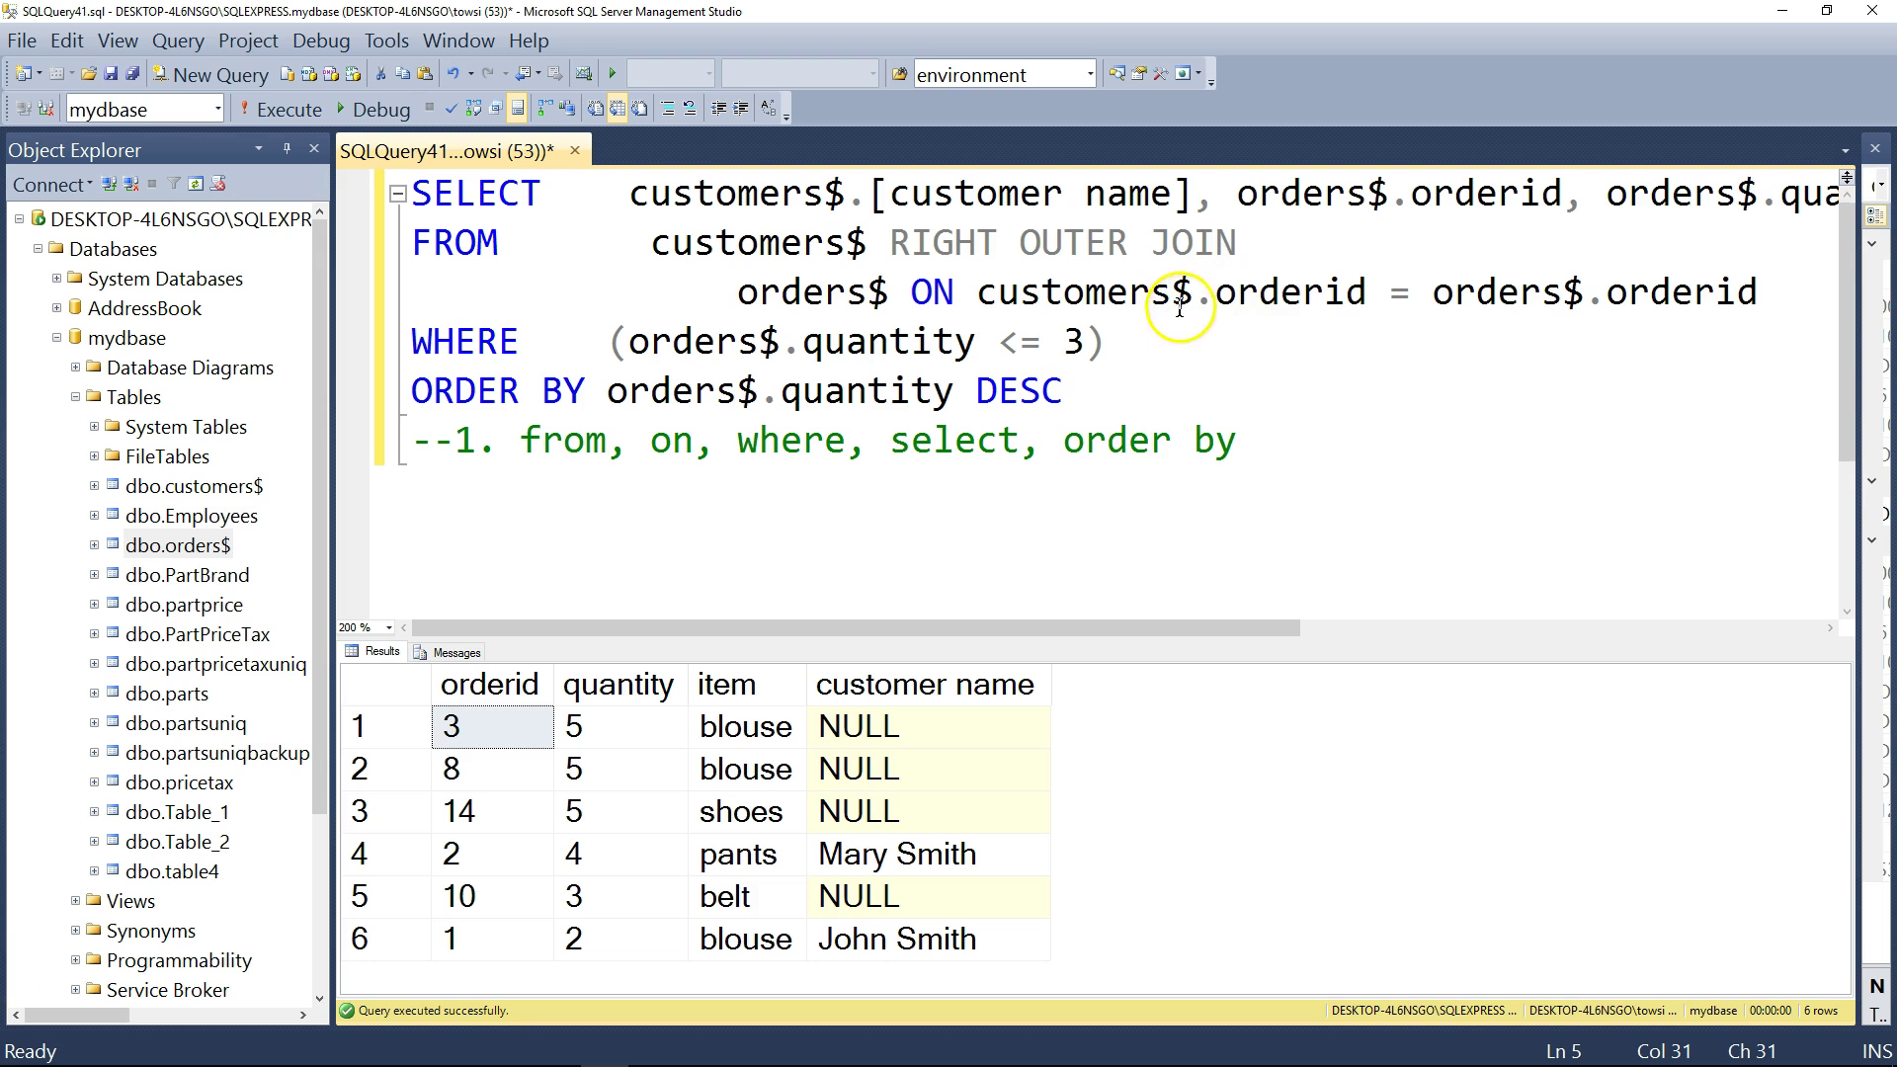
pyautogui.click(1080, 391)
pyautogui.moveTo(1080, 390); pyautogui.dragTo(423, 193)
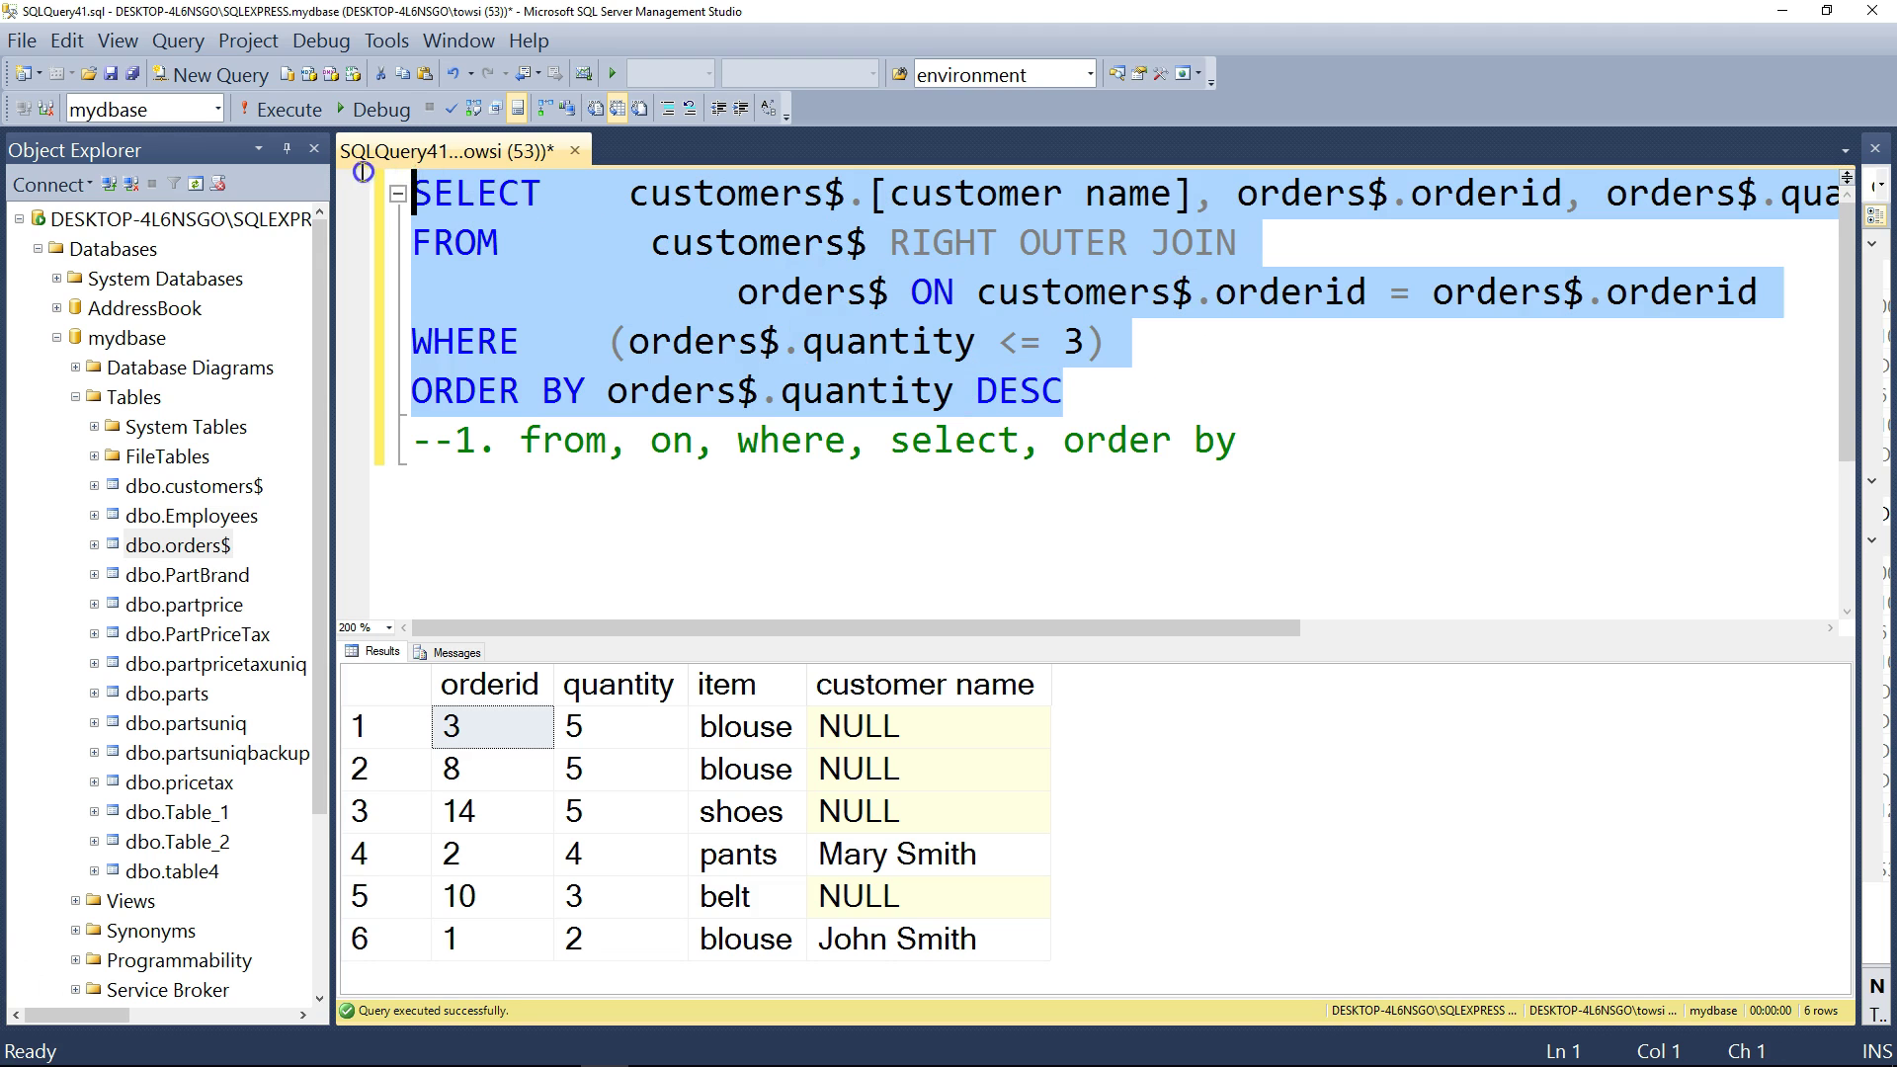
pyautogui.click(284, 109)
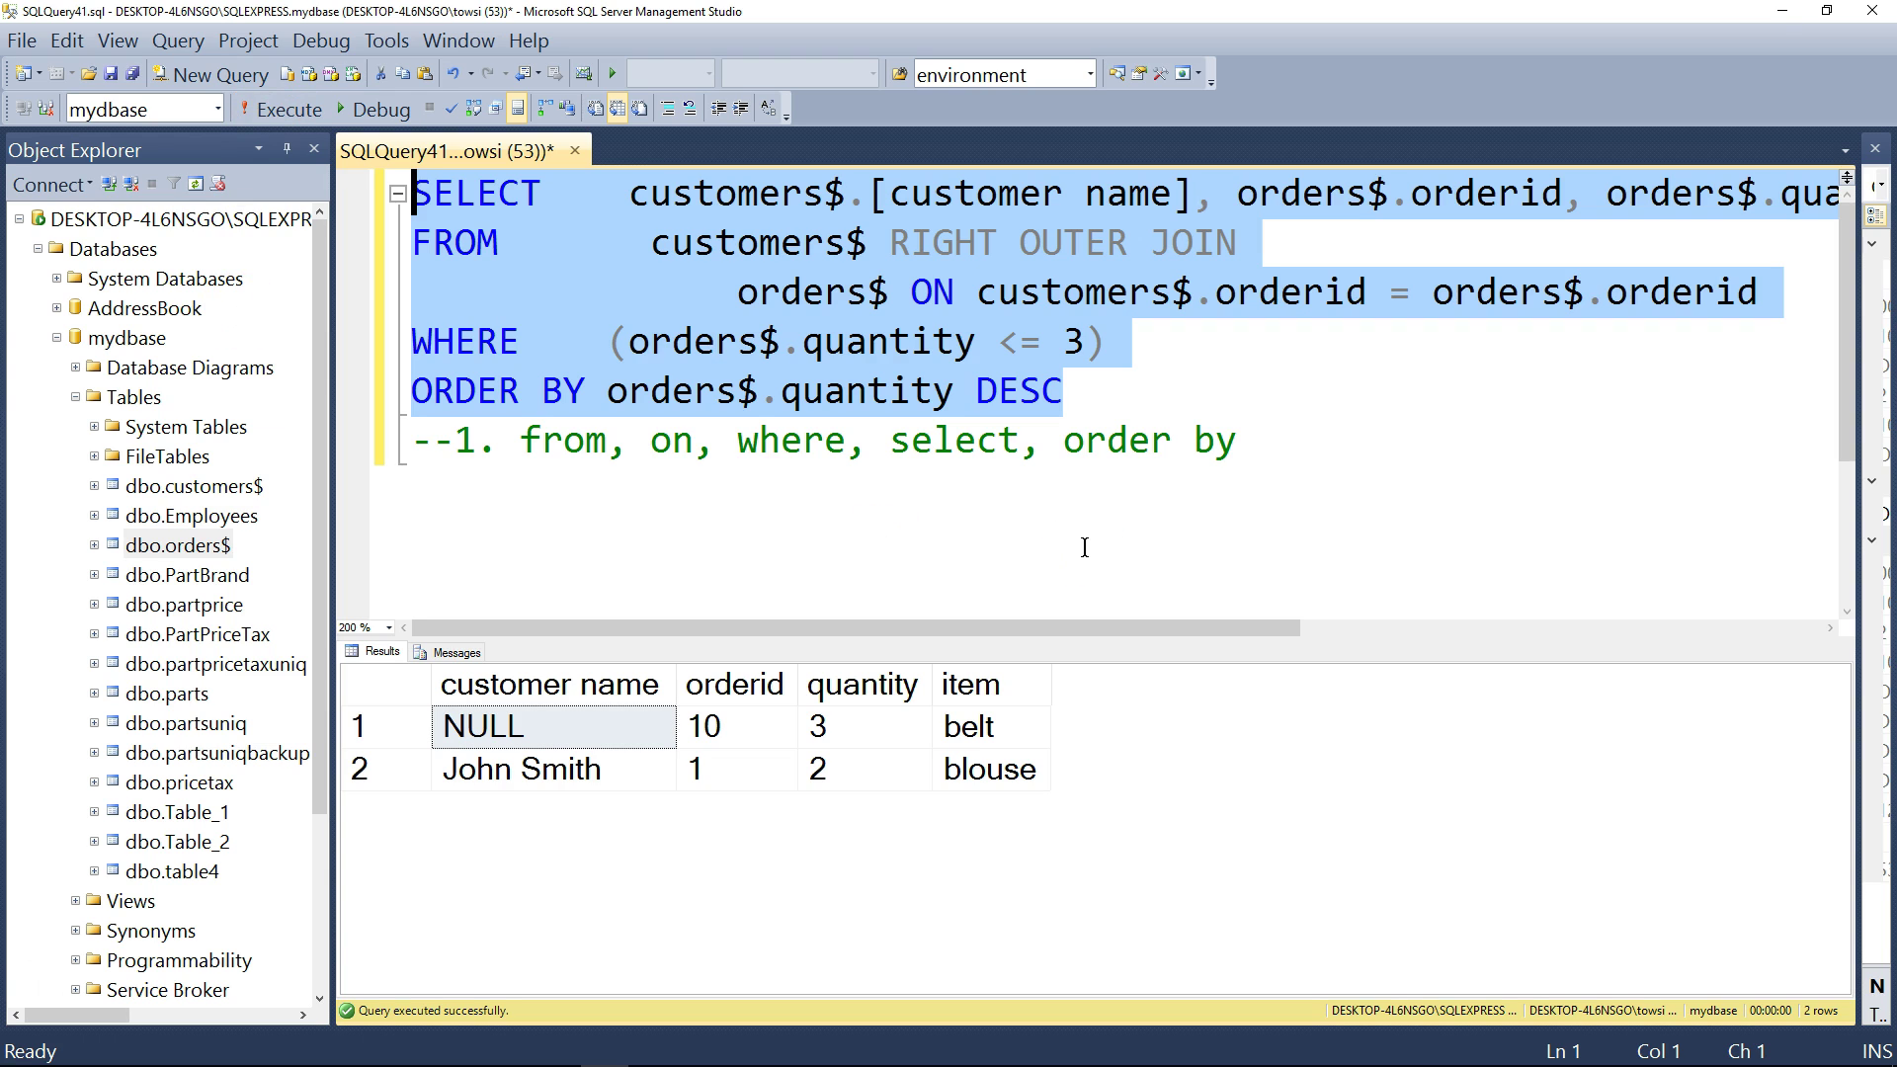
pyautogui.click(614, 727)
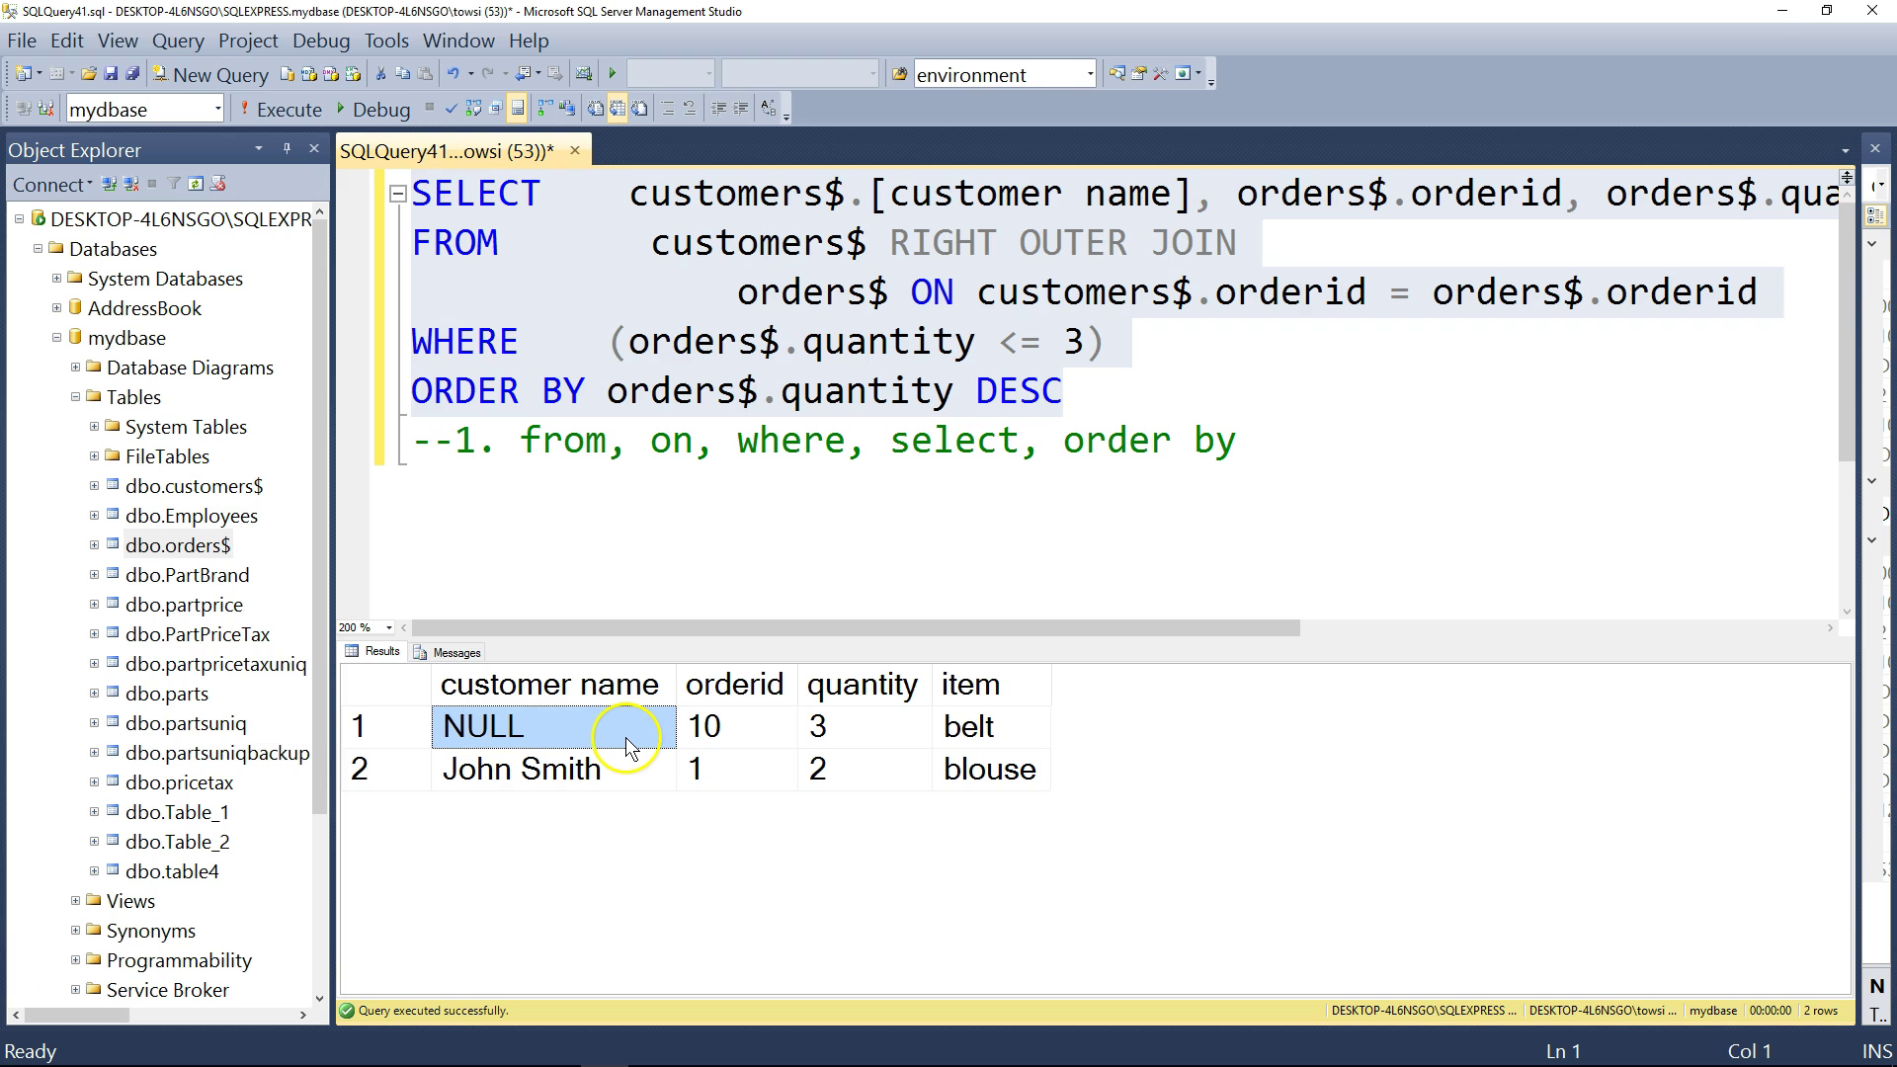
pyautogui.click(610, 447)
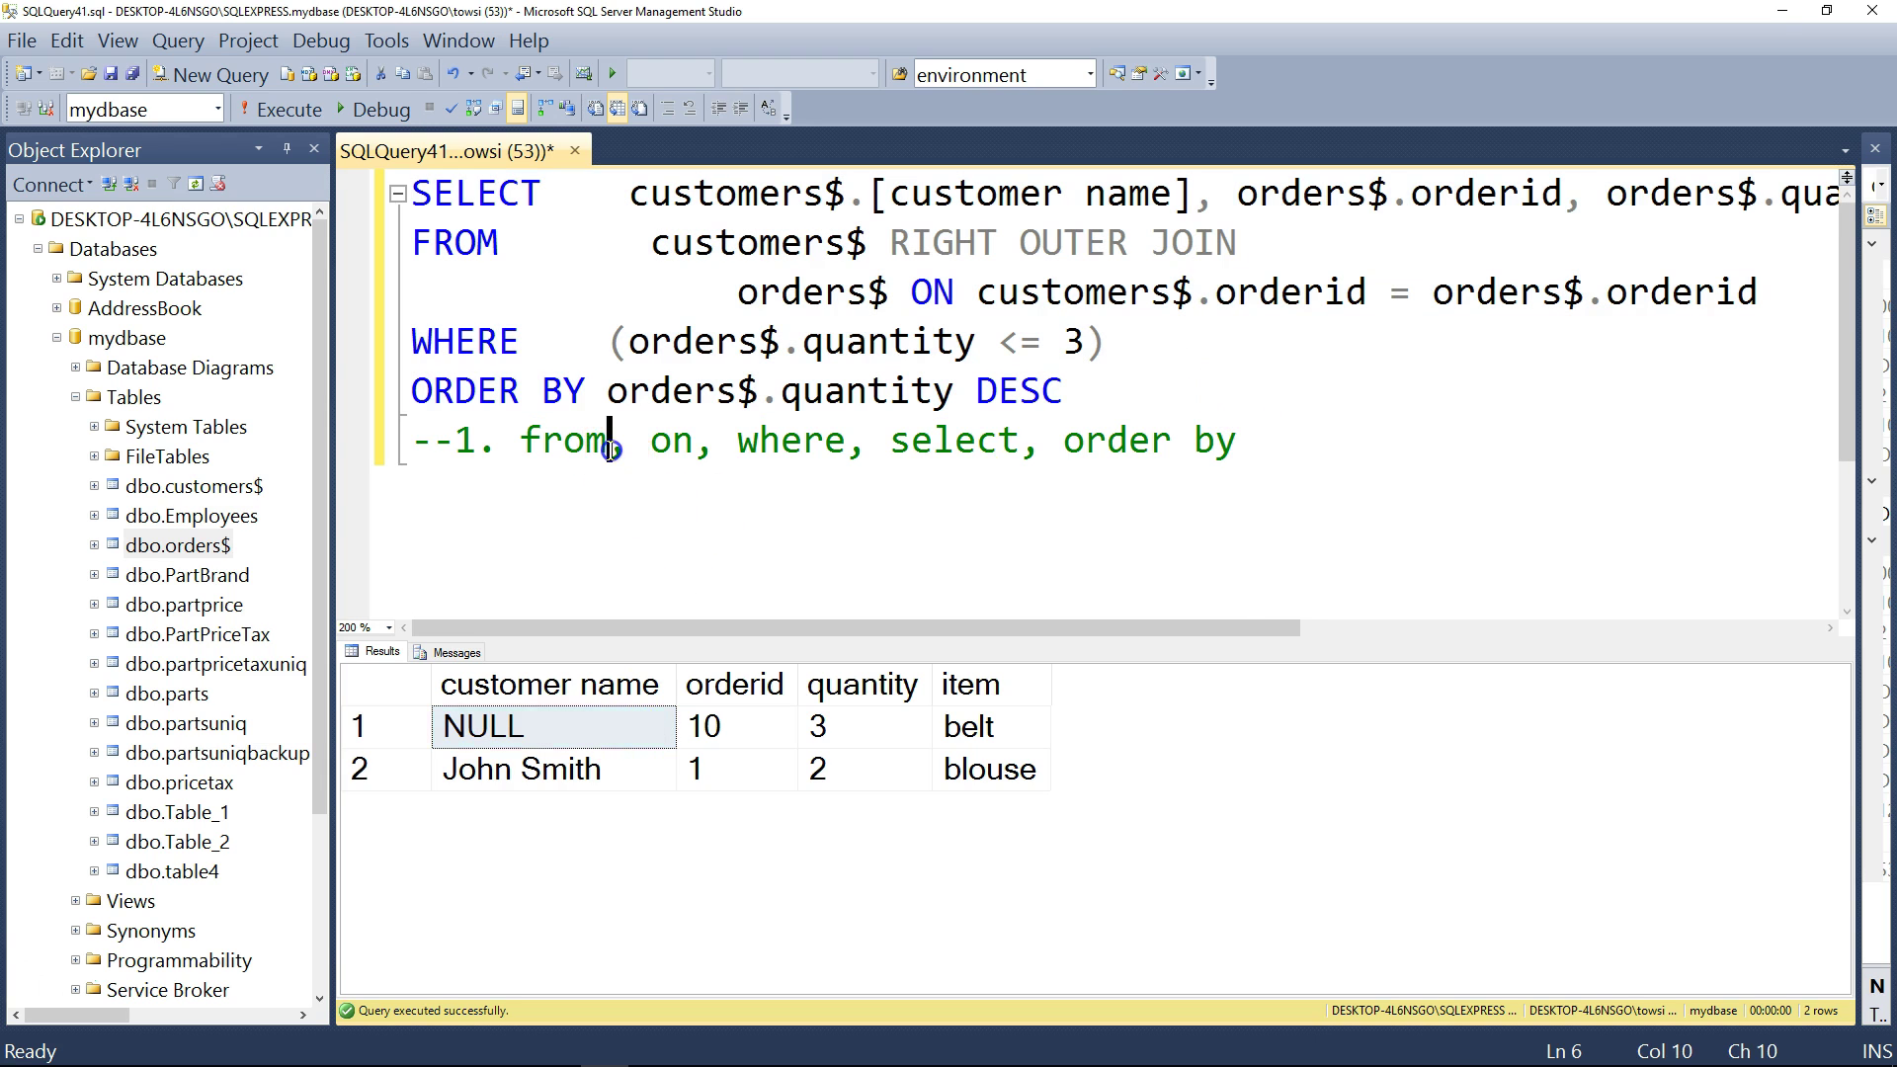
pyautogui.write(',')
pyautogui.moveTo(694, 441); pyautogui.dragTo(633, 442)
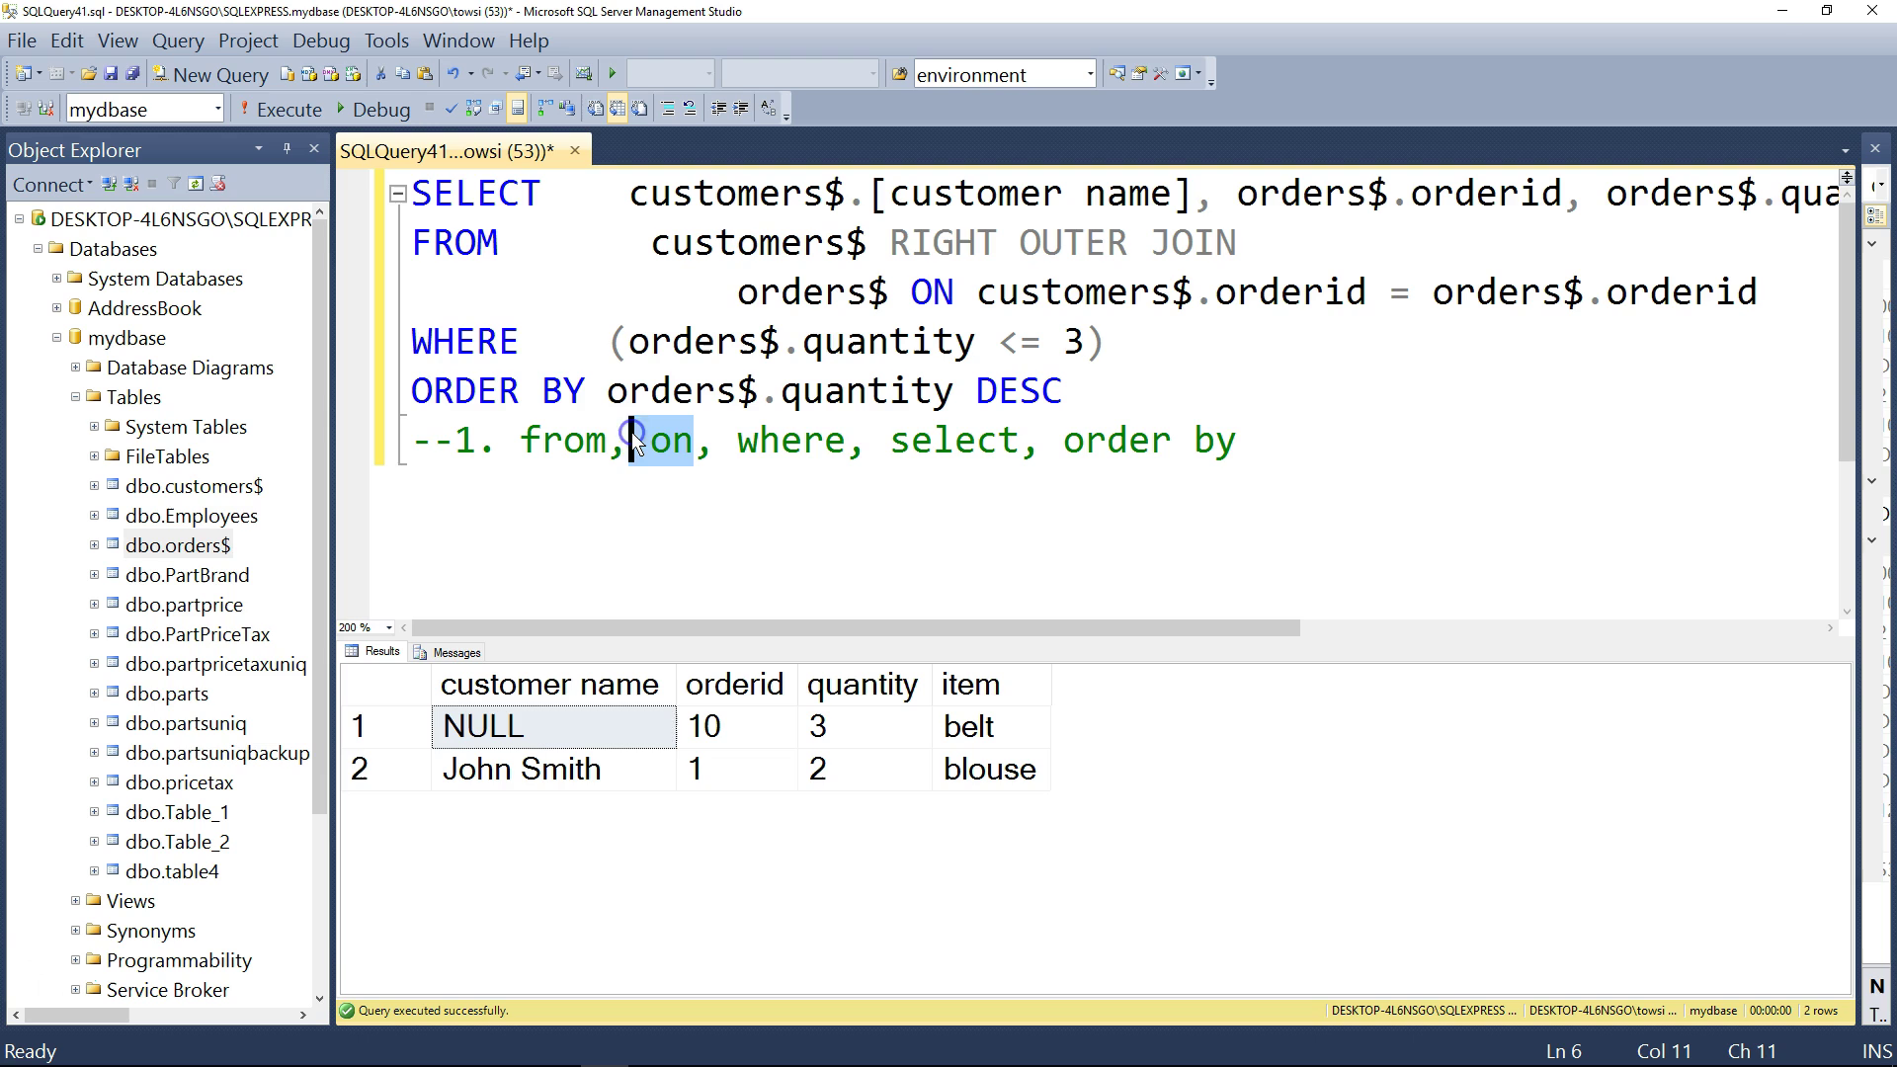
pyautogui.moveTo(868, 441); pyautogui.dragTo(737, 440)
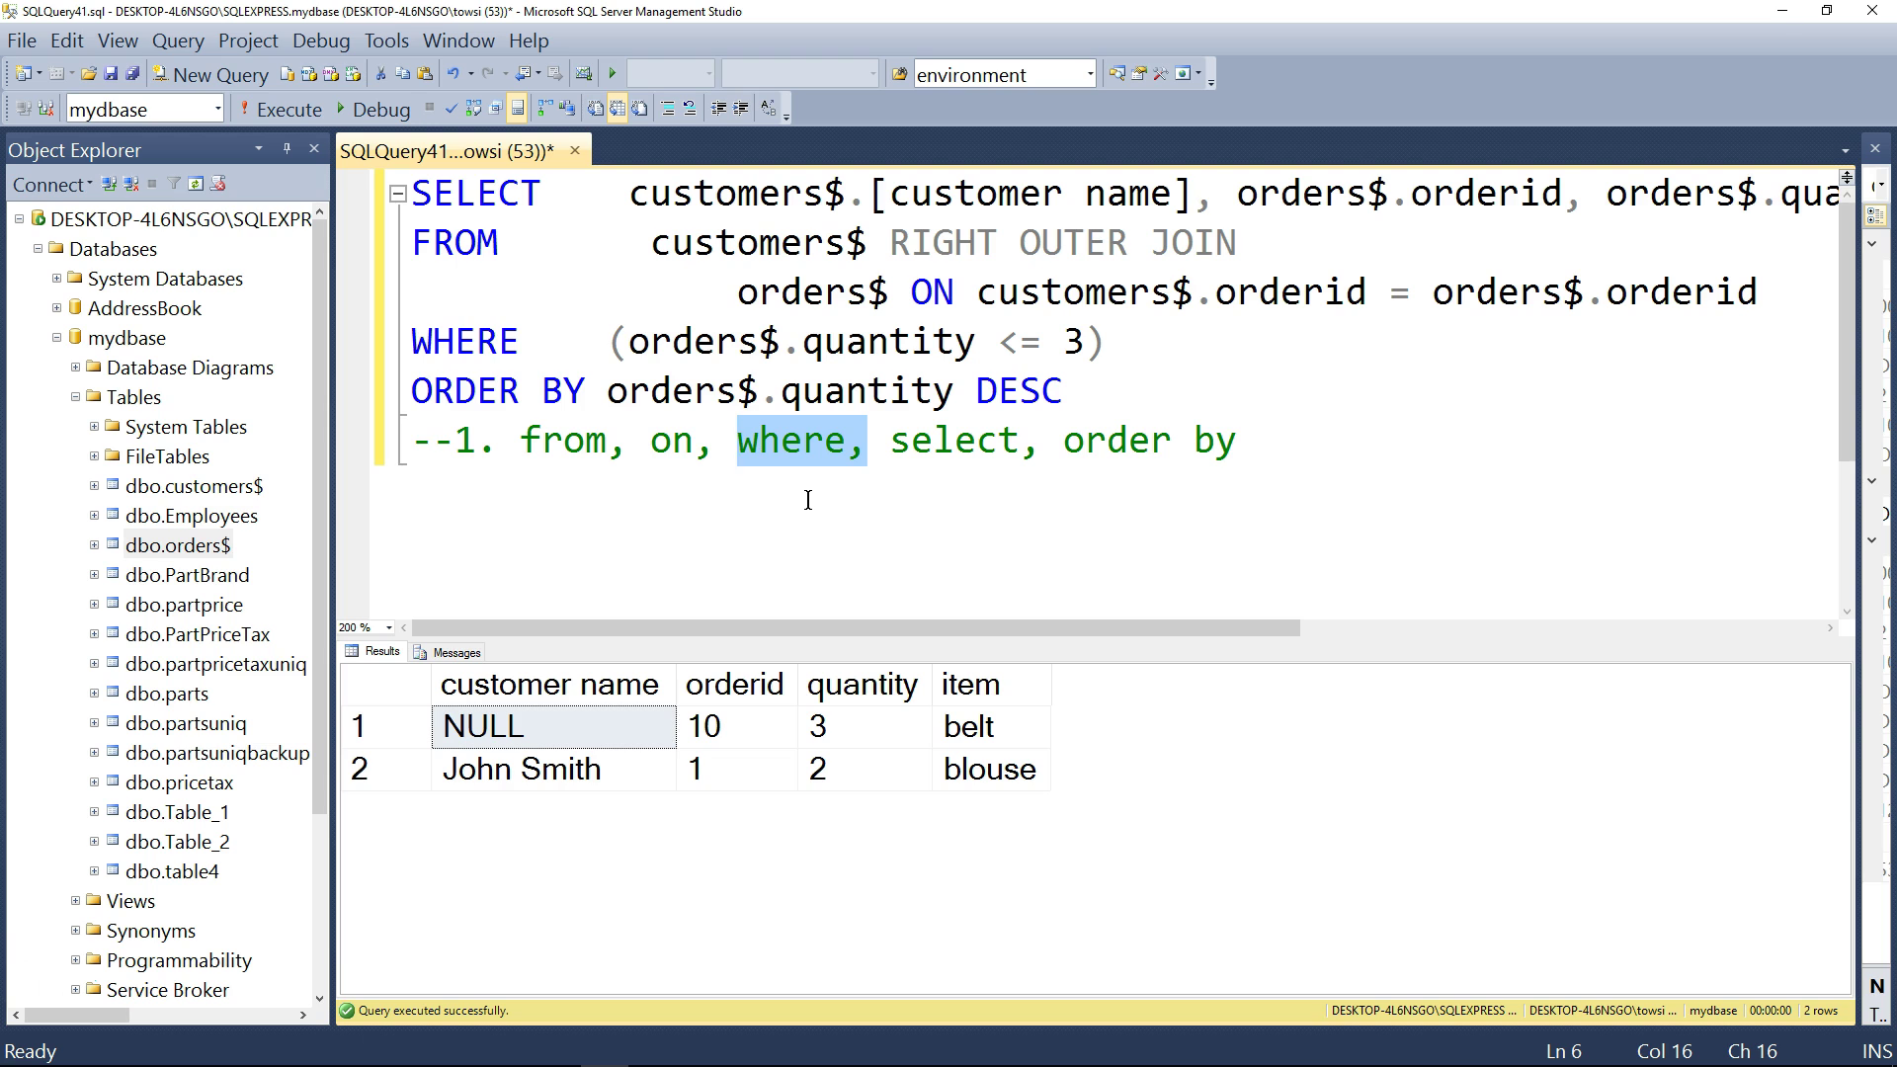
pyautogui.moveTo(1109, 342); pyautogui.dragTo(631, 342)
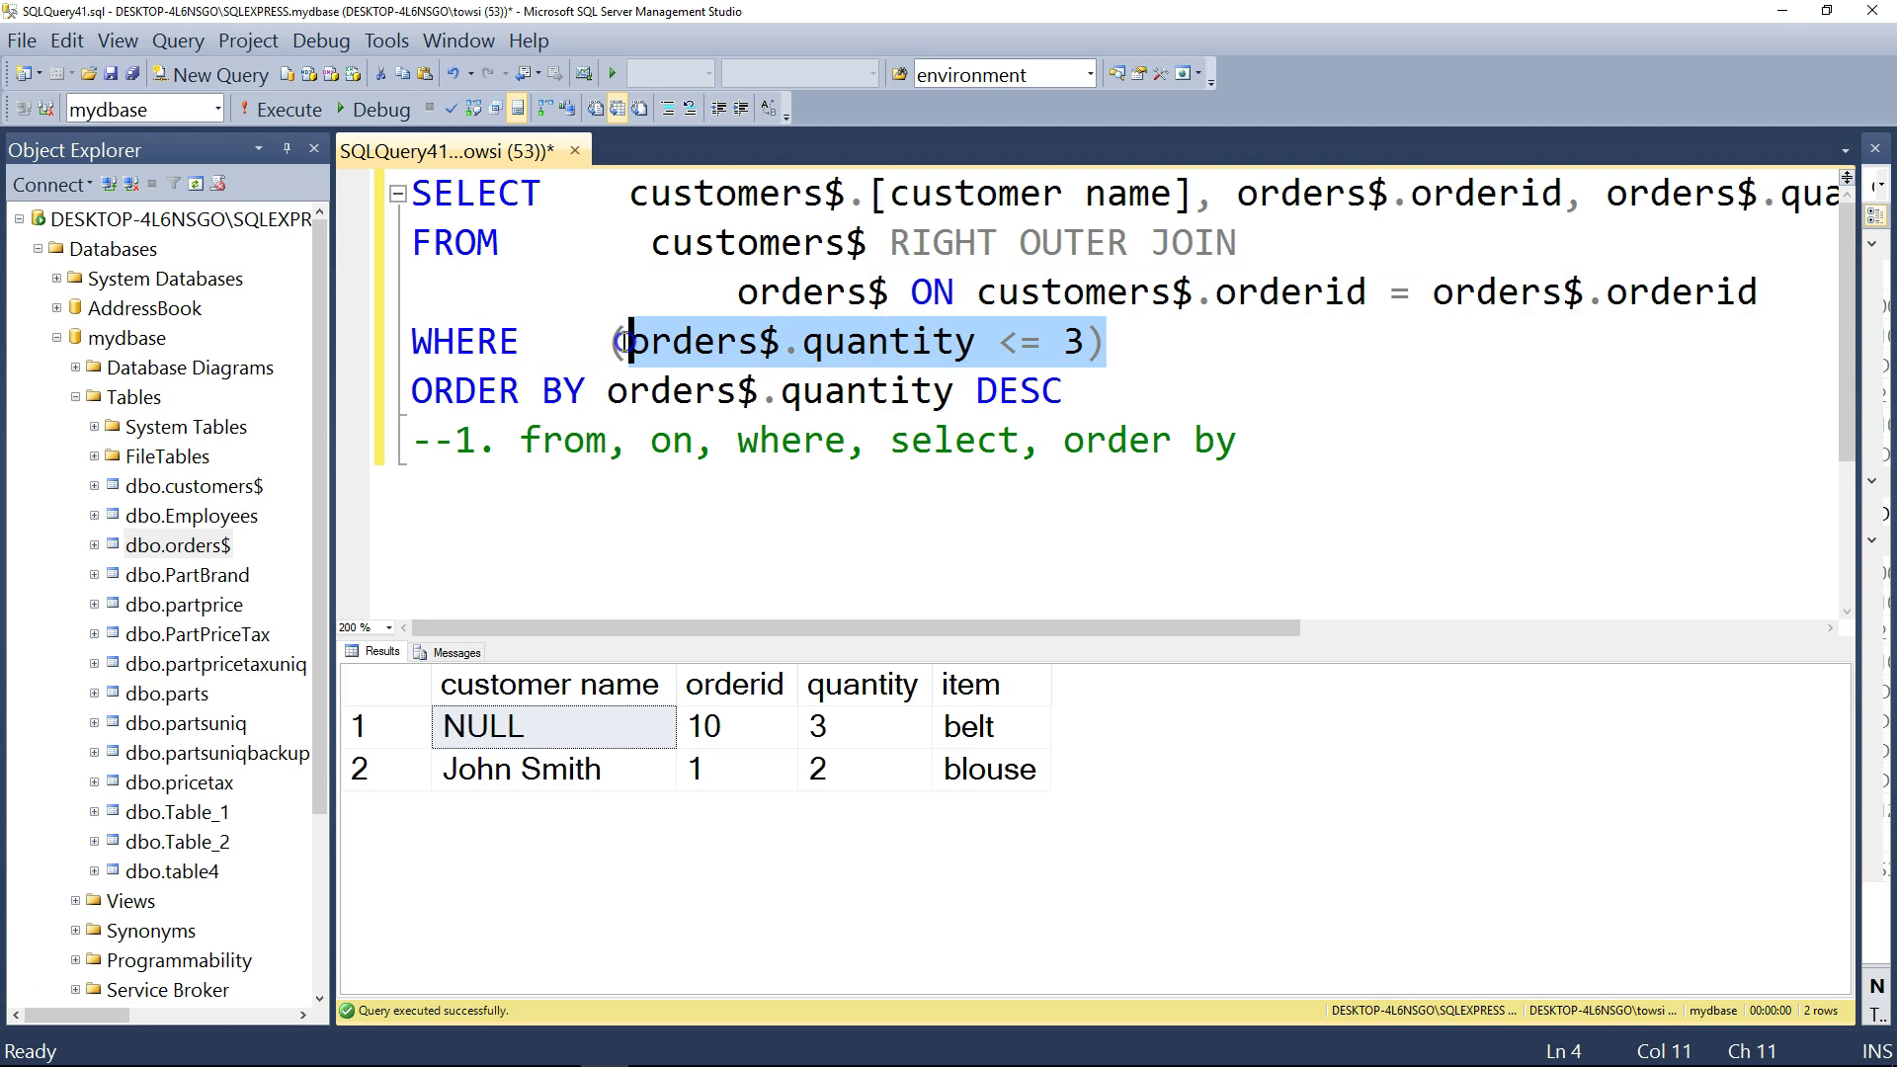
pyautogui.moveTo(1019, 441); pyautogui.dragTo(910, 441)
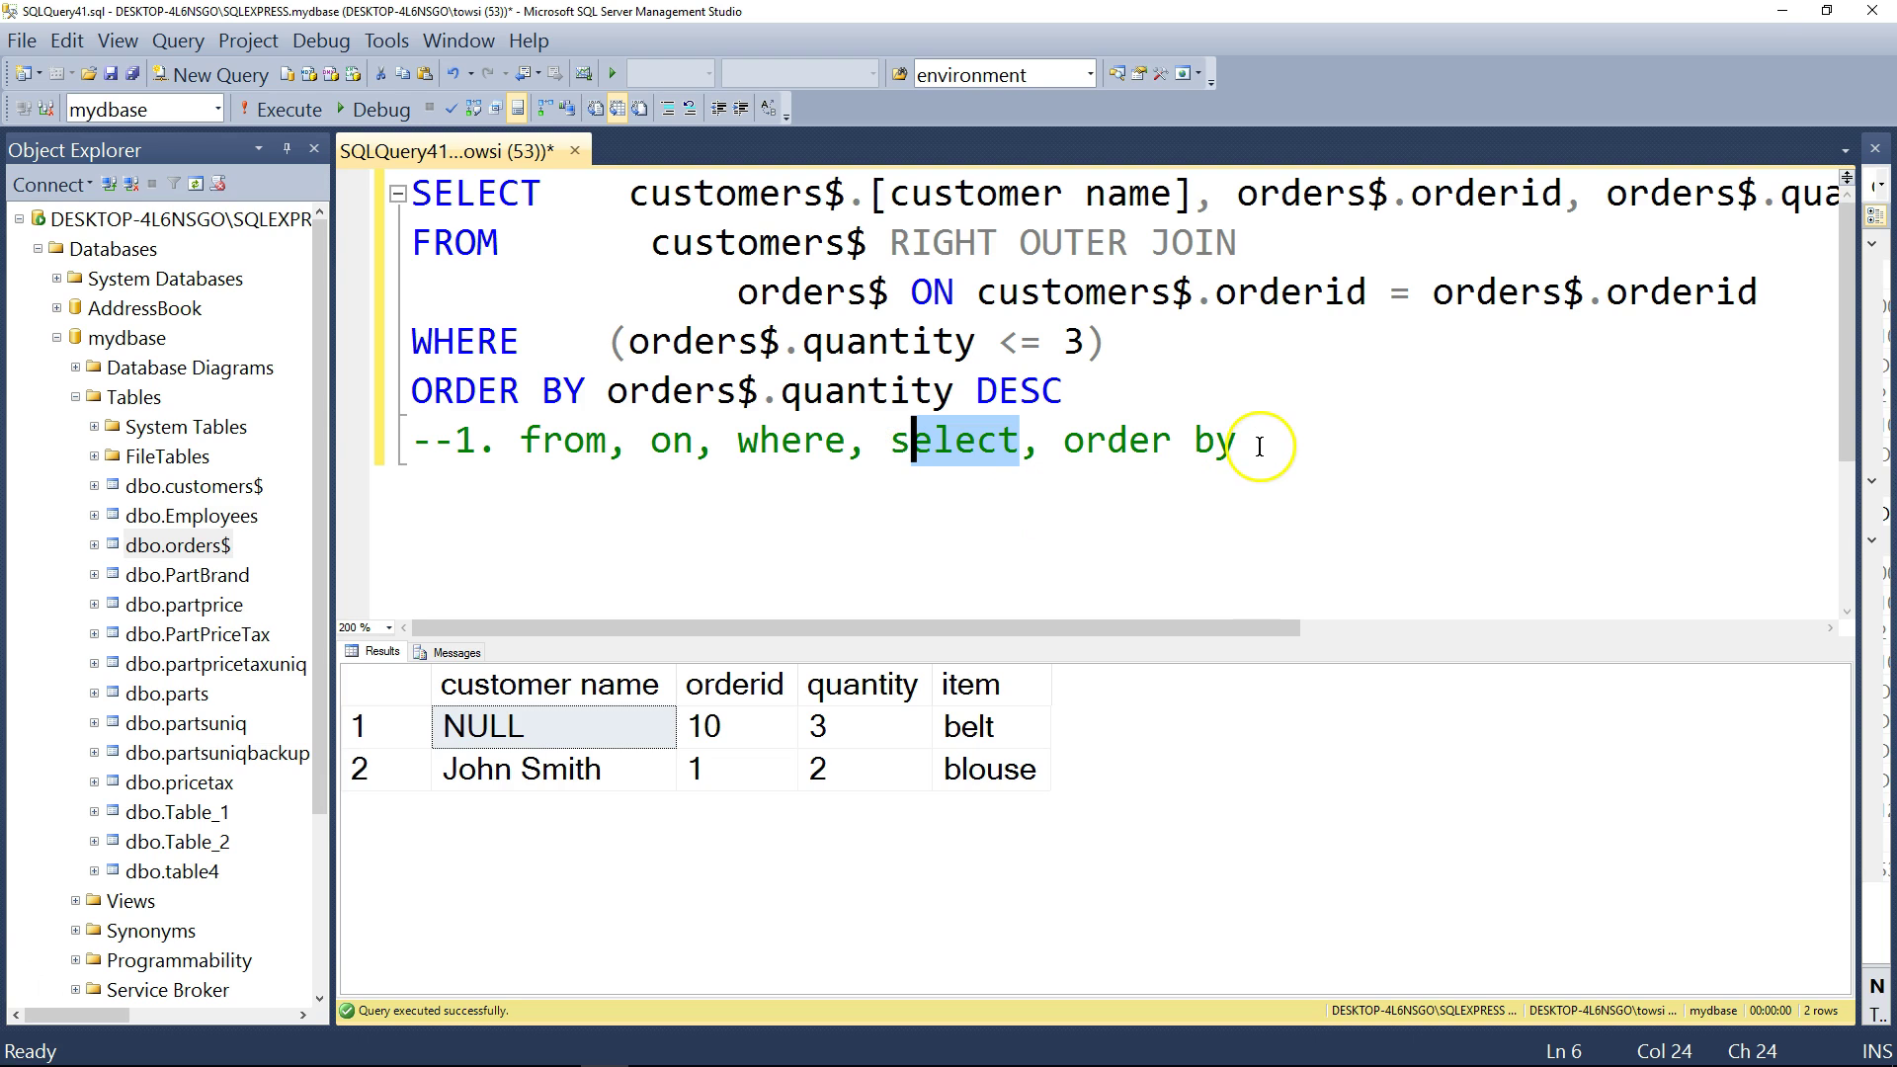
pyautogui.moveTo(1241, 442); pyautogui.dragTo(1087, 444)
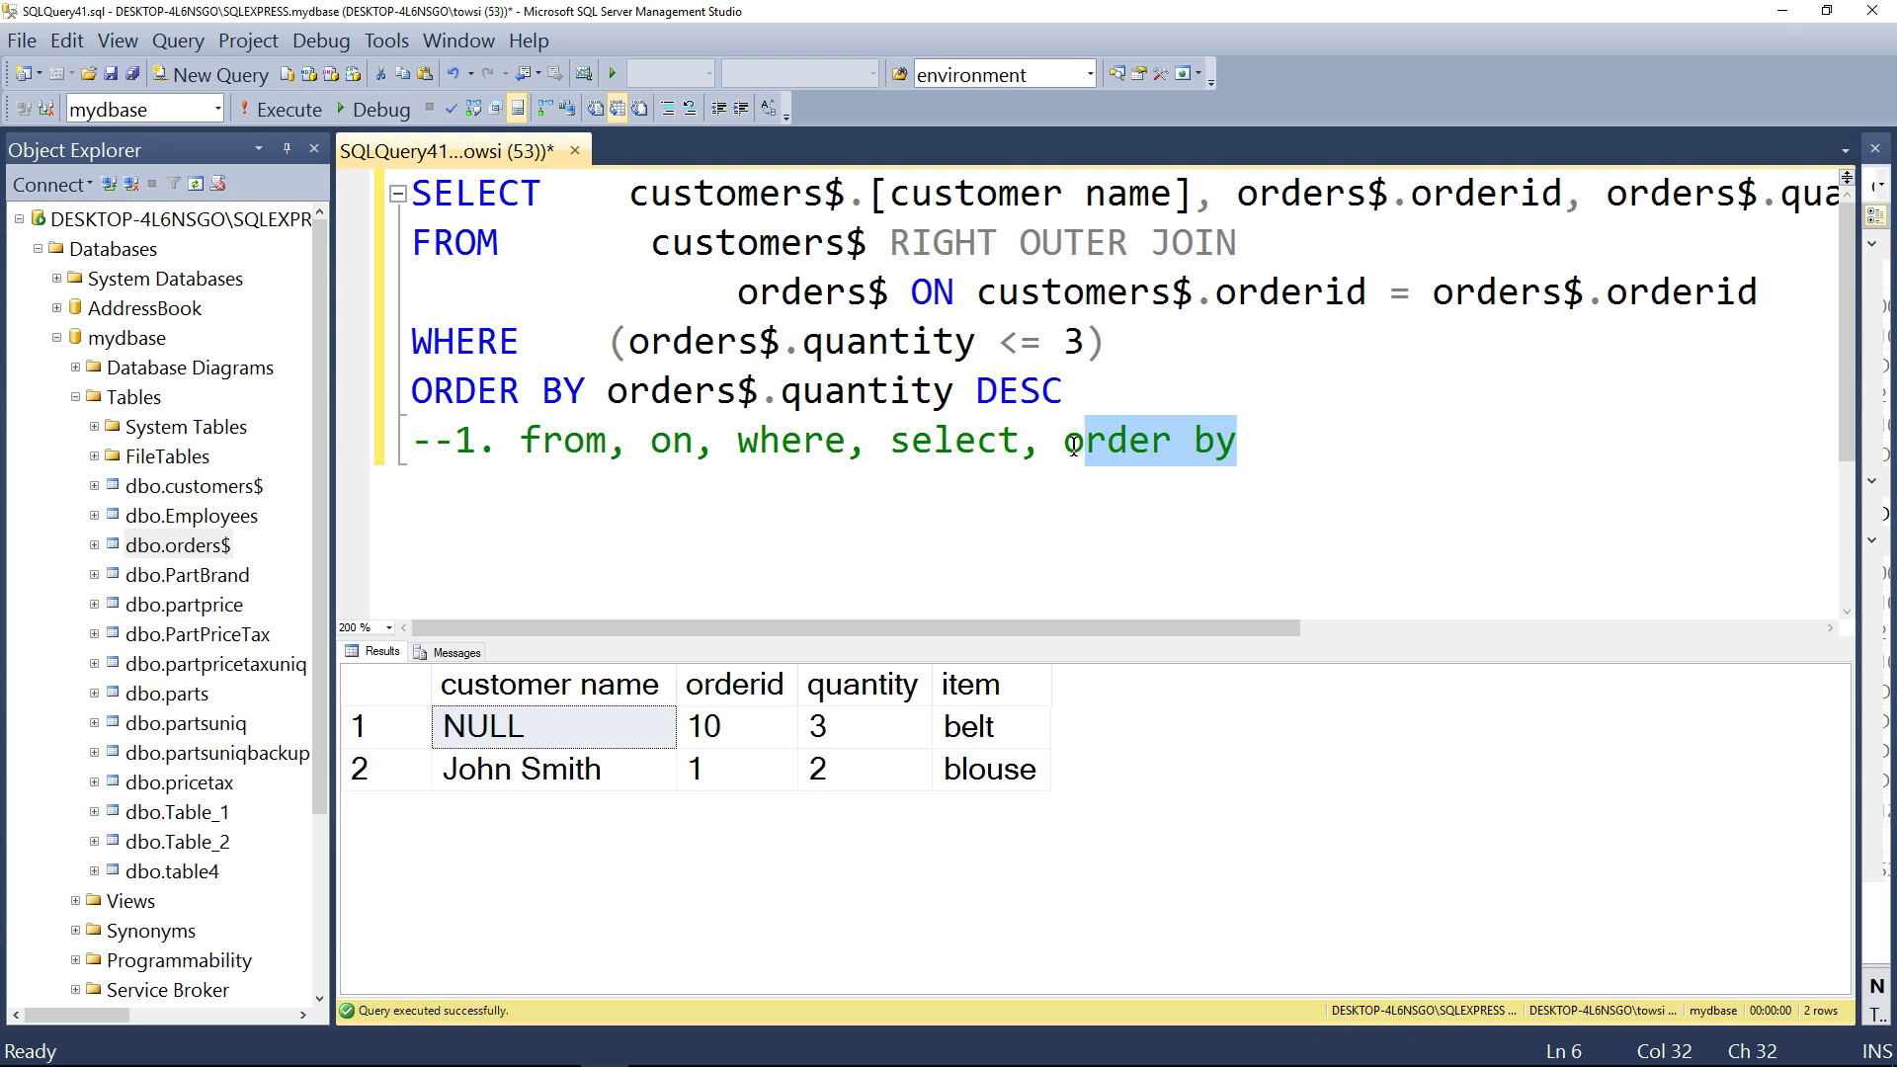
pyautogui.click(932, 508)
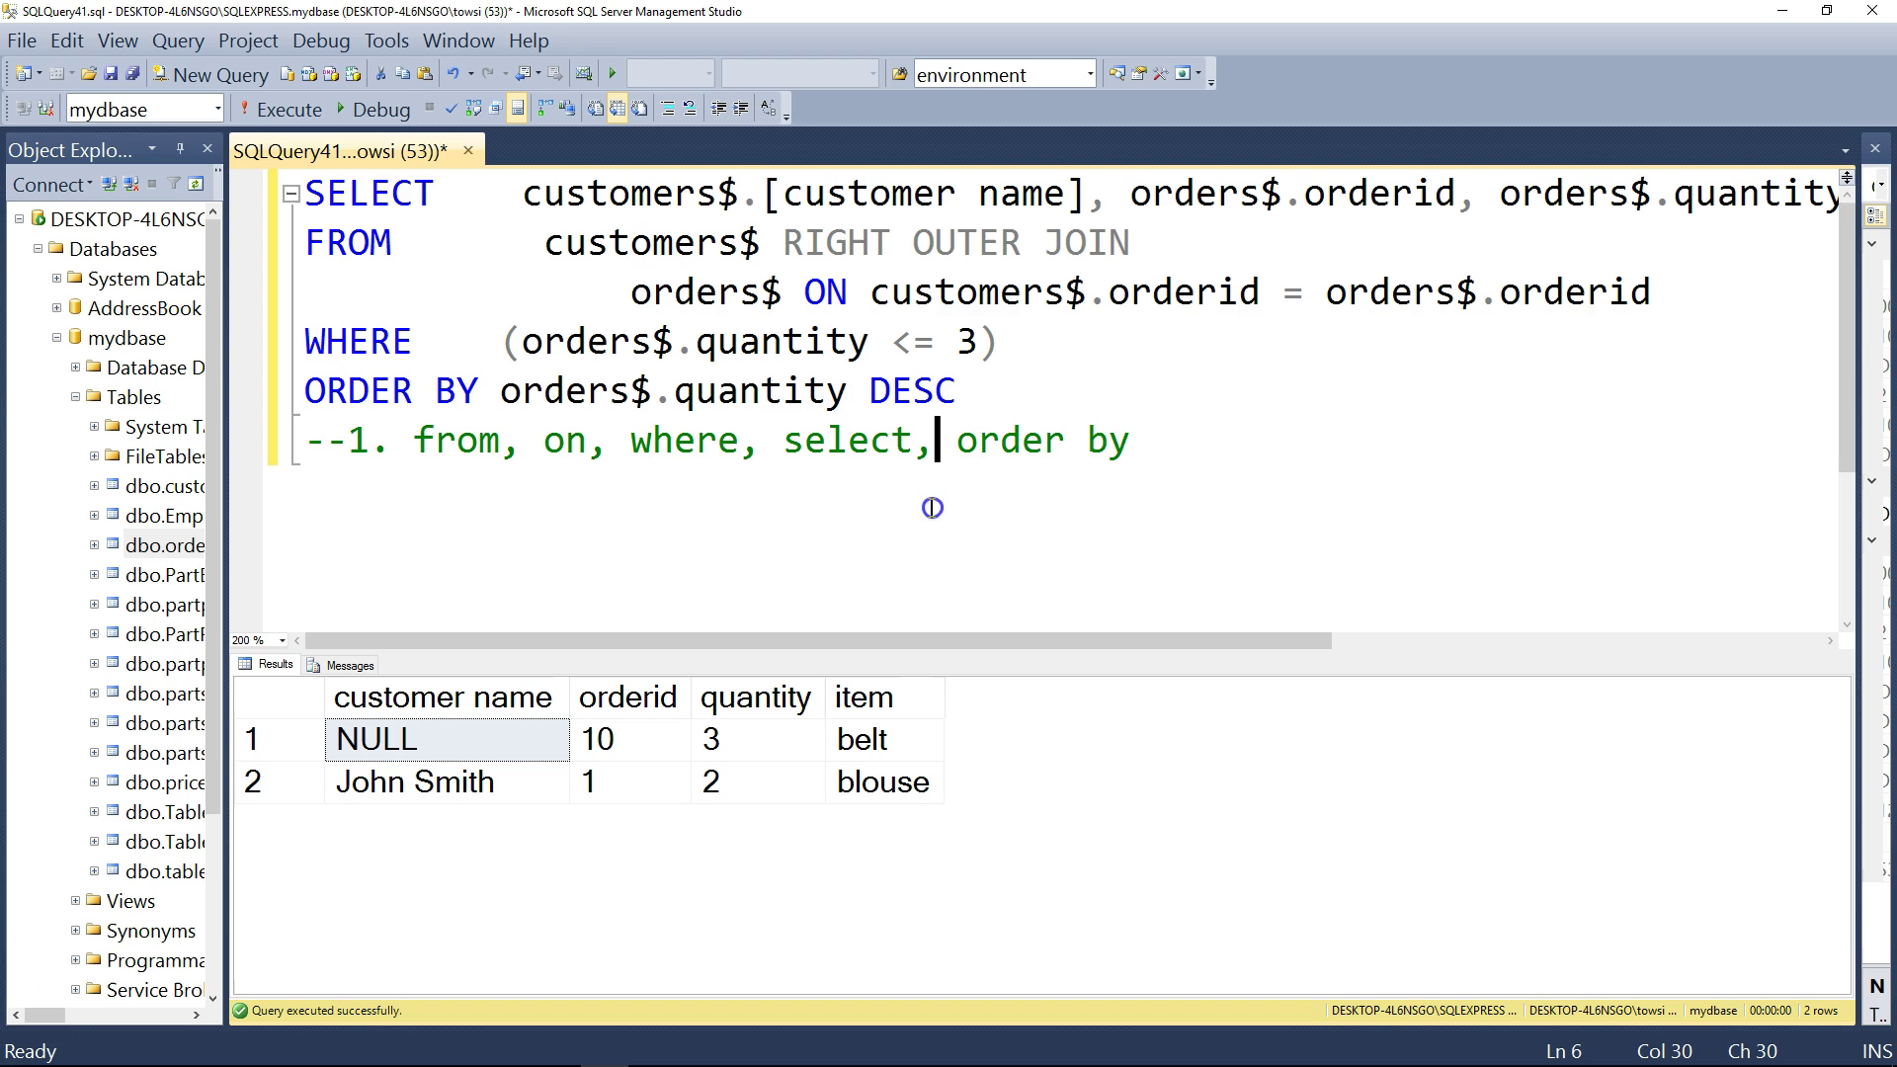
pyautogui.moveTo(1182, 474); pyautogui.dragTo(305, 187)
pyautogui.click(1057, 384)
pyautogui.moveTo(956, 393); pyautogui.dragTo(305, 188)
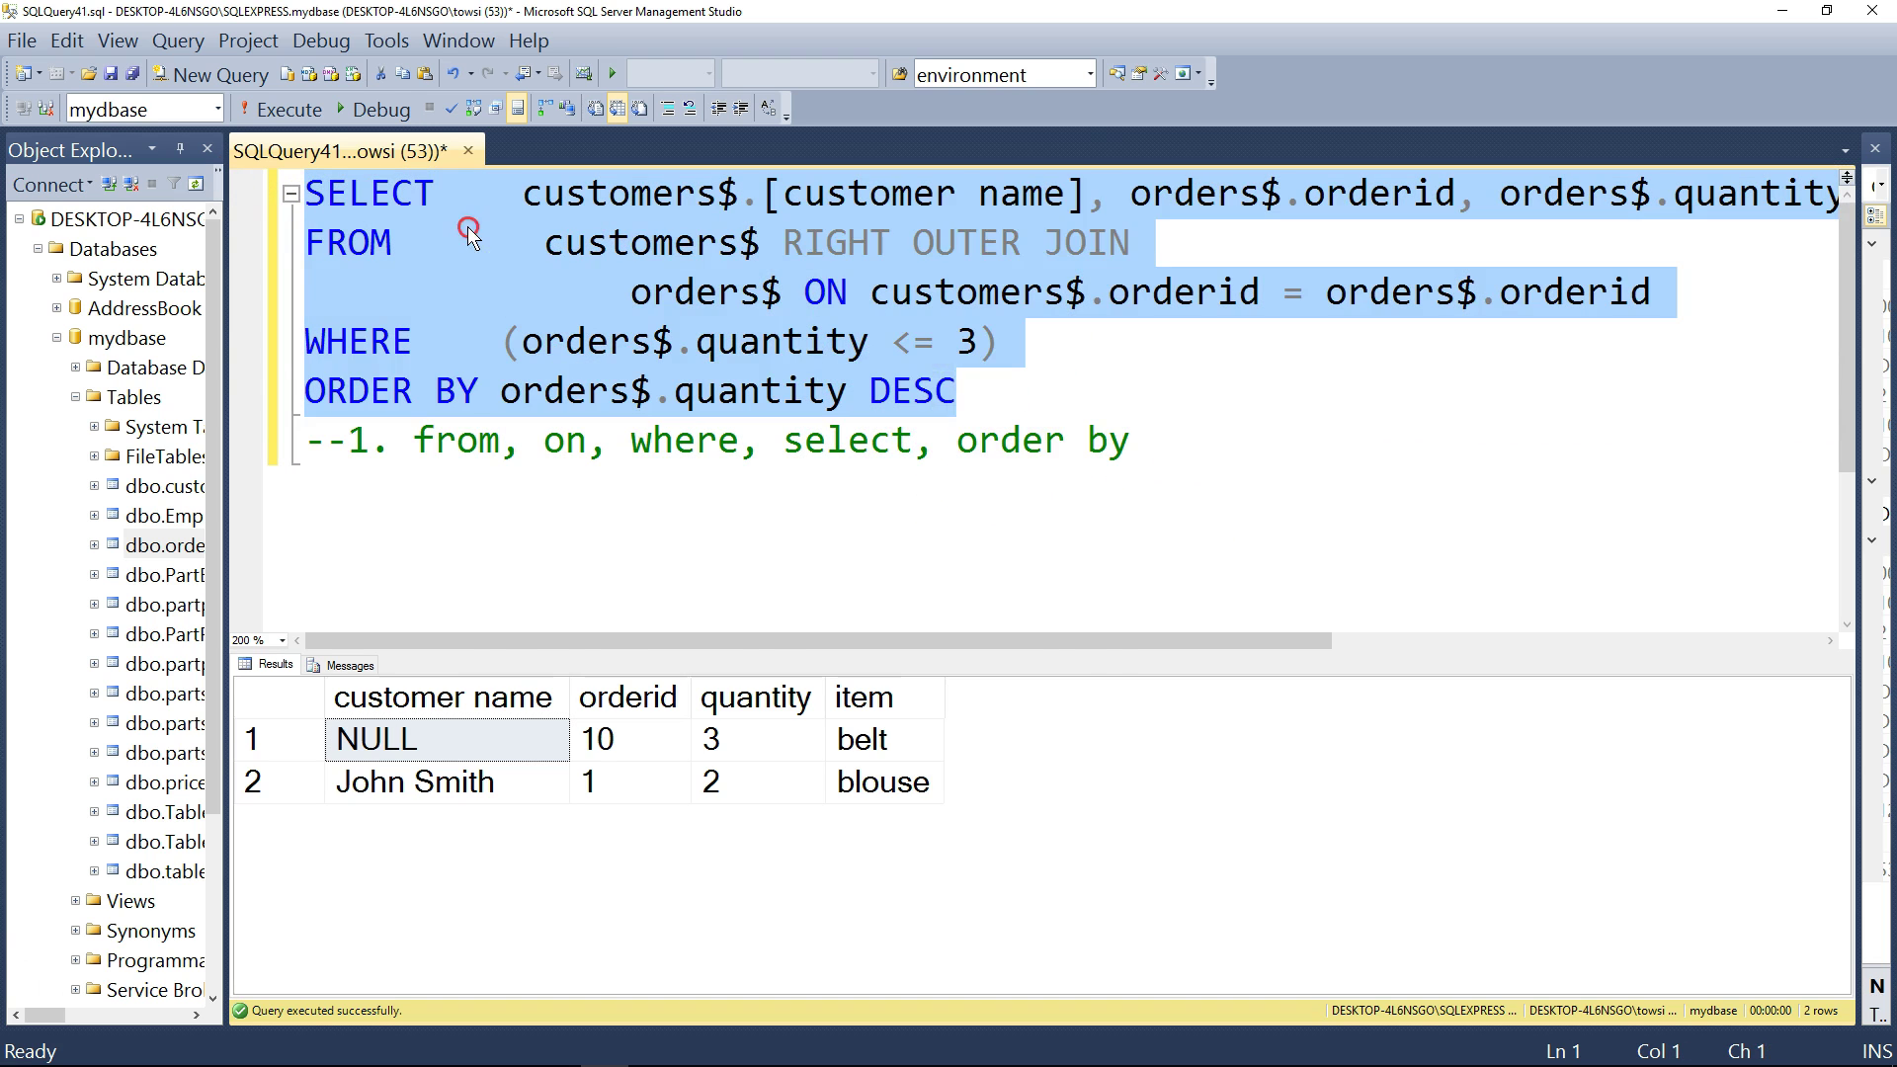
pyautogui.rightClick(467, 227)
pyautogui.click(603, 658)
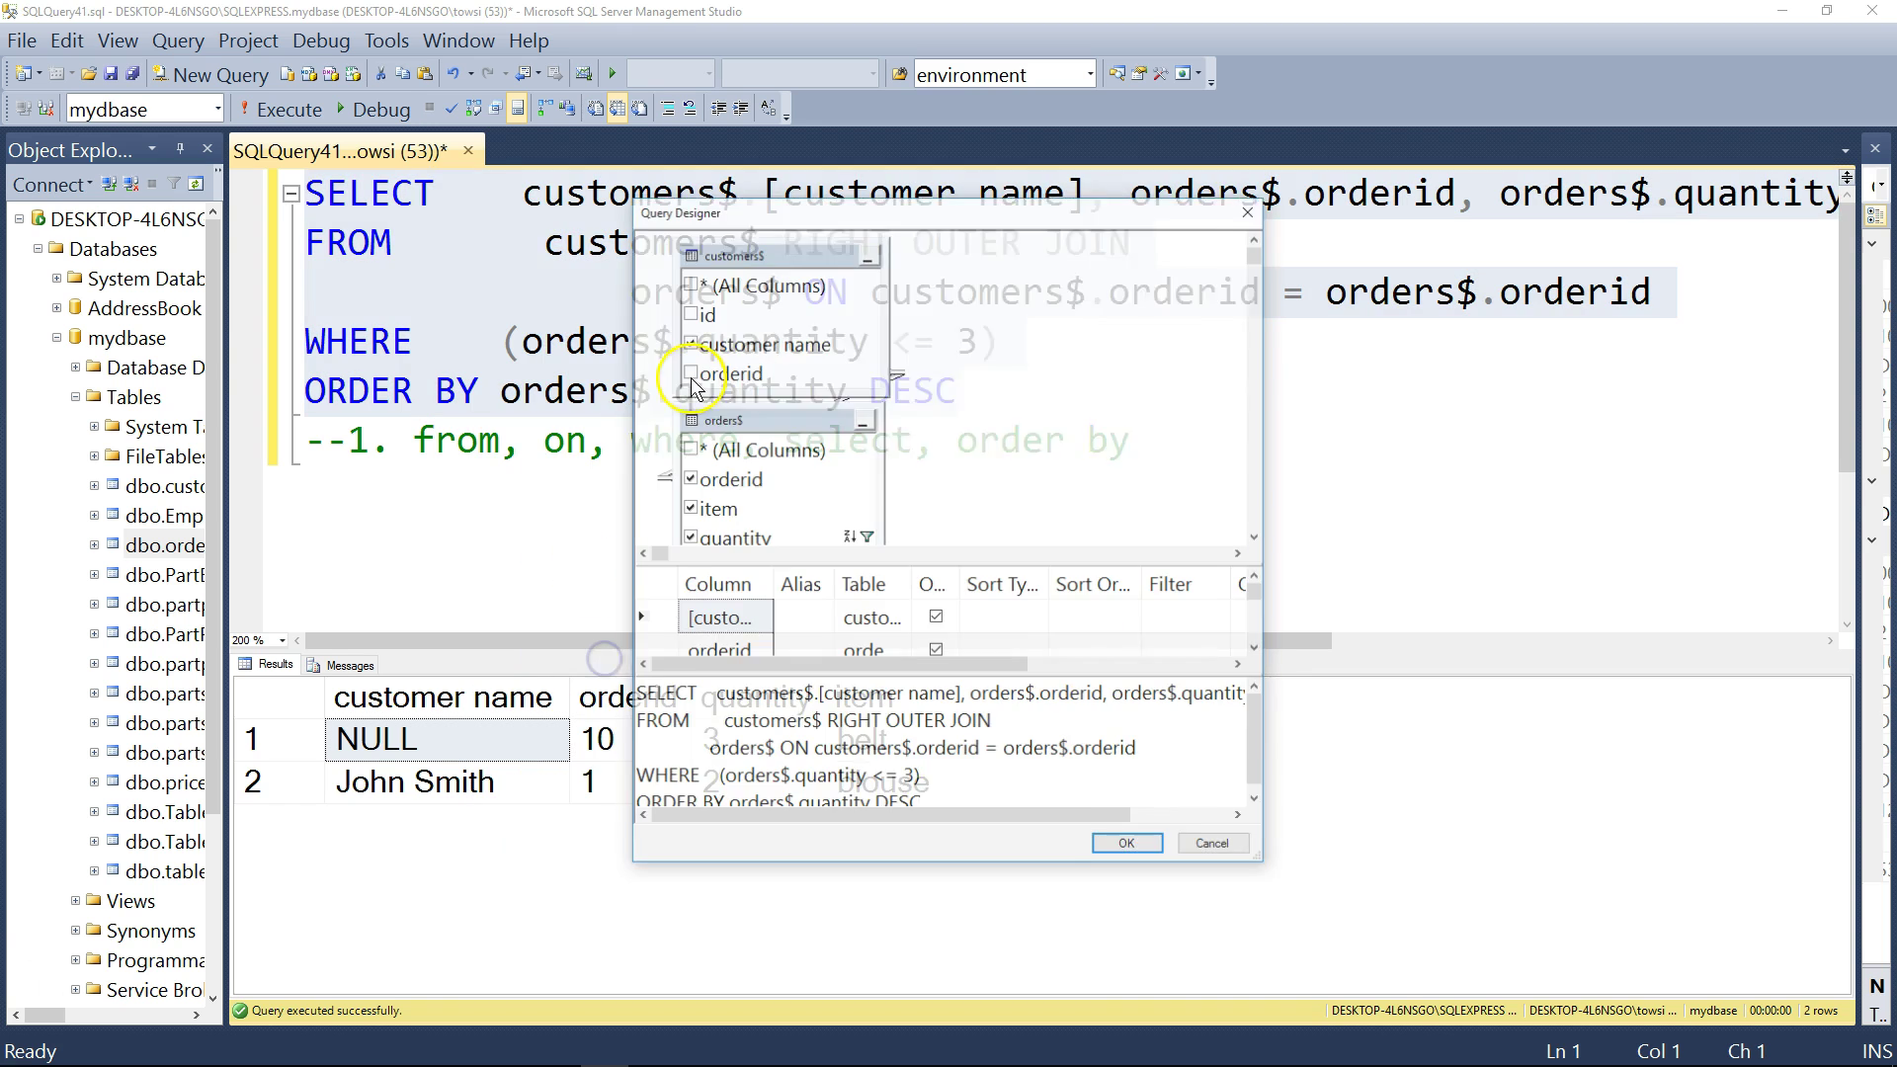
pyautogui.moveTo(808, 223); pyautogui.dragTo(578, 113)
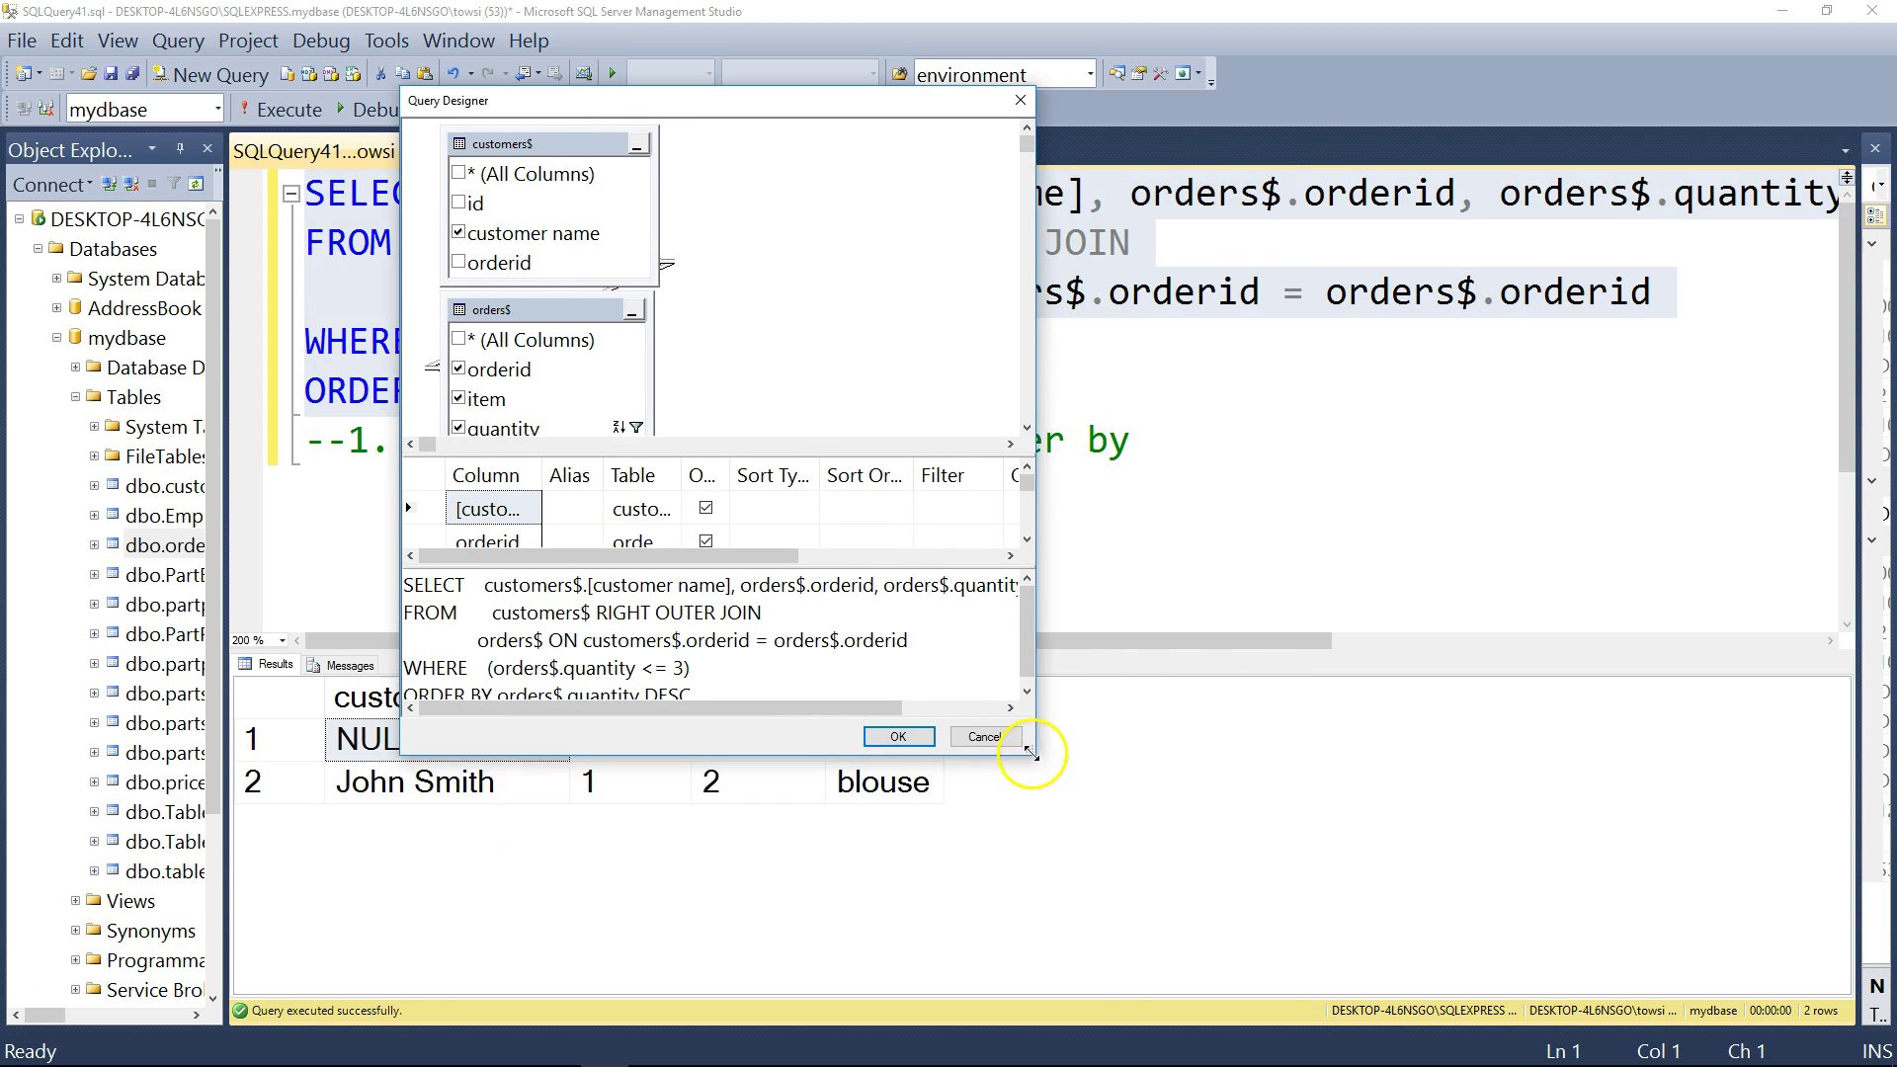
pyautogui.moveTo(1034, 757); pyautogui.dragTo(1297, 886)
pyautogui.moveTo(558, 310); pyautogui.dragTo(952, 135)
pyautogui.rightClick(797, 257)
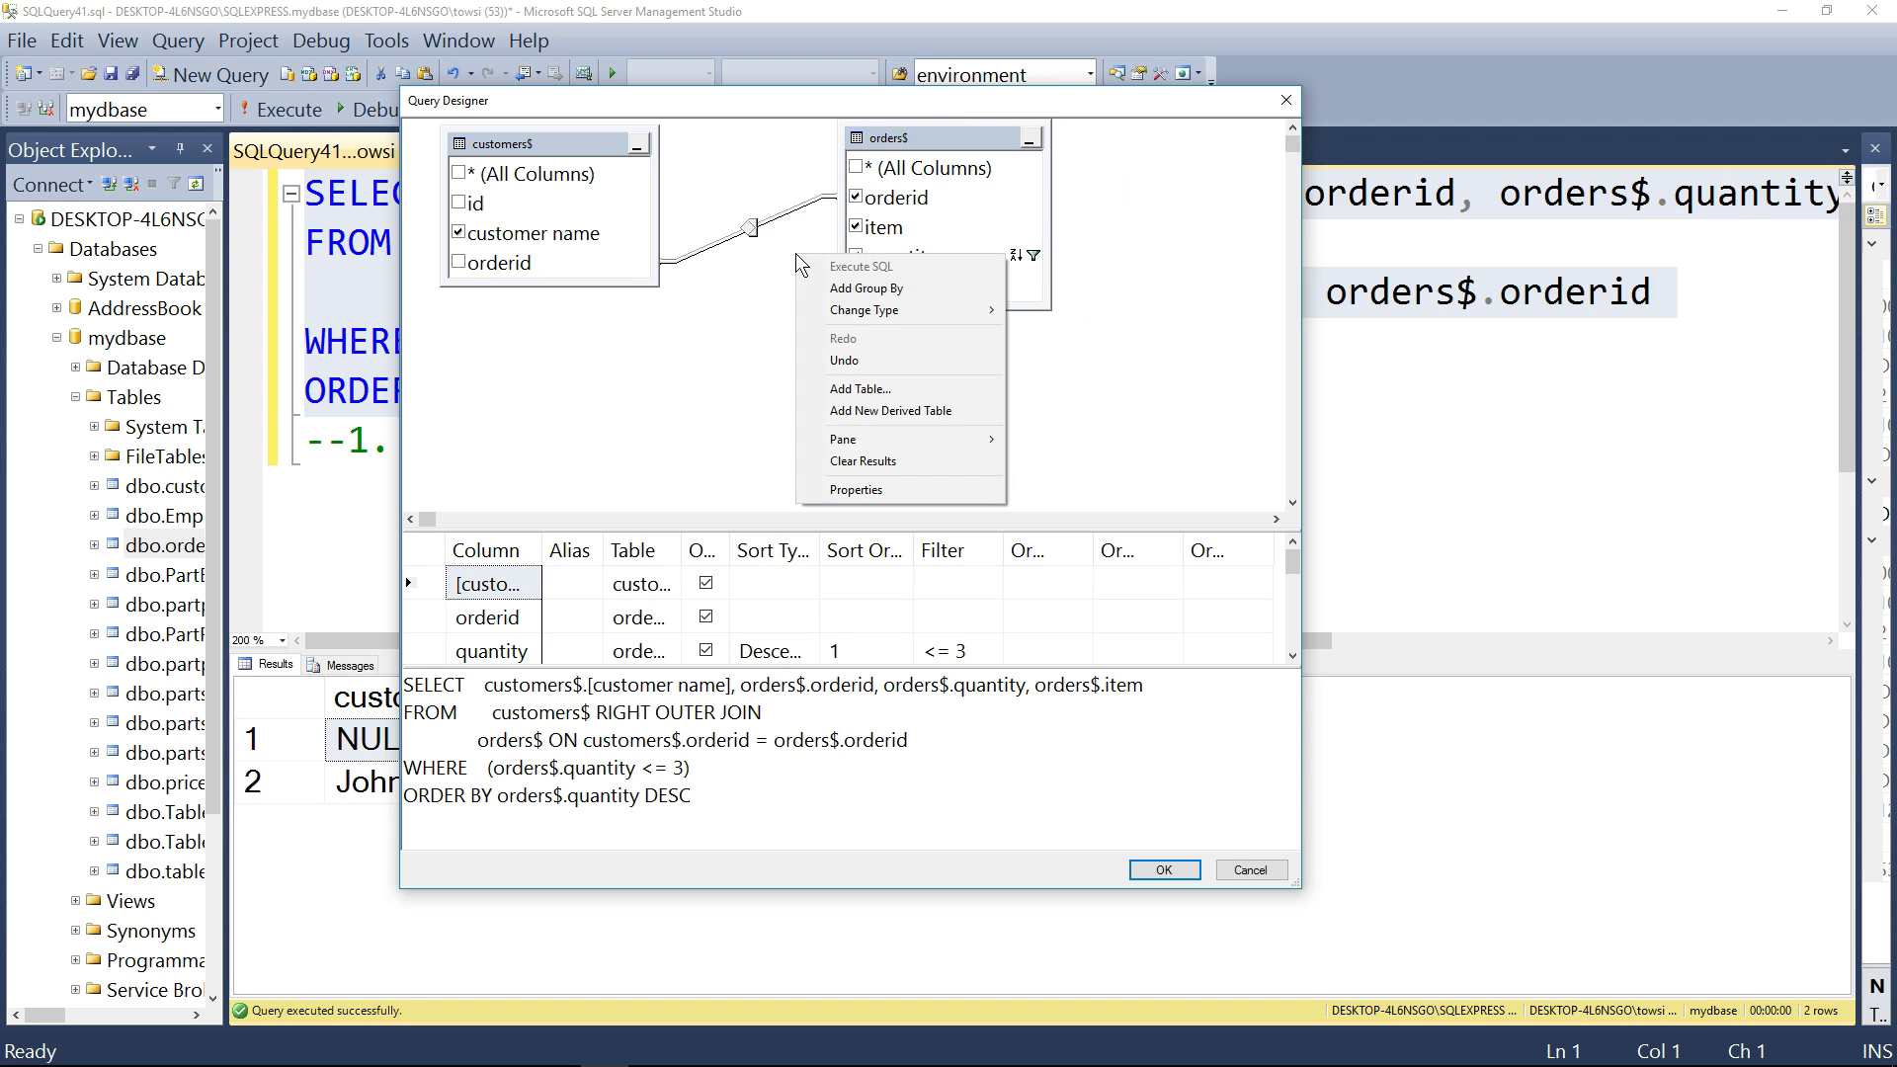
pyautogui.click(671, 397)
pyautogui.rightClick(756, 334)
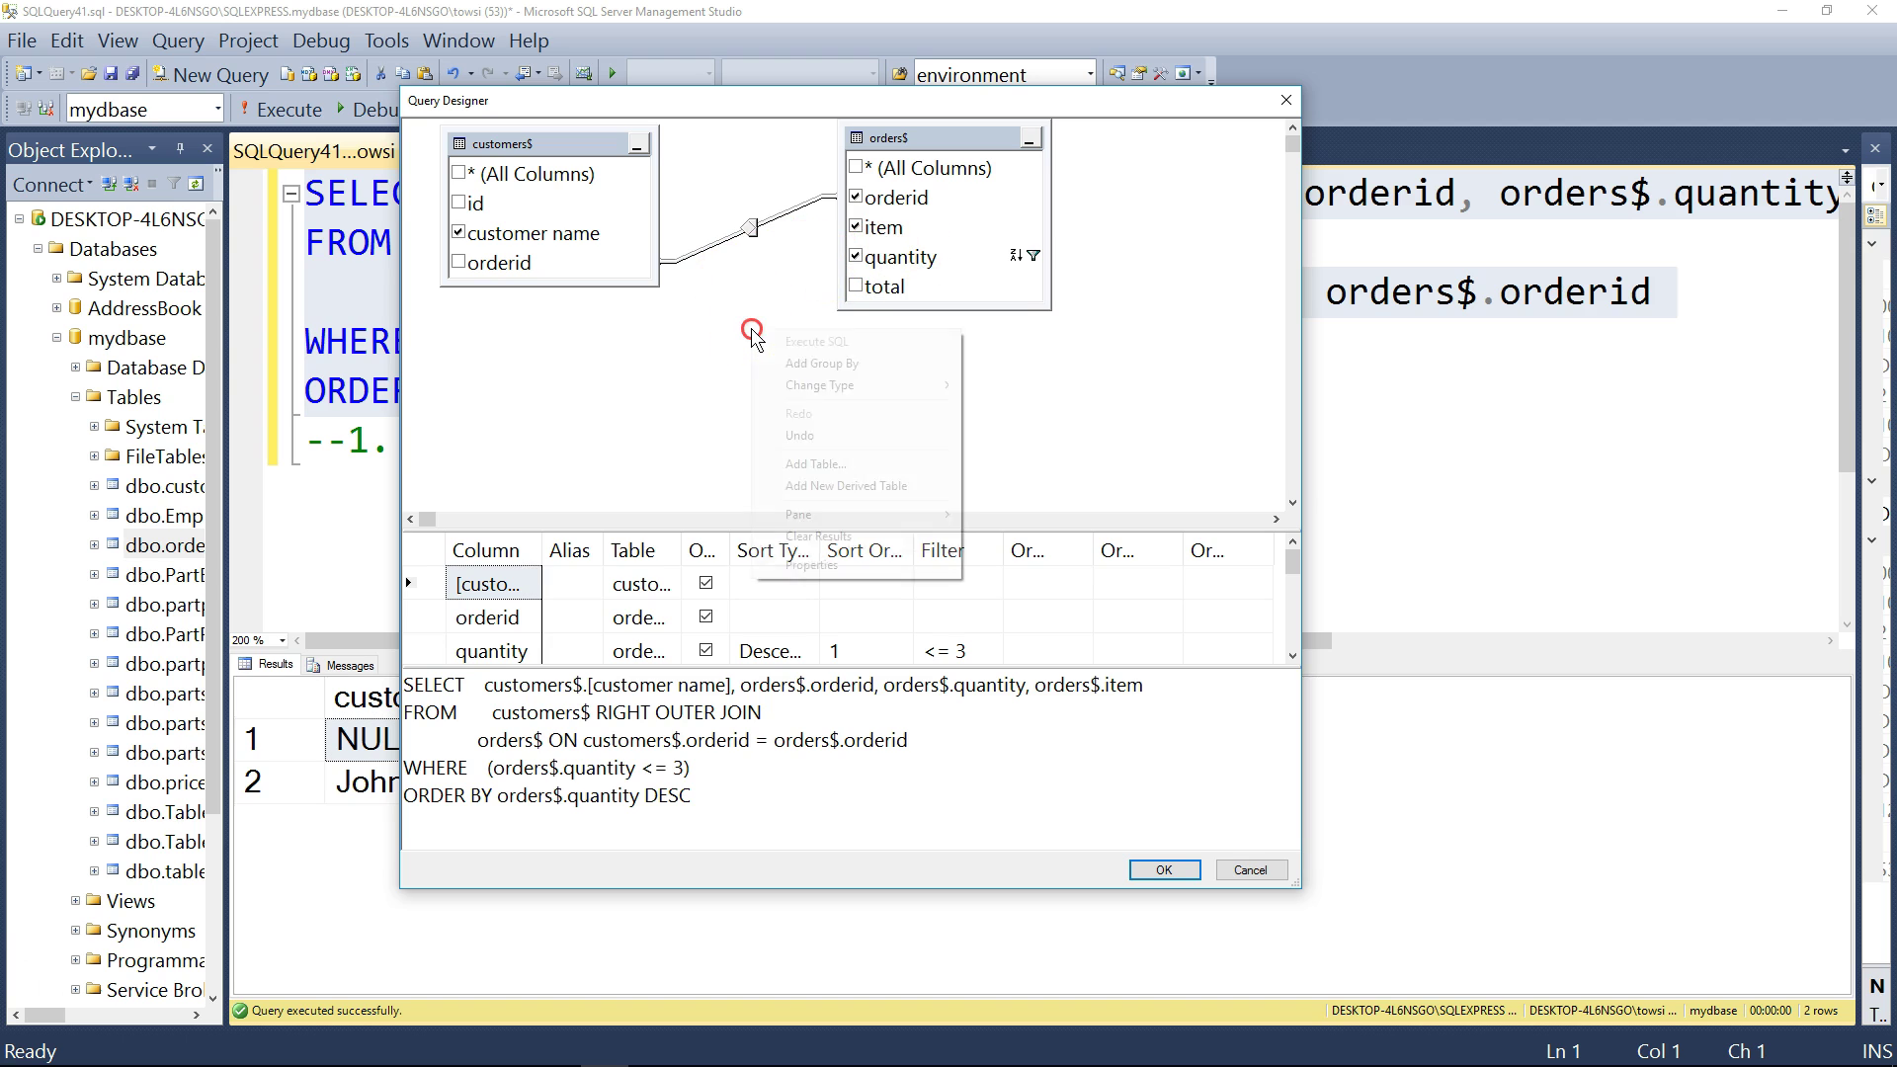
pyautogui.moveTo(790, 386)
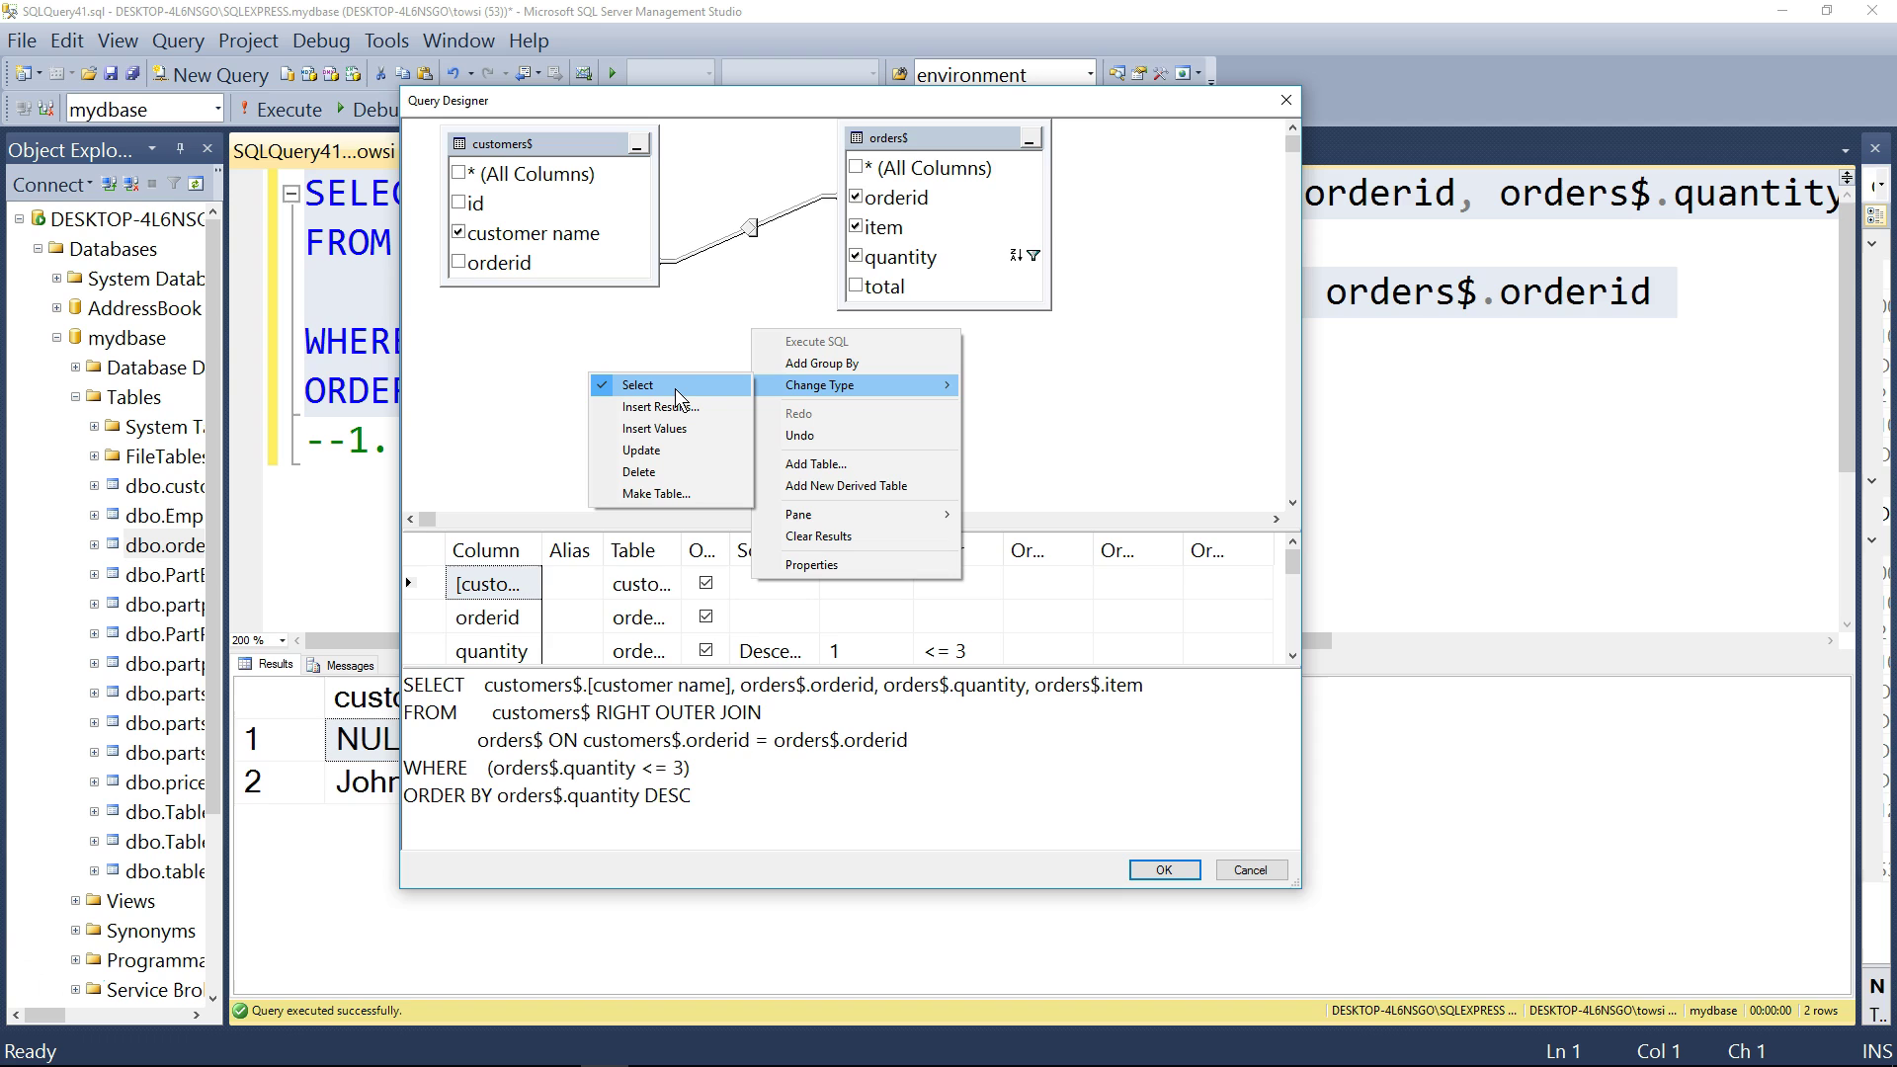
pyautogui.click(709, 411)
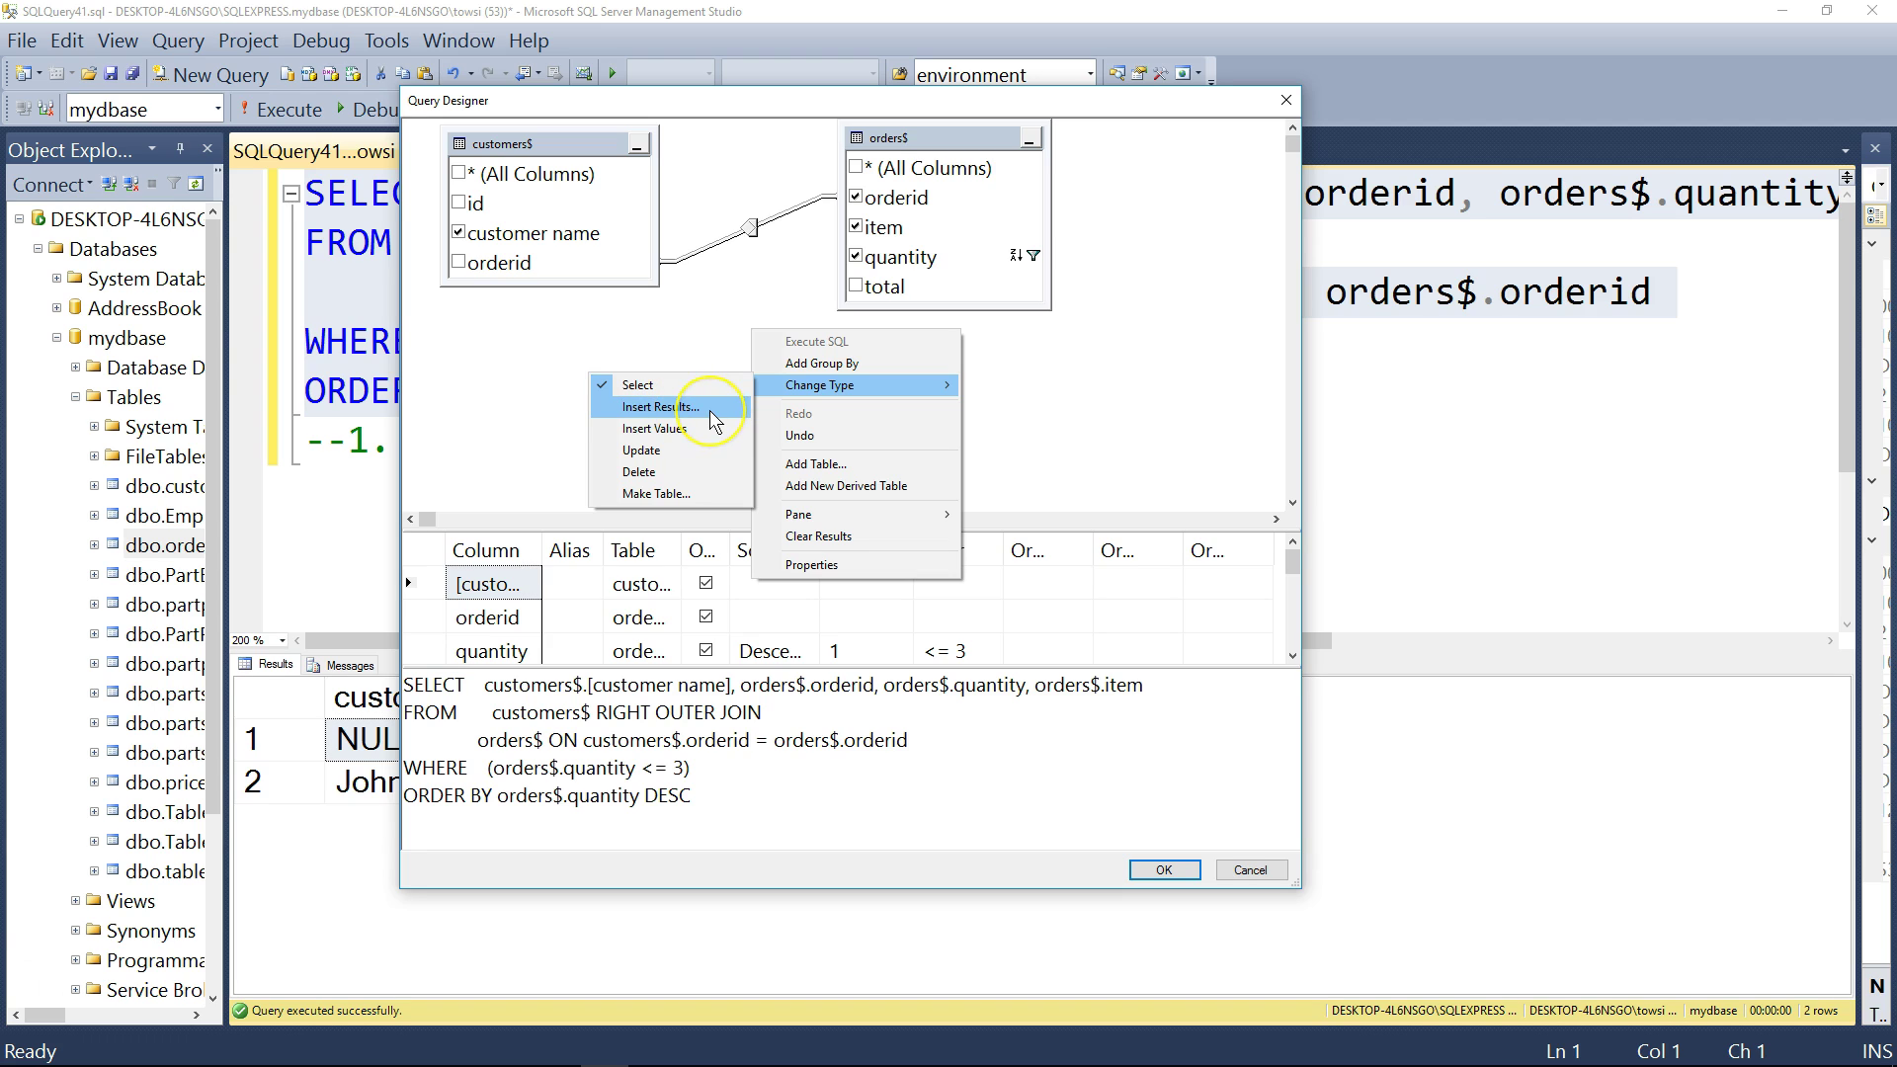
pyautogui.click(704, 435)
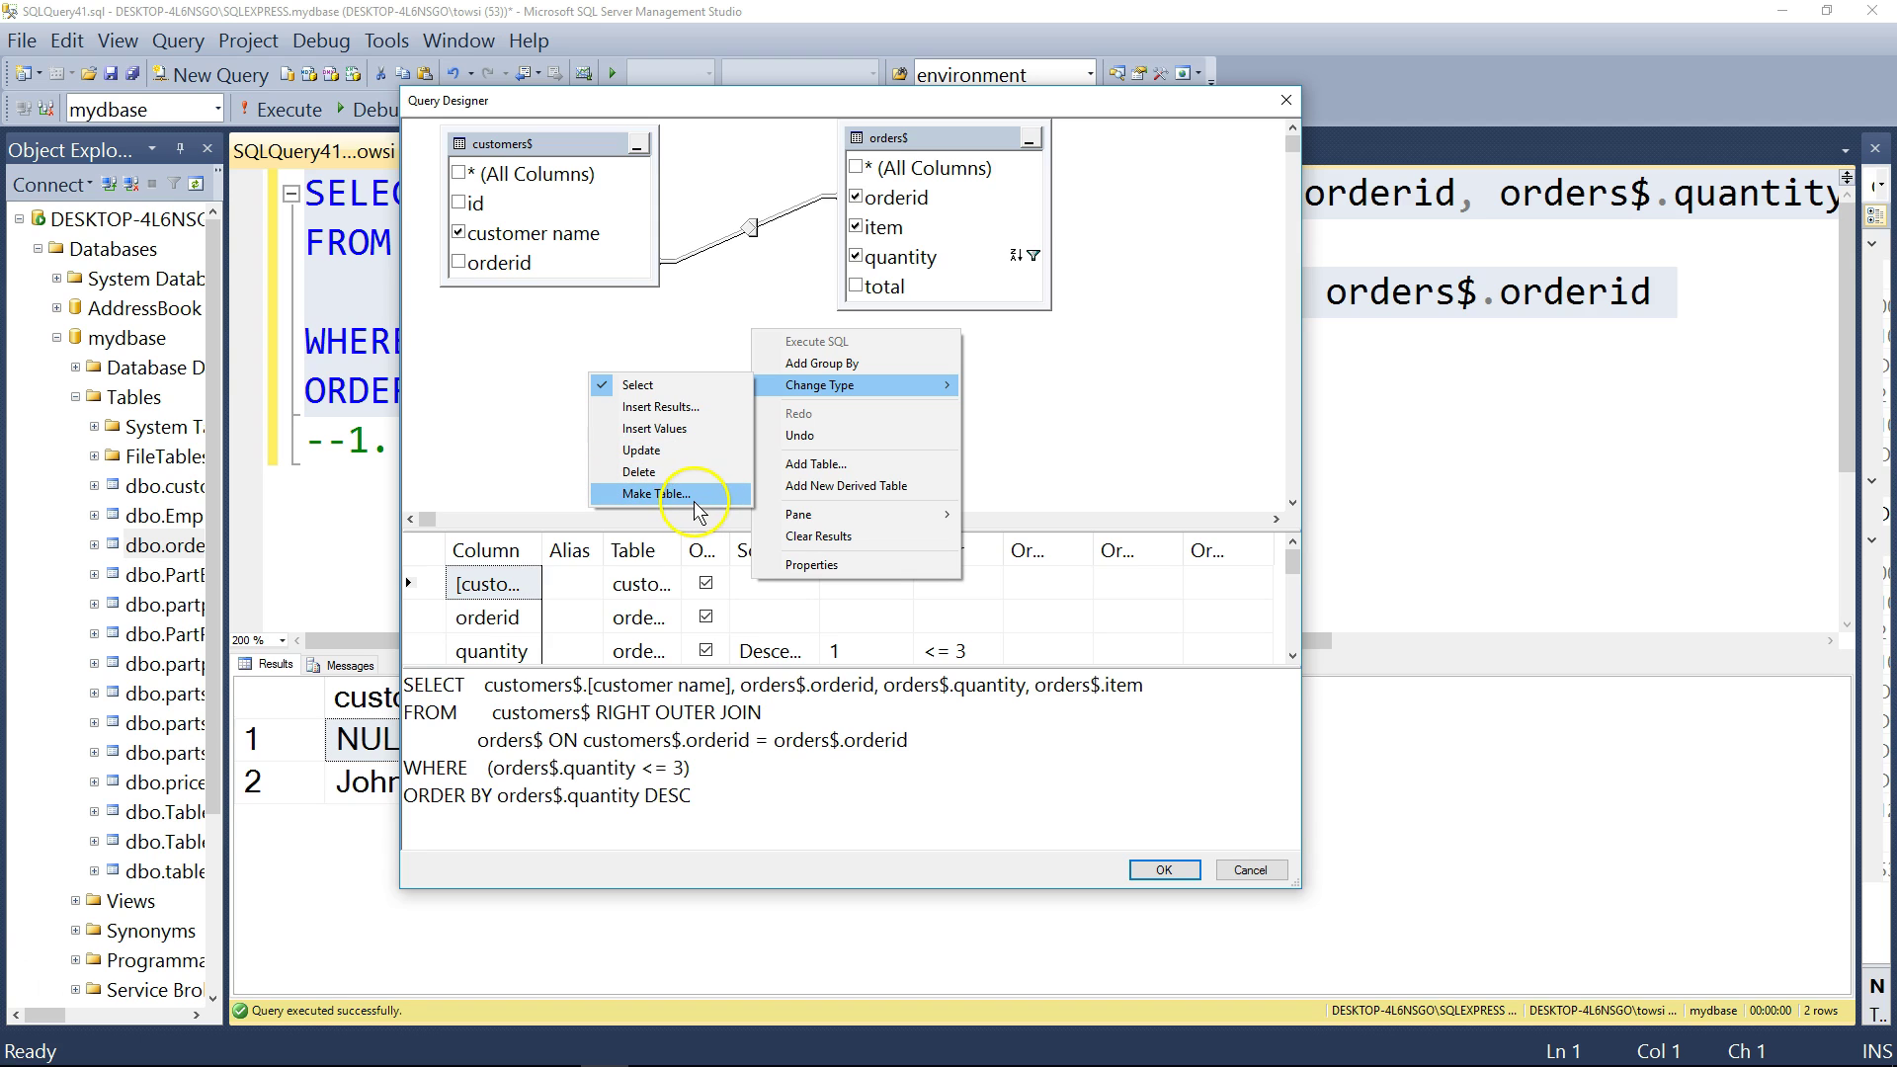
pyautogui.click(1285, 100)
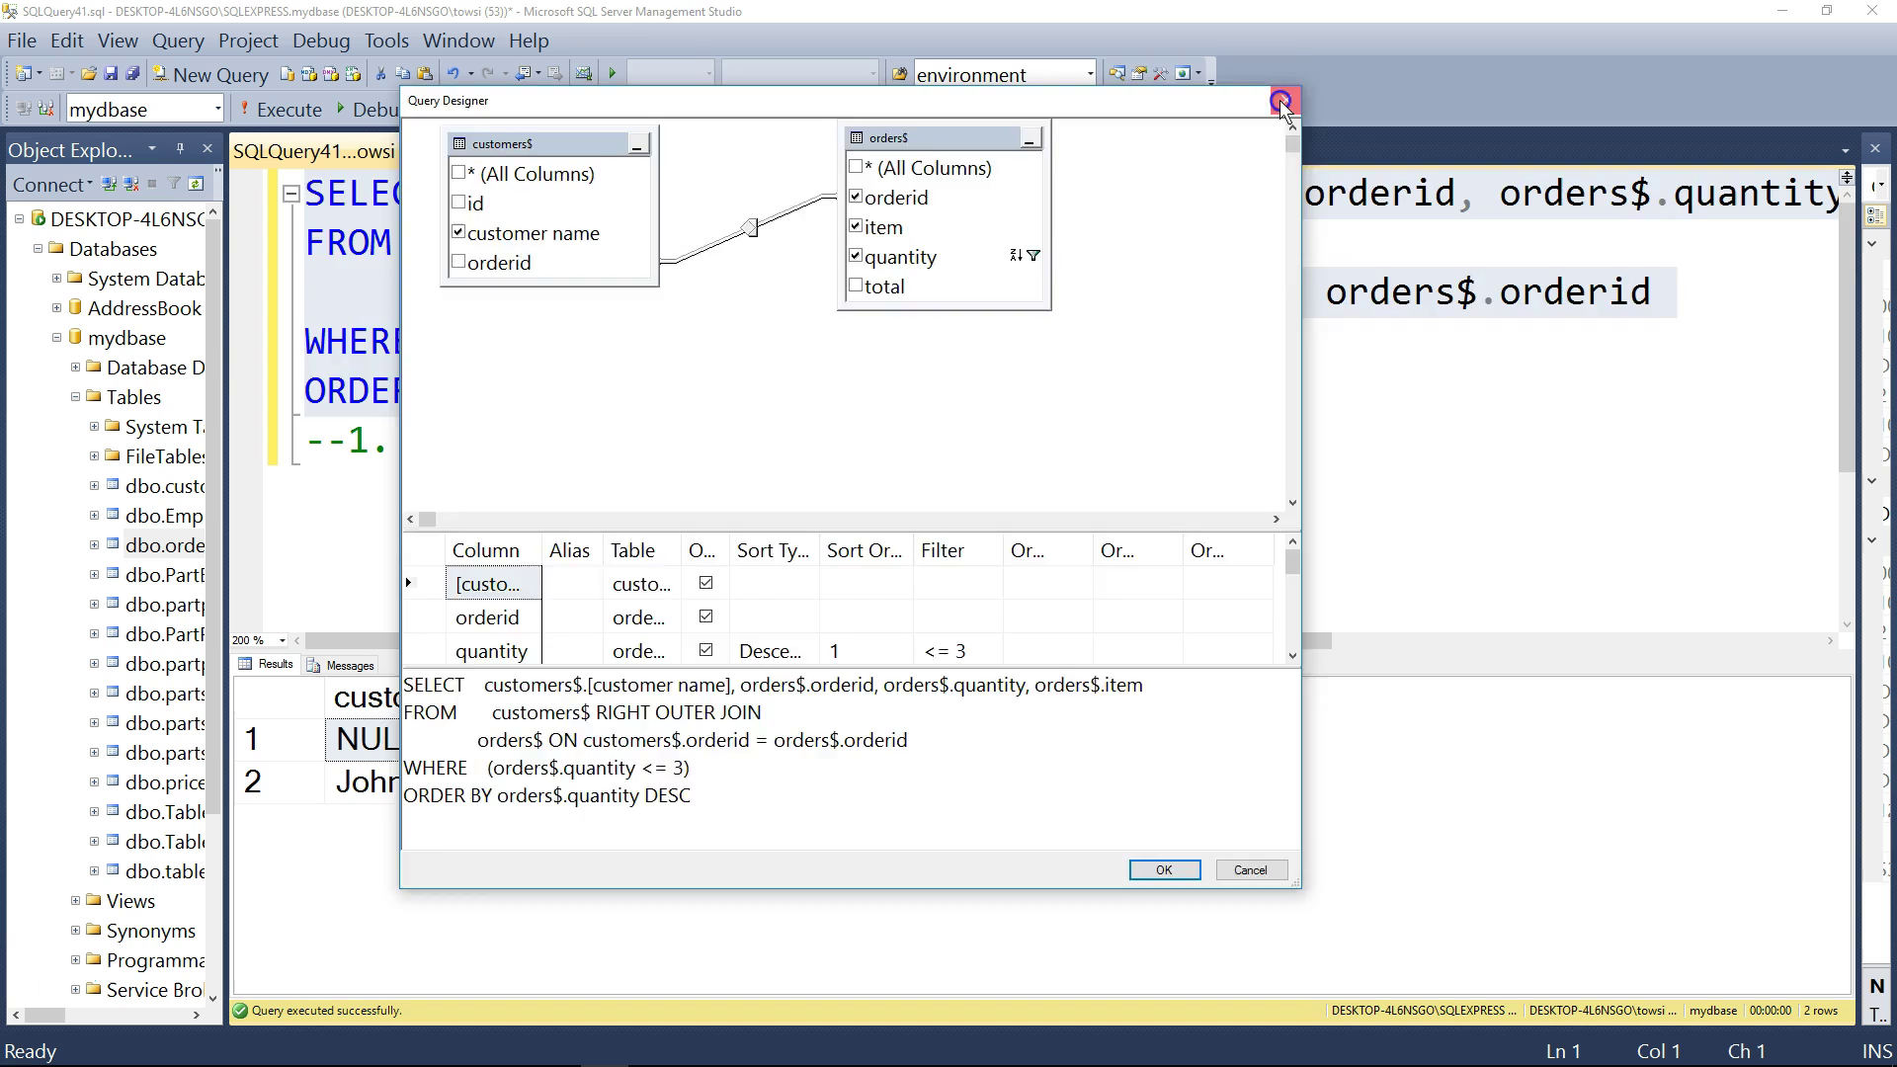
pyautogui.click(1285, 100)
pyautogui.click(914, 442)
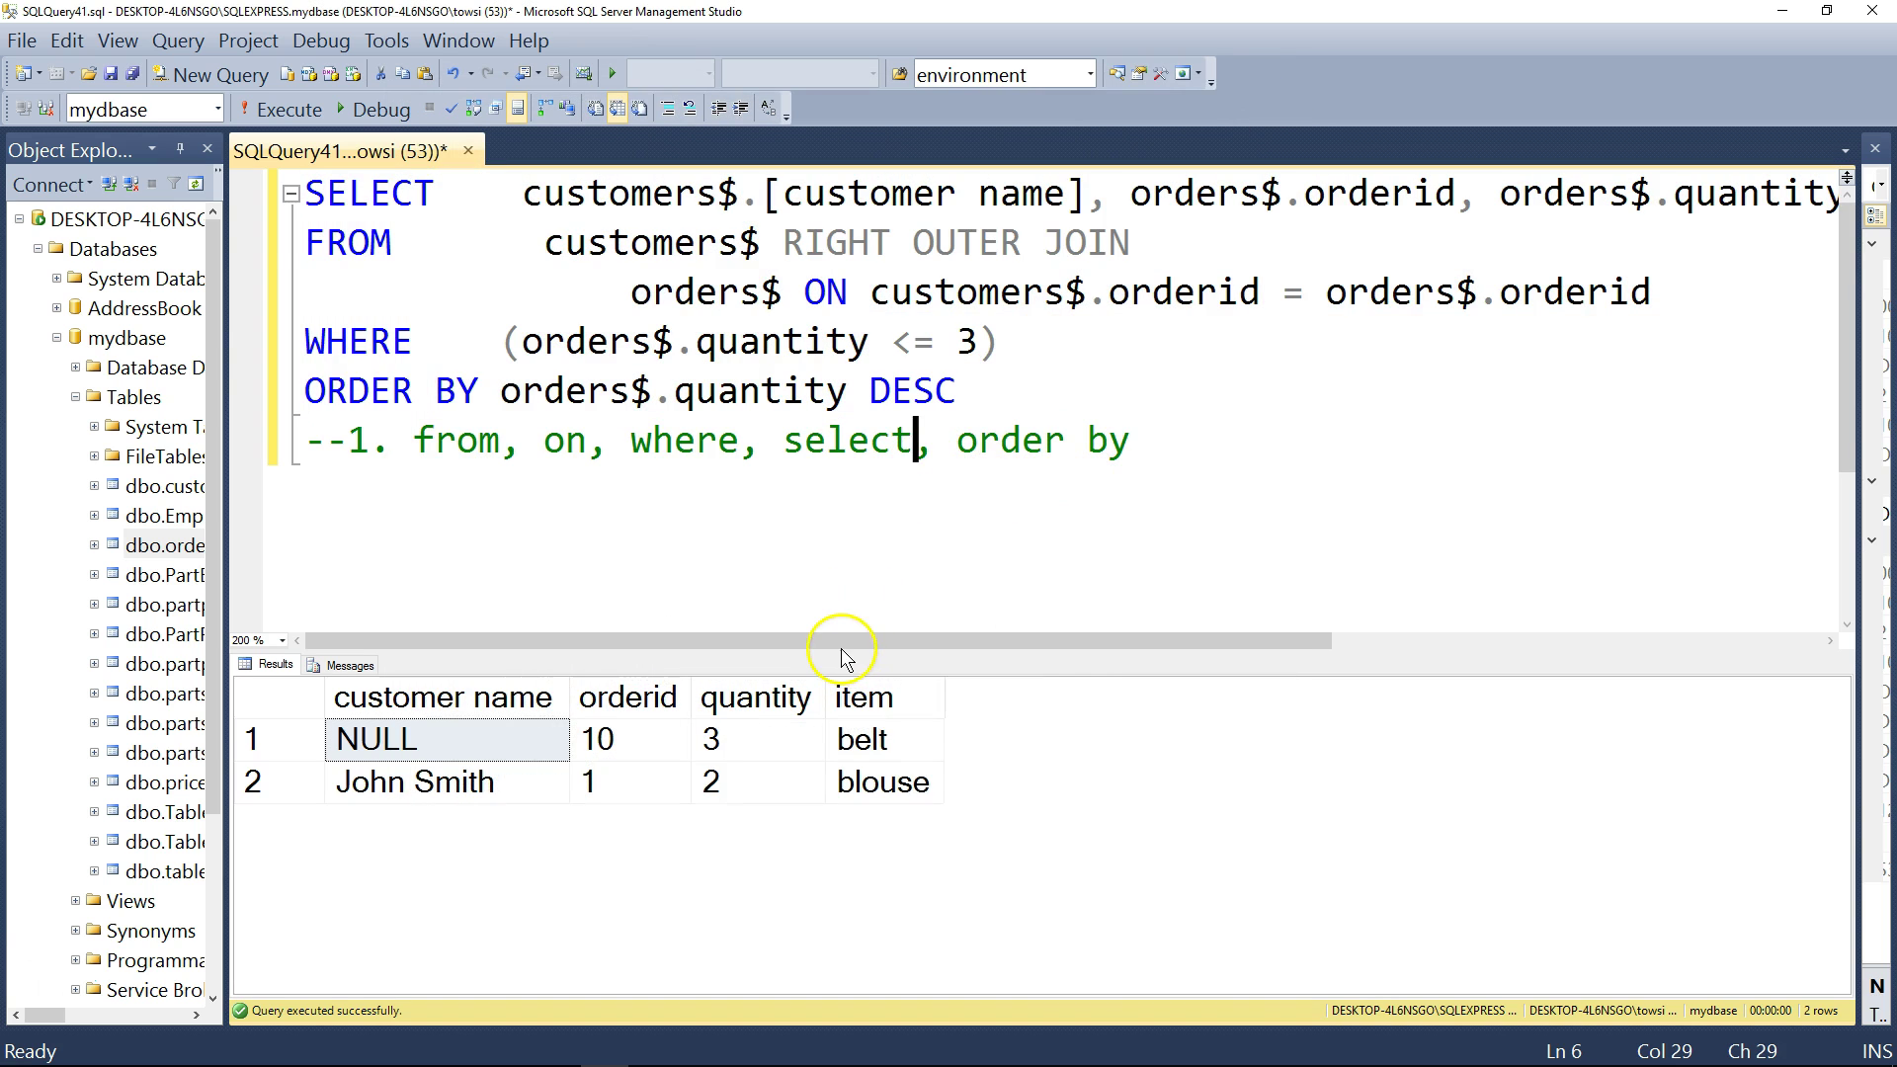
# - On a new line below the comment, start a Query Designer query using only customers$
pyautogui.moveTo(839, 648); pyautogui.dragTo(840, 724)
pyautogui.click(1127, 450)
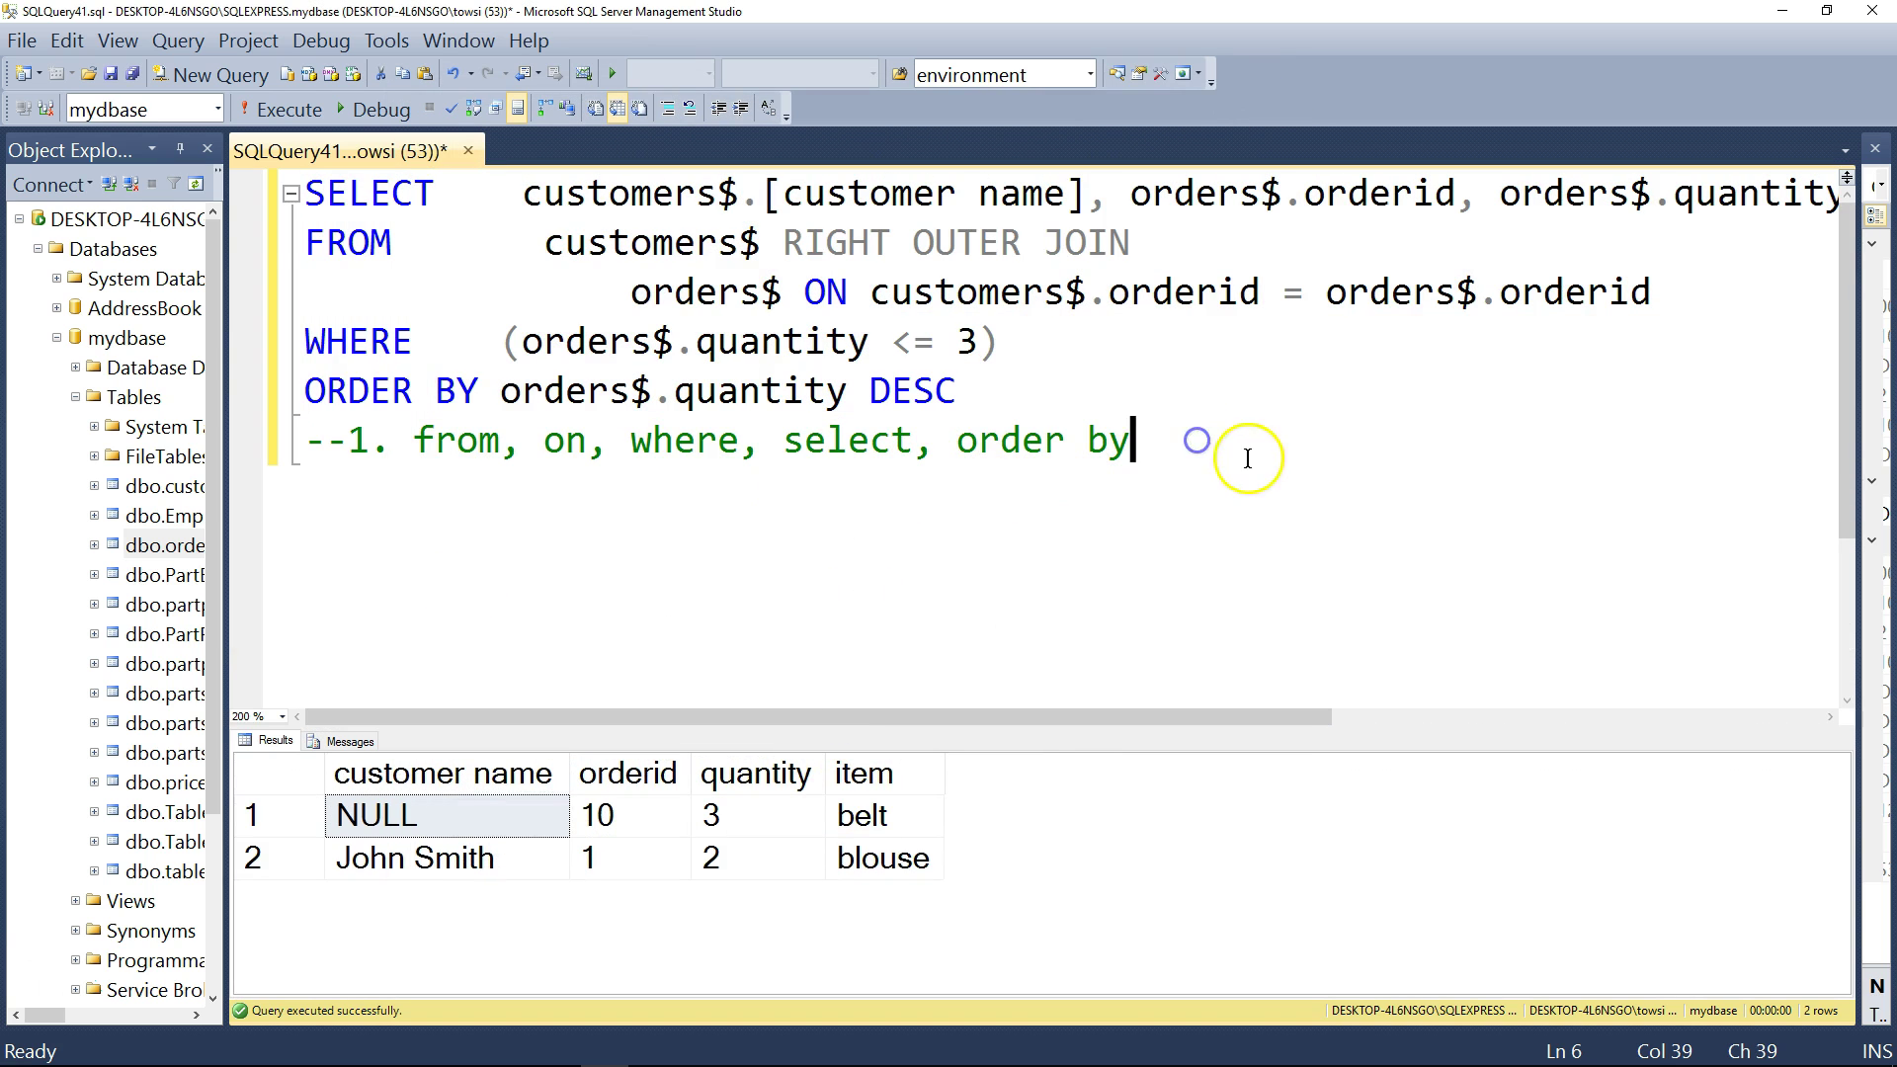
pyautogui.press('Return')
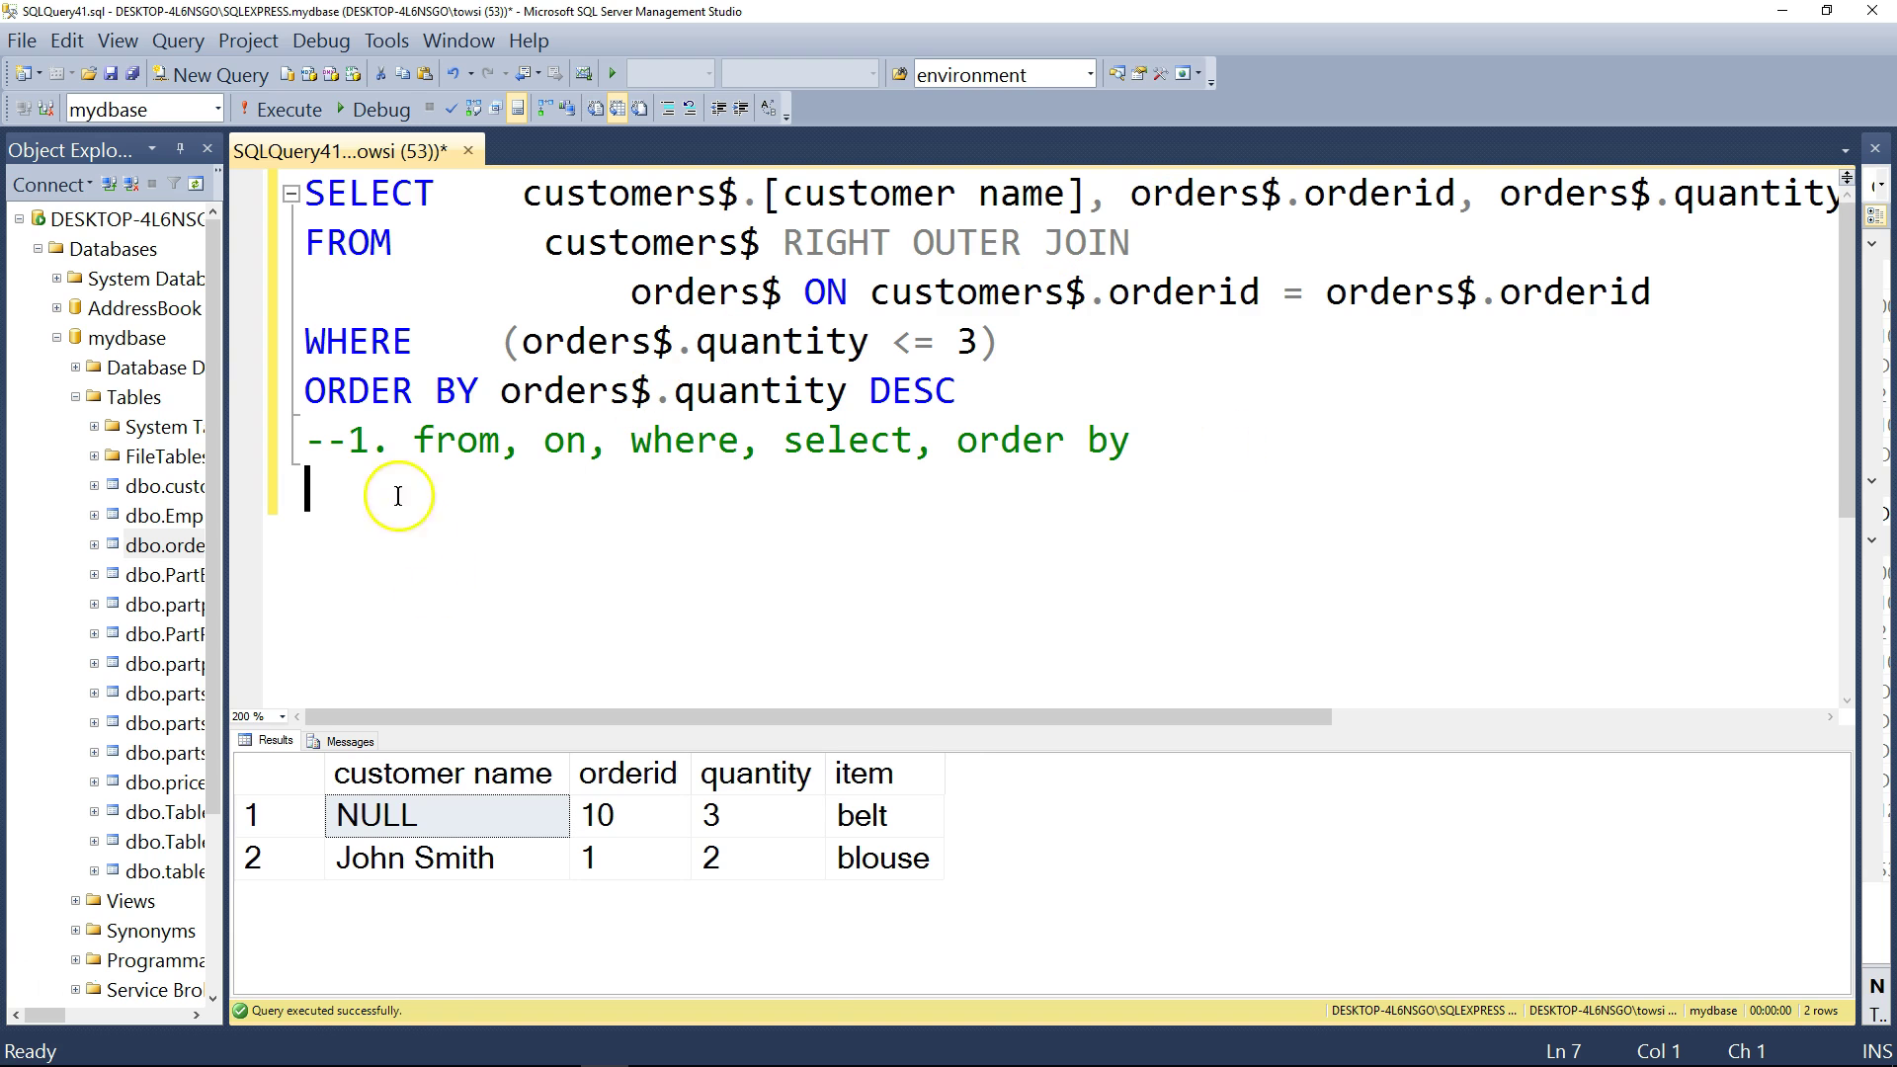
pyautogui.click(329, 484)
pyautogui.rightClick(330, 487)
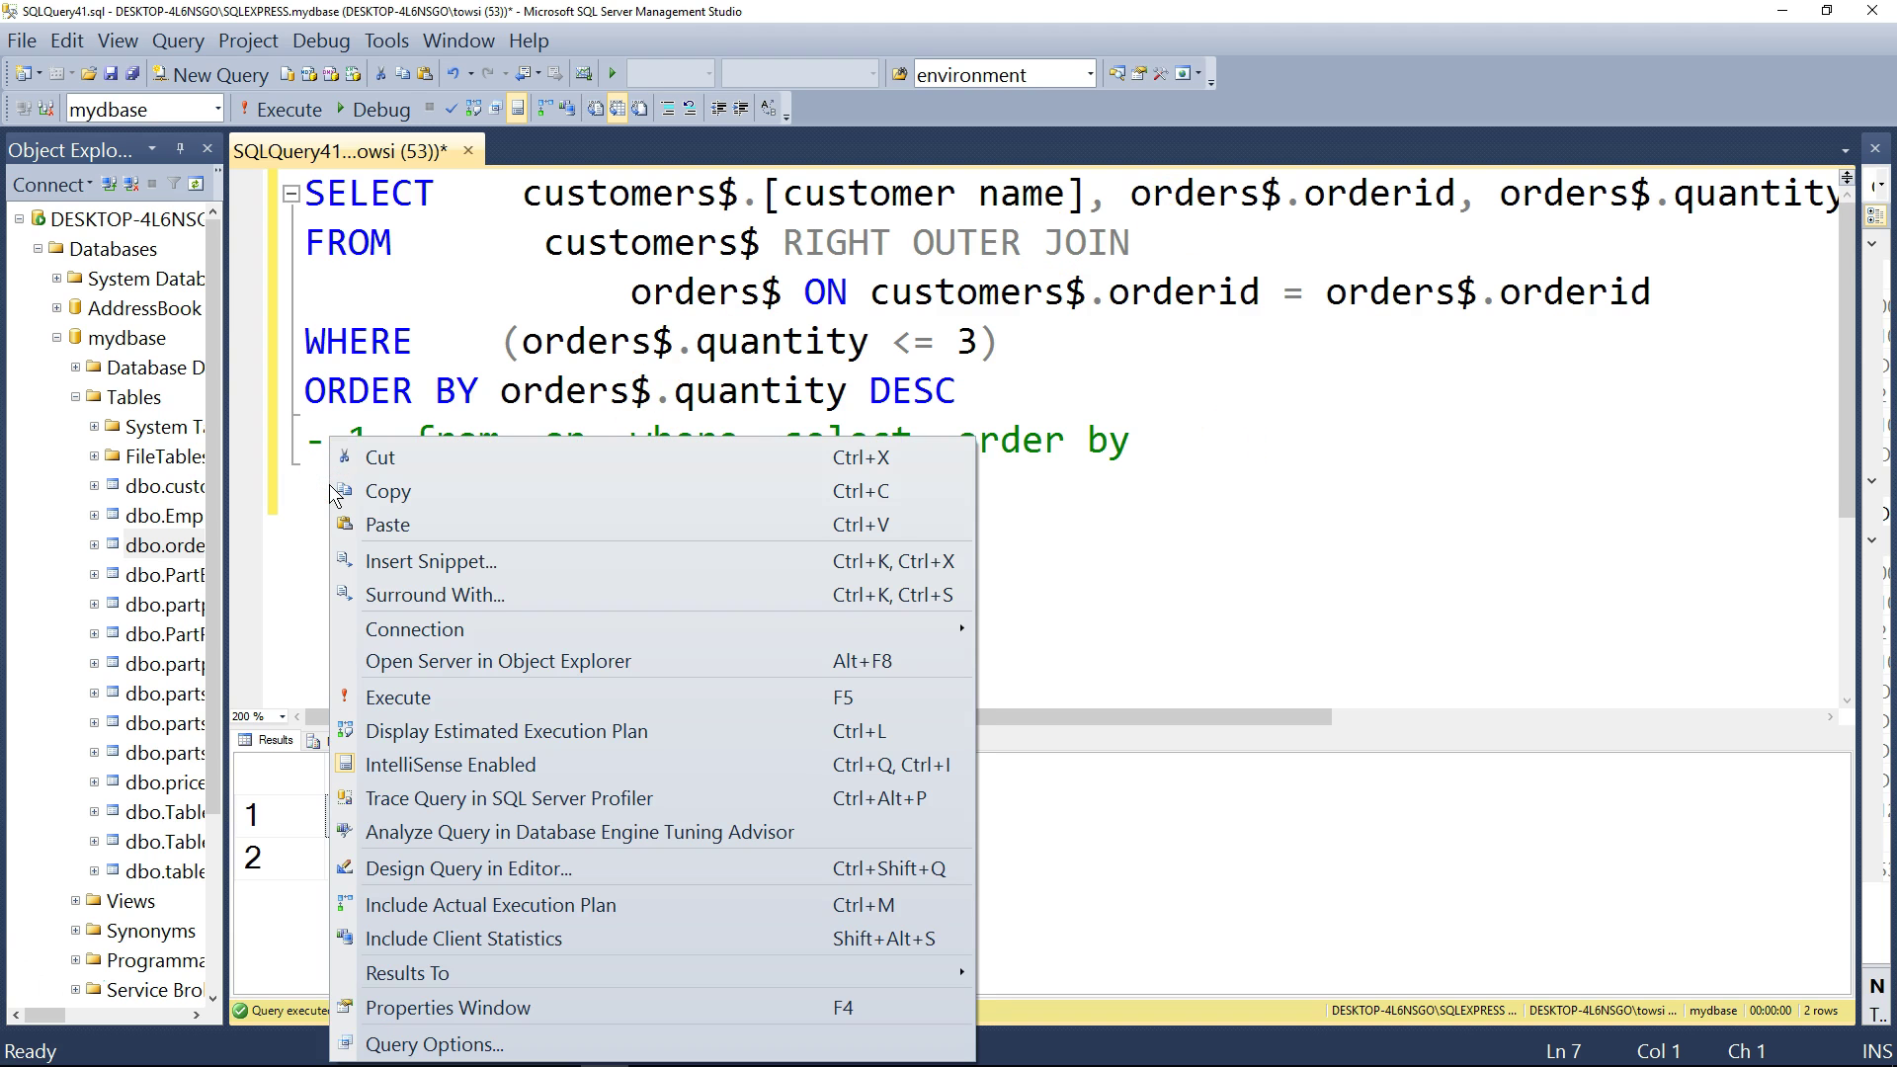
pyautogui.click(573, 866)
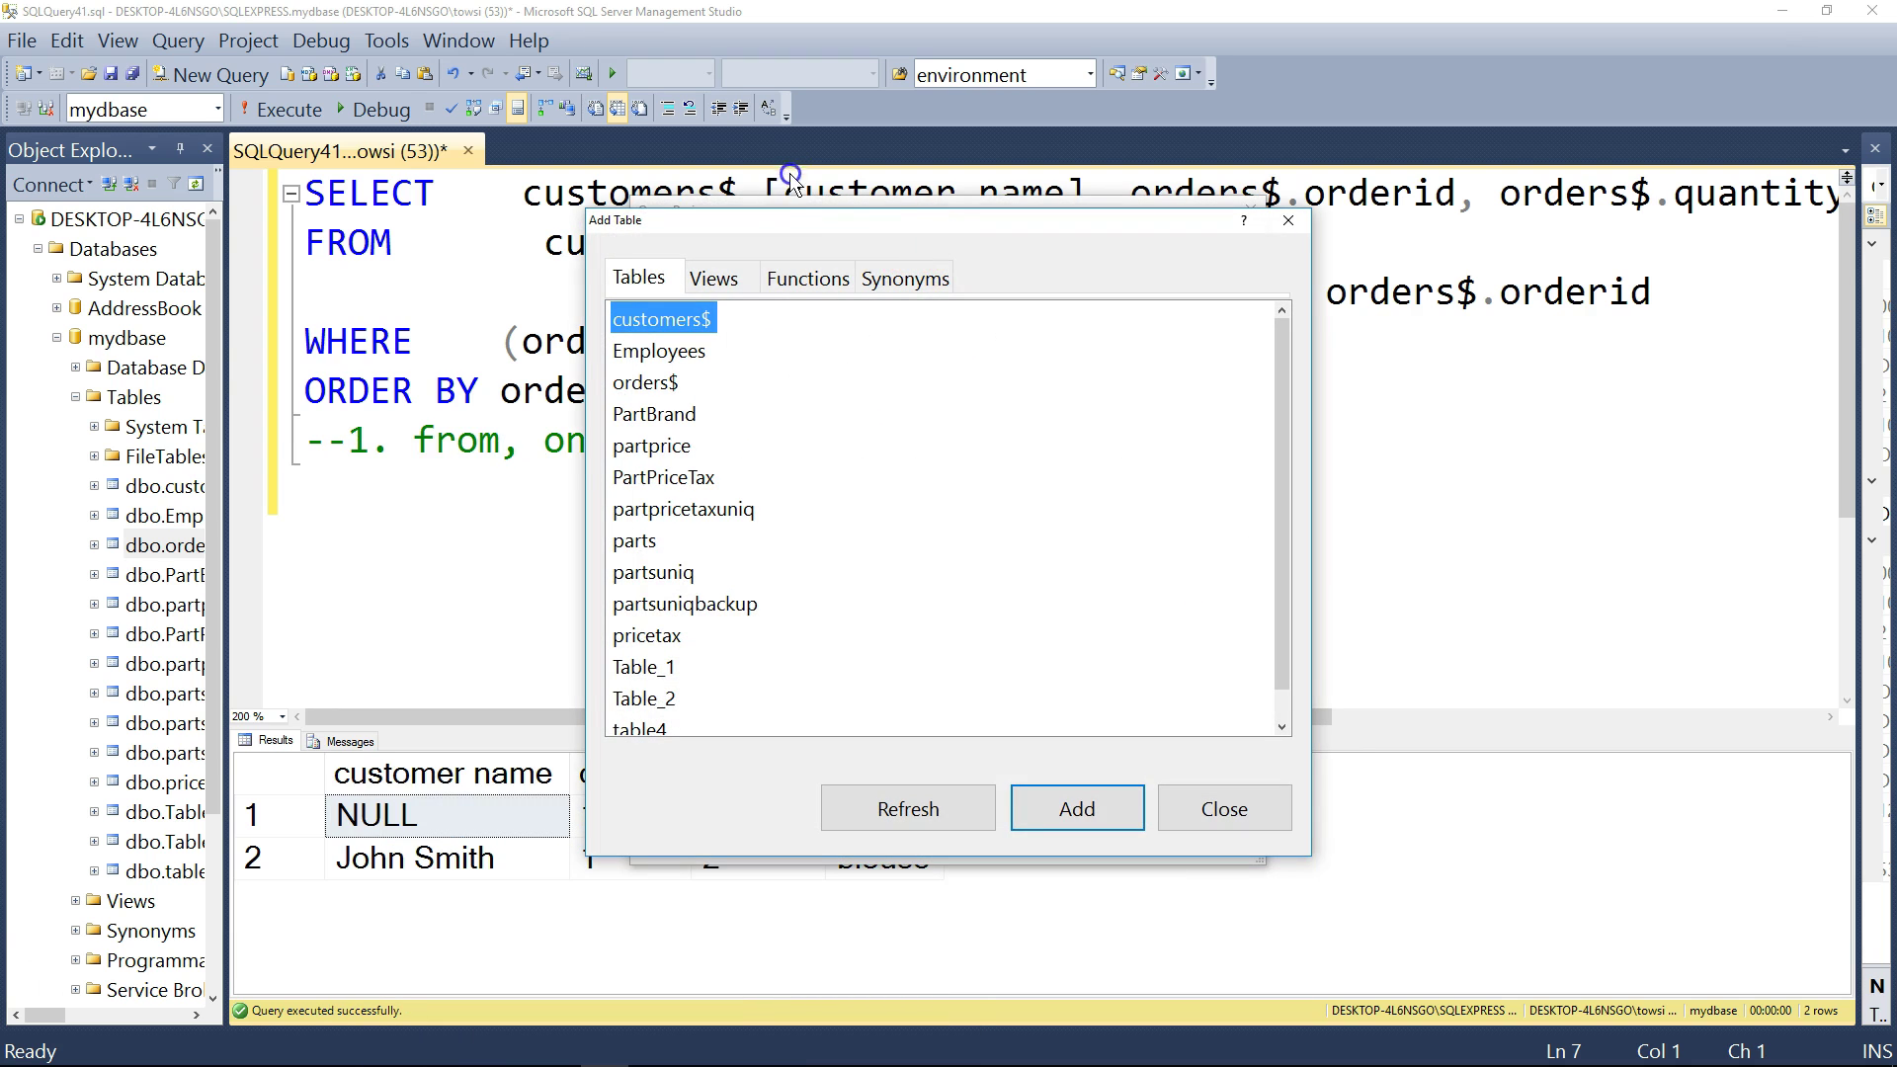
pyautogui.moveTo(860, 218); pyautogui.dragTo(744, 178)
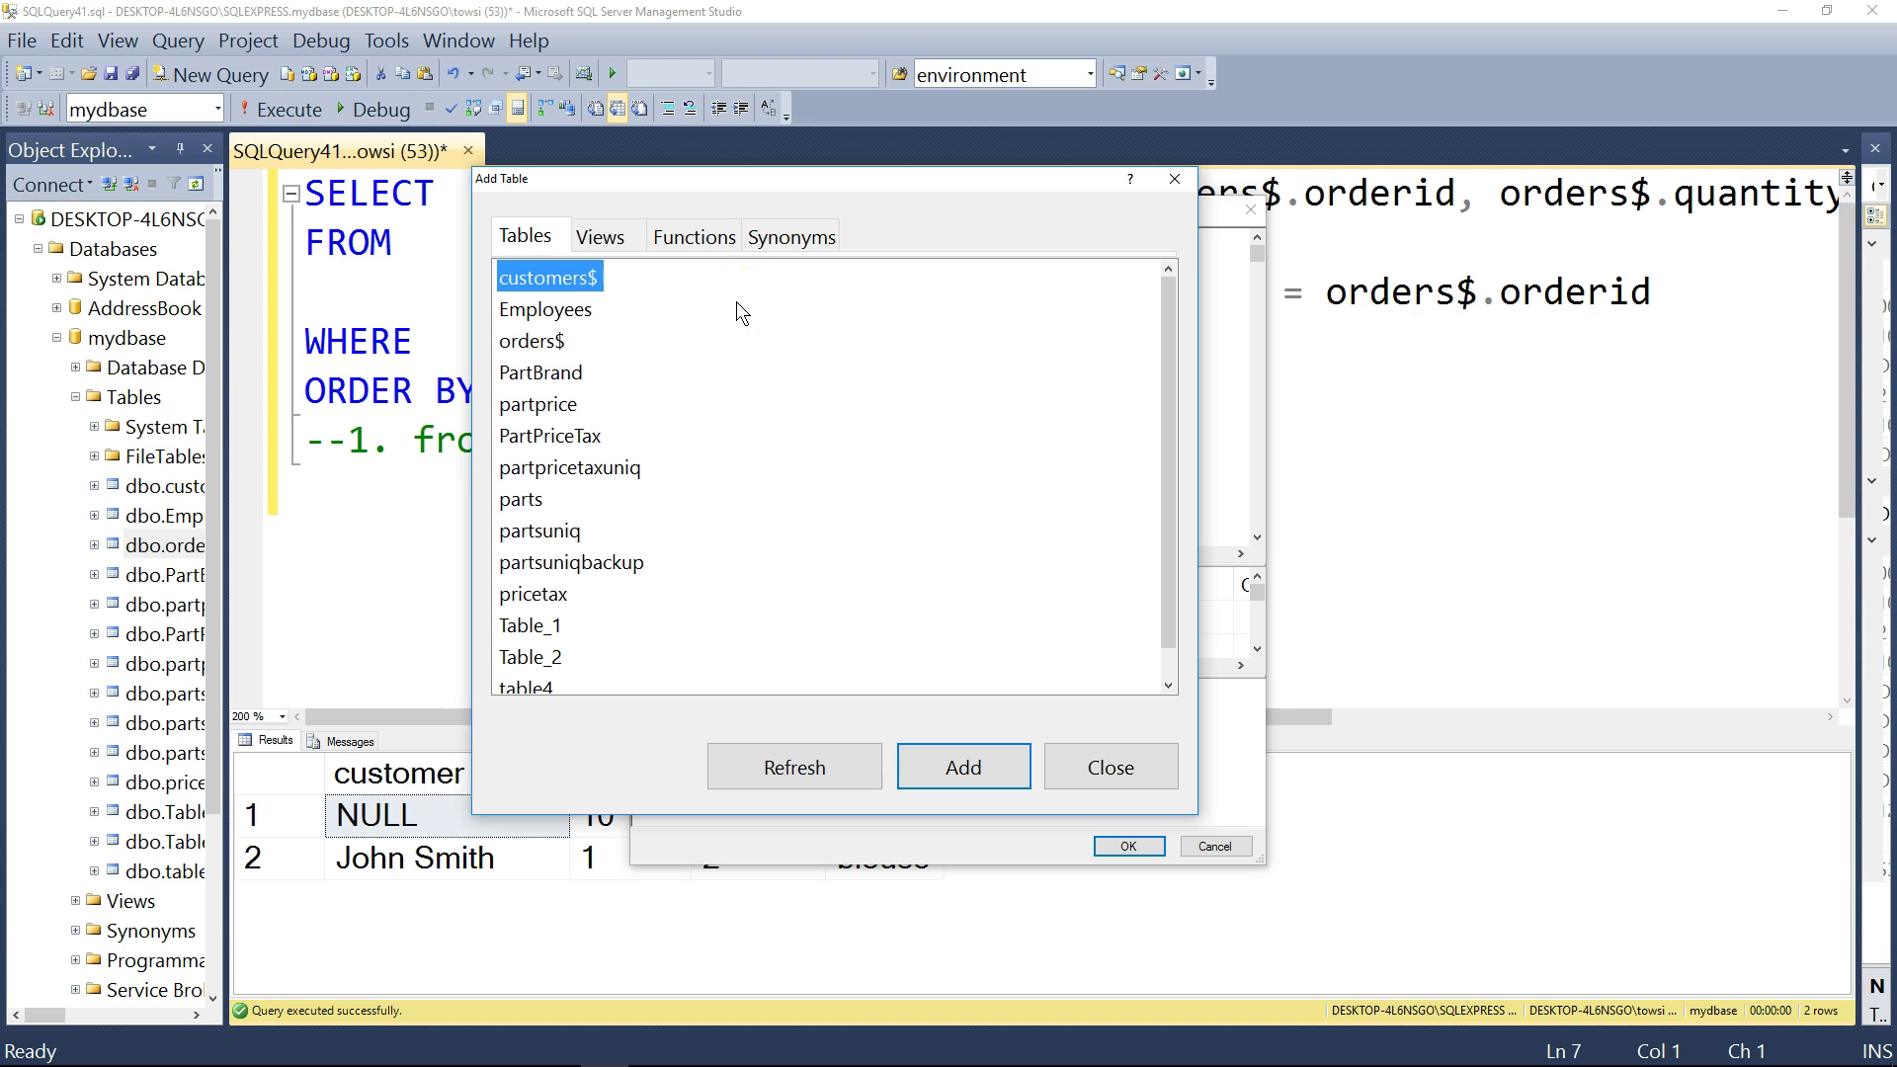
pyautogui.click(940, 773)
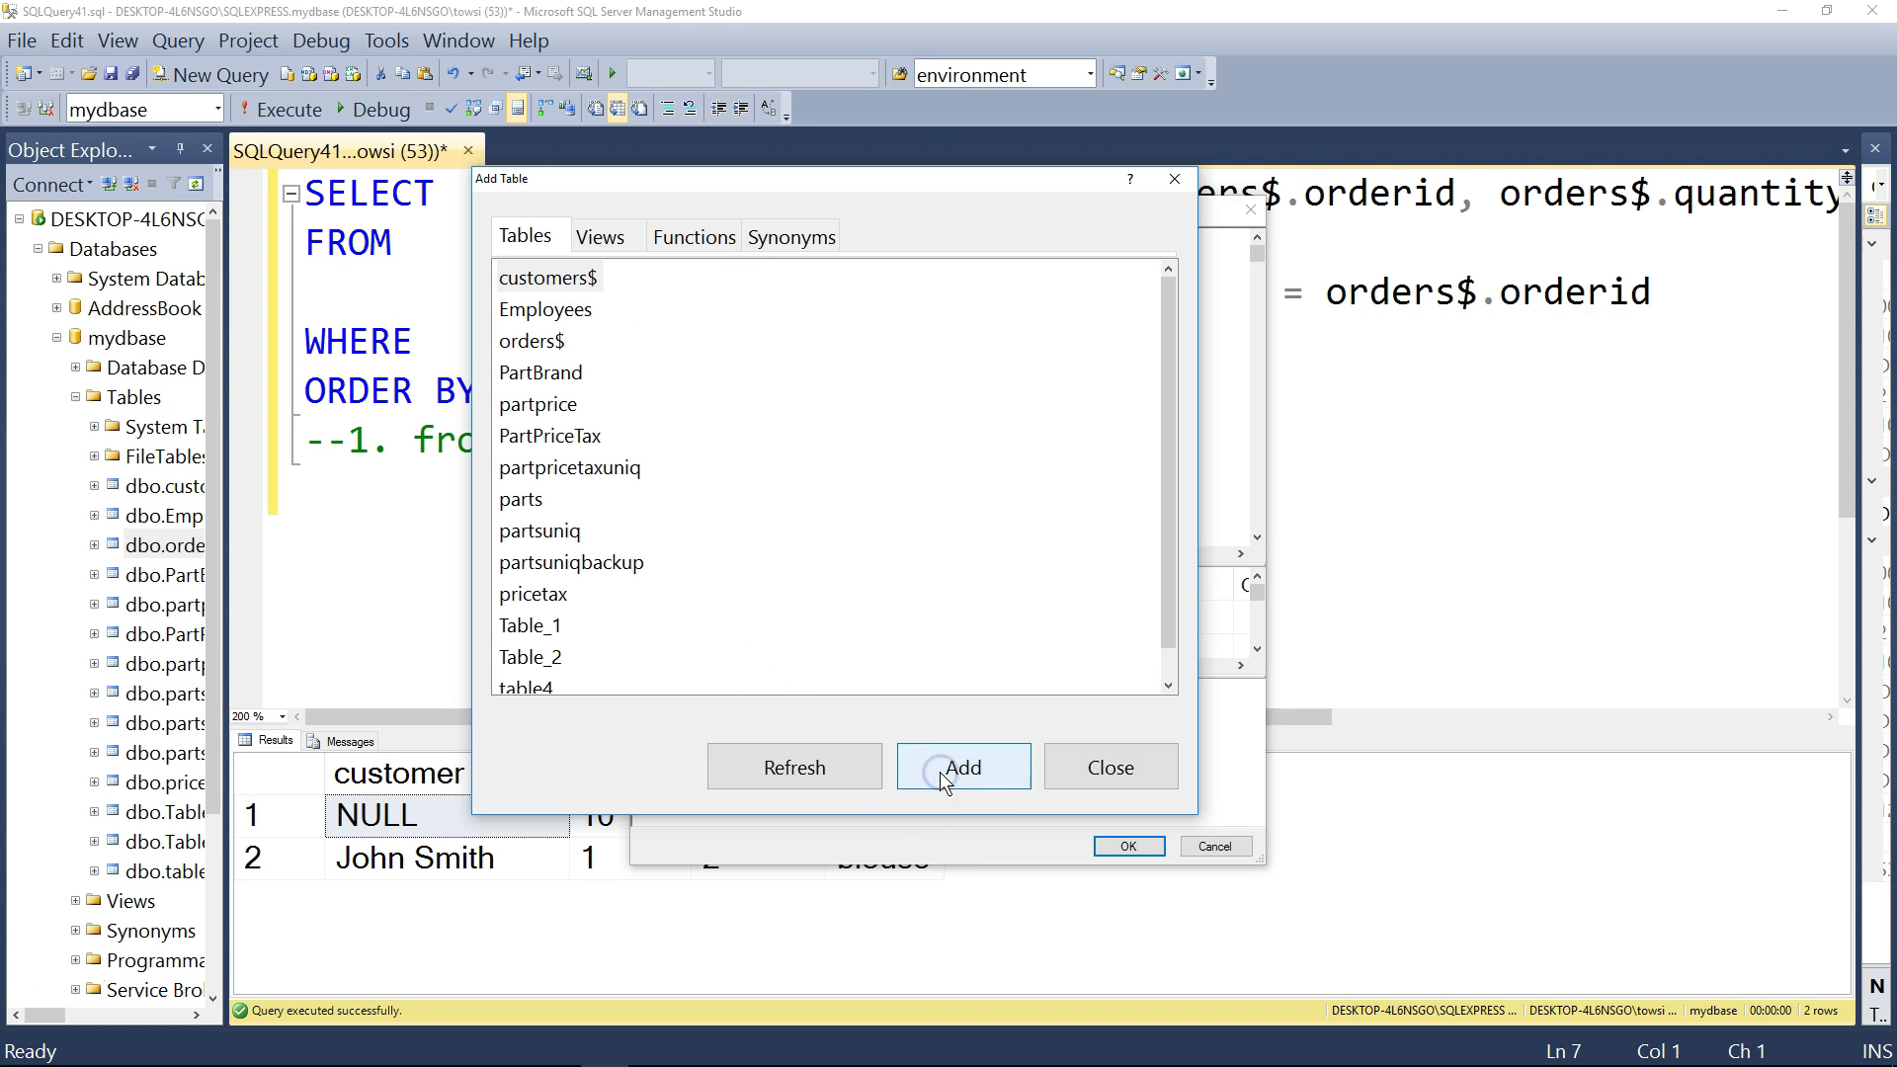
pyautogui.click(1111, 762)
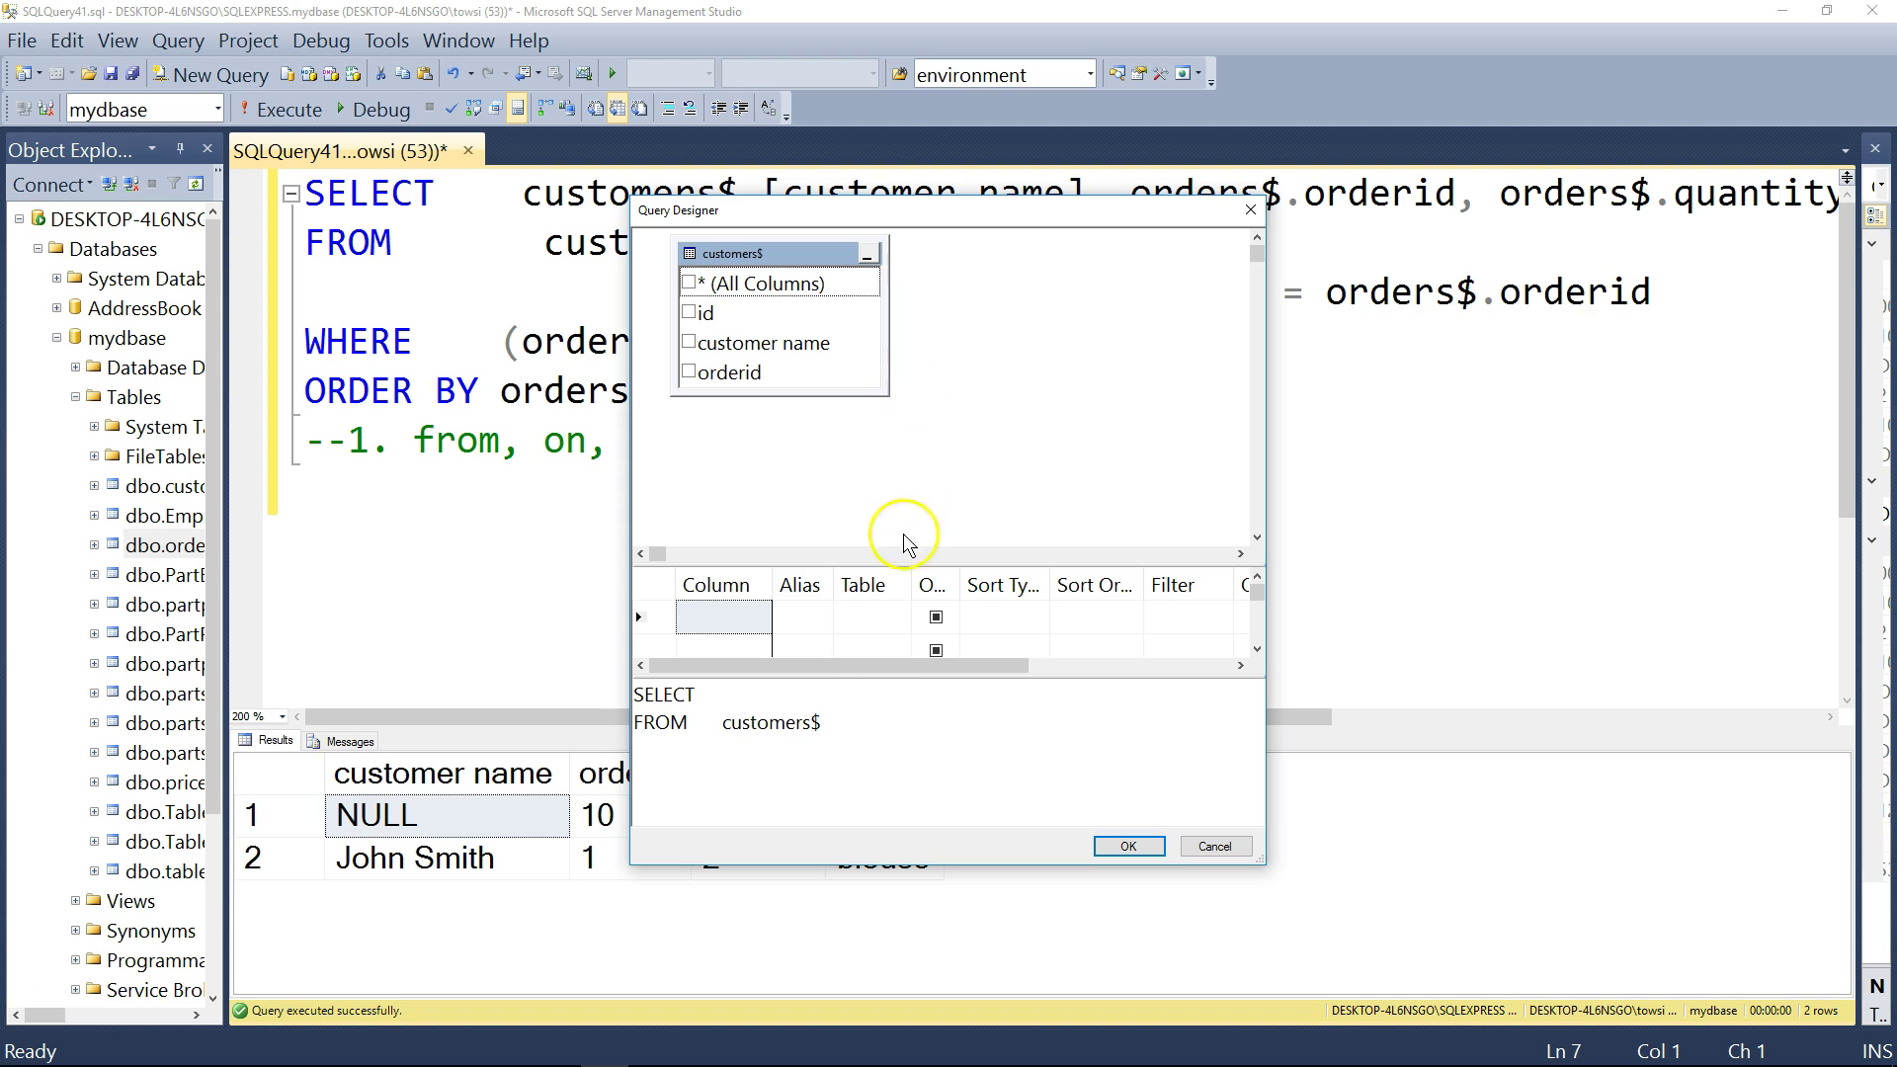
# - Change the query type to Insert Values, producing INSERT INTO customers$ () VALUES ()
pyautogui.moveTo(835, 728); pyautogui.dragTo(593, 677)
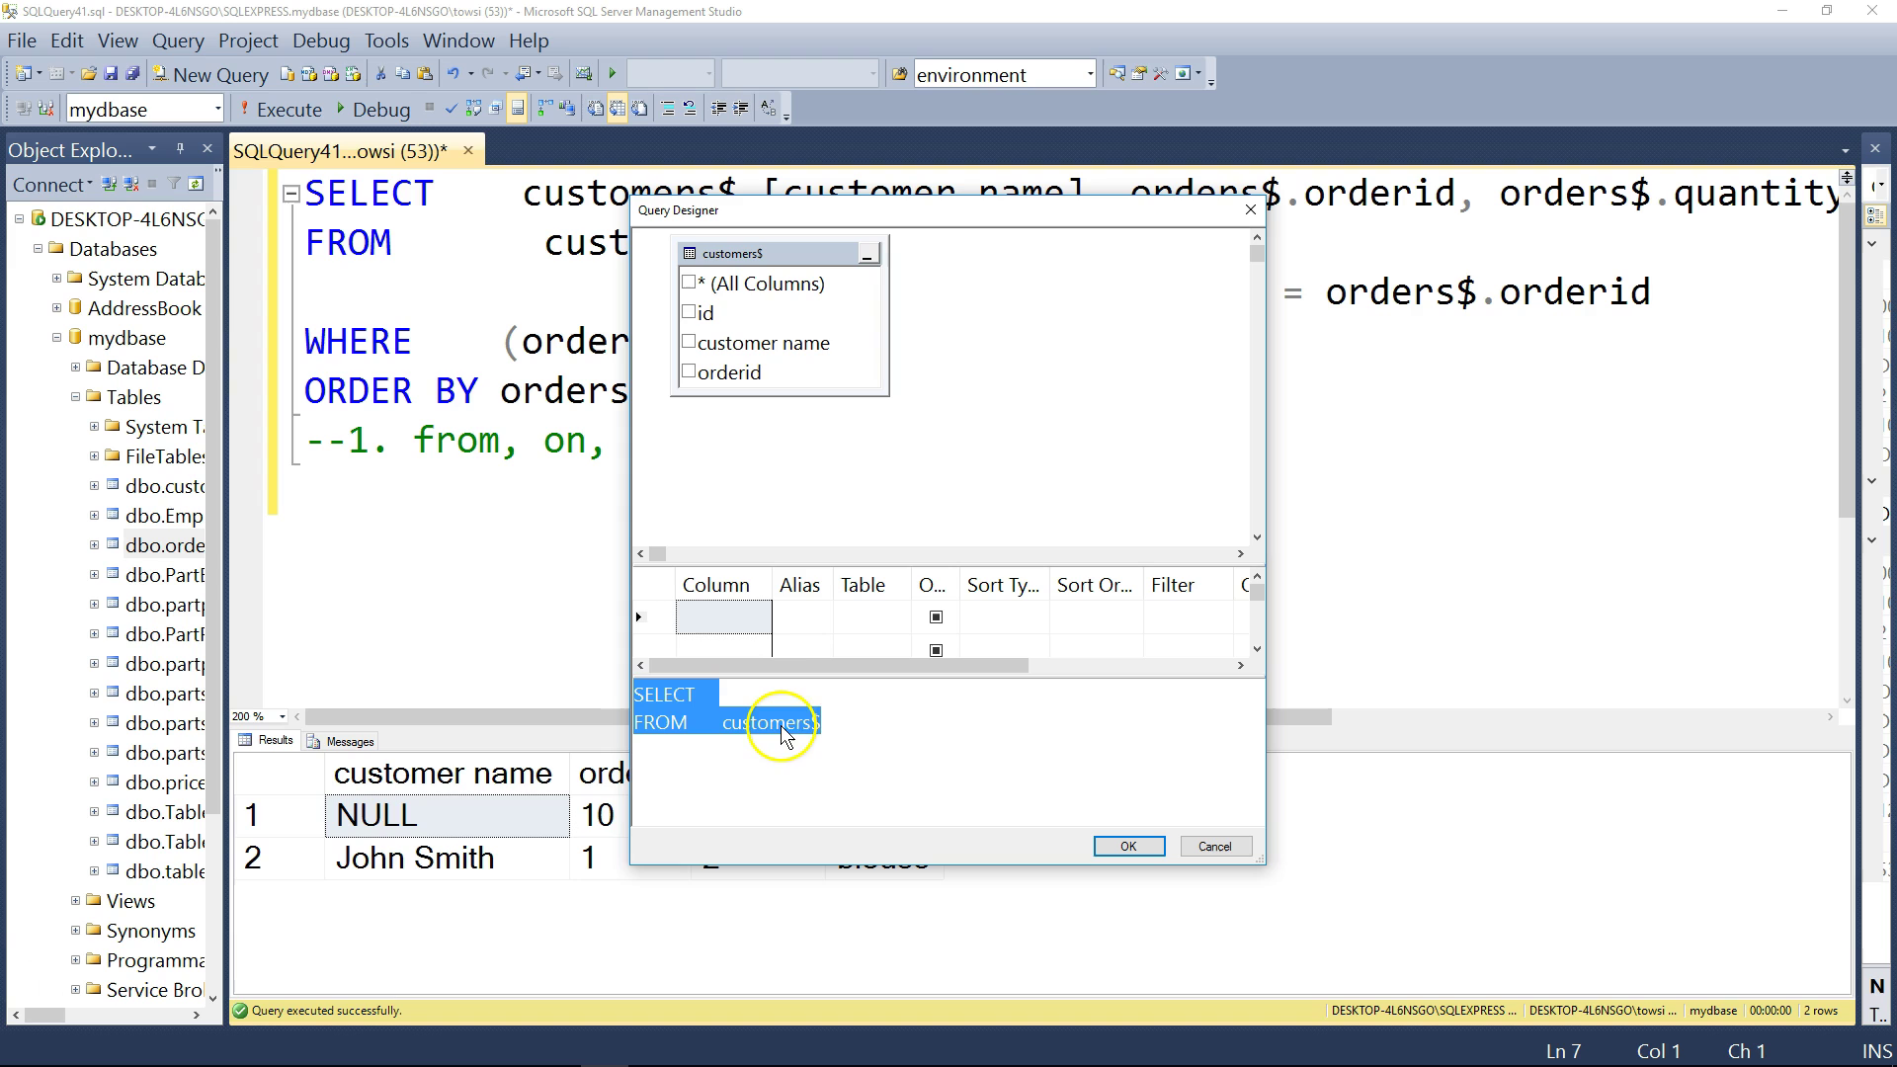
pyautogui.rightClick(1001, 322)
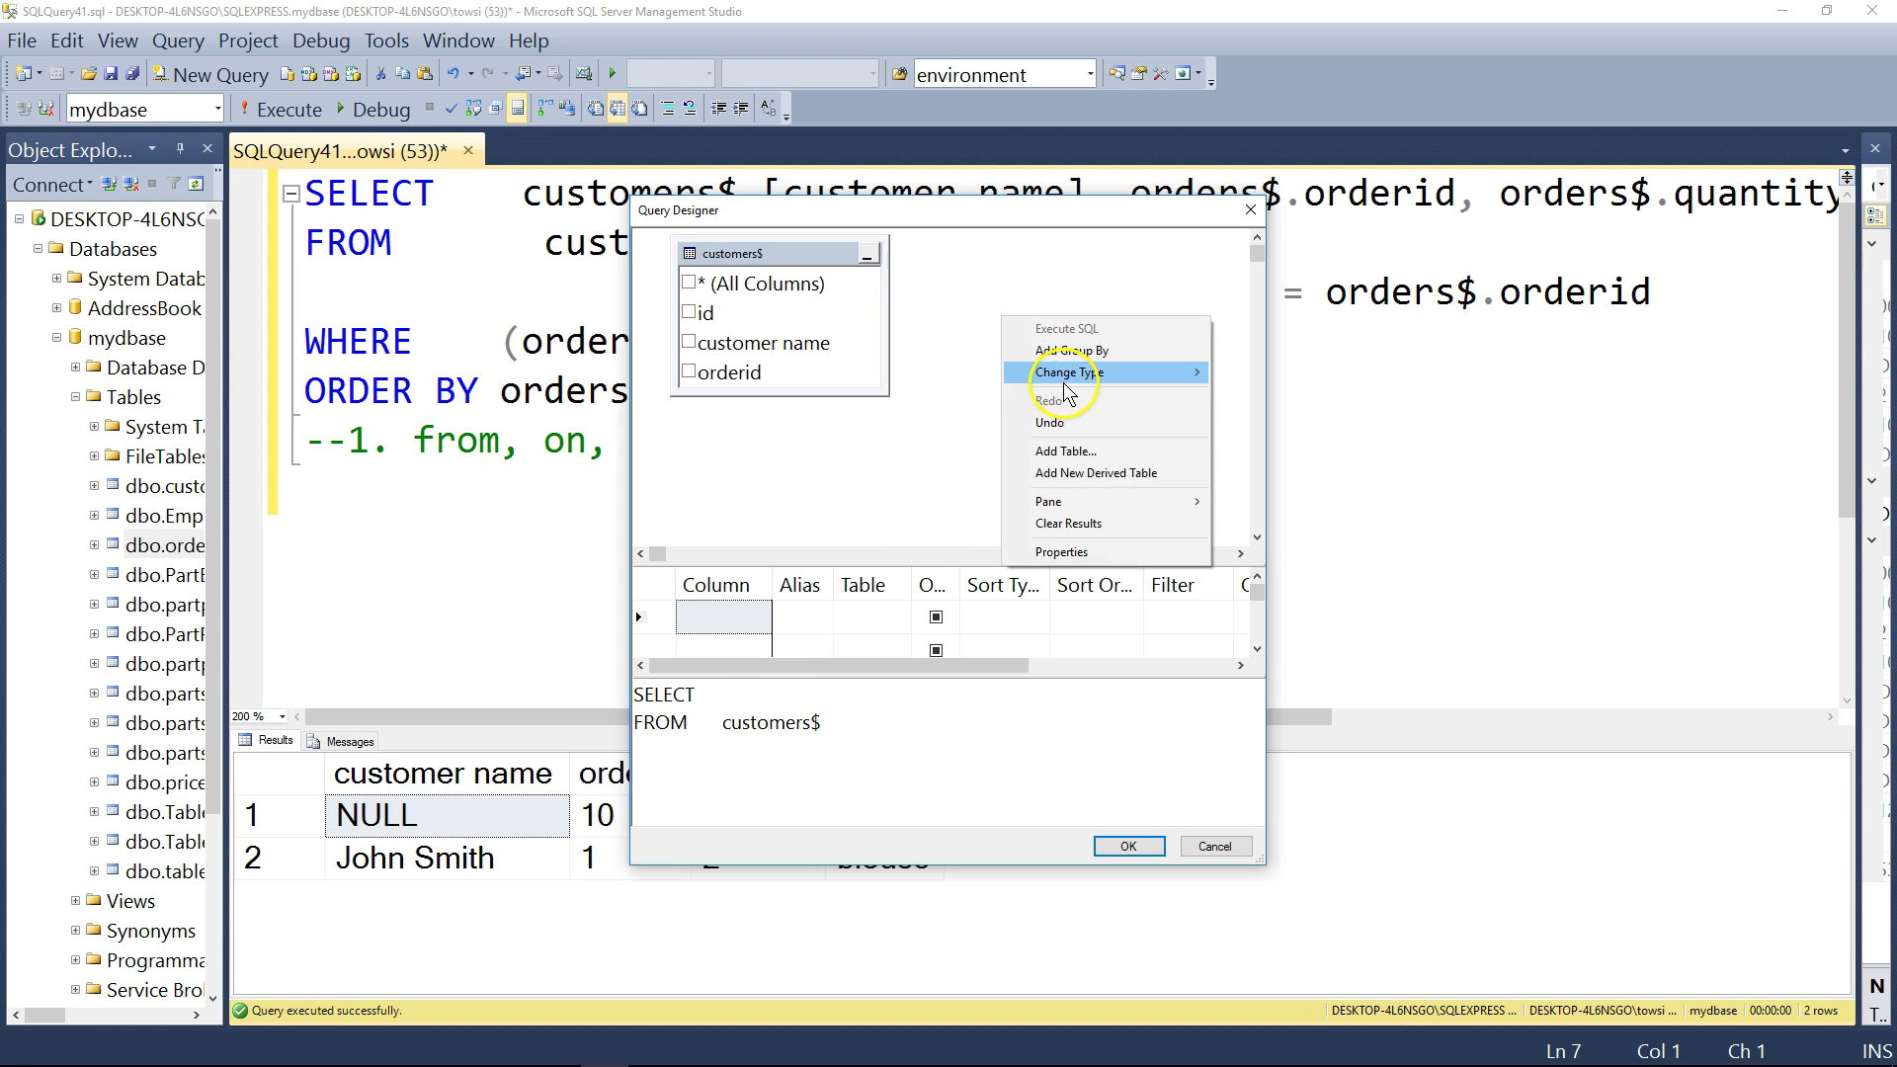
pyautogui.moveTo(1062, 387)
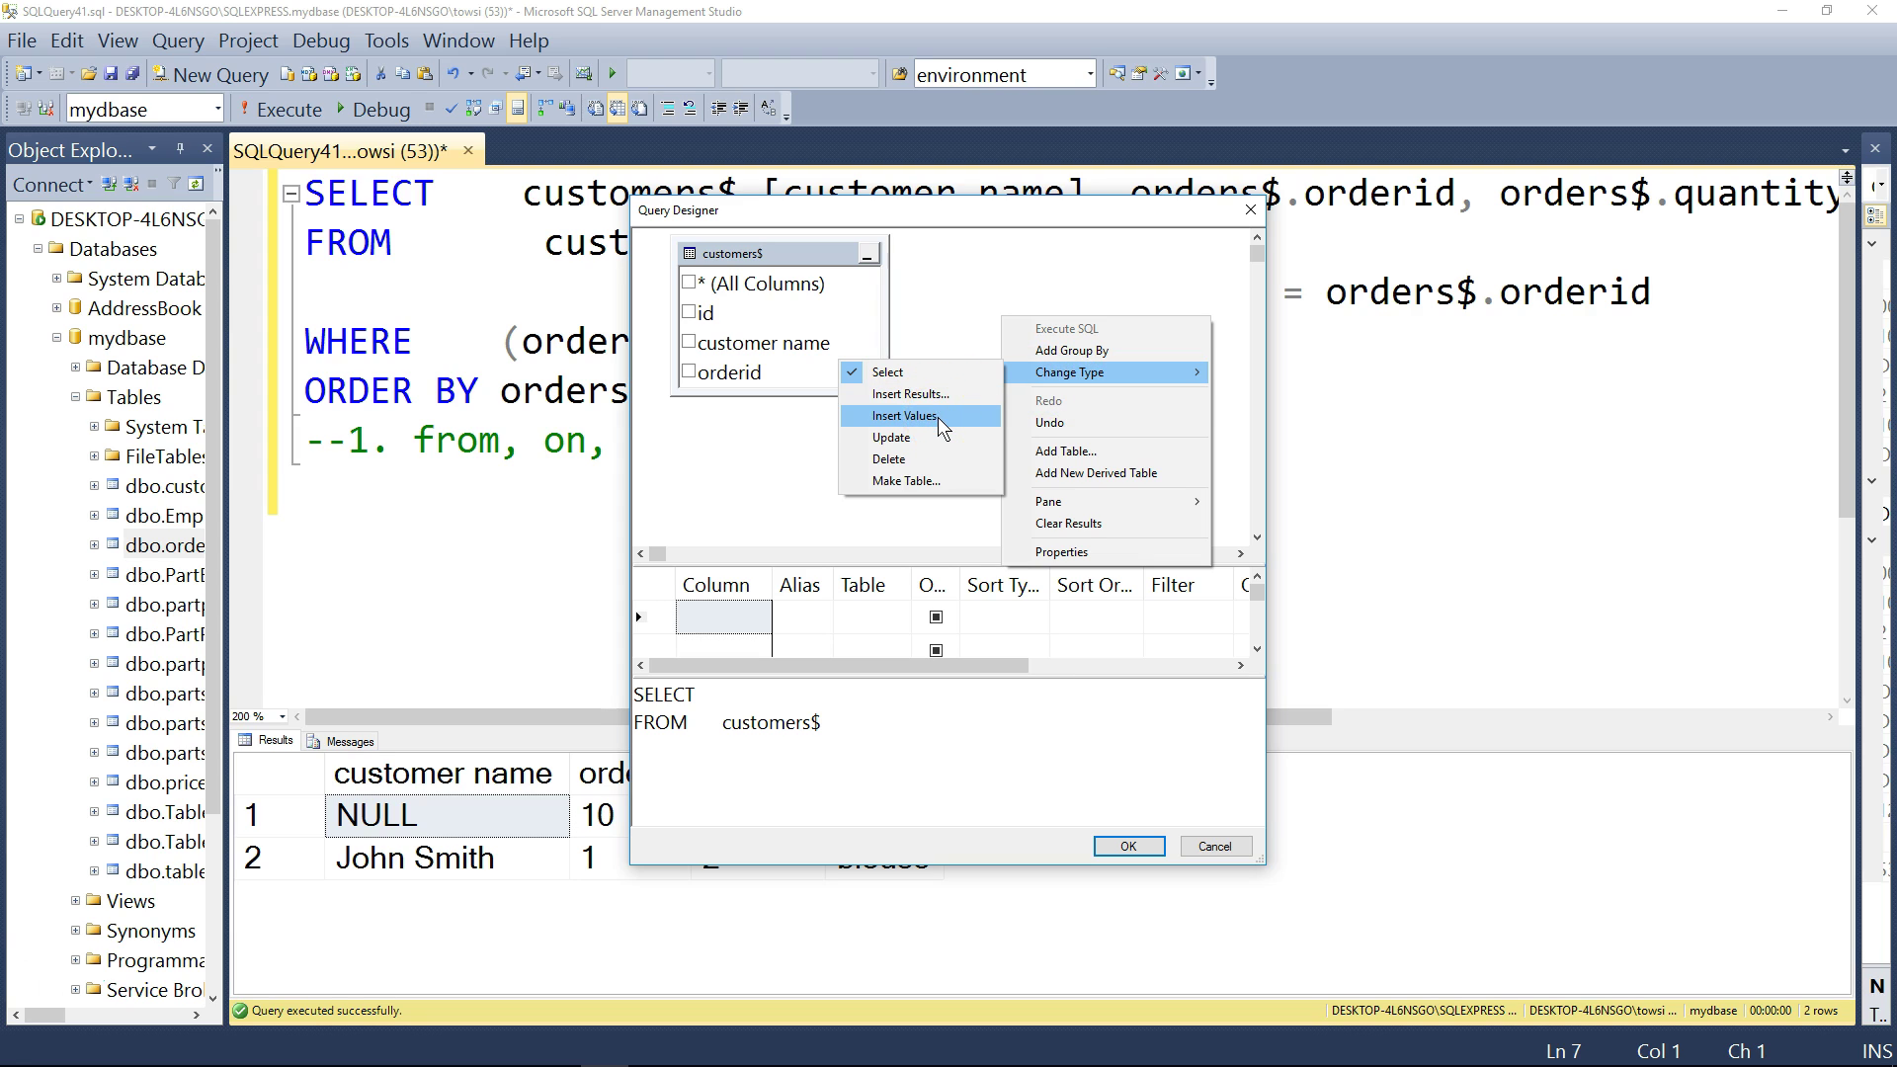
pyautogui.click(938, 417)
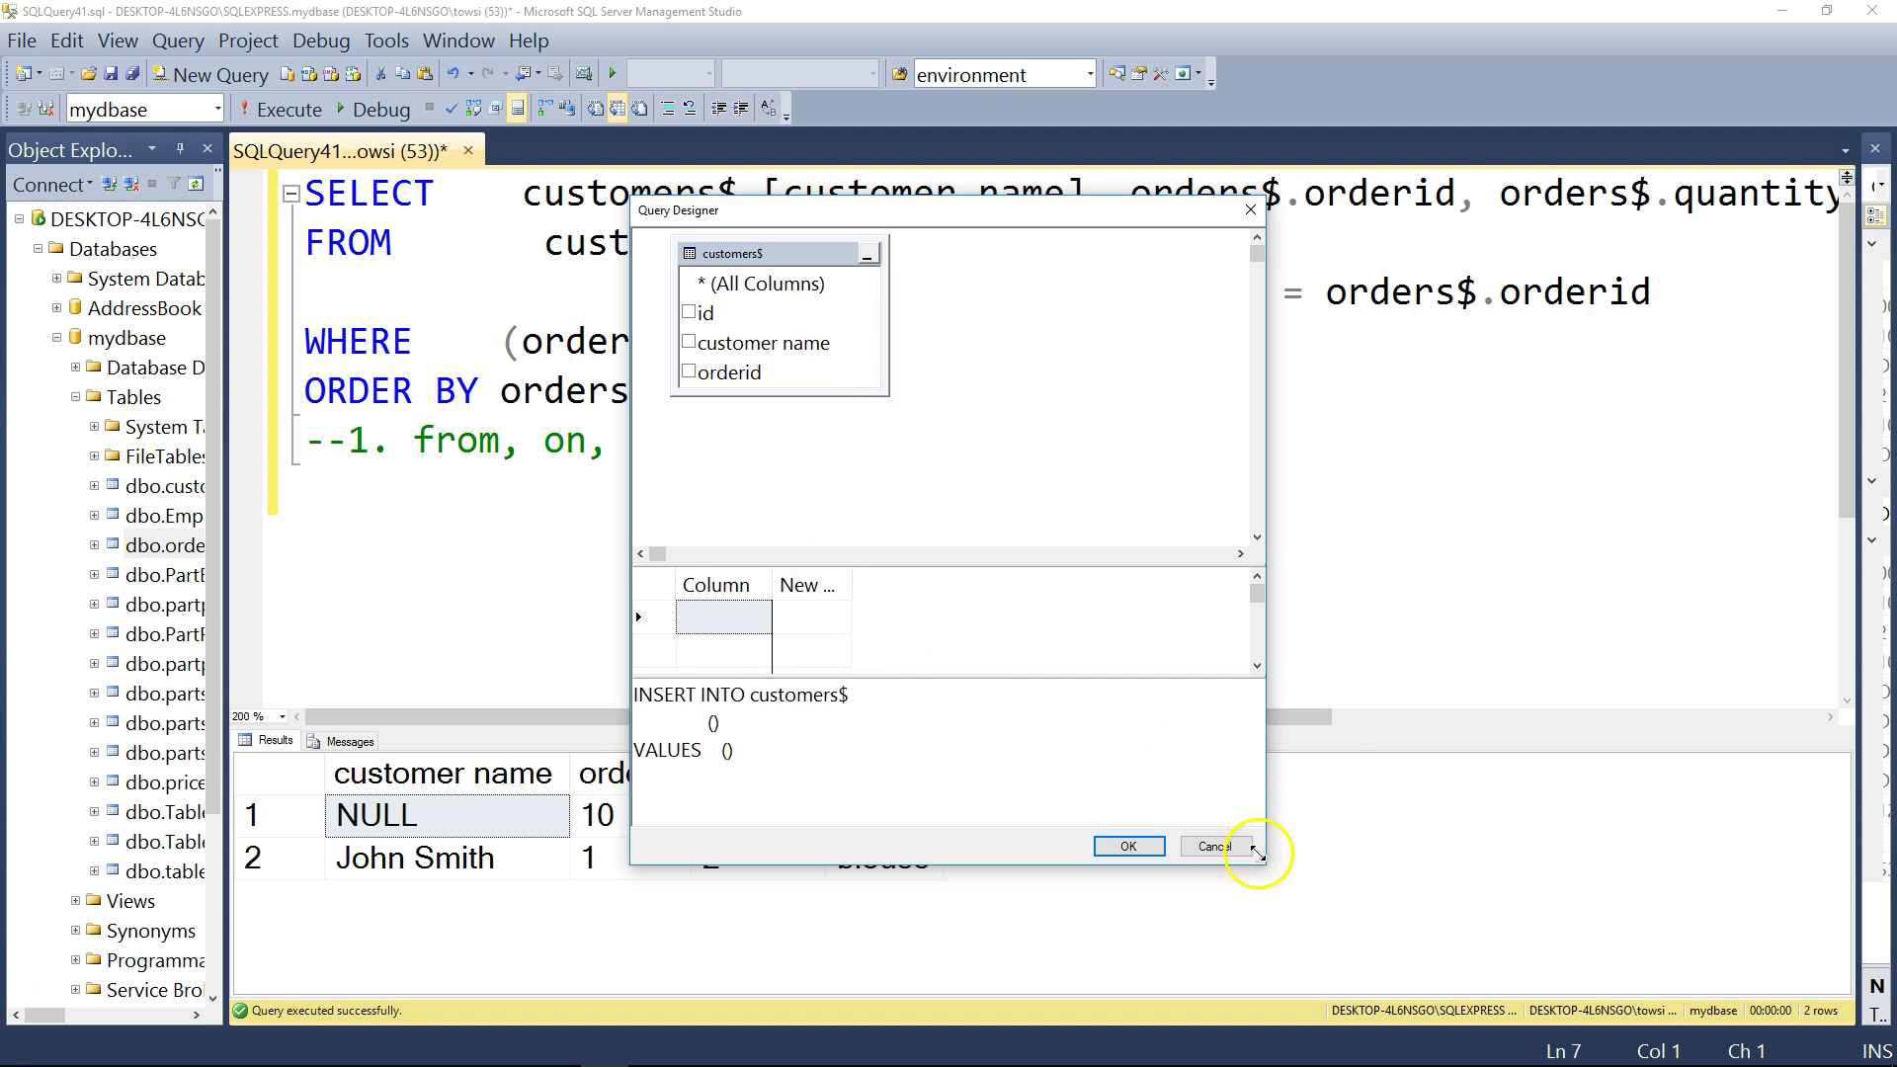
# - Enlarge the designer grid and set the first insert row to column id with value 12
pyautogui.moveTo(1264, 863); pyautogui.dragTo(1393, 929)
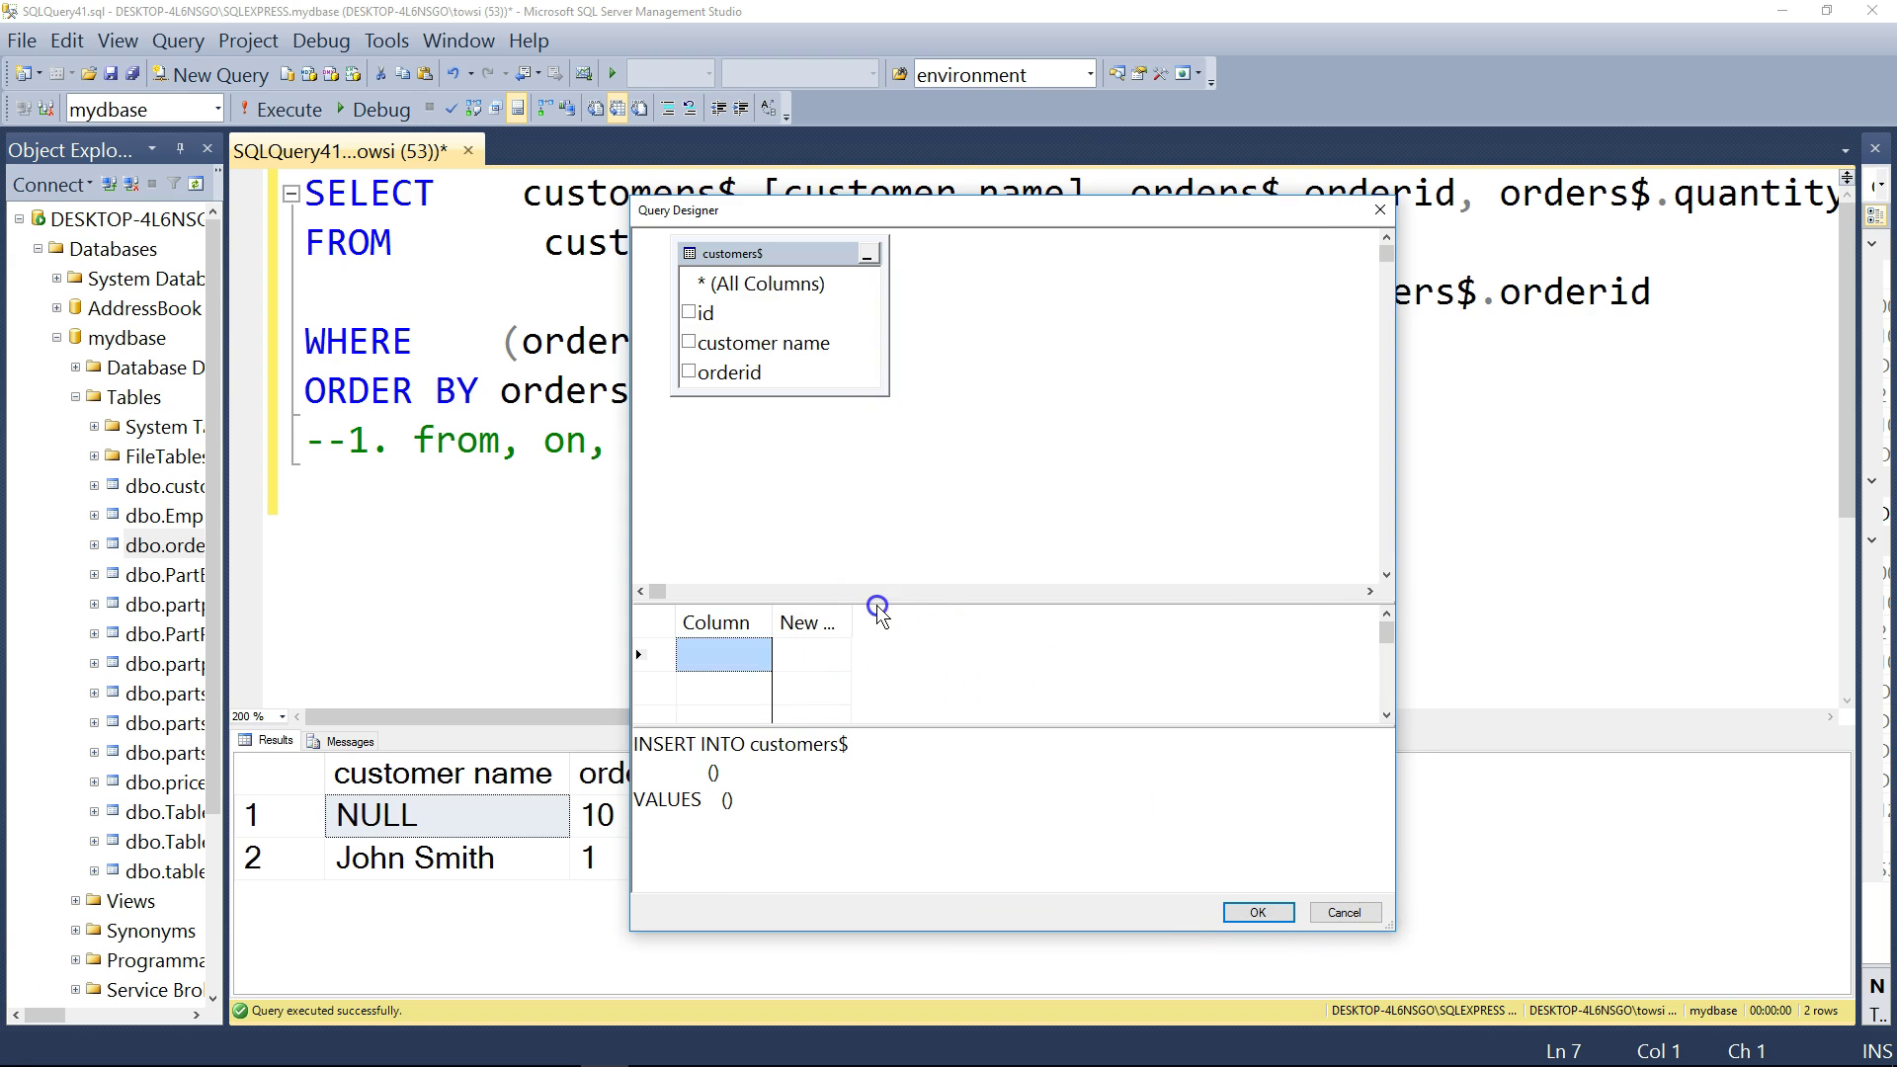
pyautogui.moveTo(878, 603); pyautogui.dragTo(762, 468)
pyautogui.click(726, 497)
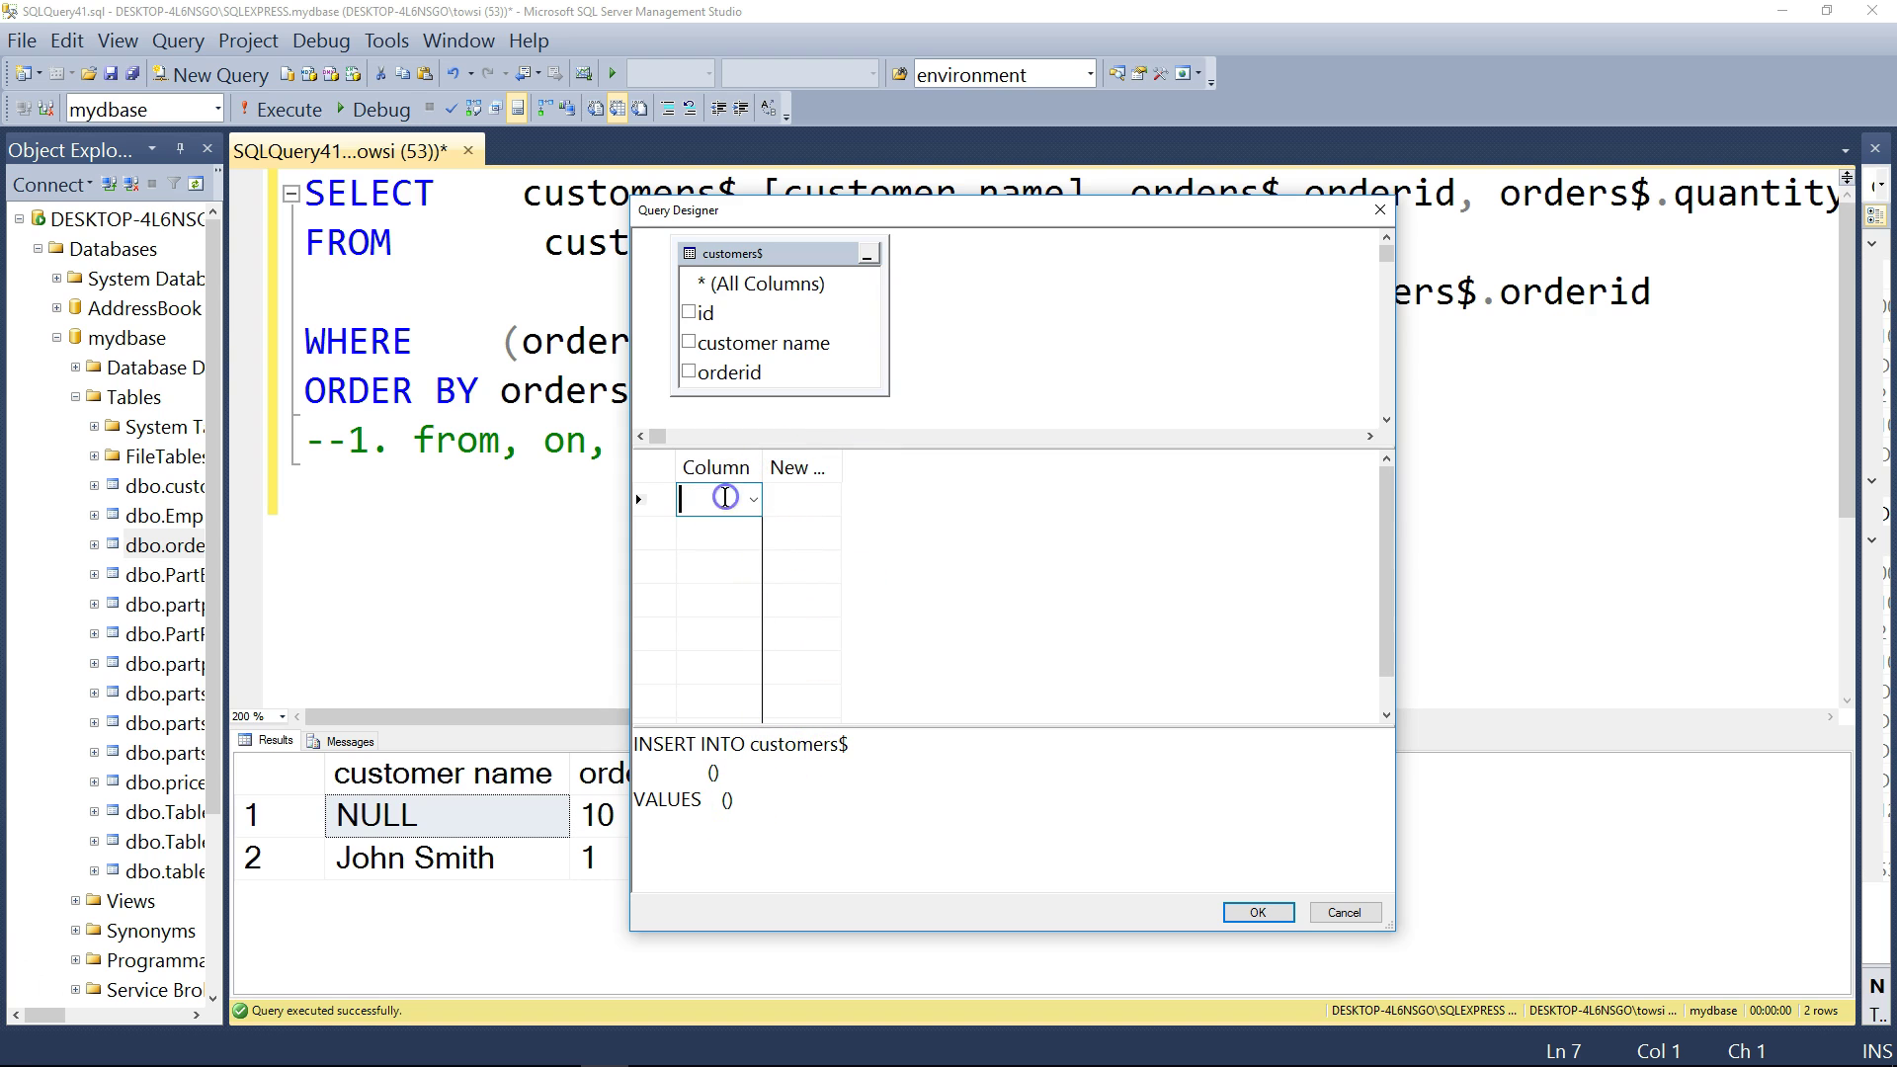
pyautogui.click(690, 343)
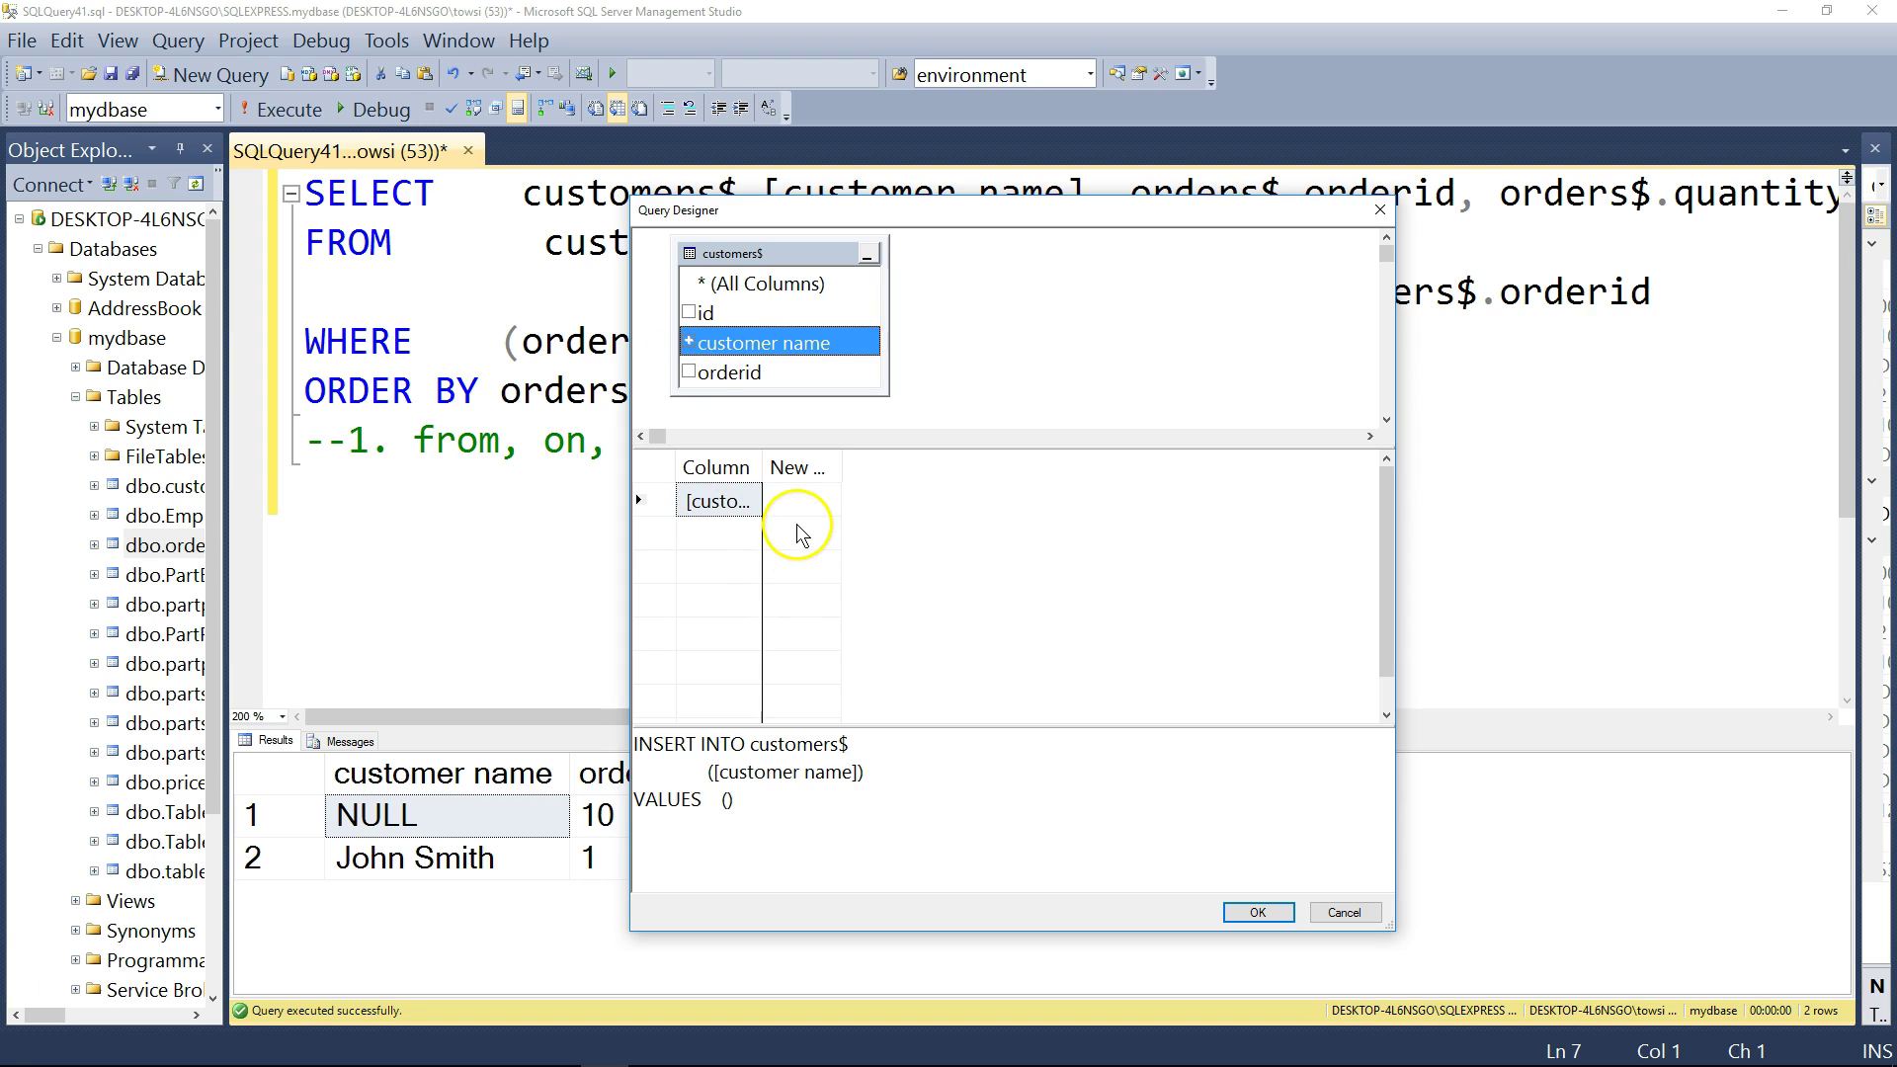
pyautogui.click(798, 499)
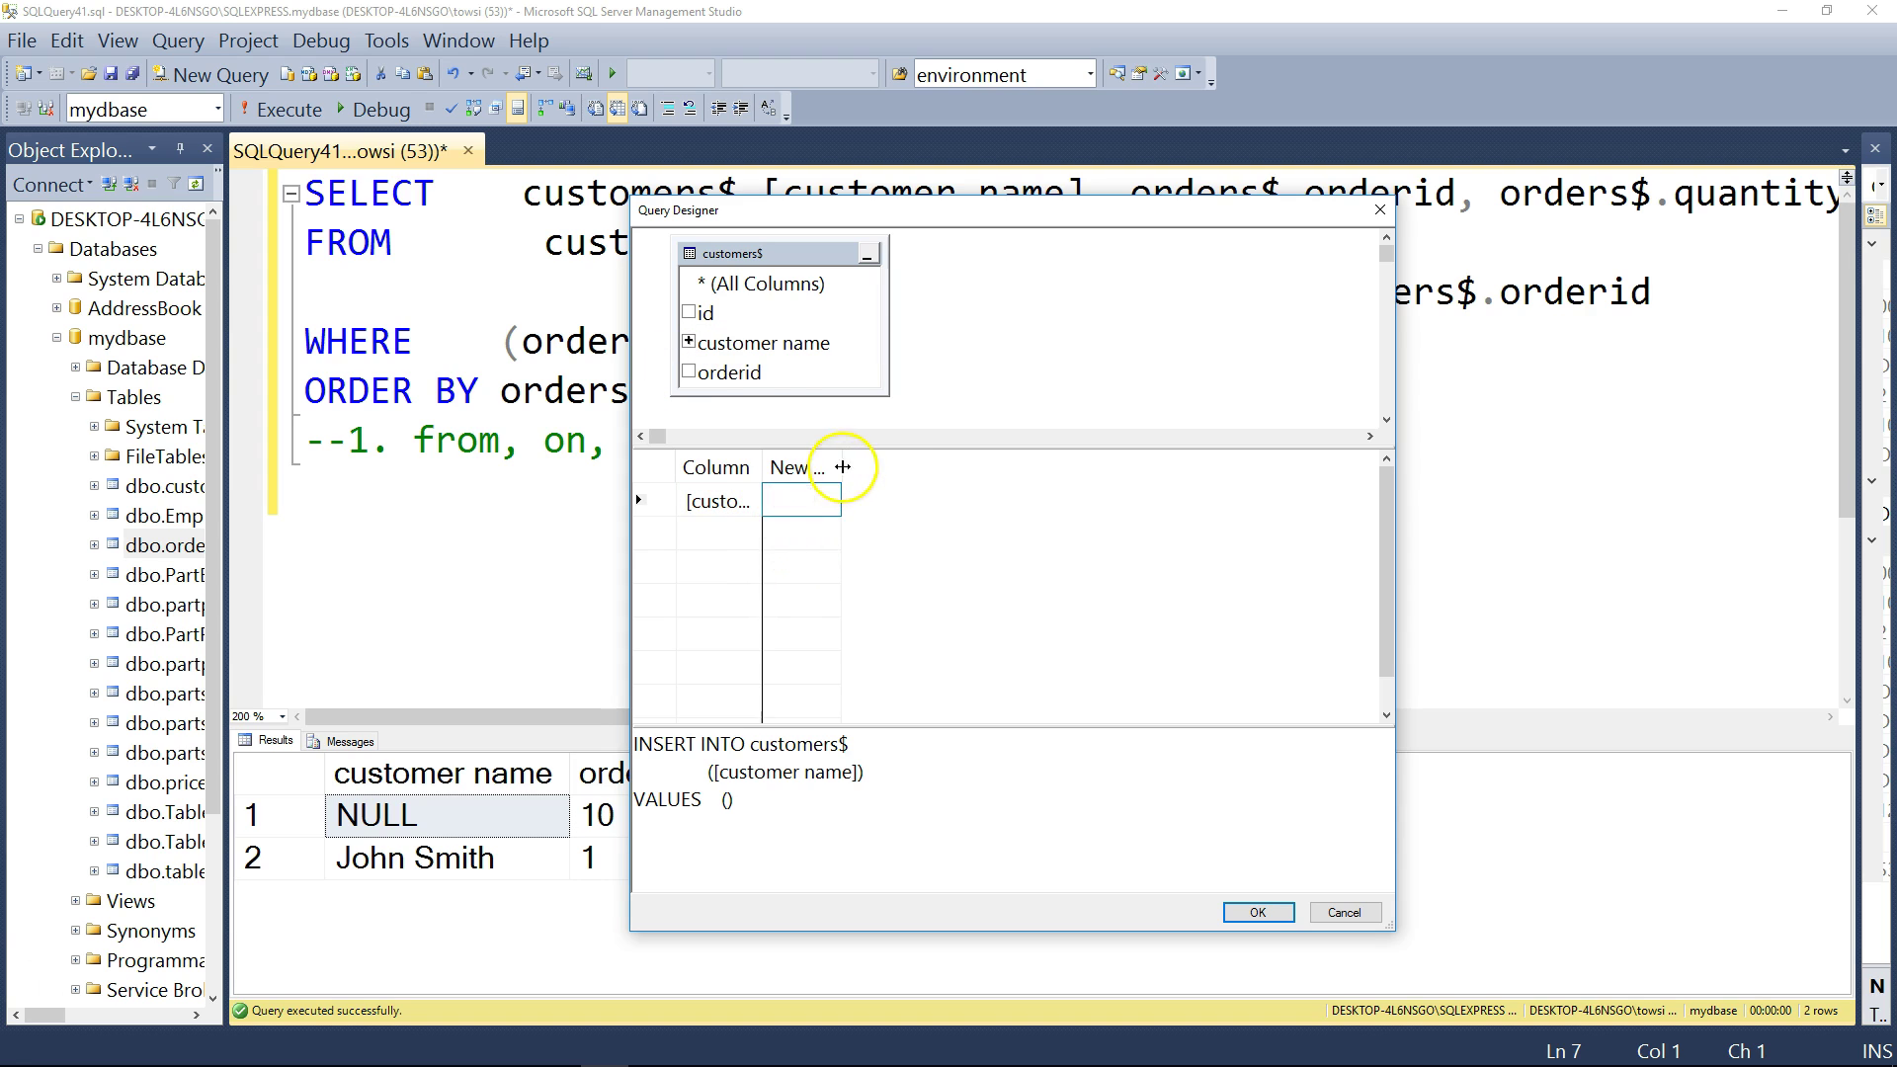
pyautogui.moveTo(841, 467); pyautogui.dragTo(919, 467)
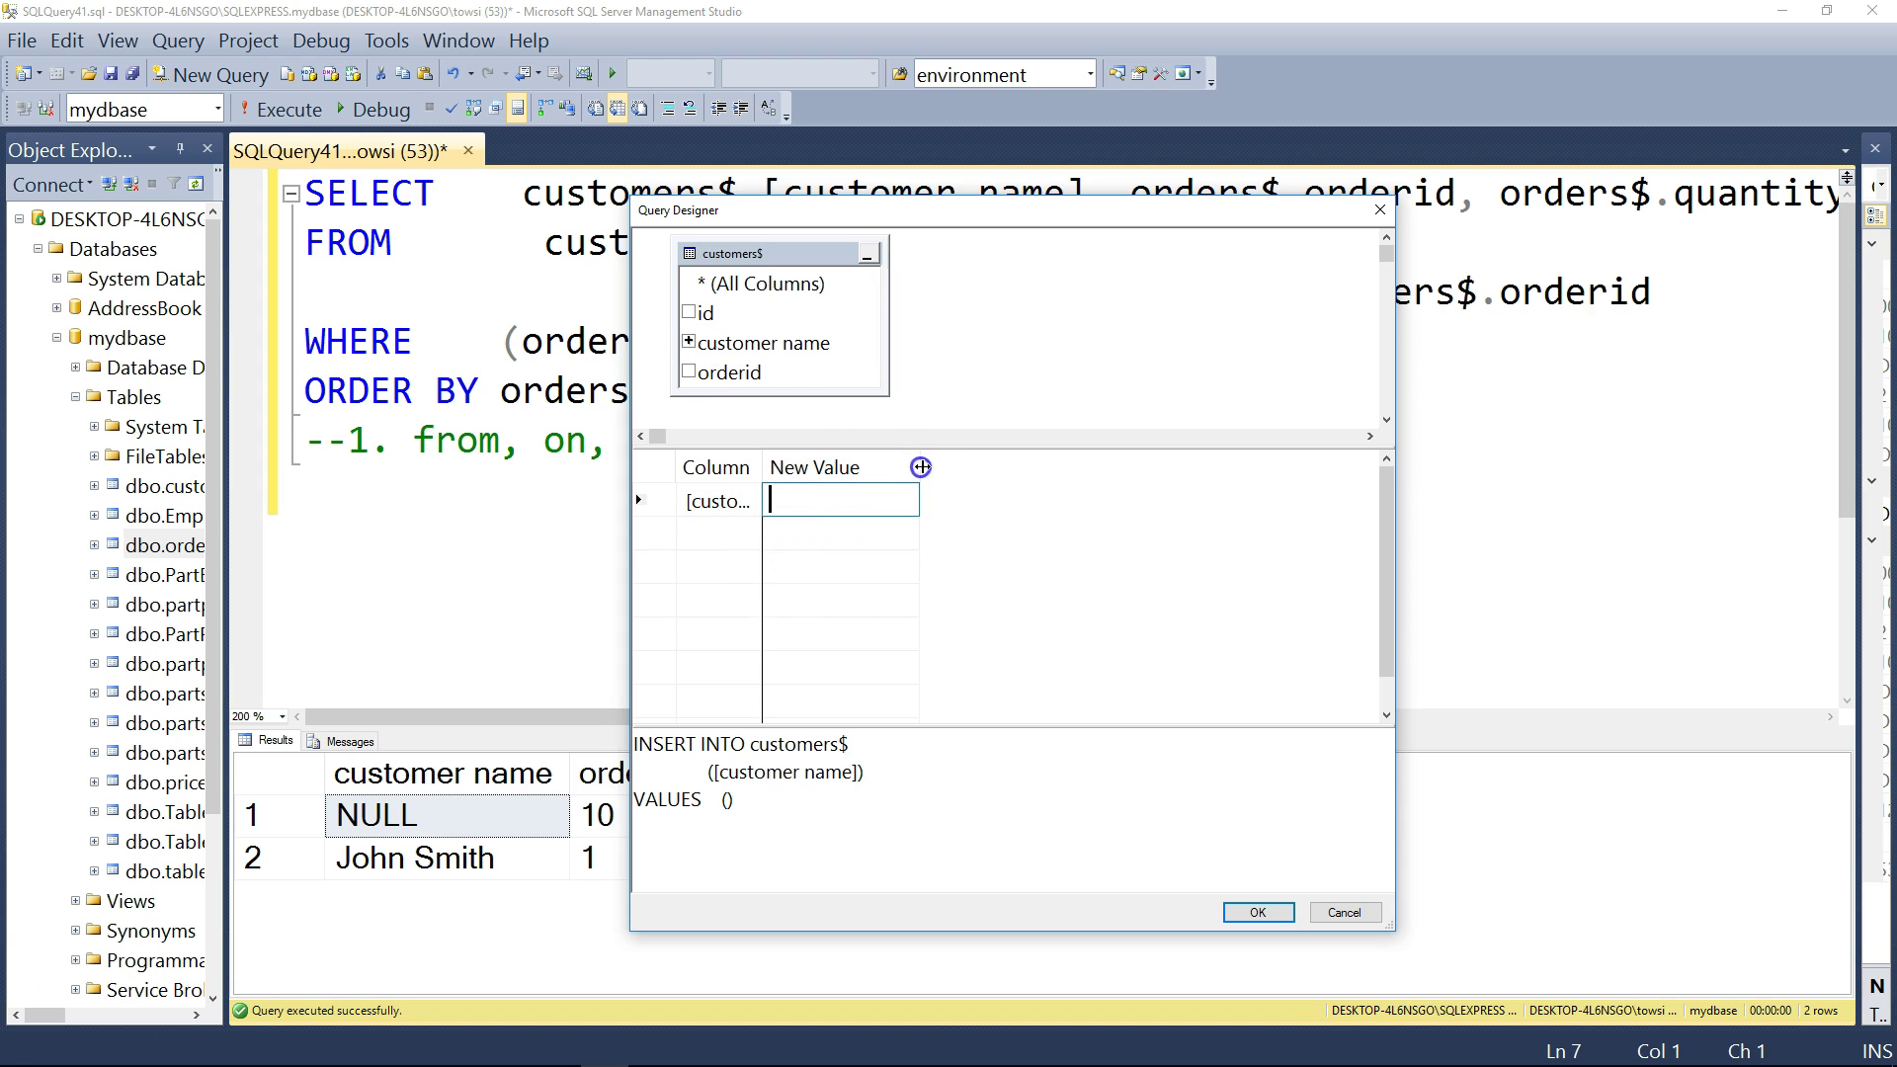
pyautogui.click(731, 500)
pyautogui.click(754, 500)
pyautogui.click(729, 534)
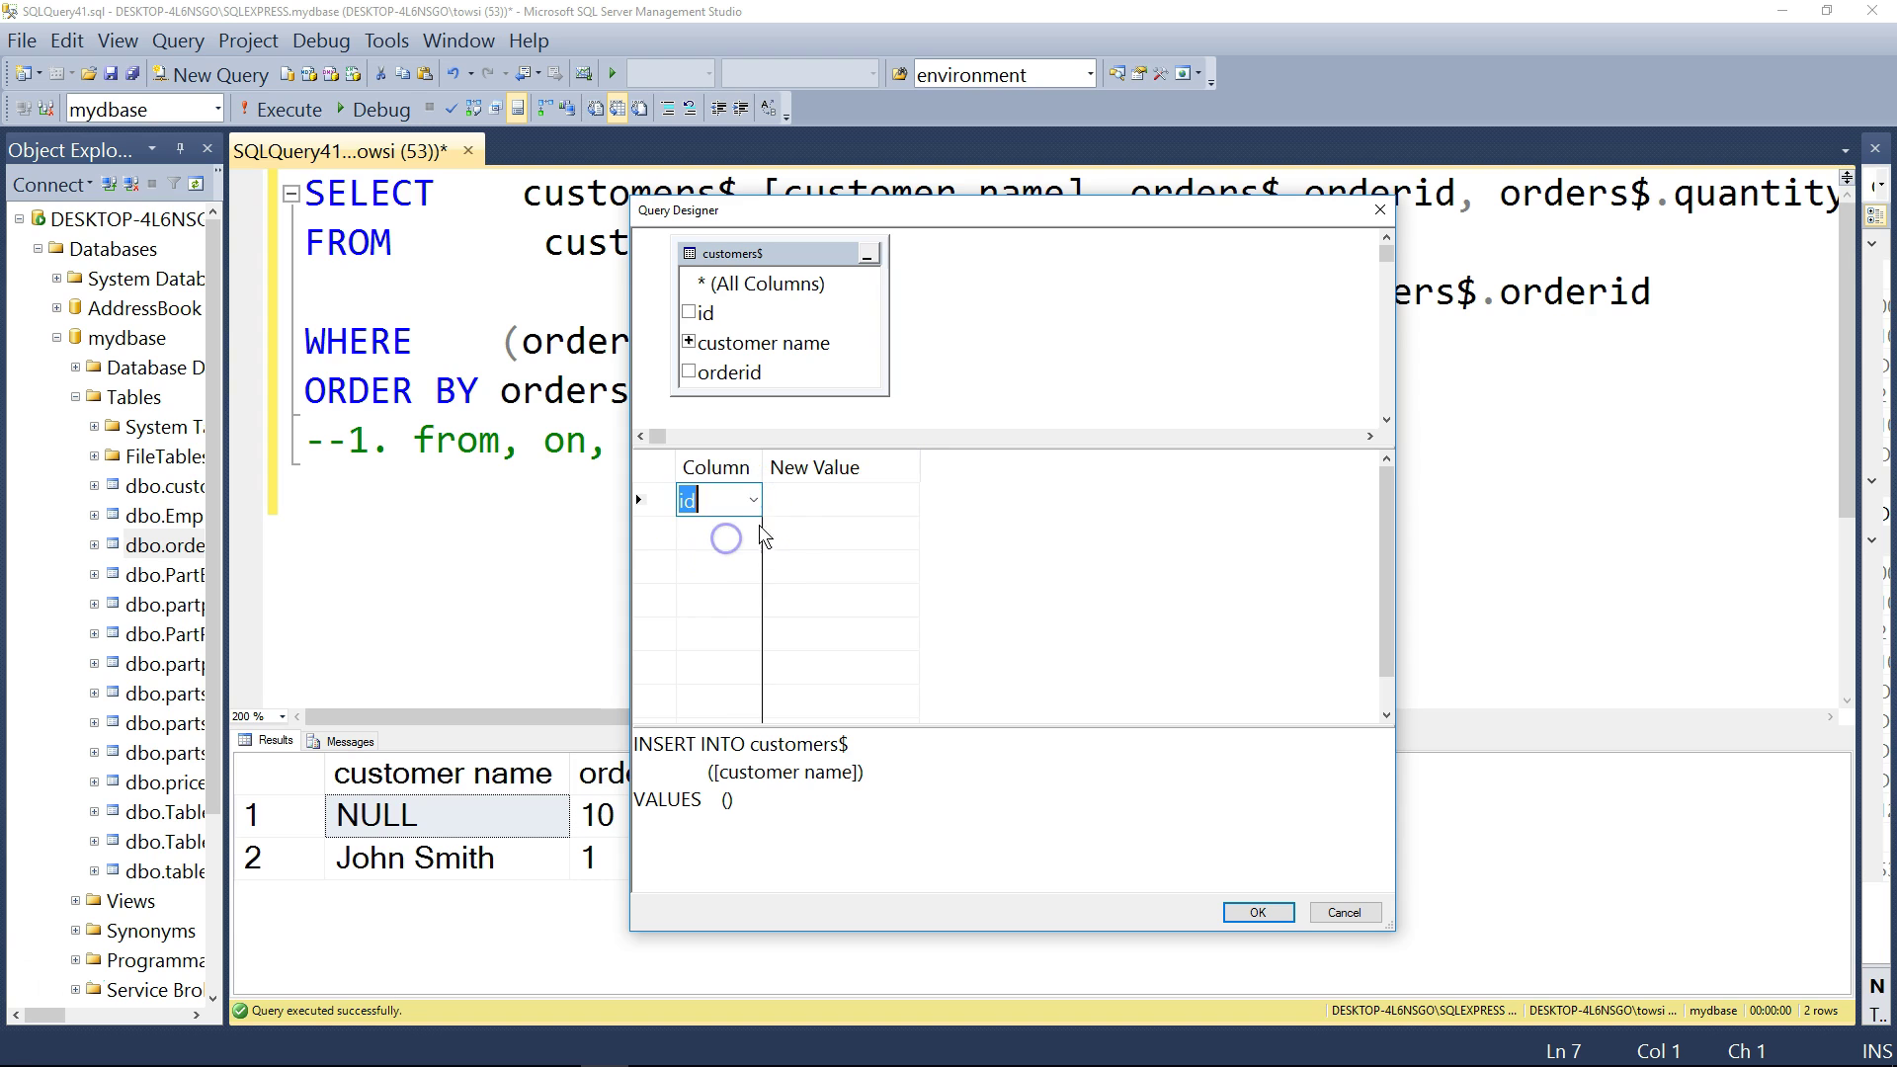
pyautogui.click(791, 500)
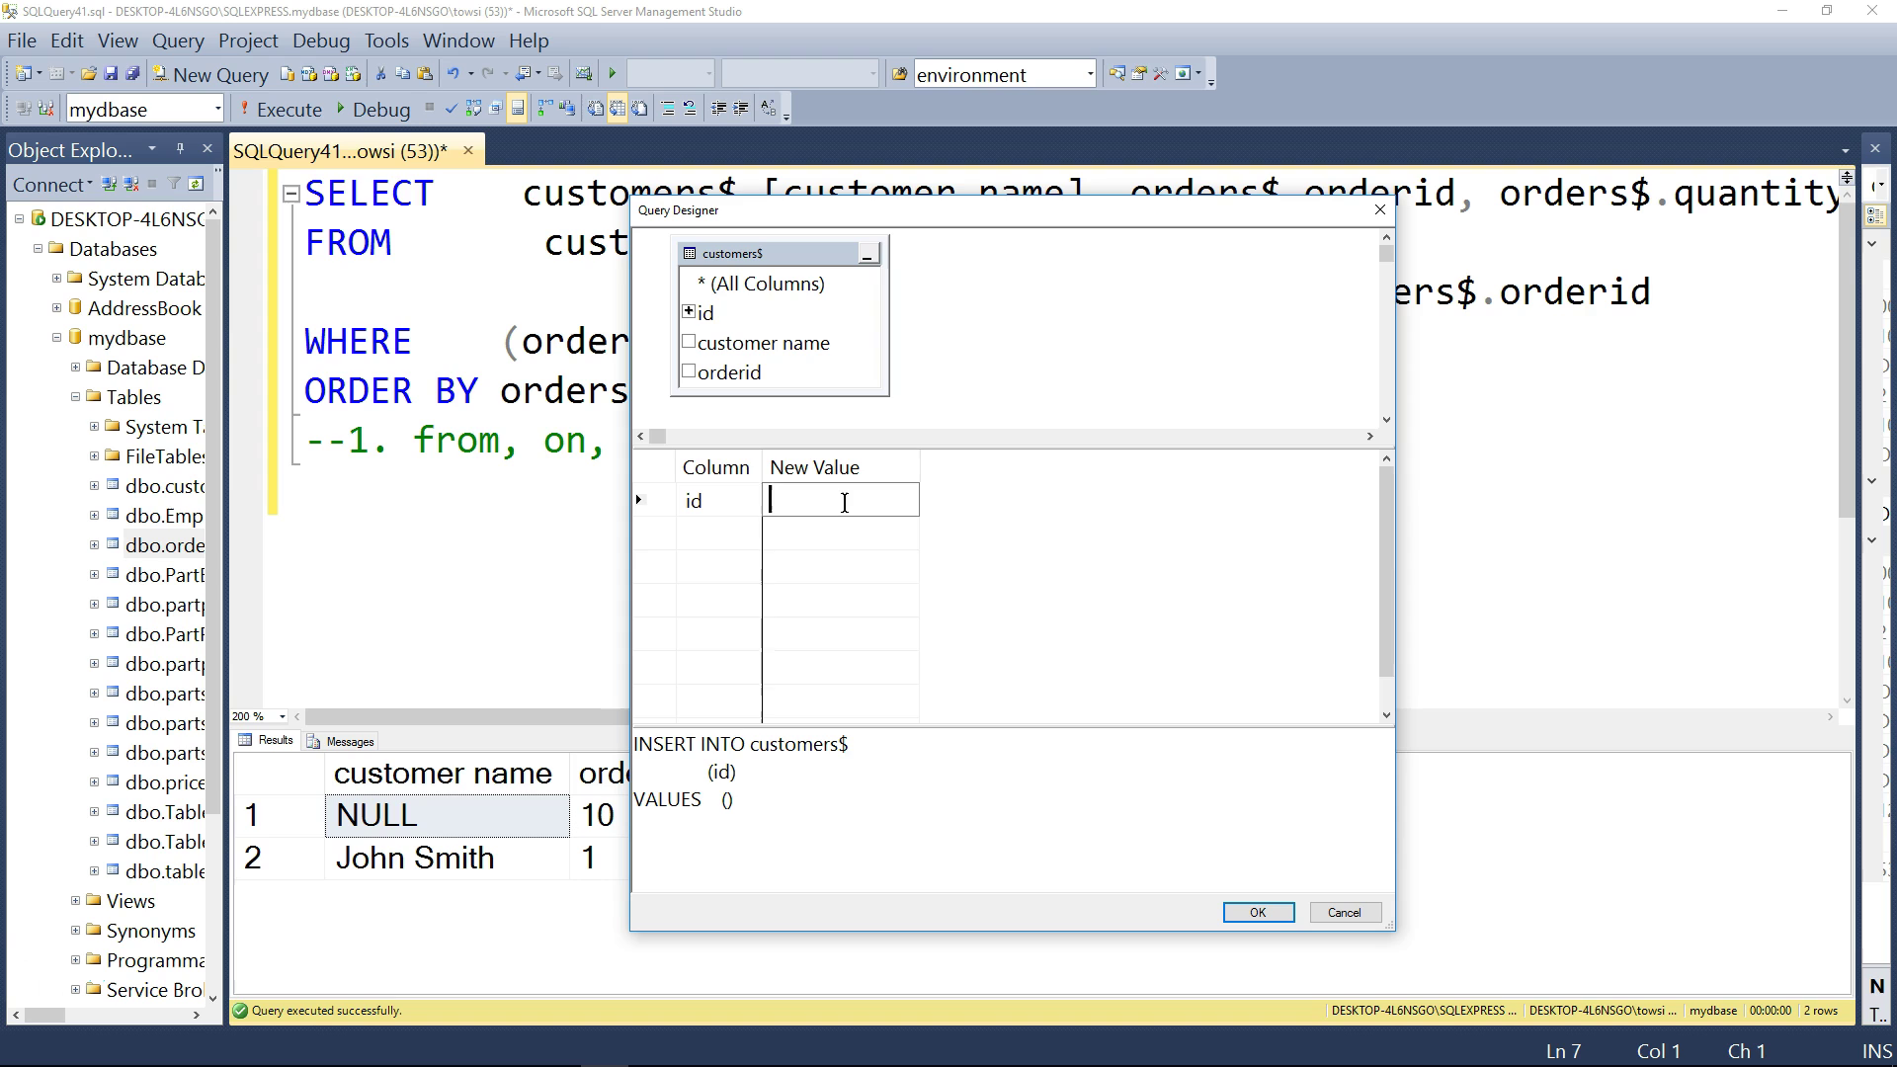
pyautogui.write('12')
# - Add a second row for the customer name column with the customer's name as value
pyautogui.click(749, 532)
pyautogui.click(749, 532)
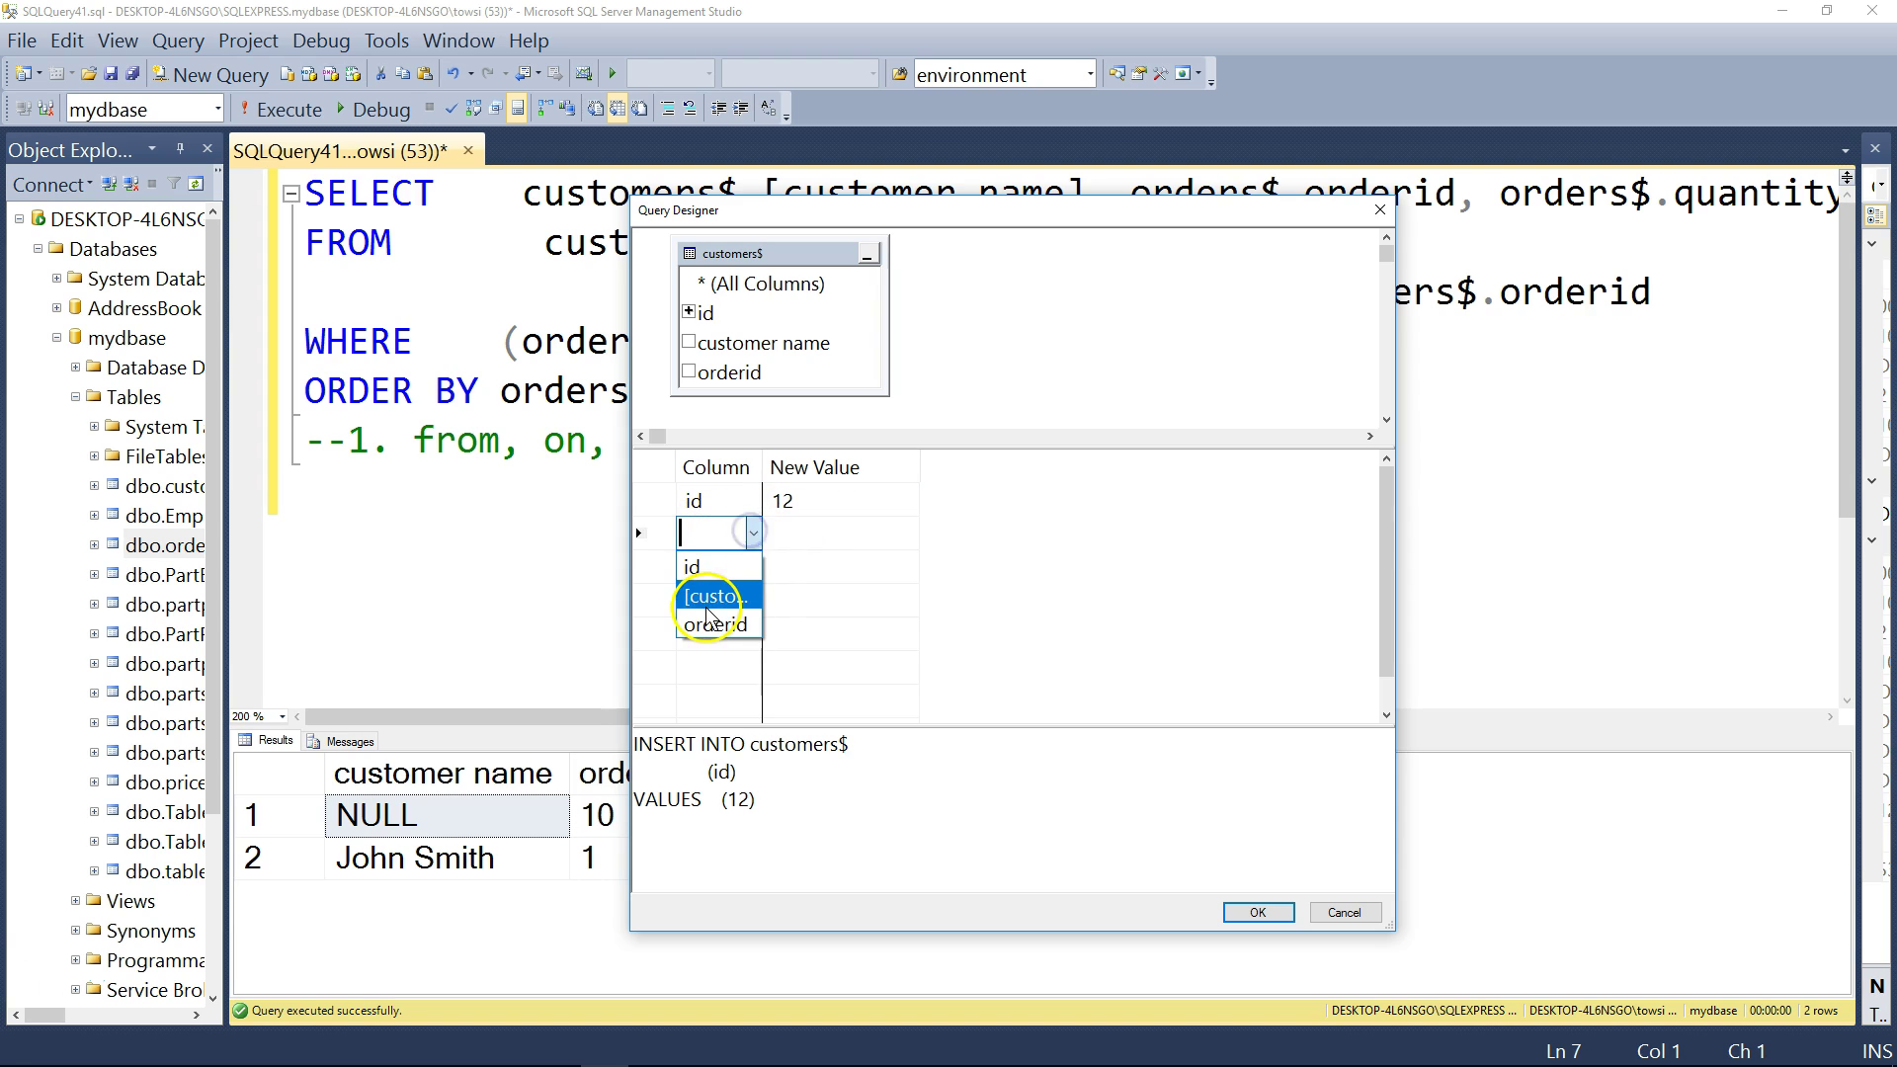
pyautogui.click(713, 590)
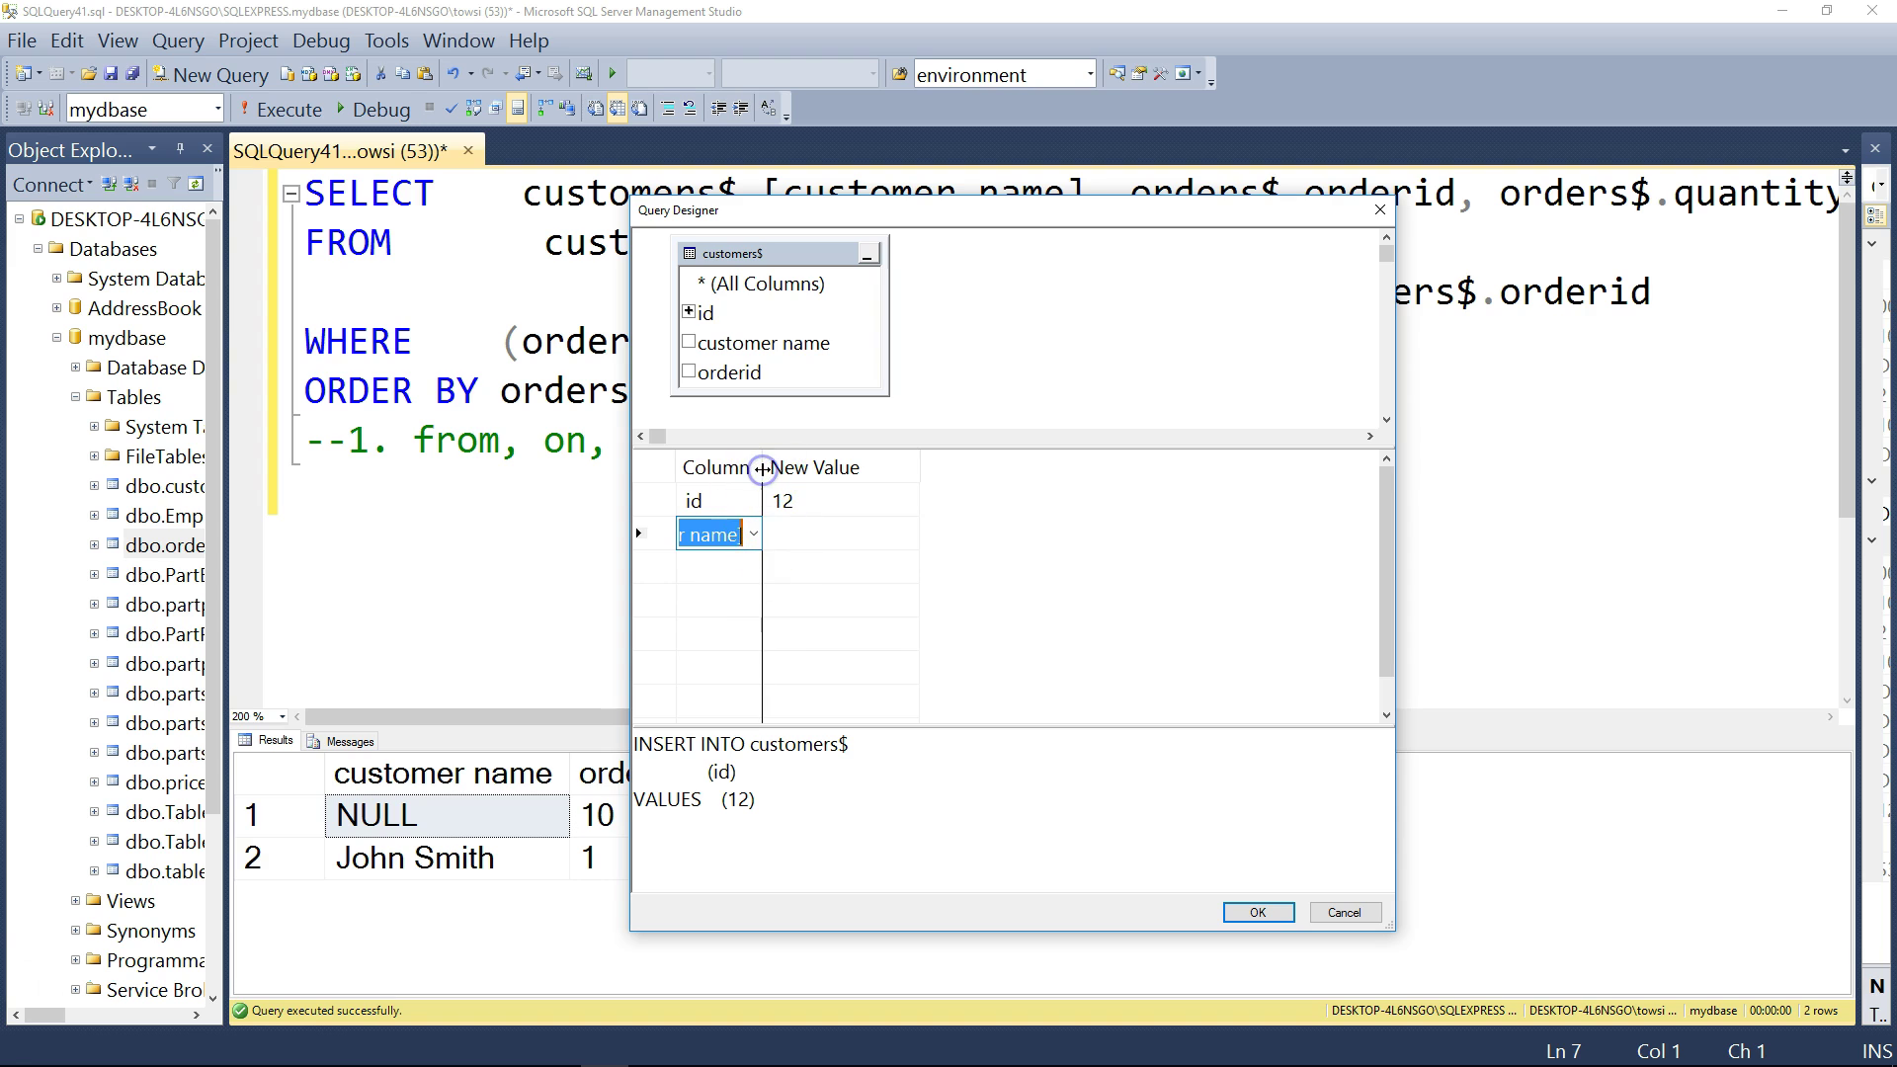
pyautogui.click(799, 529)
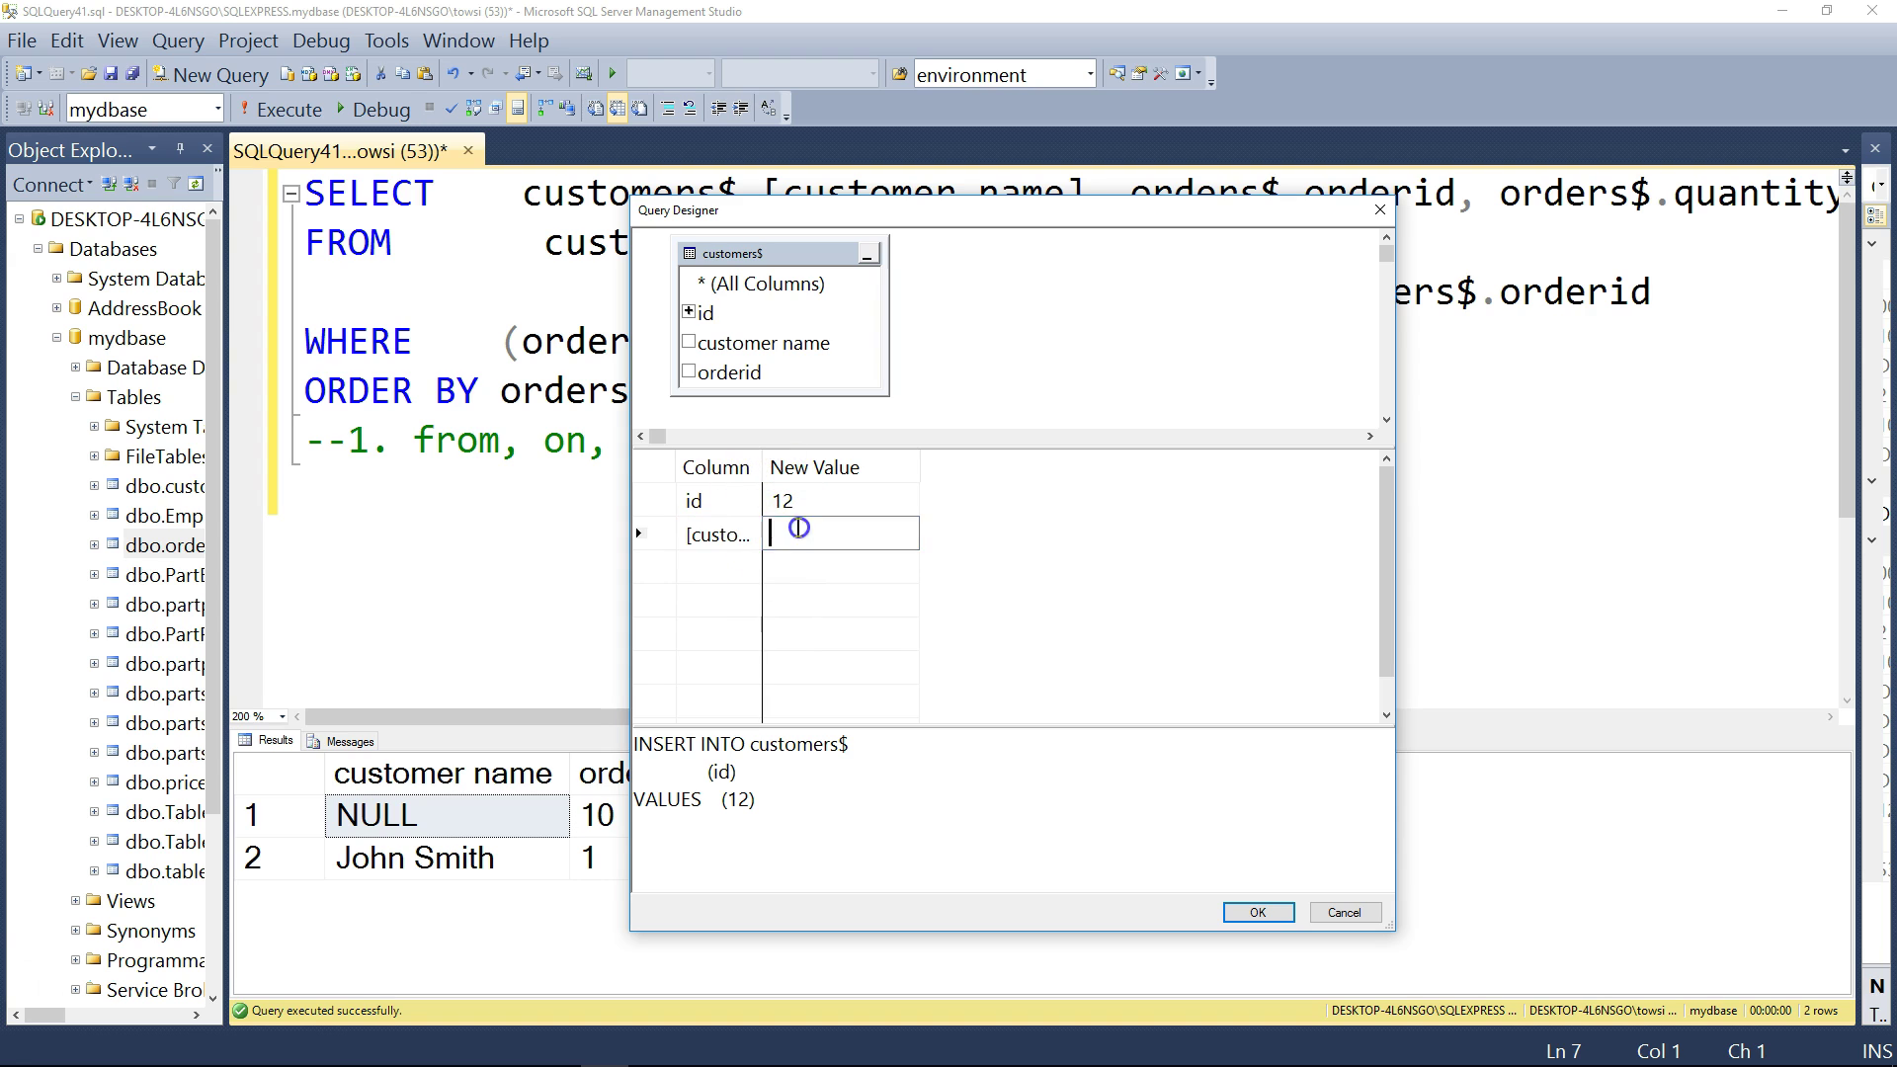
pyautogui.doubleClick(762, 466)
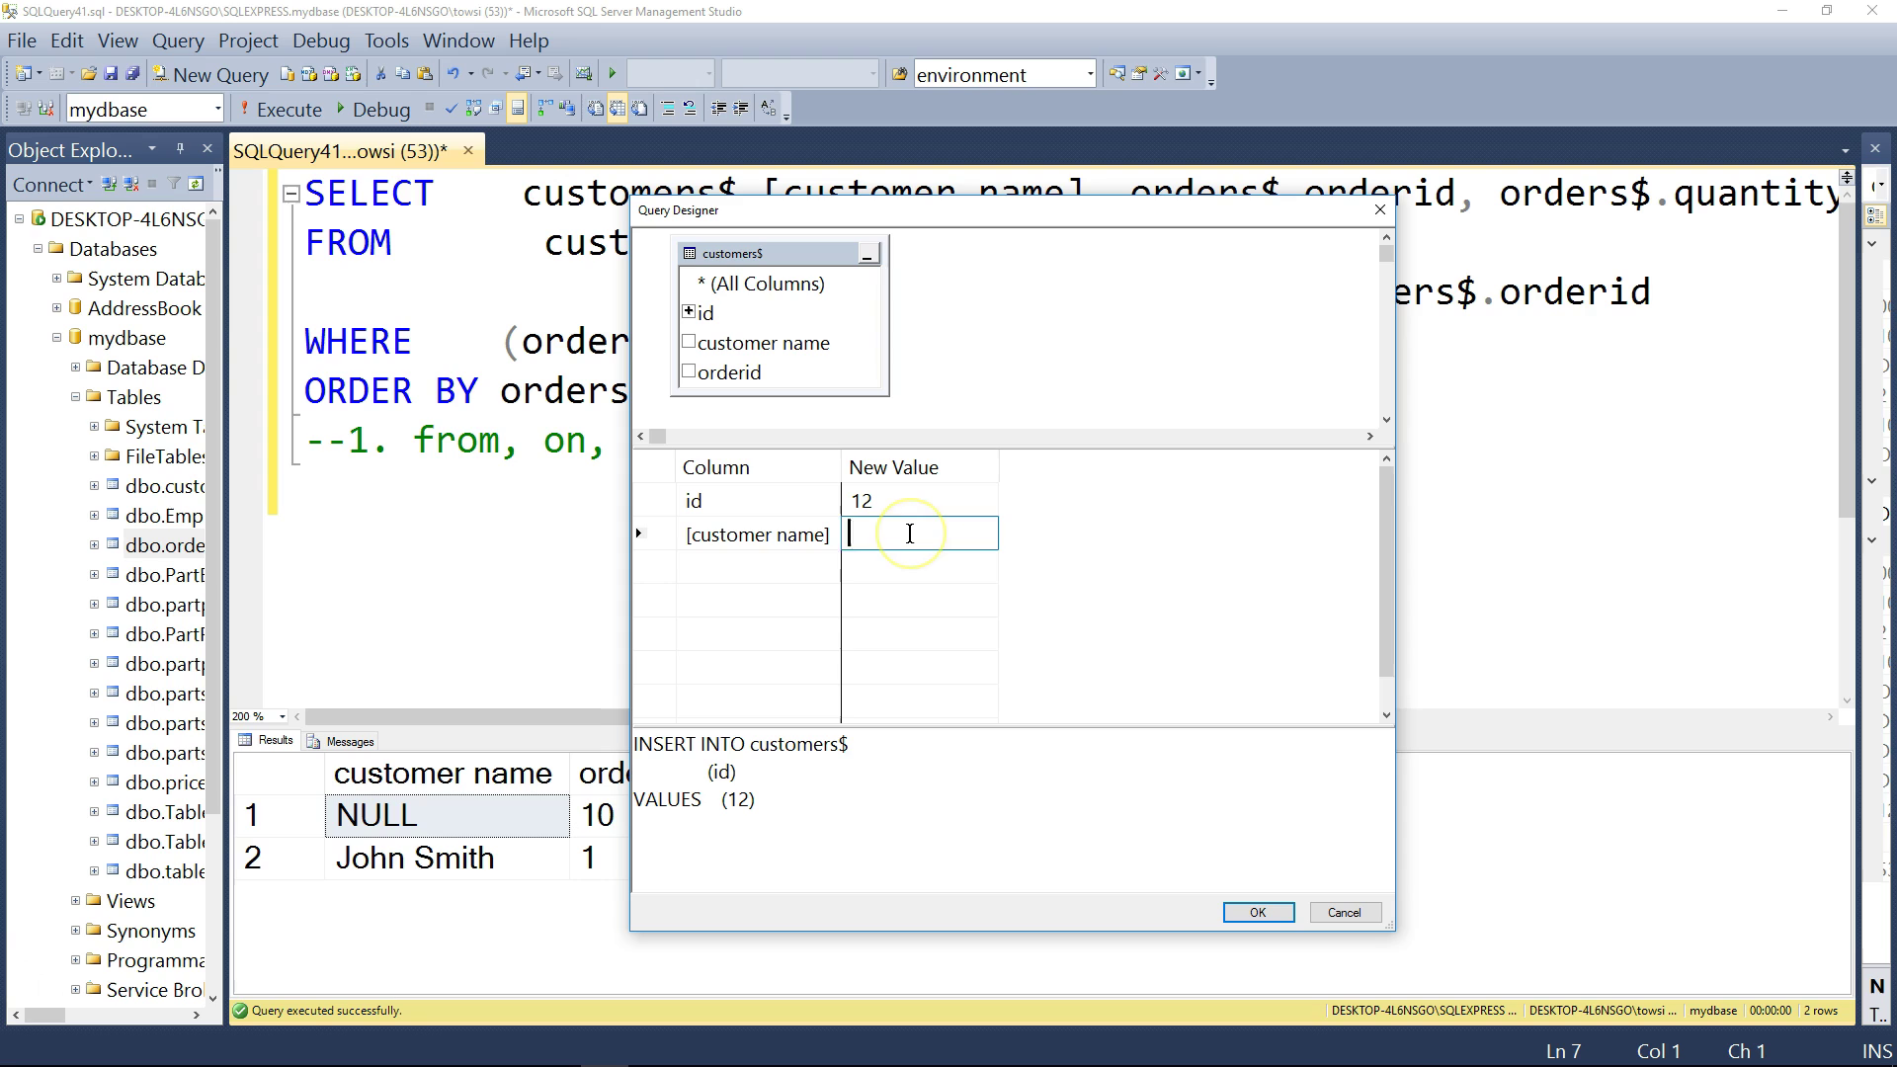
# - Add a third row setting orderid to 9 and select the generated INSERT statement
pyautogui.click(744, 566)
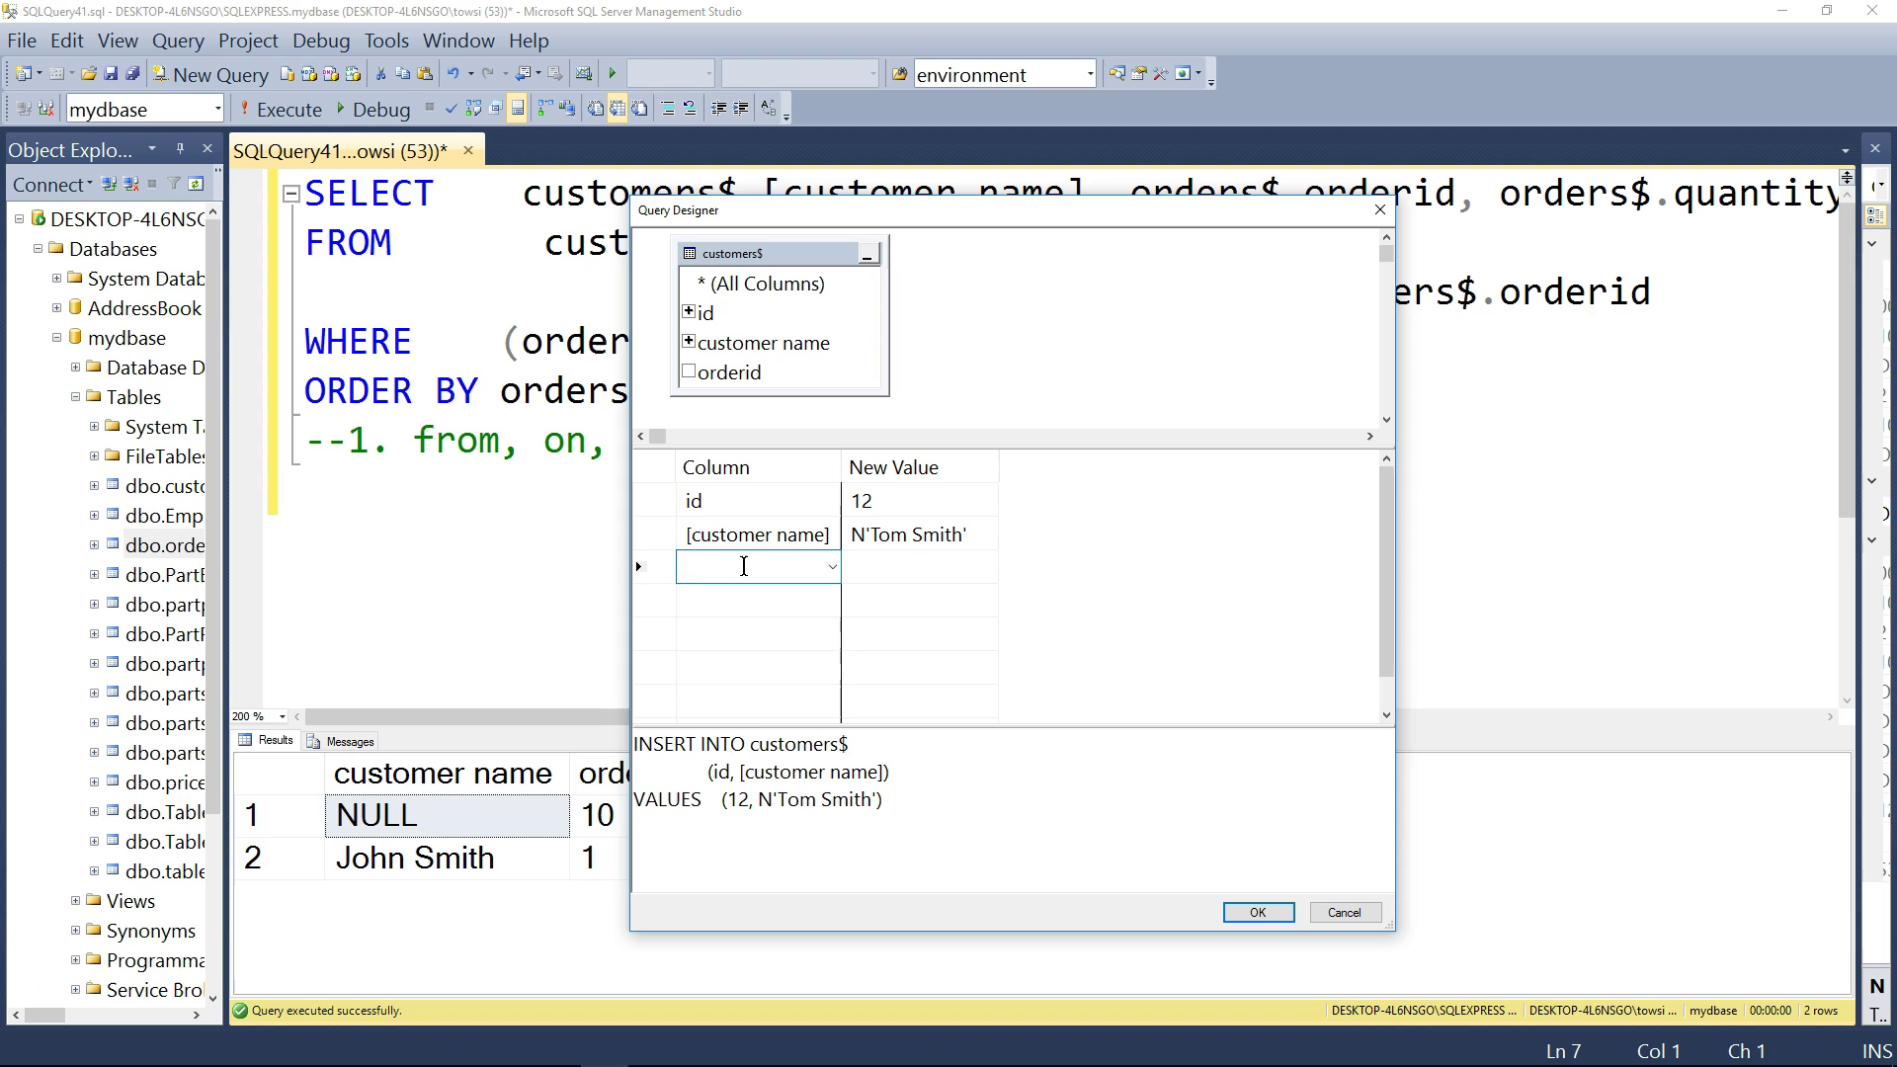
pyautogui.click(832, 566)
pyautogui.click(765, 652)
pyautogui.click(899, 567)
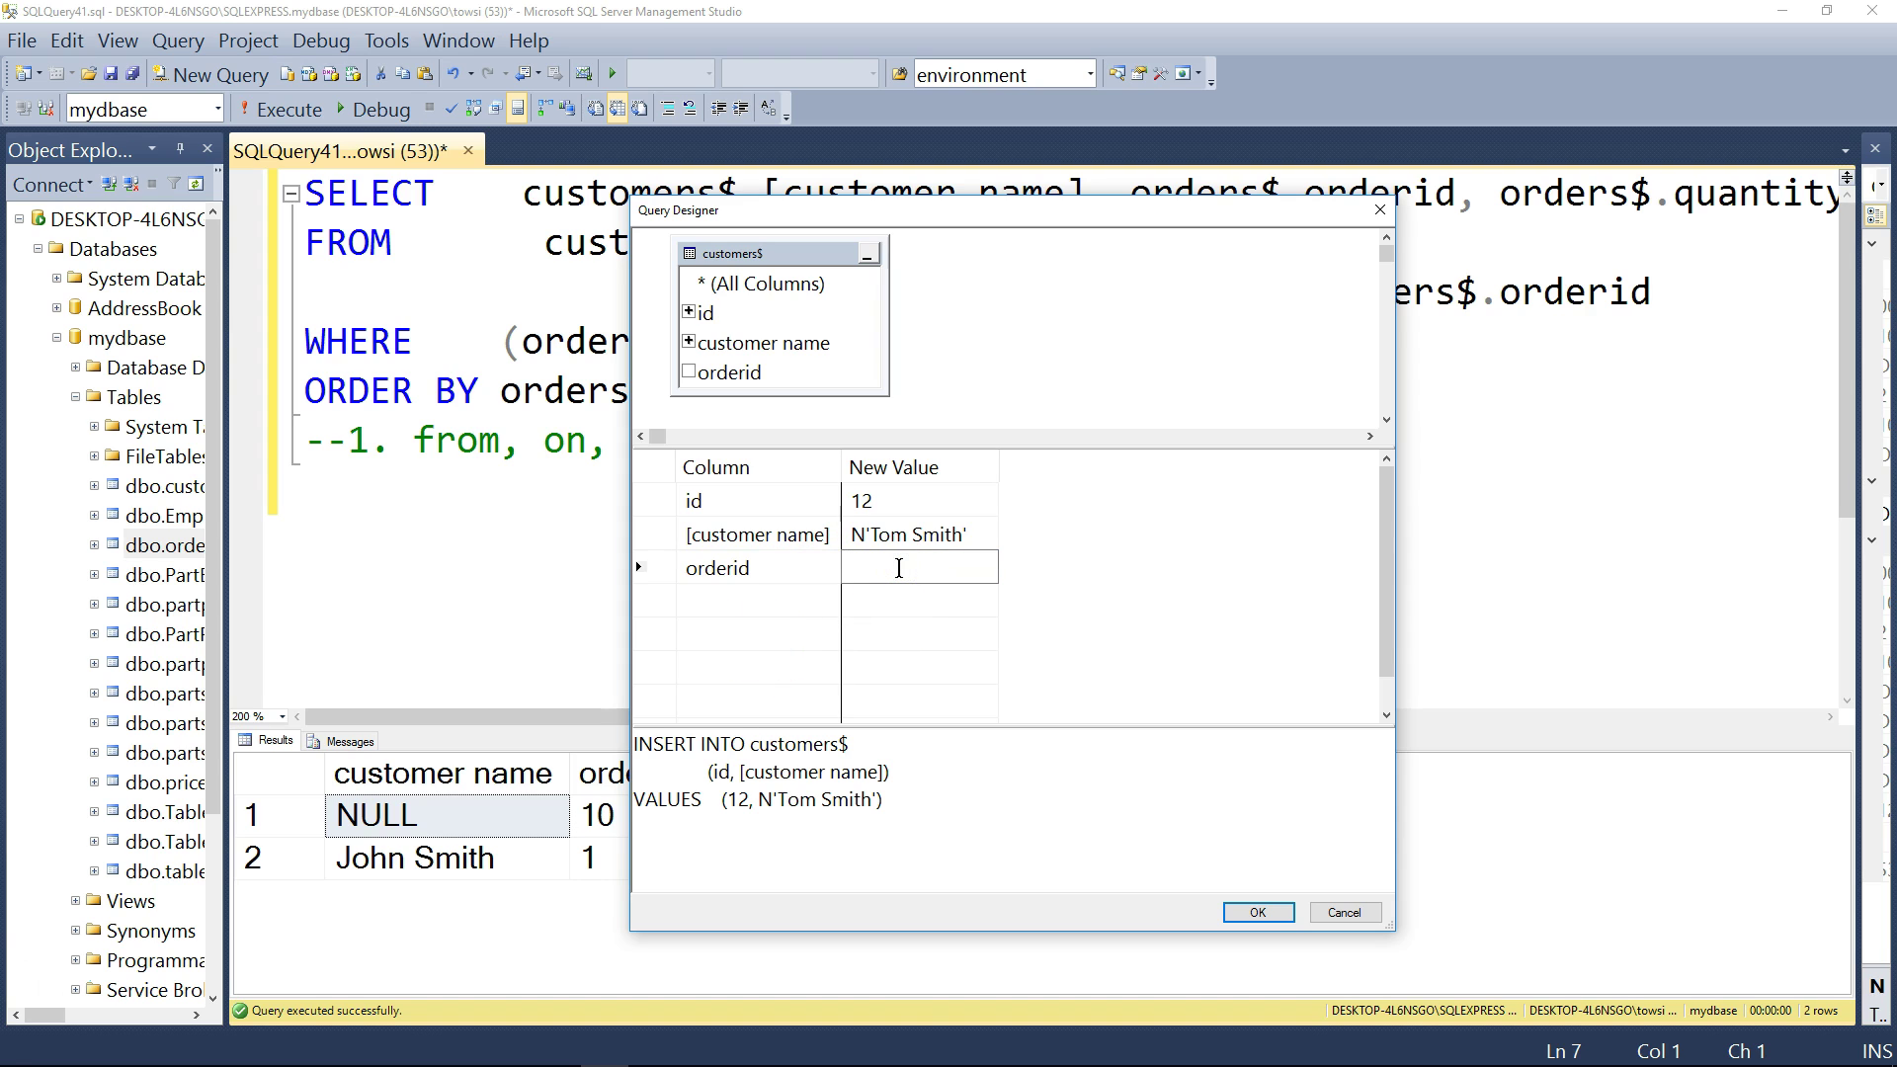
pyautogui.write('9')
pyautogui.press('Return')
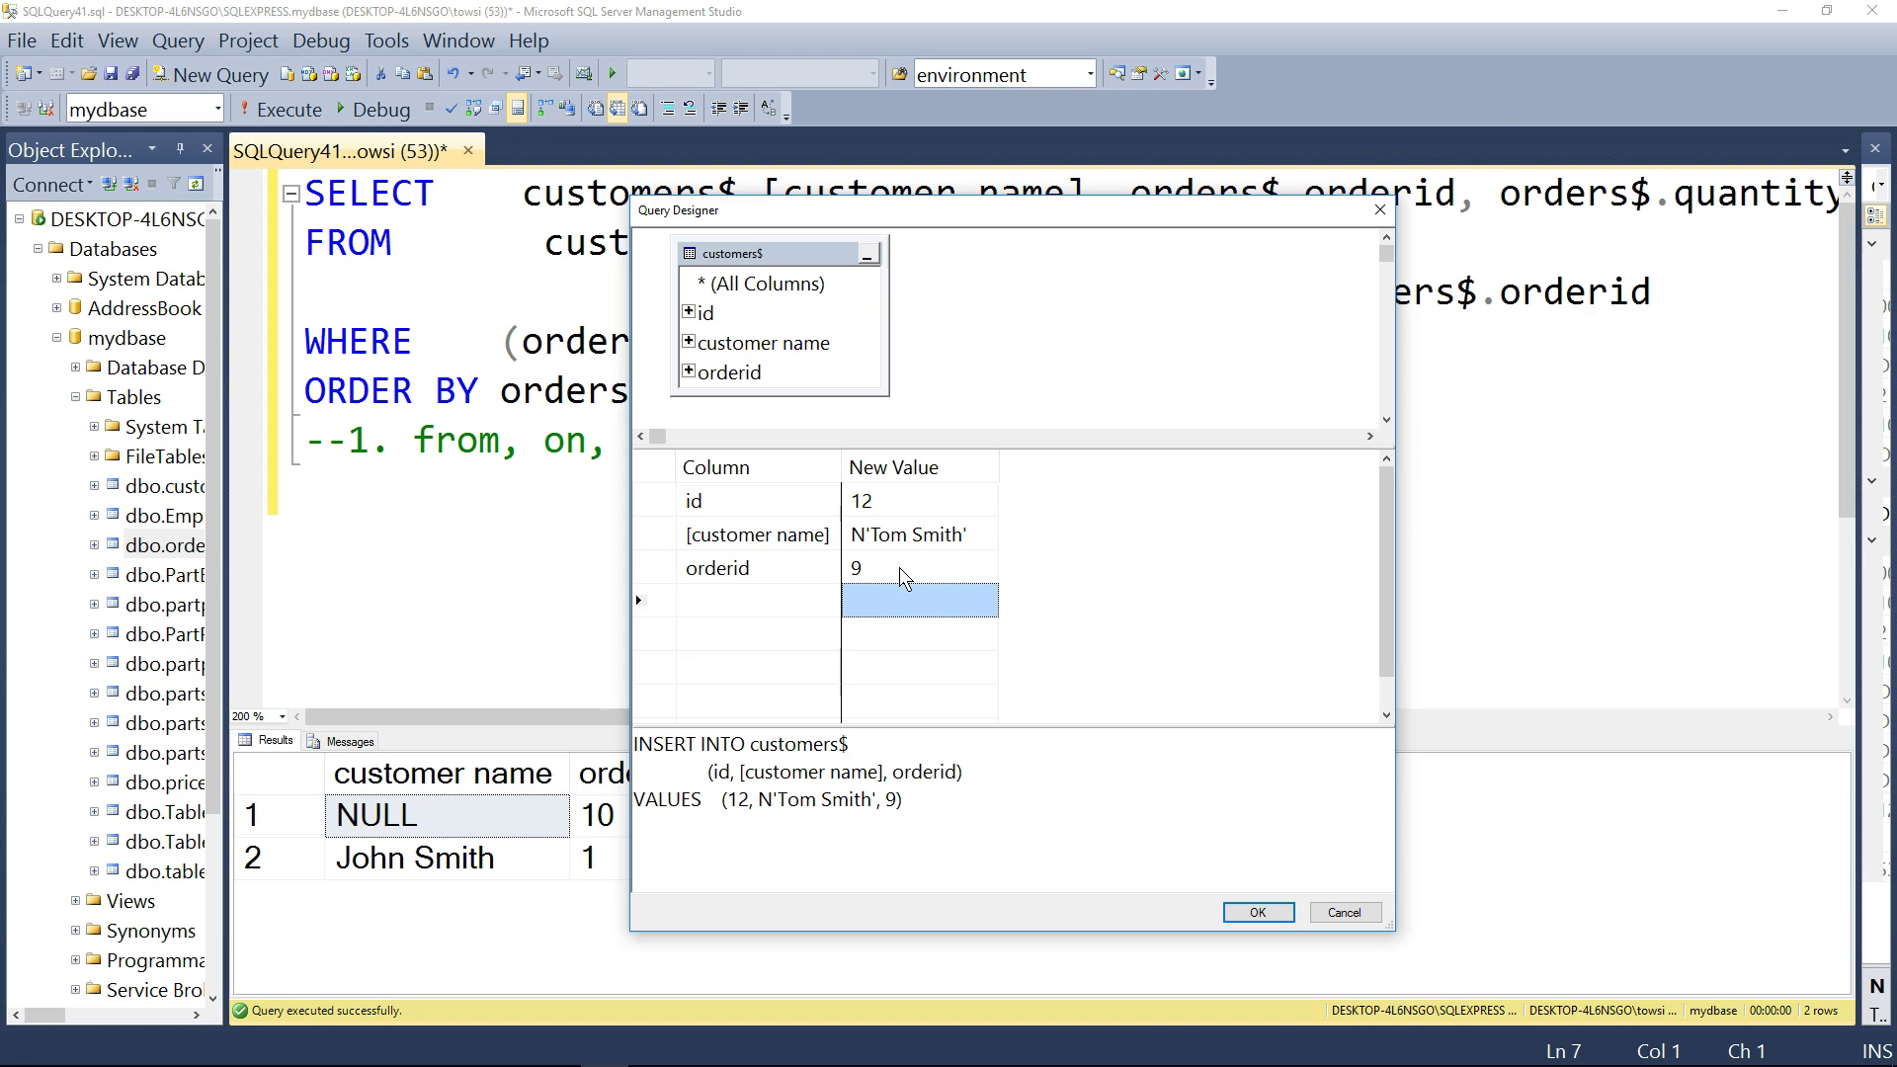
pyautogui.click(965, 786)
pyautogui.hotkey('ctrl', 'a')
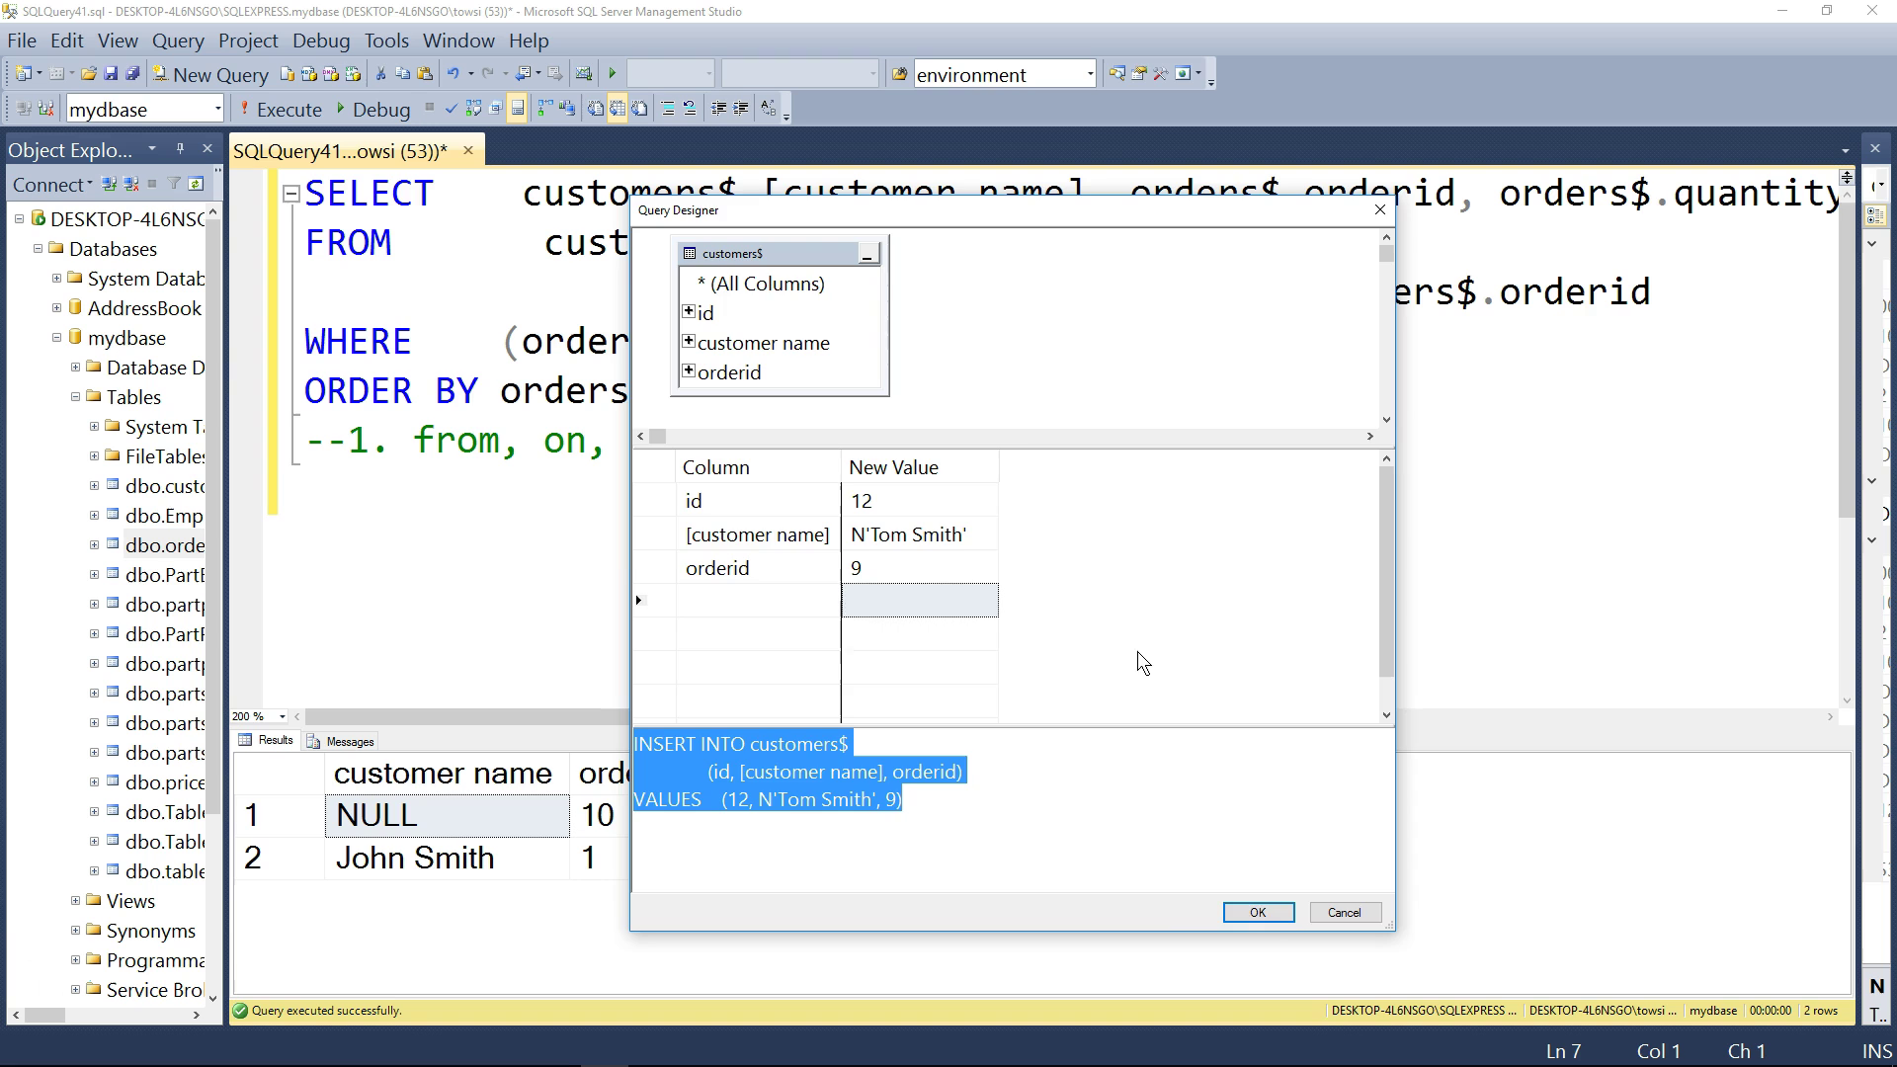
# - Accept the designed INSERT into the editor with a blank line above it
pyautogui.click(1258, 912)
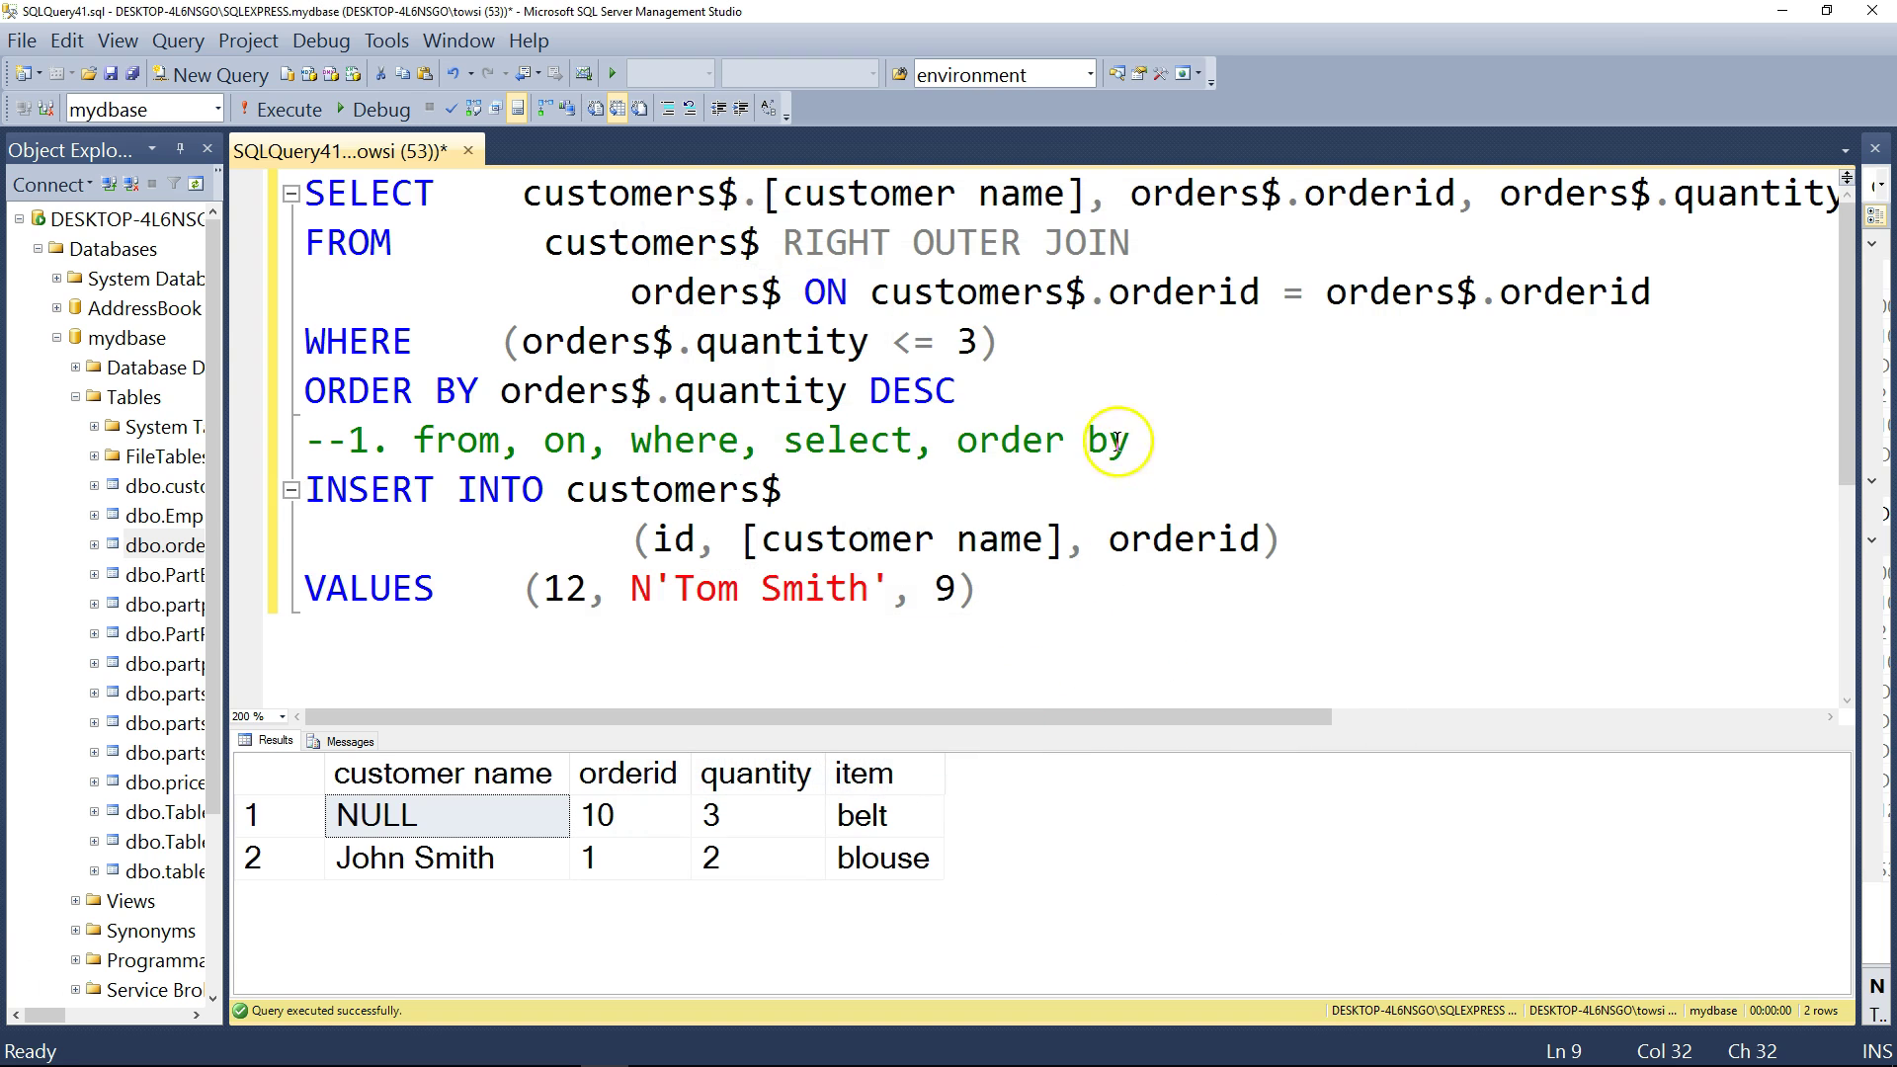
pyautogui.click(1126, 442)
pyautogui.press('Return')
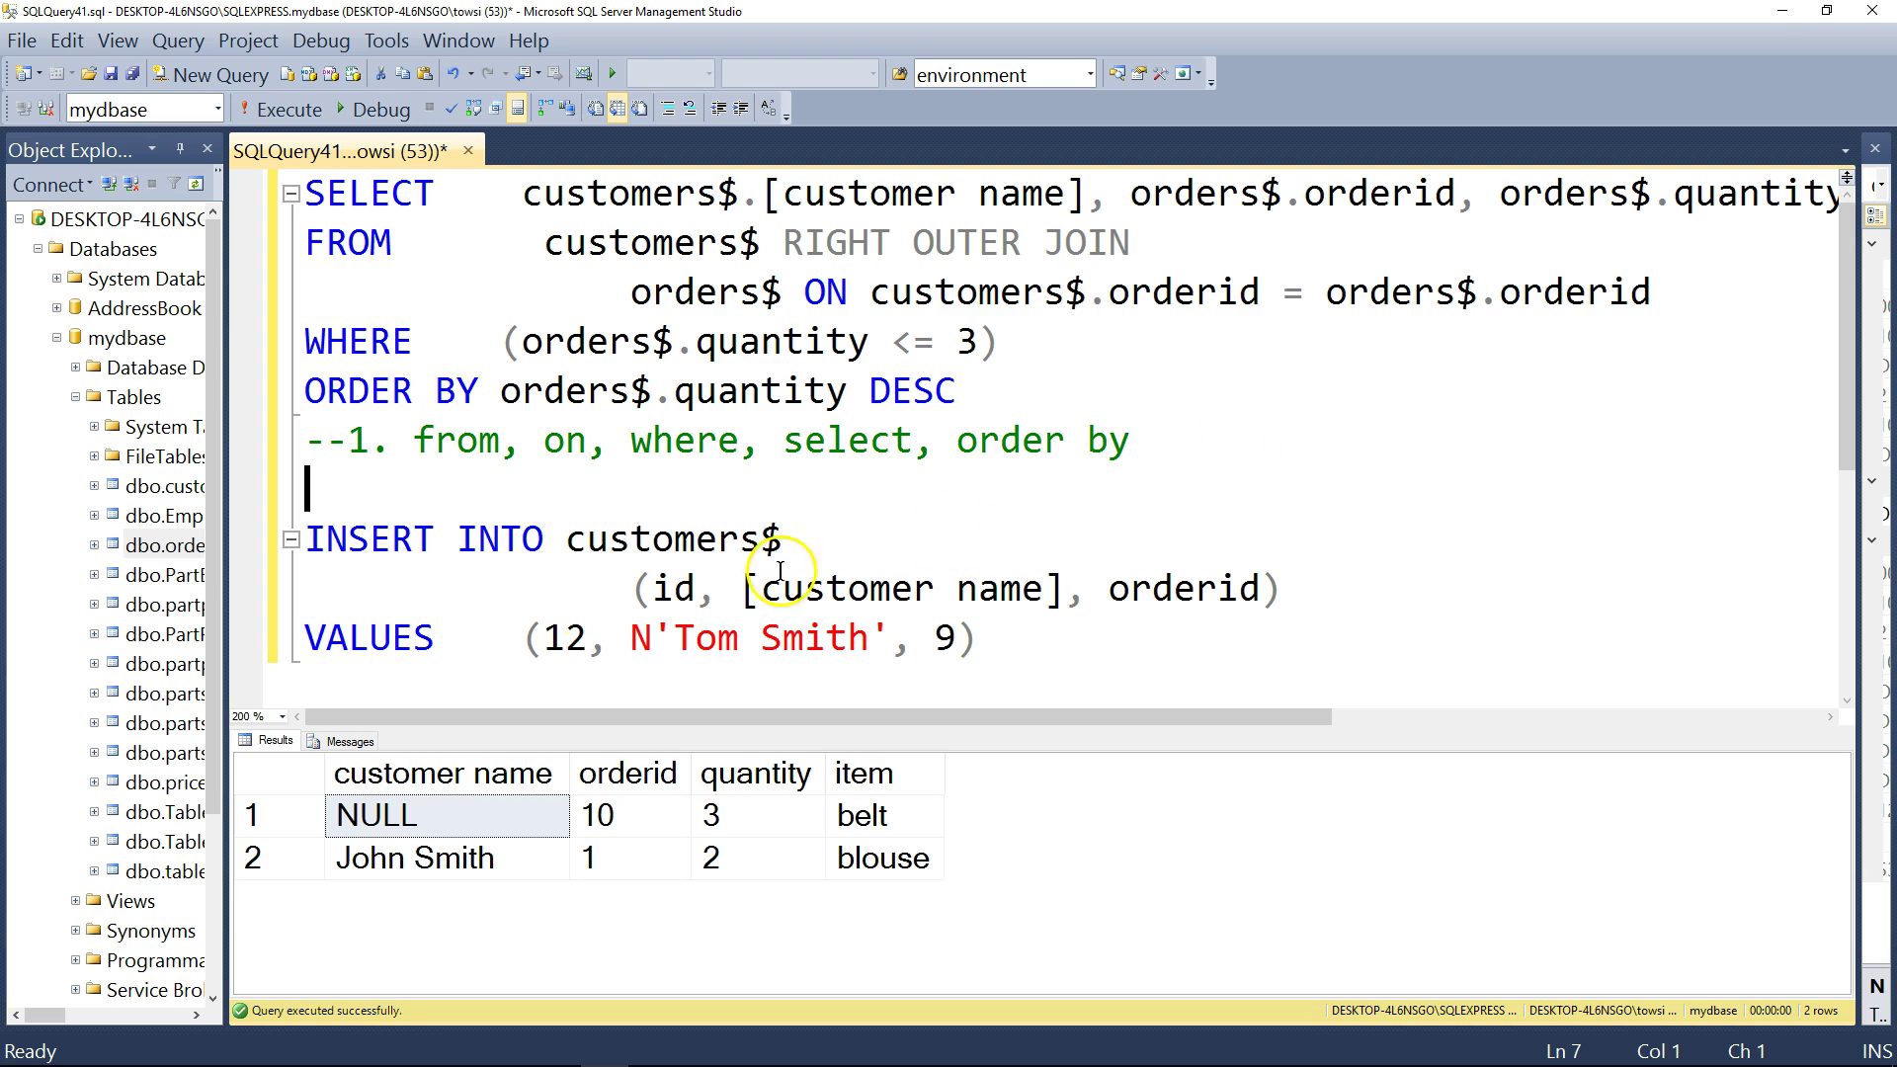
# - Select and execute the INSERT statement, adding one row to customers$
pyautogui.click(577, 601)
pyautogui.moveTo(632, 638); pyautogui.dragTo(652, 642)
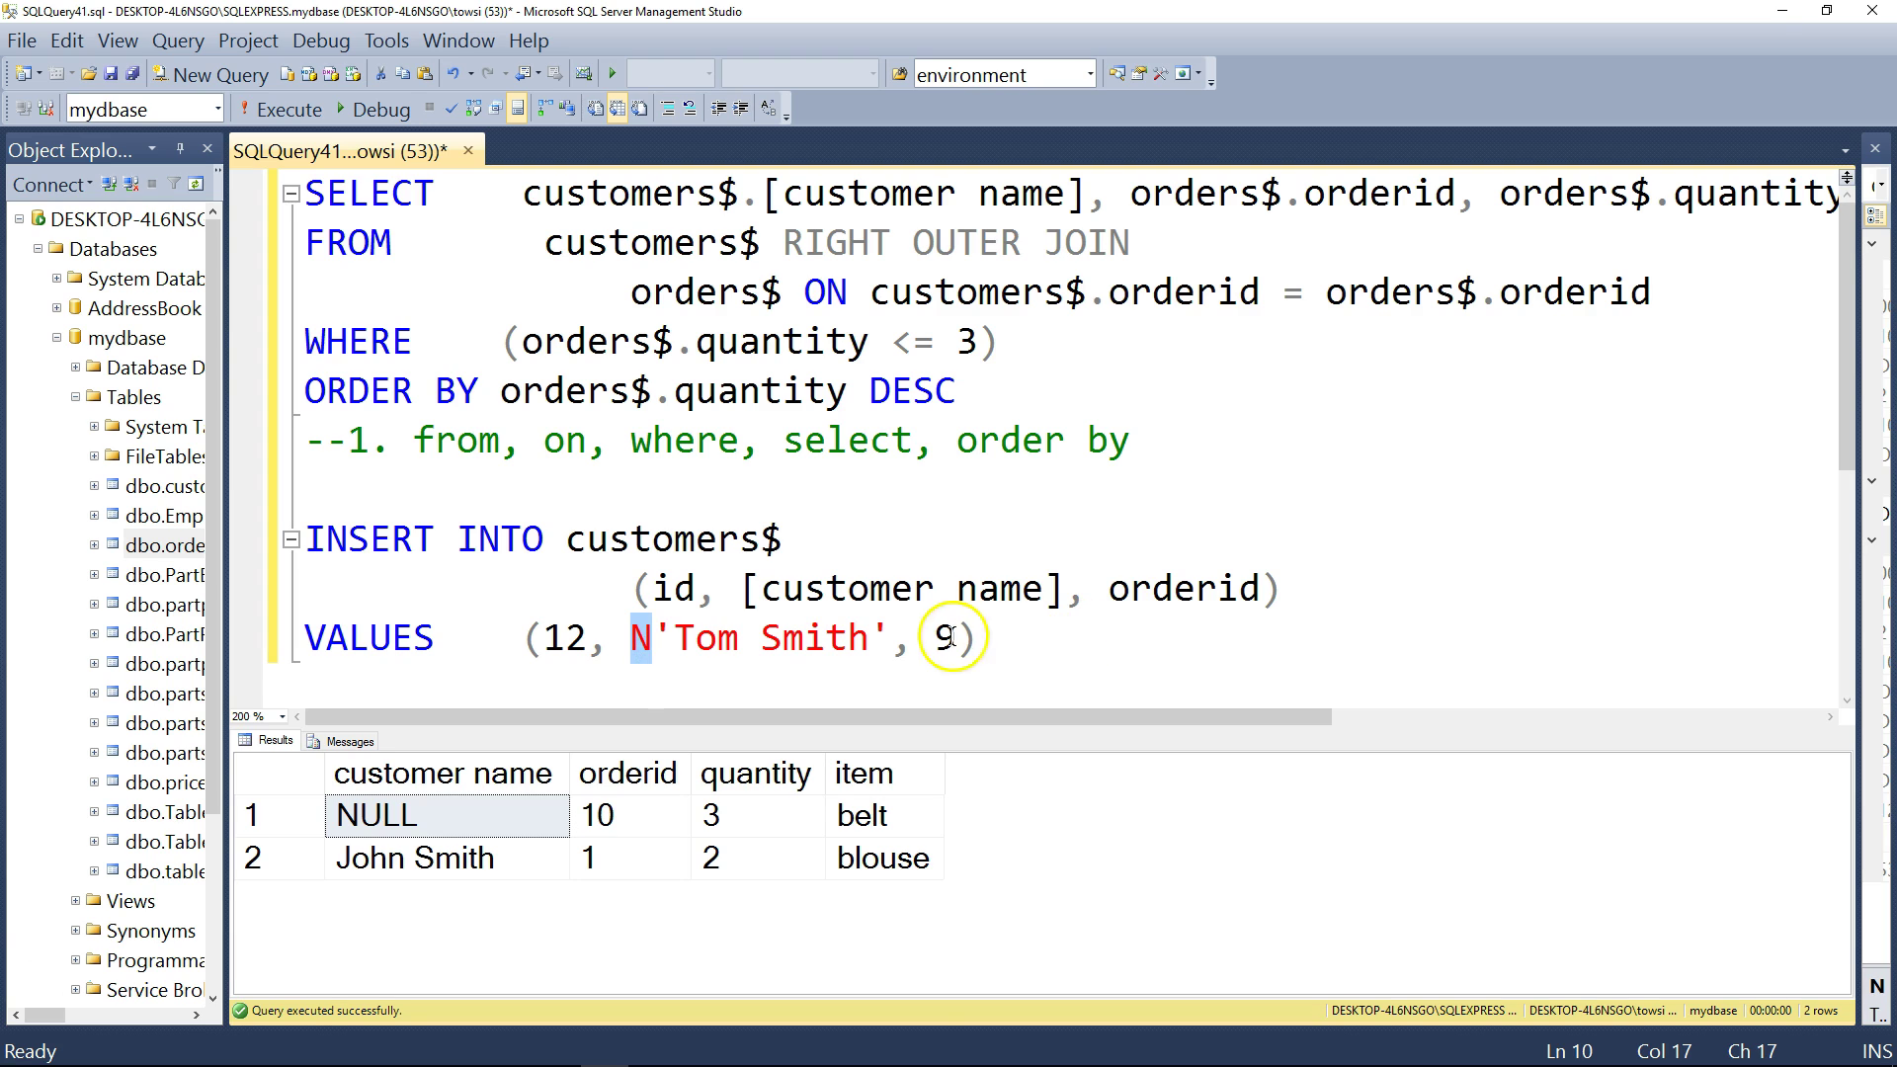
pyautogui.click(1017, 642)
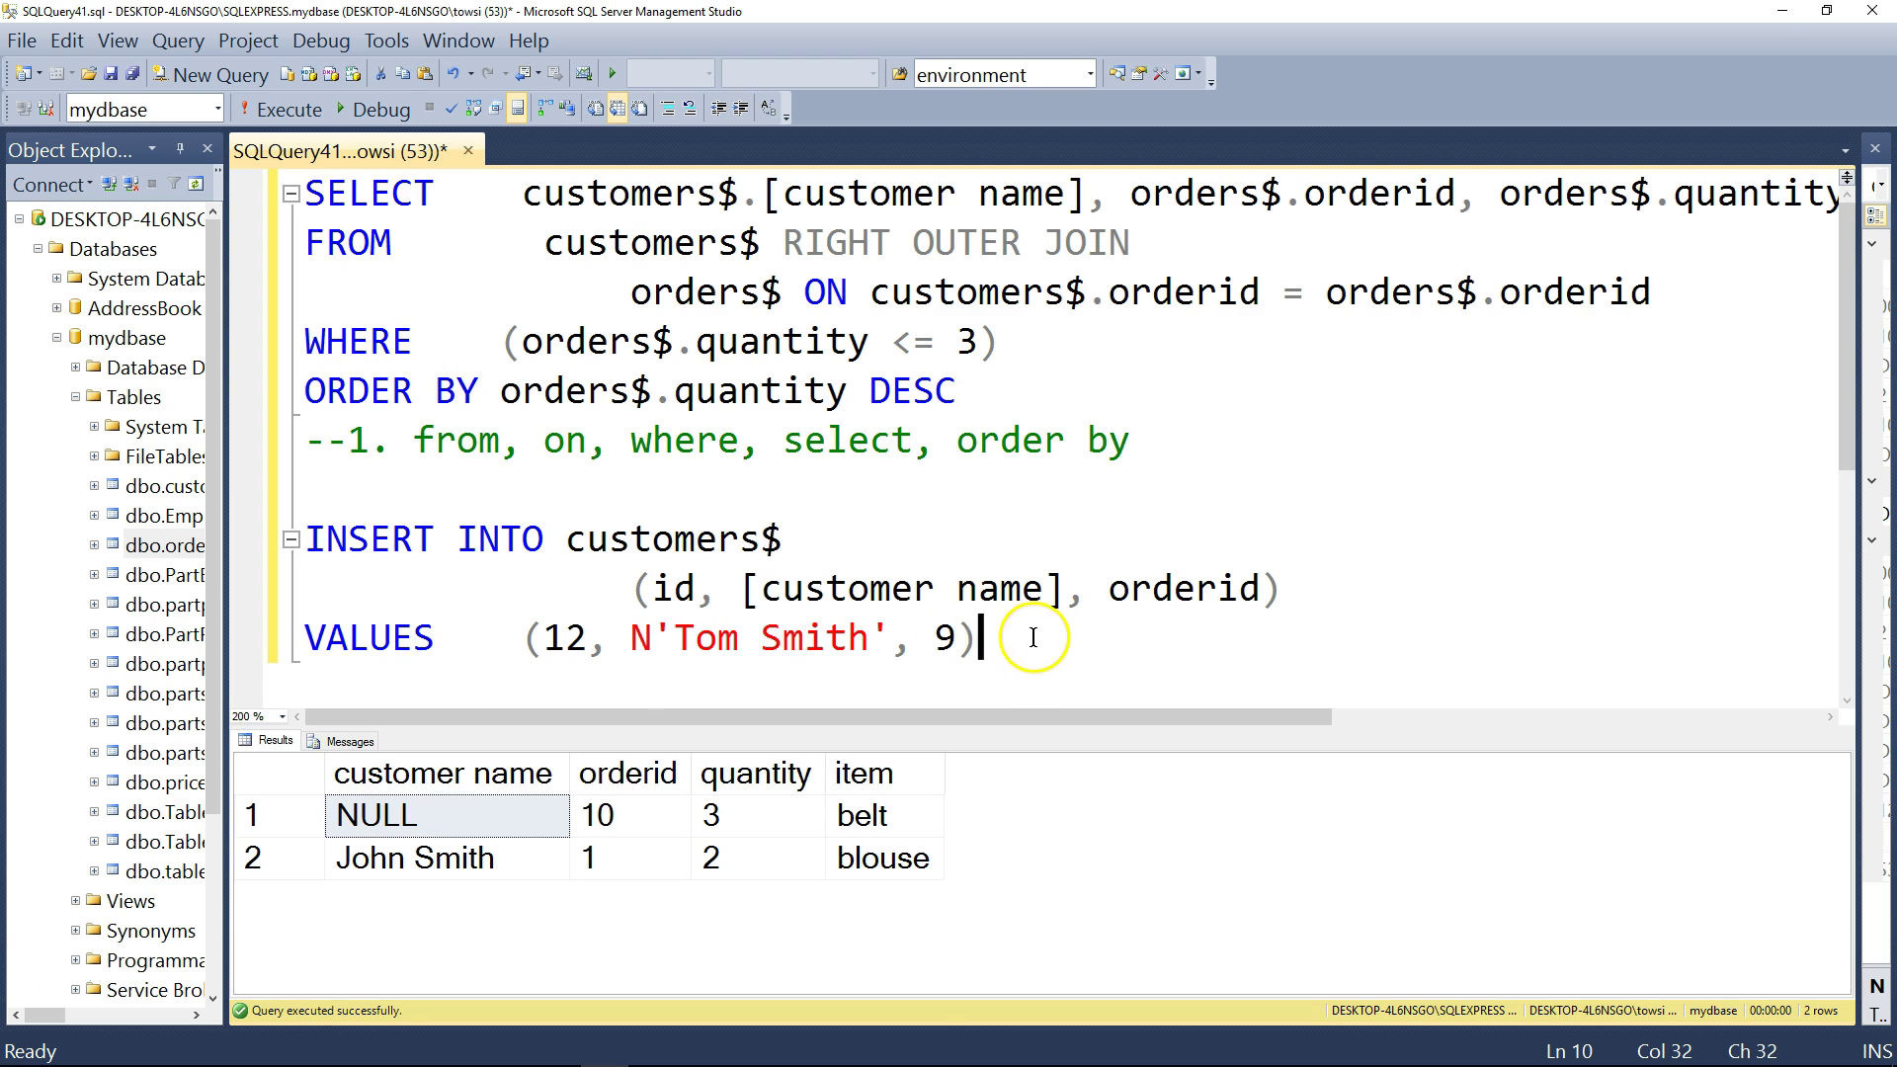
pyautogui.moveTo(1048, 640); pyautogui.dragTo(288, 541)
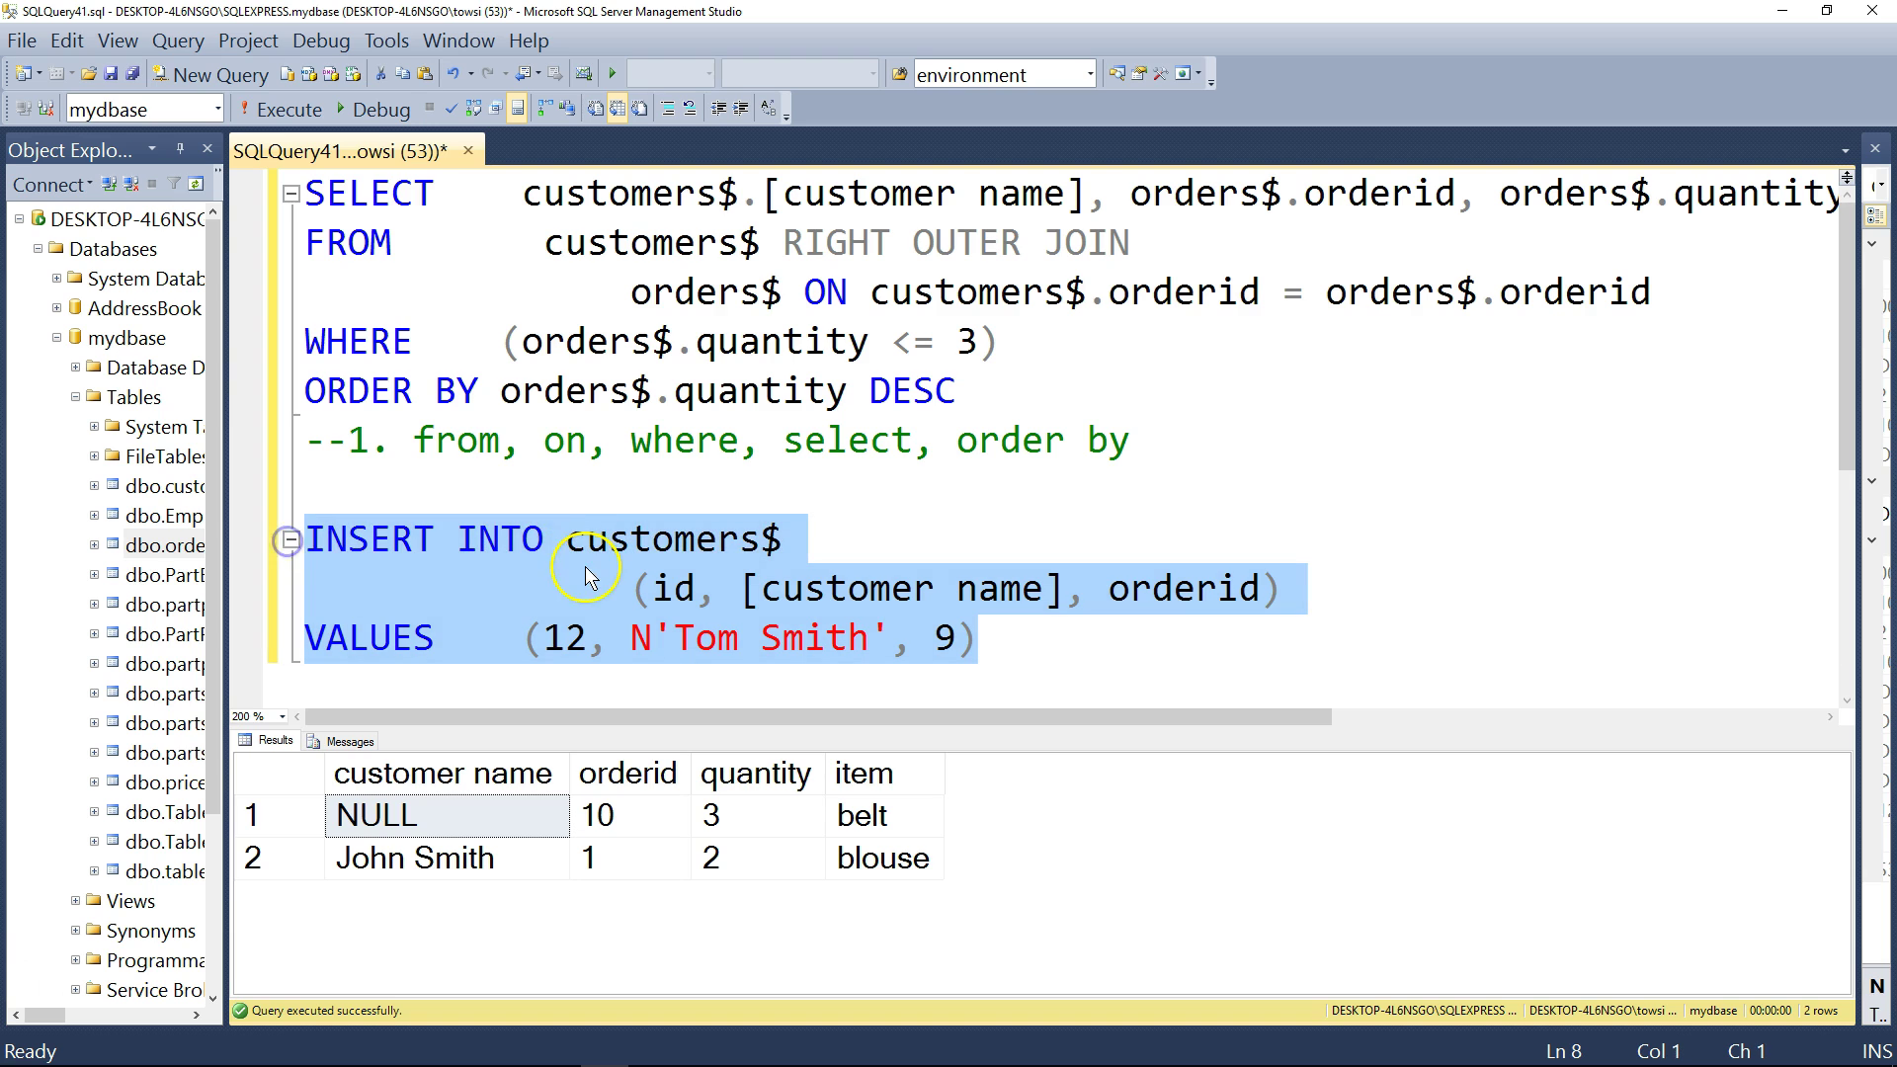
pyautogui.click(280, 110)
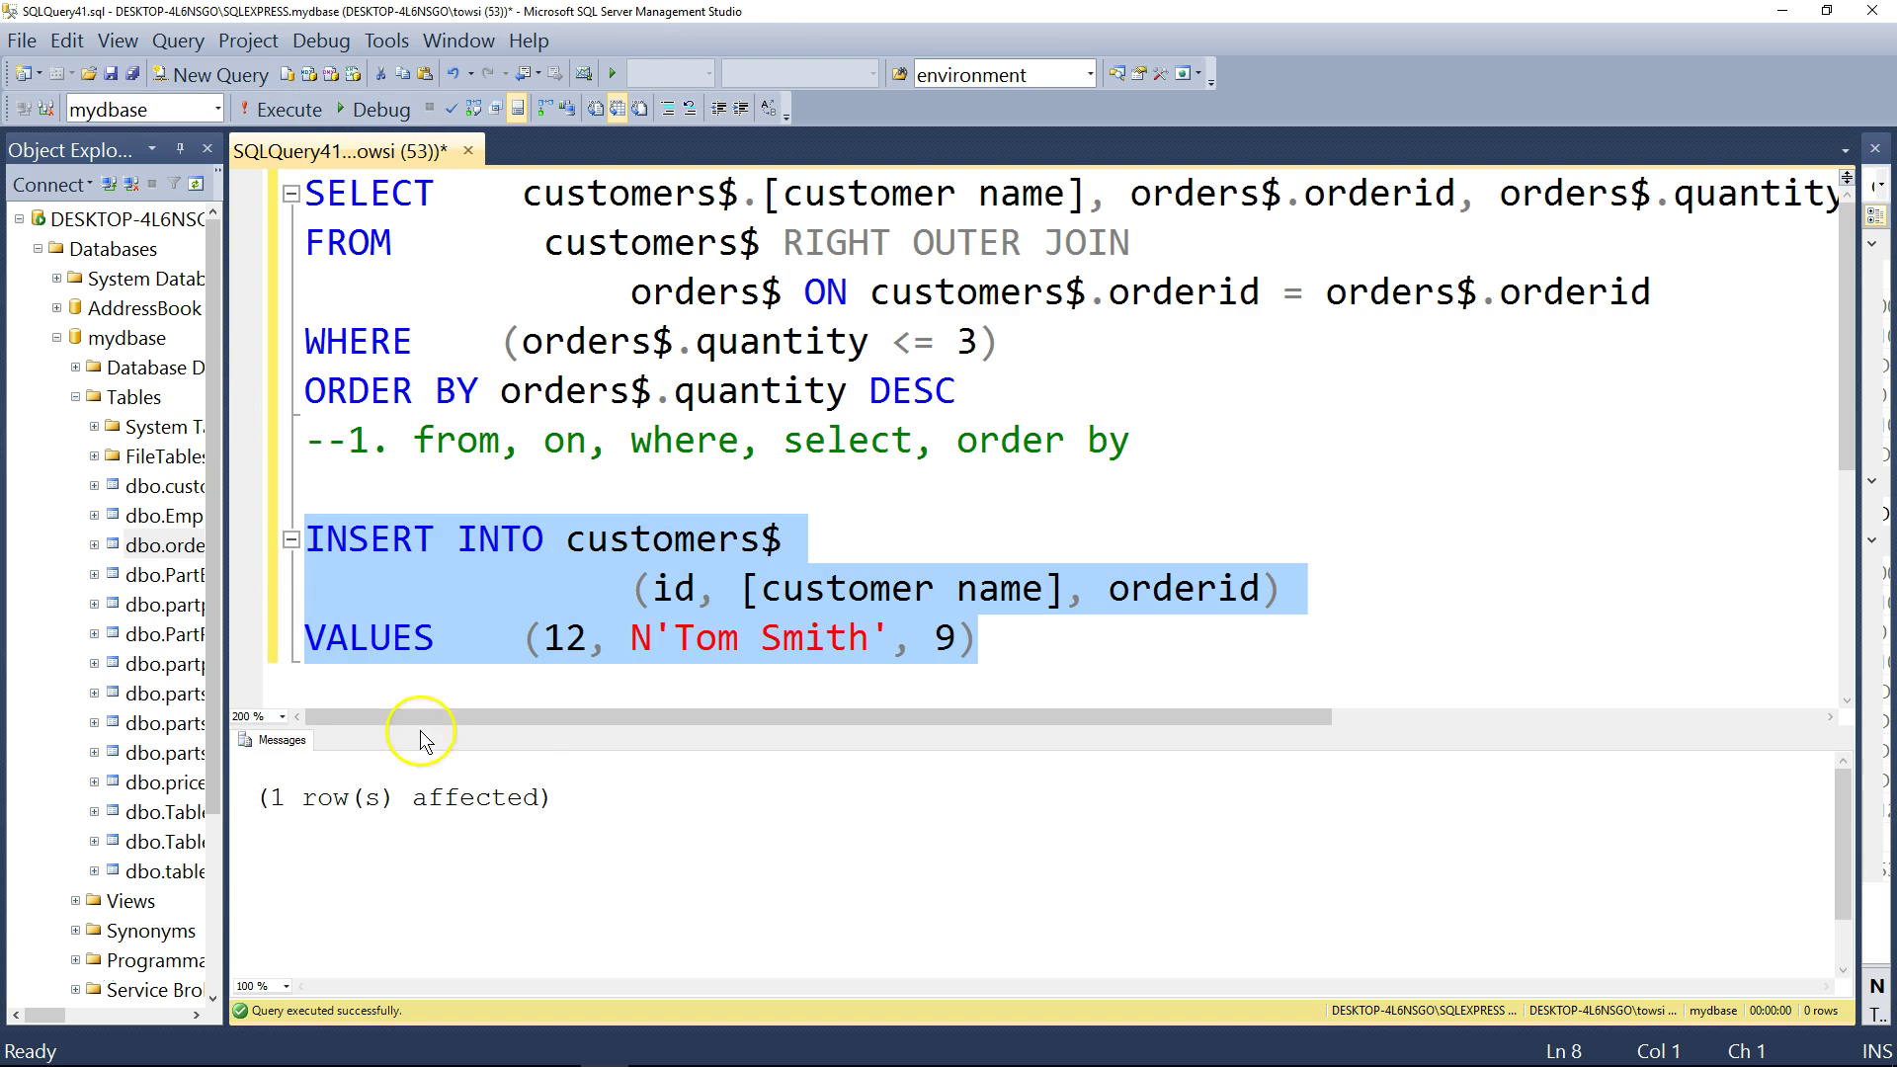
pyautogui.click(406, 797)
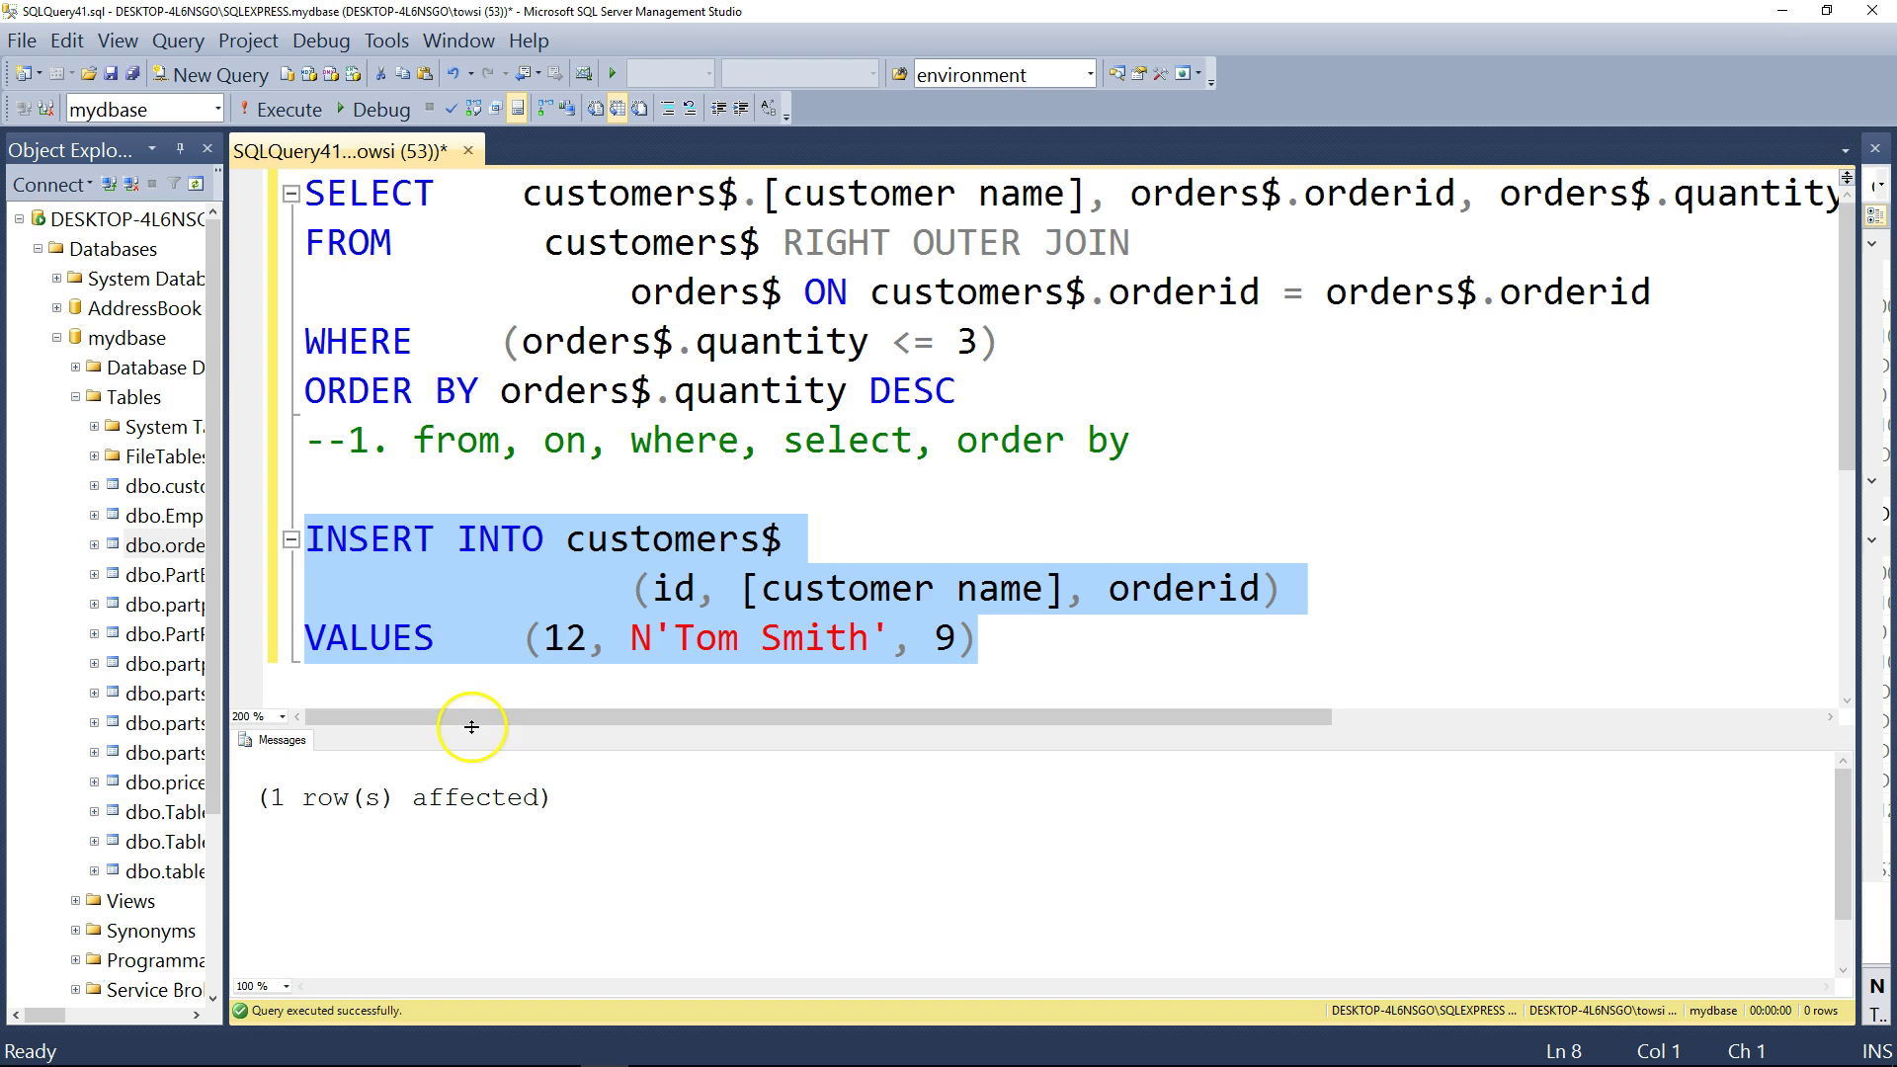
pyautogui.moveTo(478, 728); pyautogui.dragTo(480, 780)
pyautogui.click(990, 647)
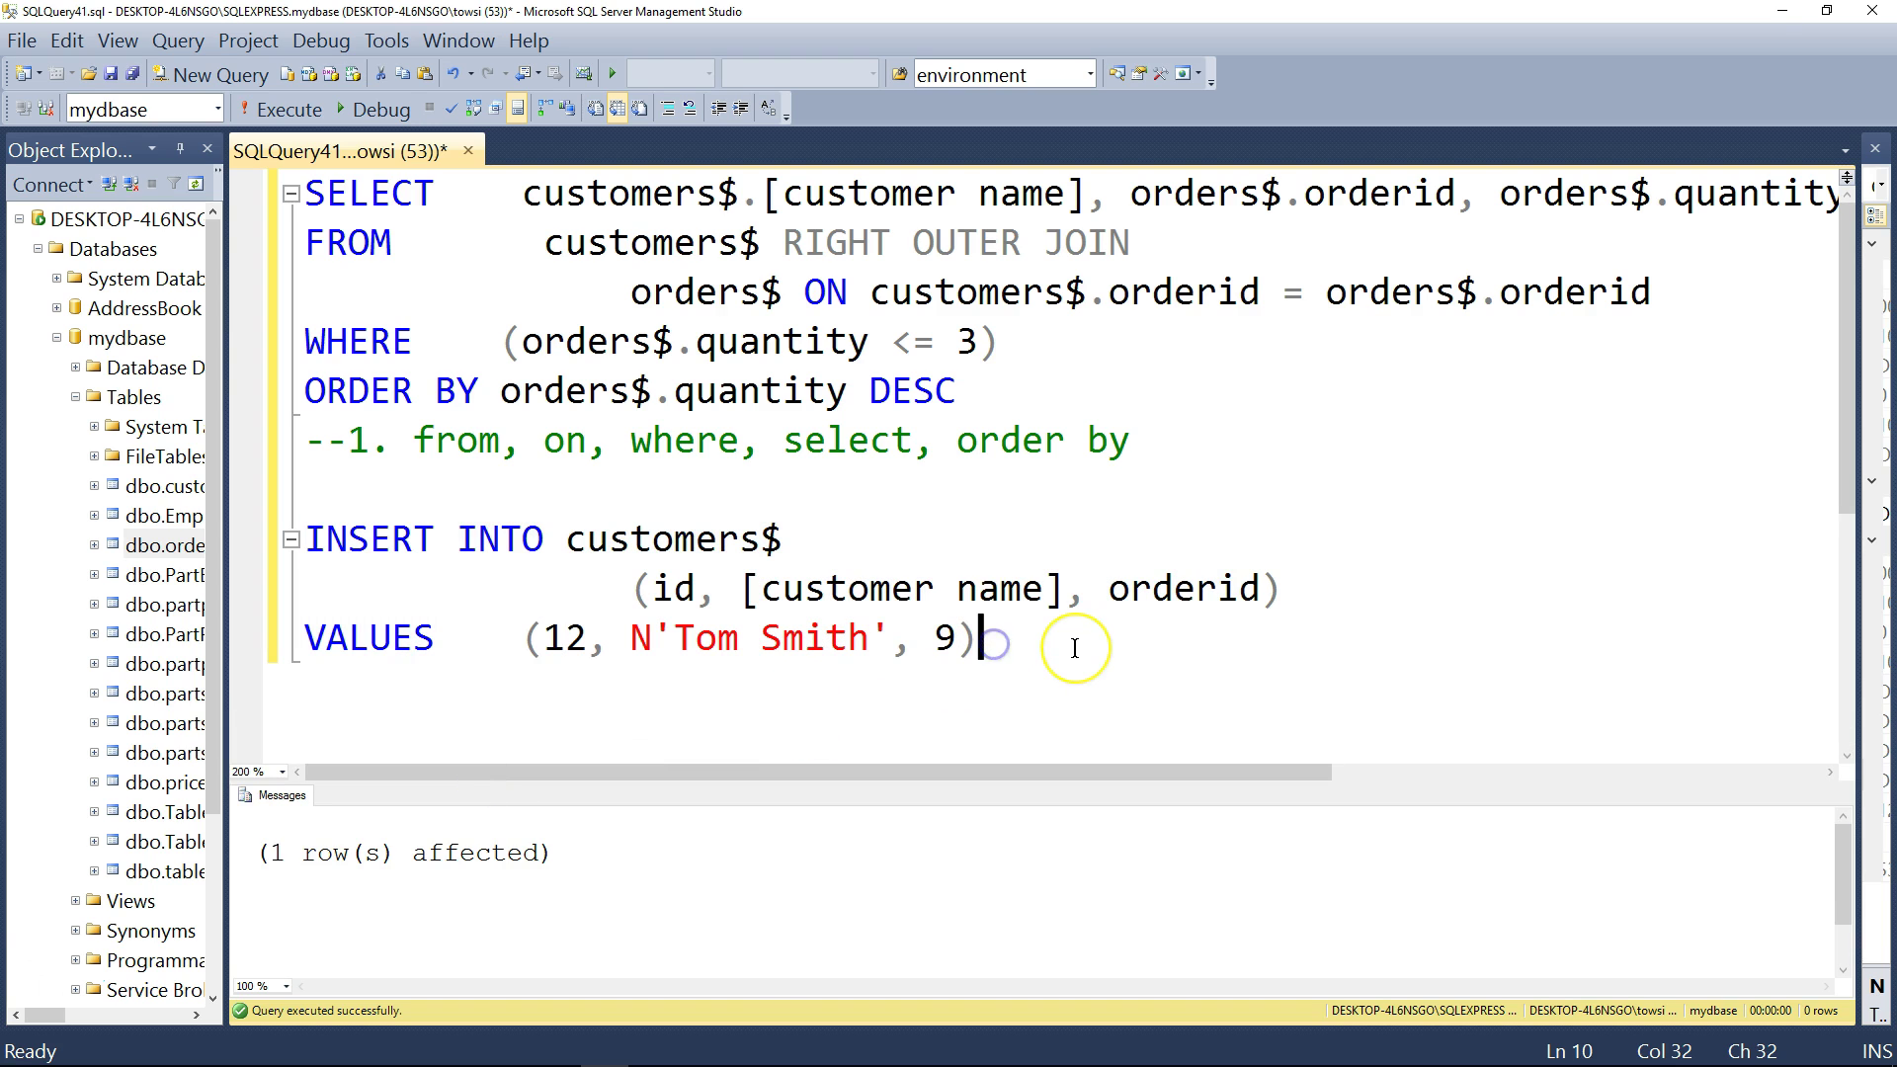
# - Run select * from customers$ and confirm the five rows include id 12 with orderid 9
pyautogui.press('Return')
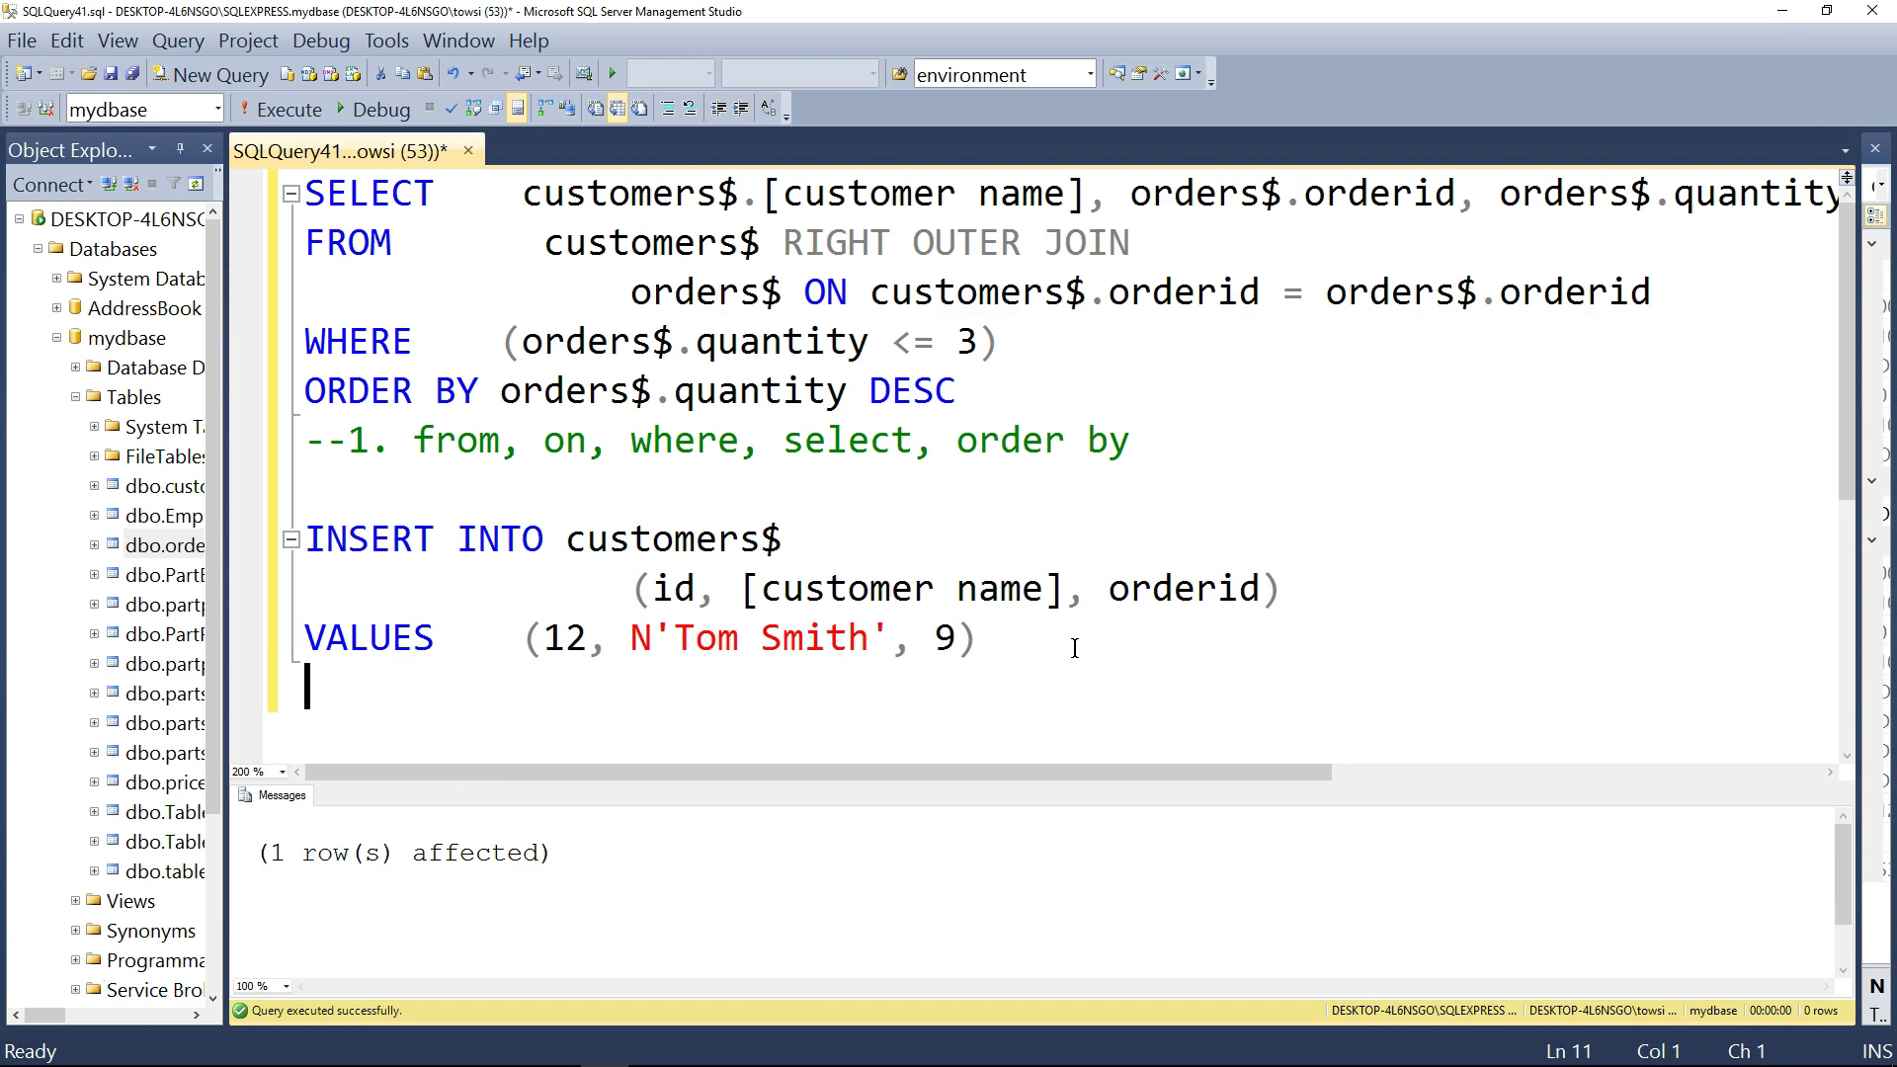
pyautogui.write('sele')
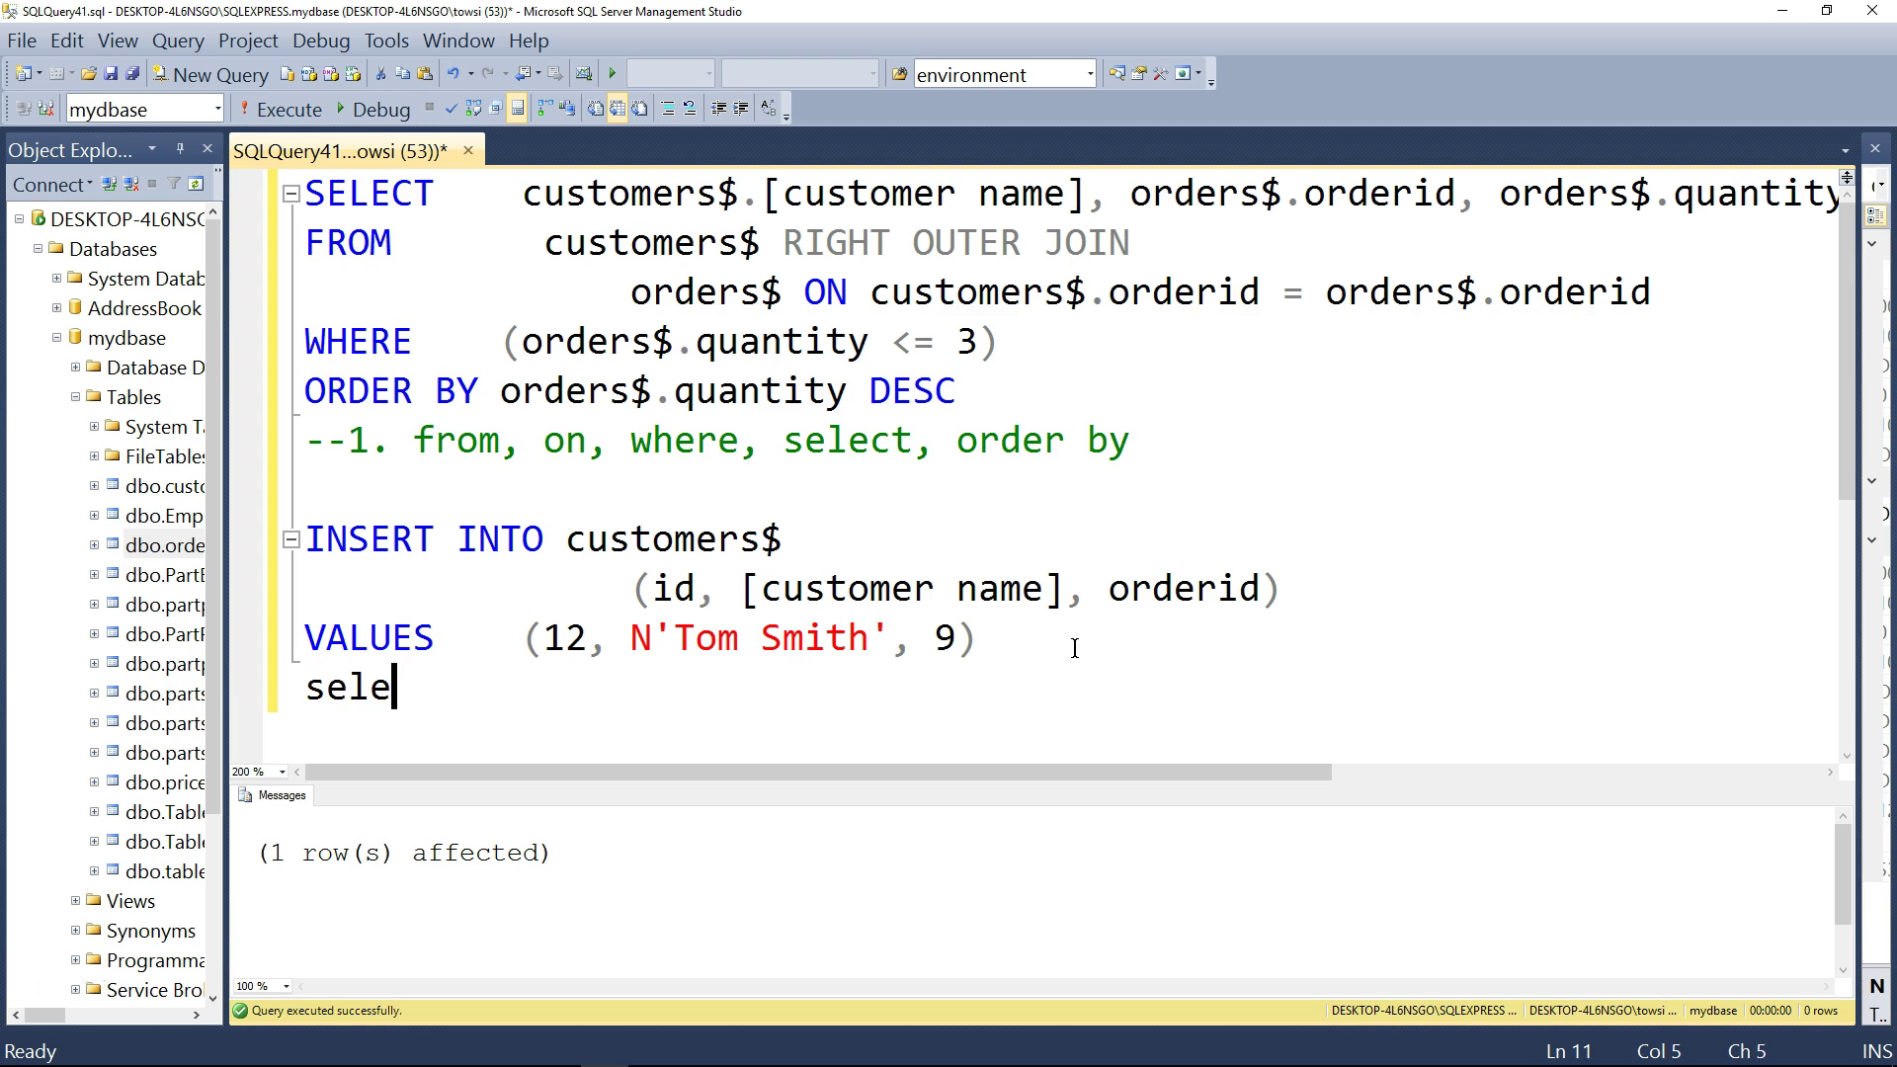
pyautogui.write('ct * from ')
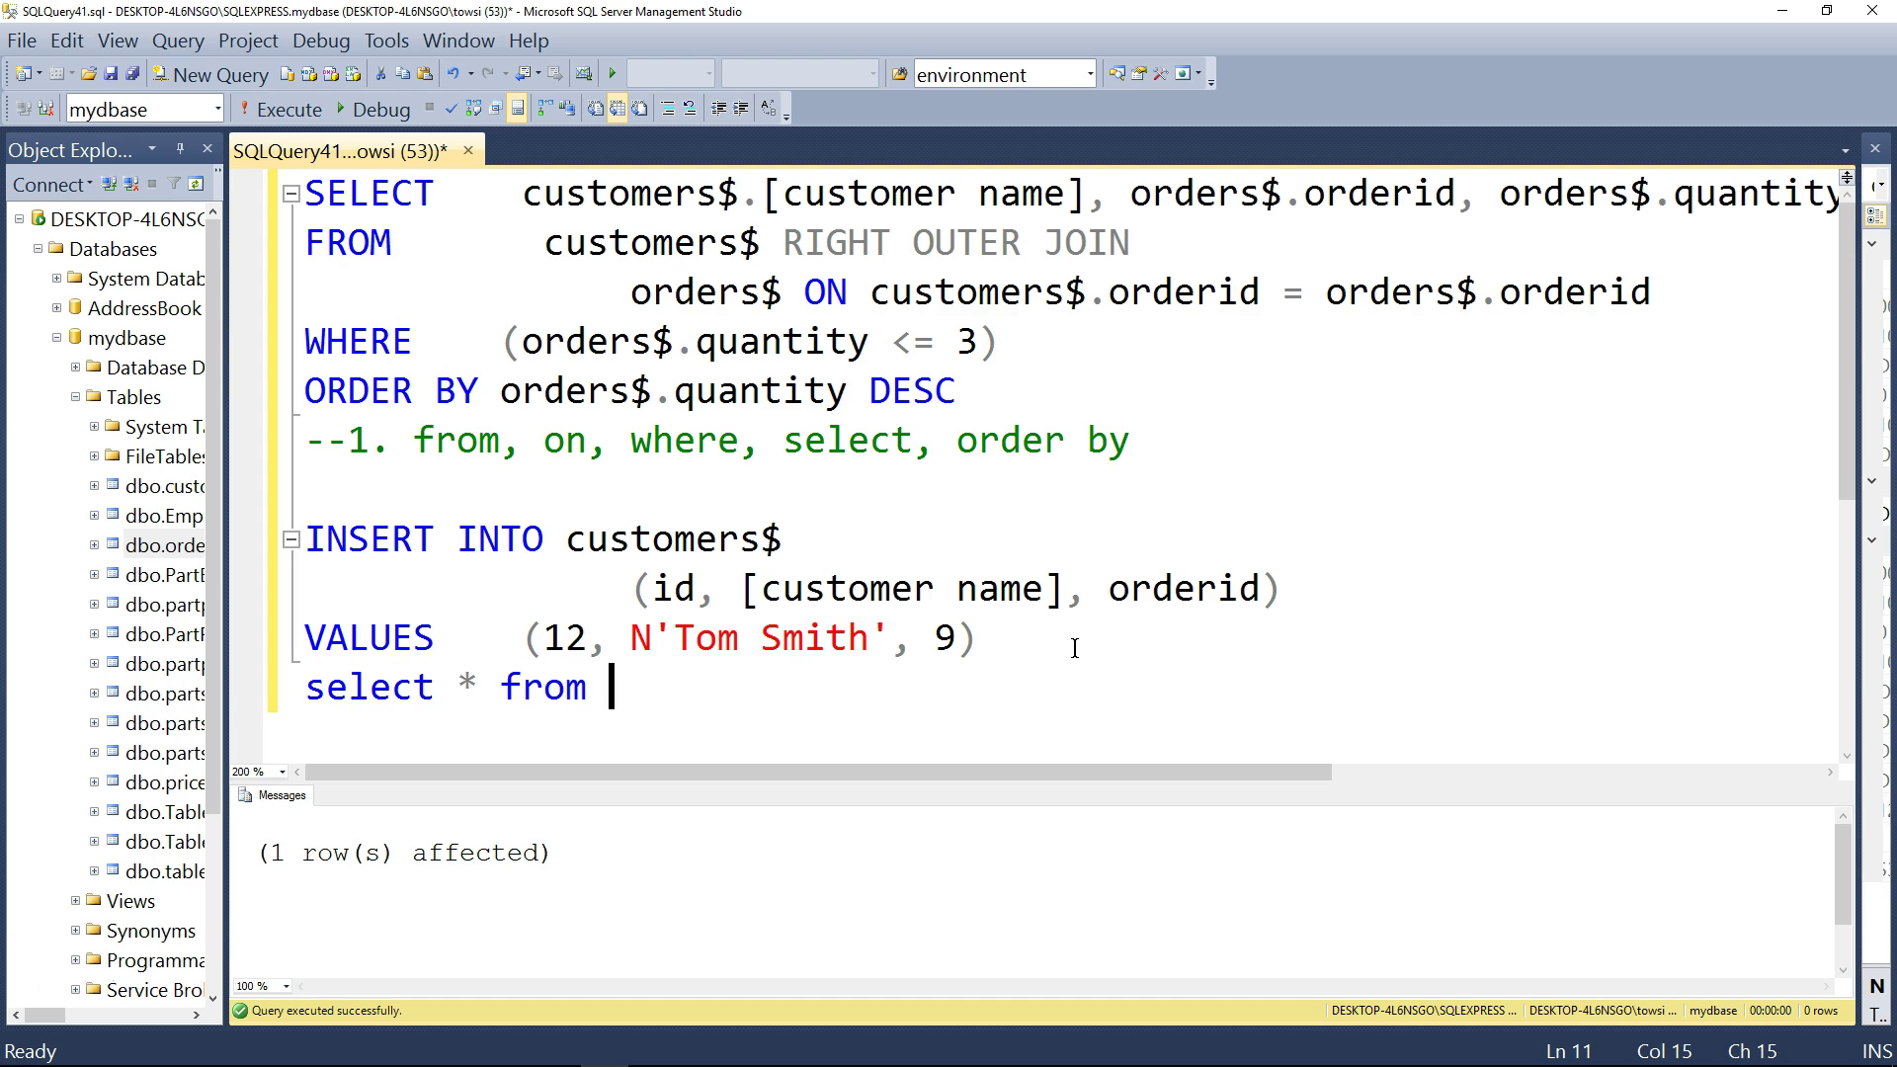
pyautogui.write('customers')
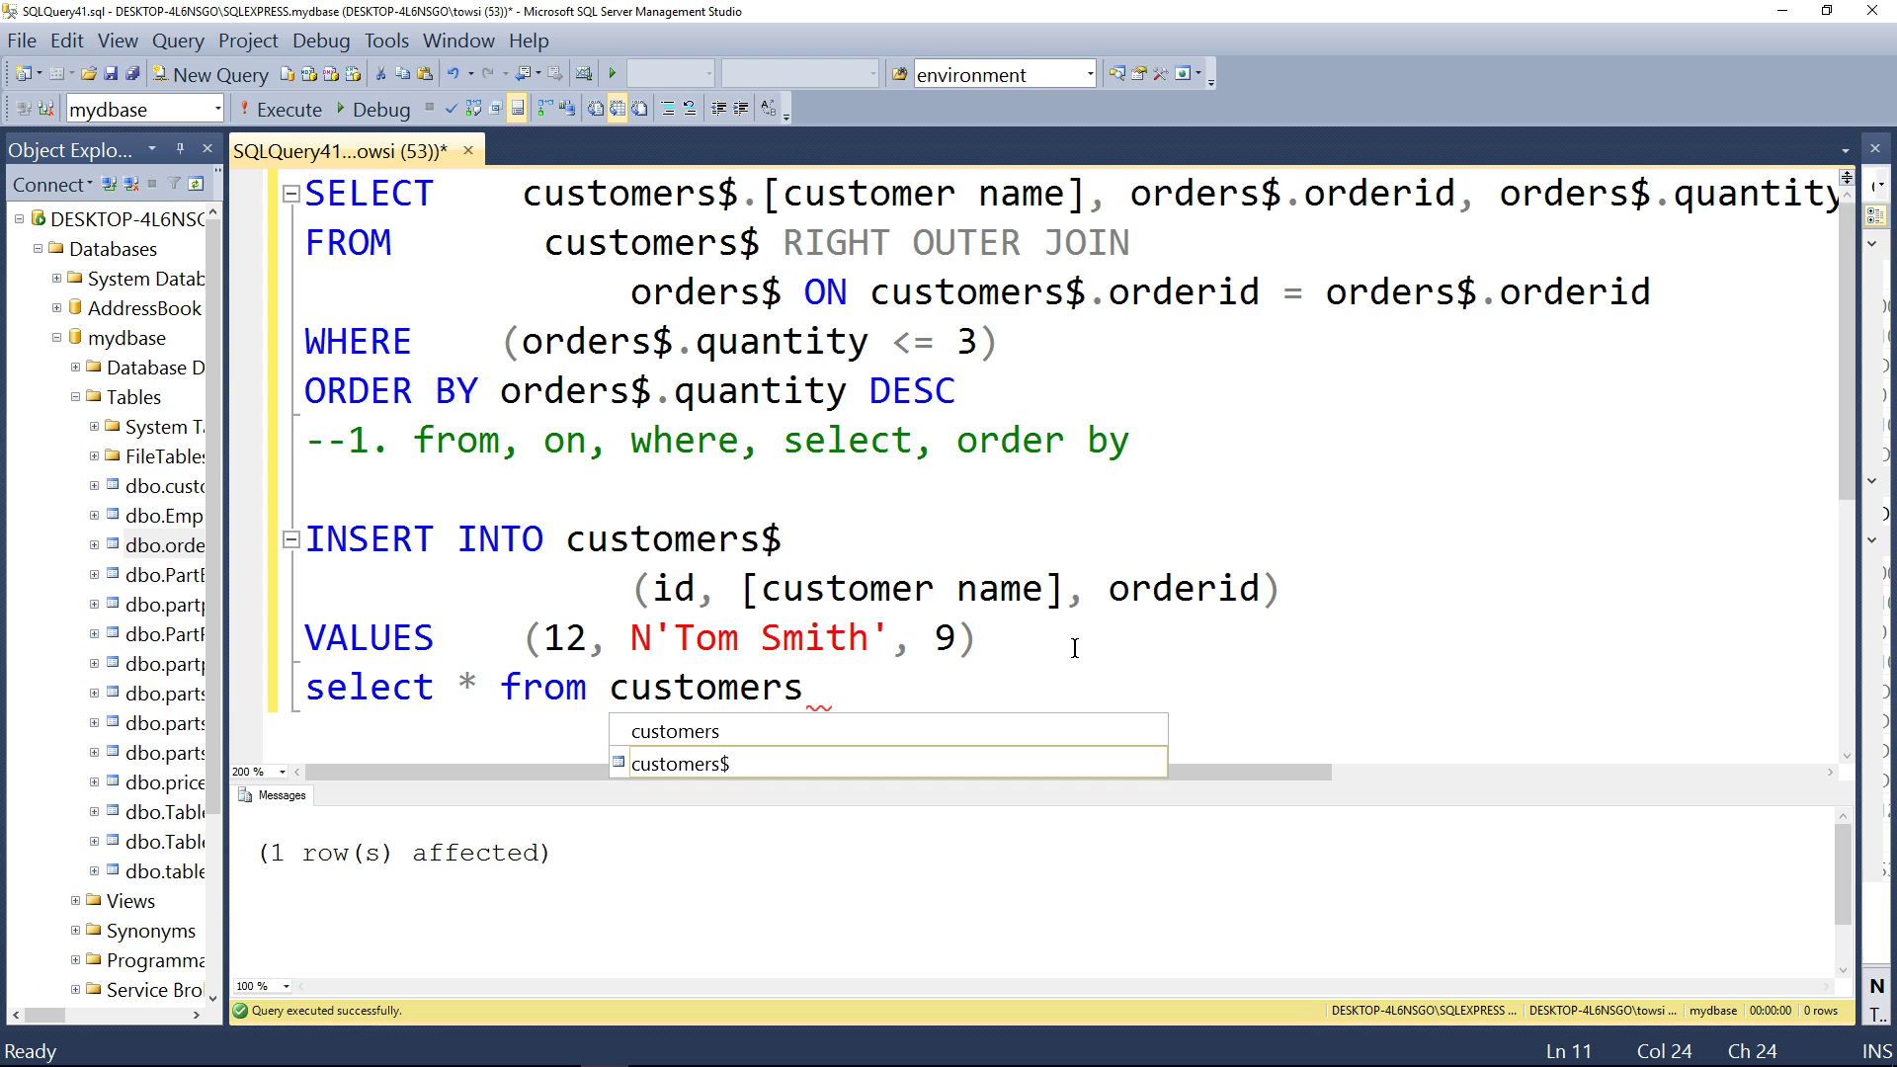
pyautogui.press('Tab')
pyautogui.moveTo(835, 688); pyautogui.dragTo(307, 687)
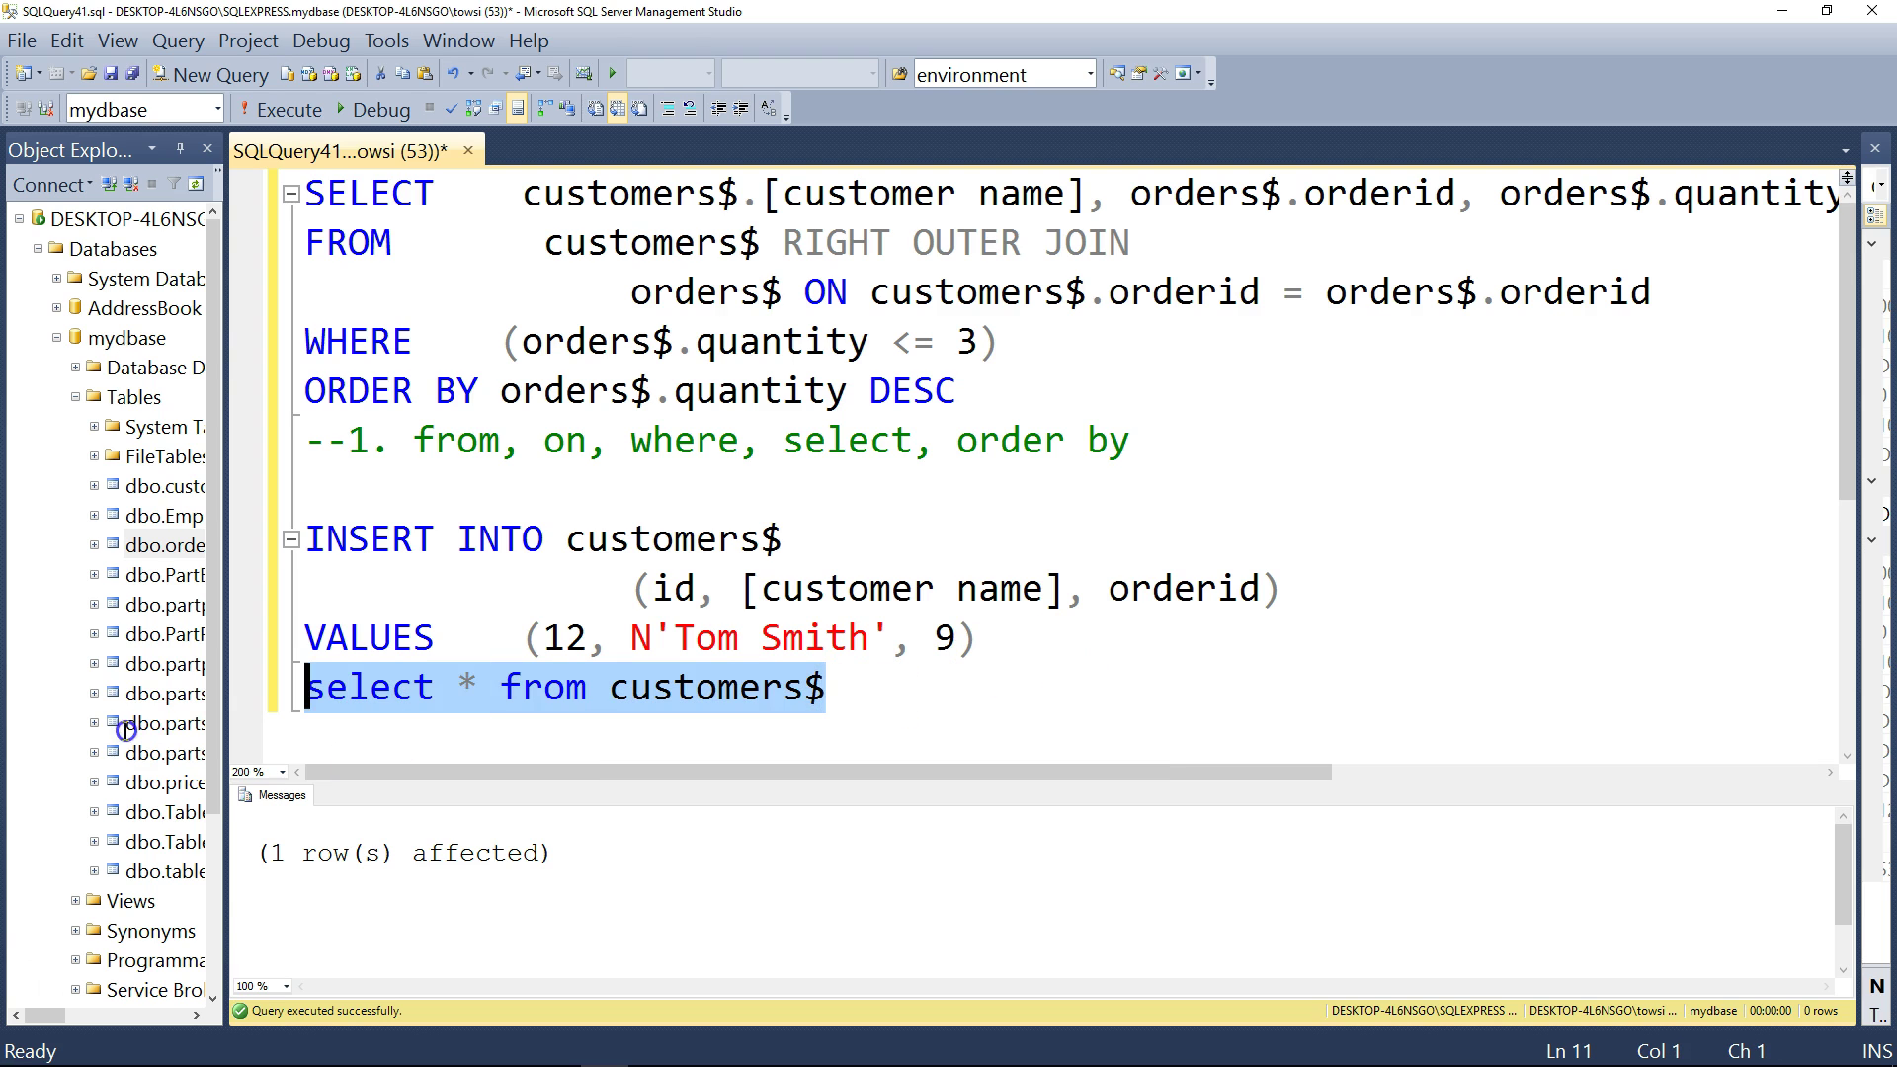
pyautogui.click(288, 110)
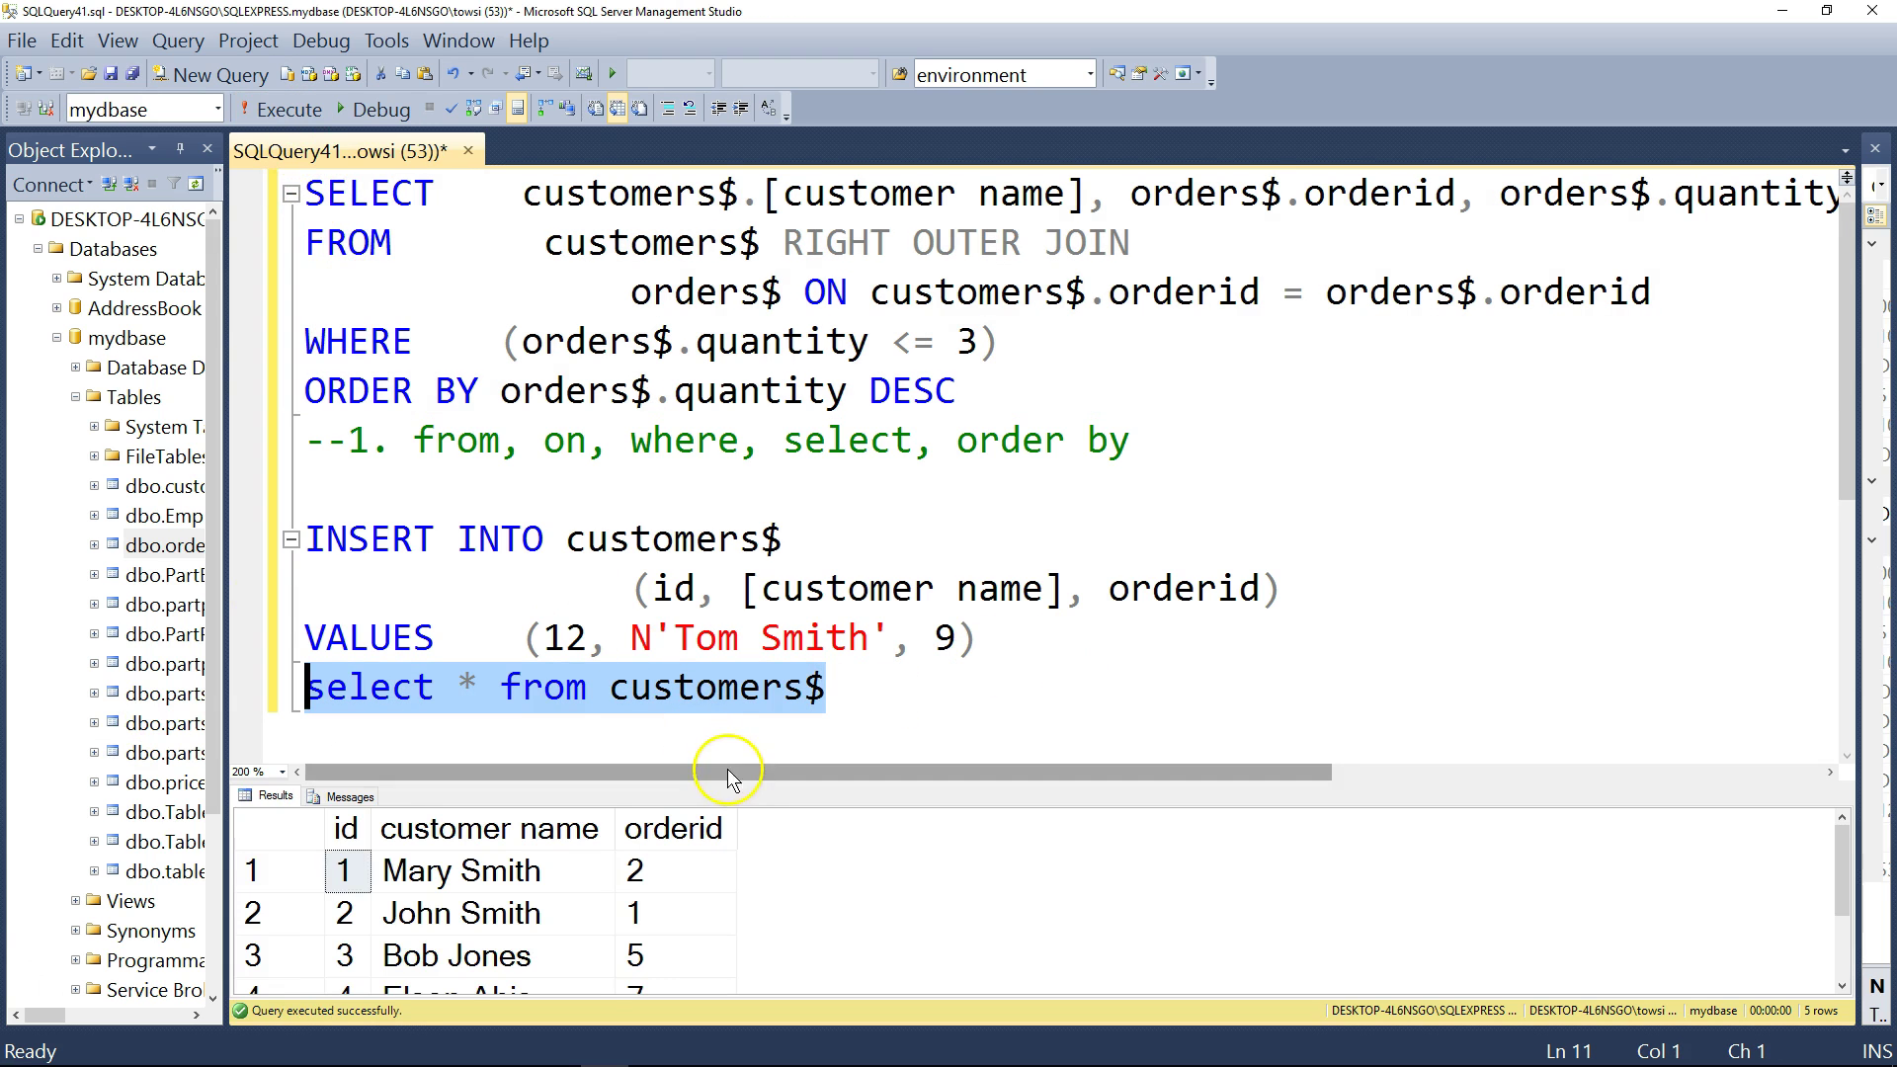
pyautogui.moveTo(732, 774); pyautogui.dragTo(732, 679)
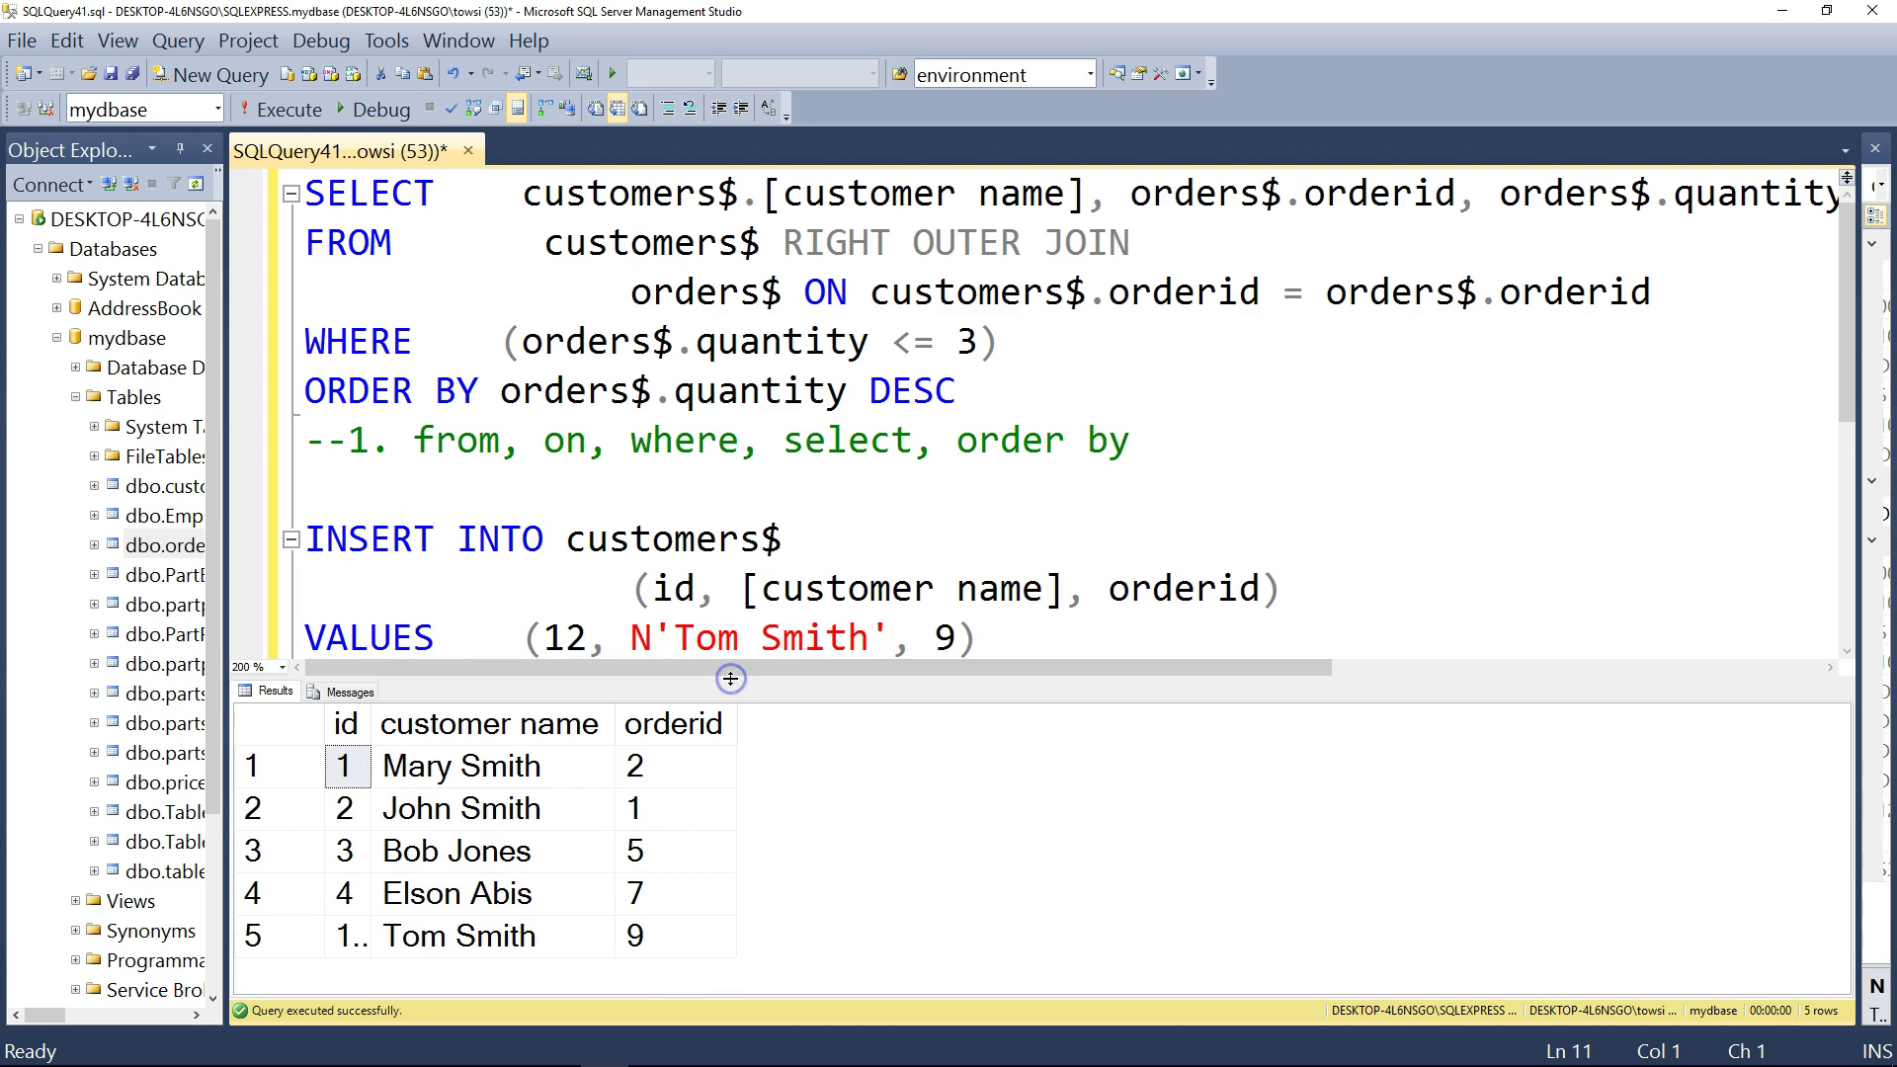
pyautogui.doubleClick(372, 724)
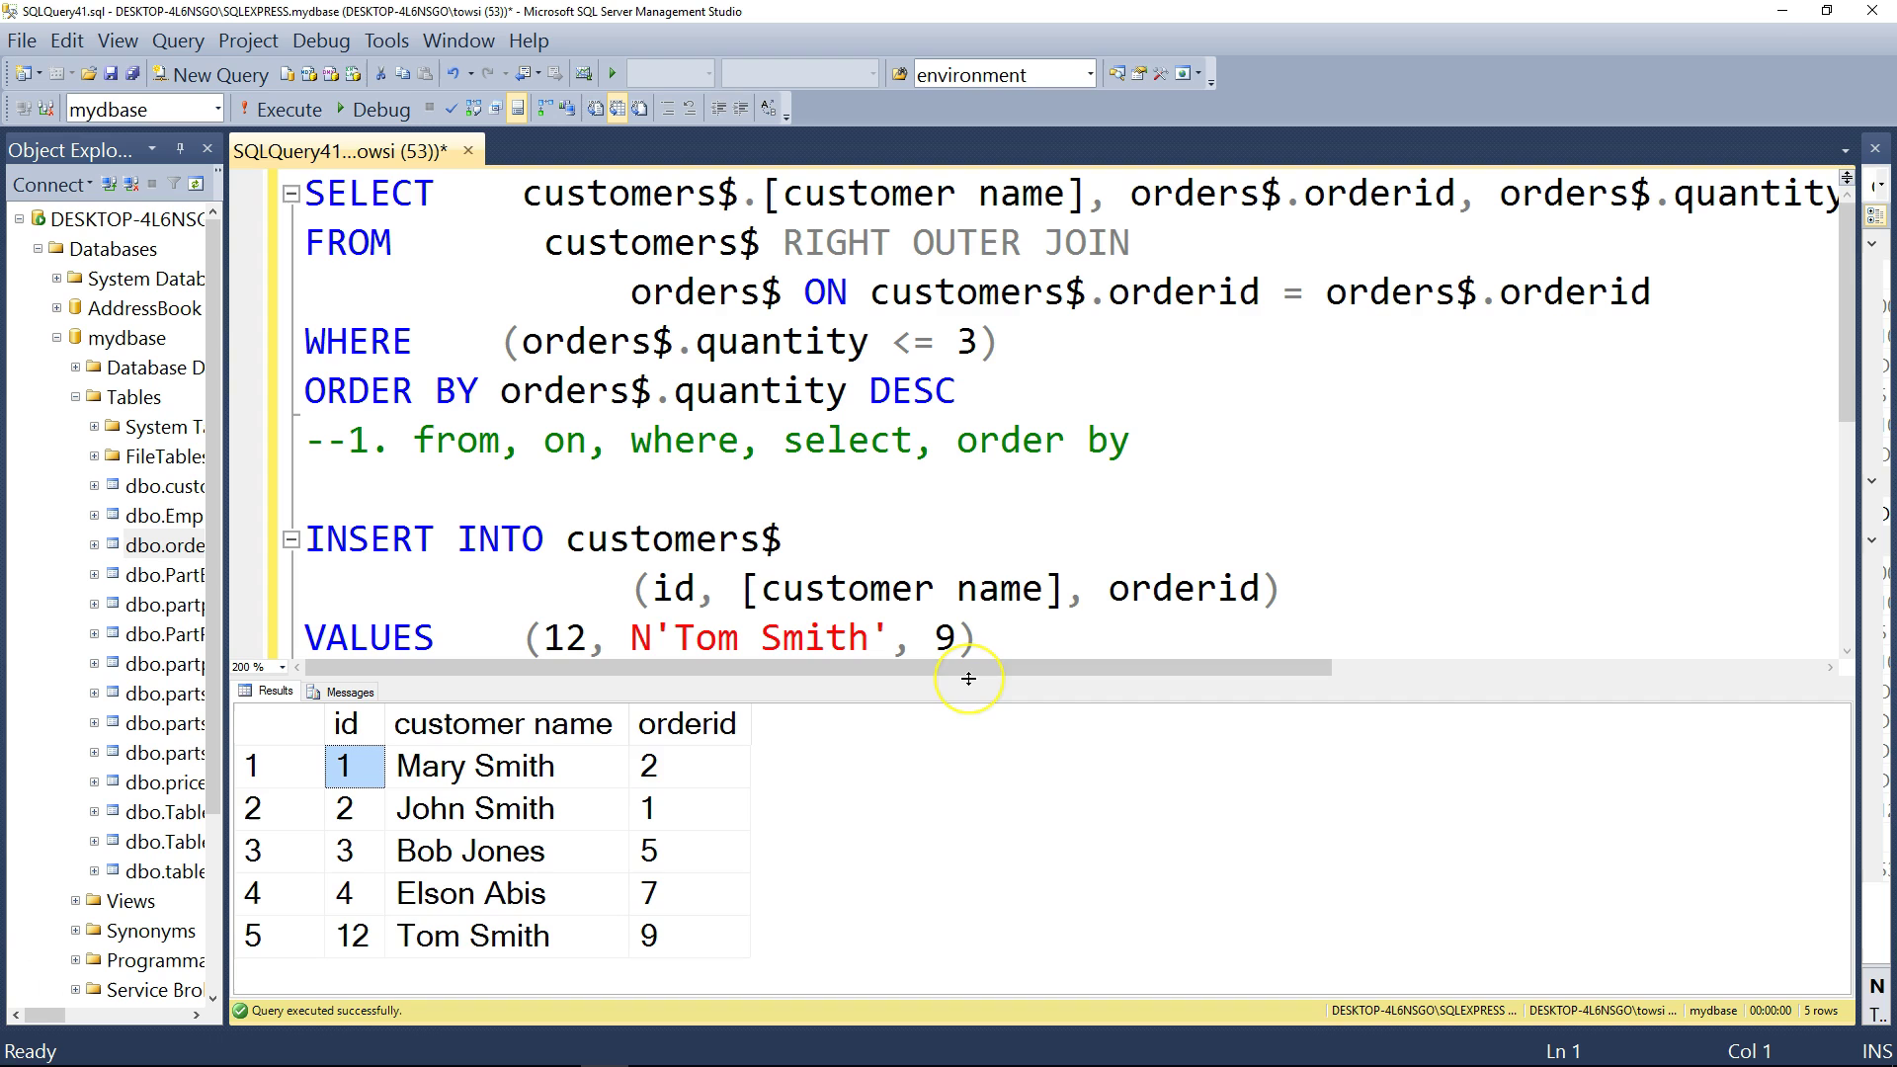
pyautogui.moveTo(968, 679); pyautogui.dragTo(877, 764)
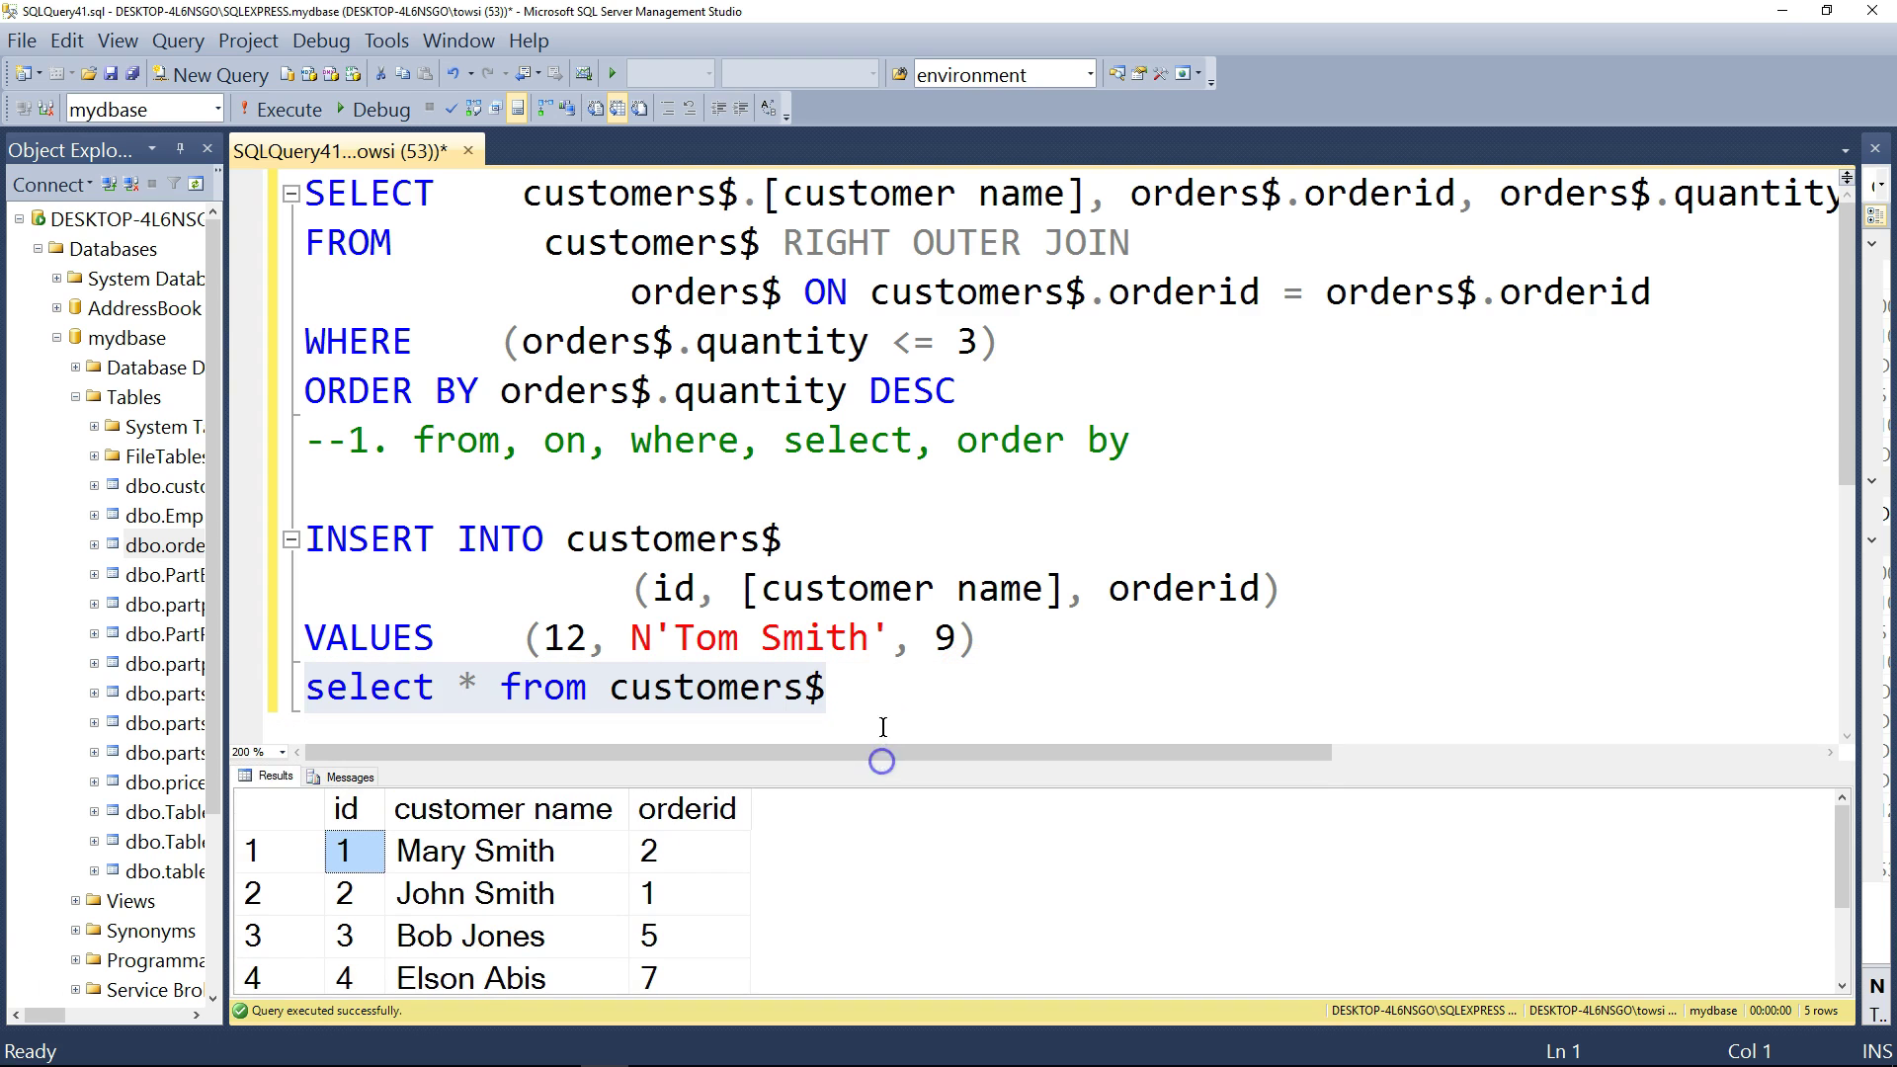
pyautogui.click(871, 687)
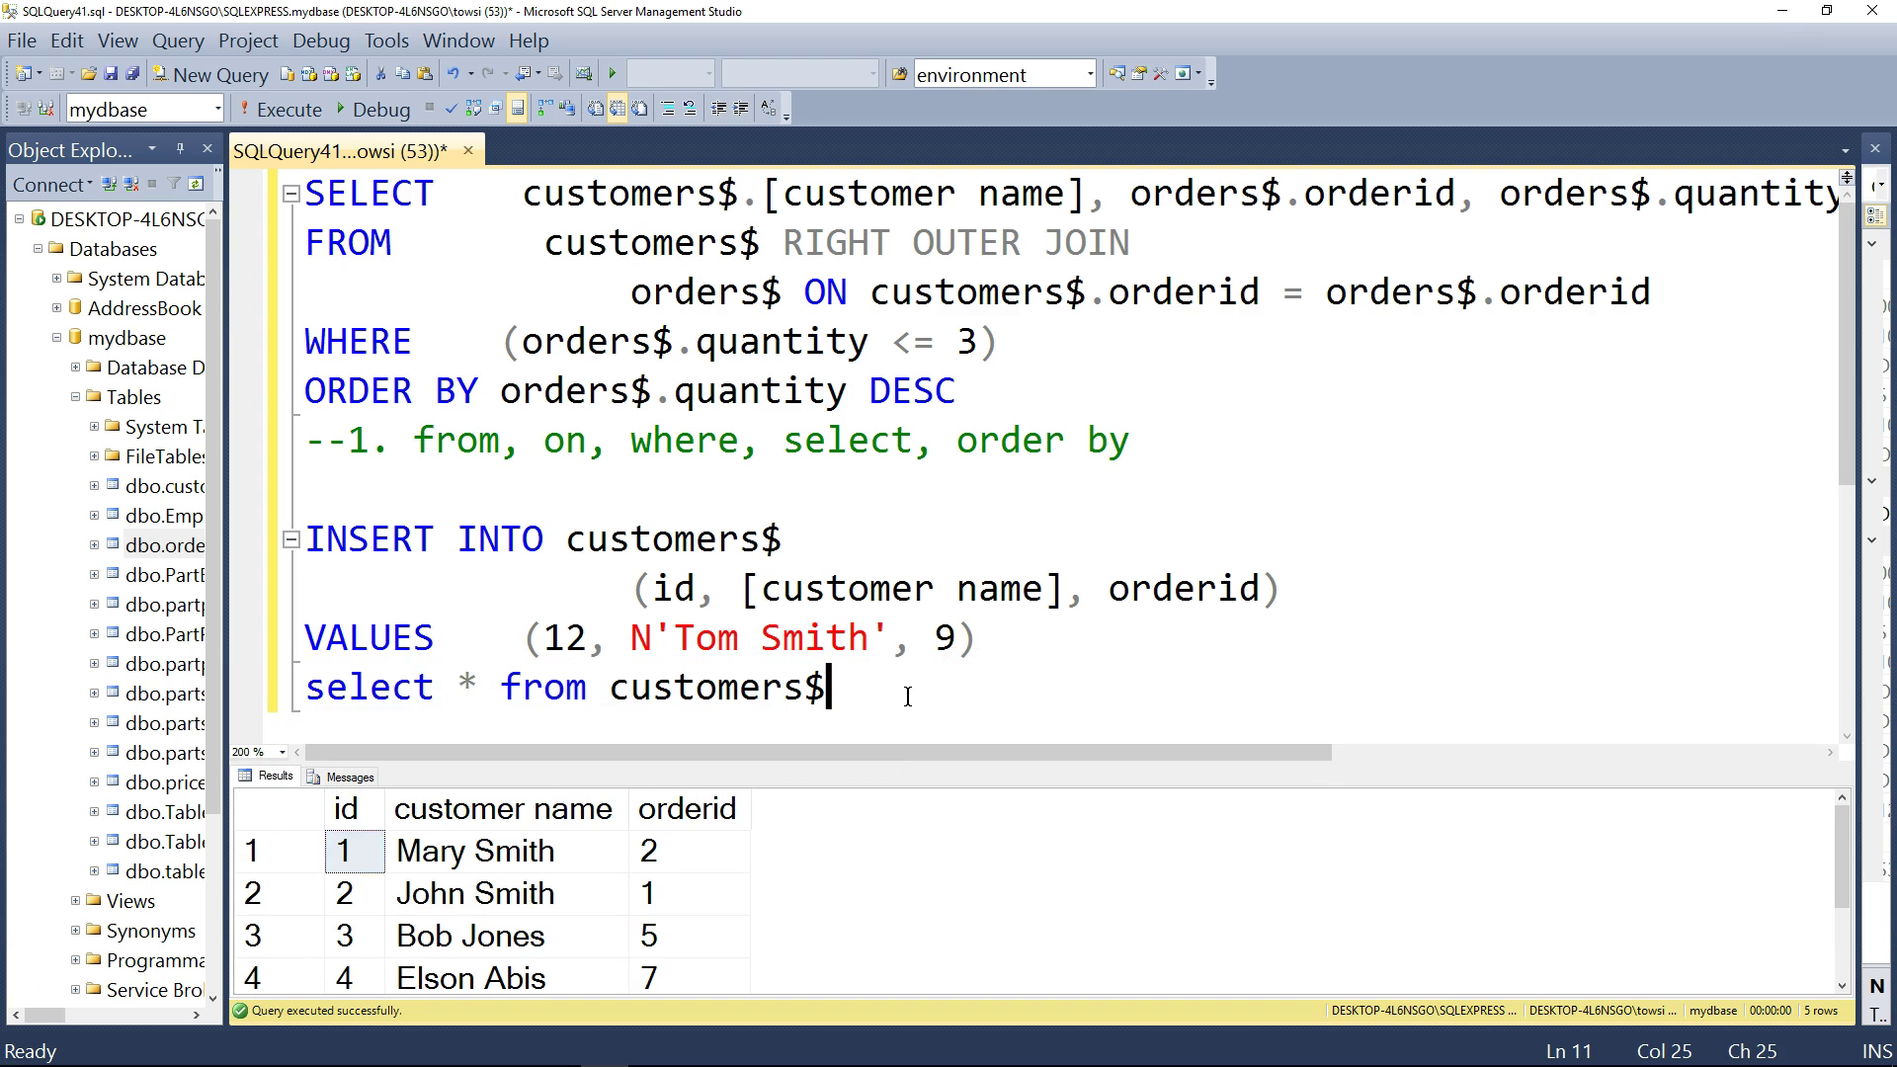